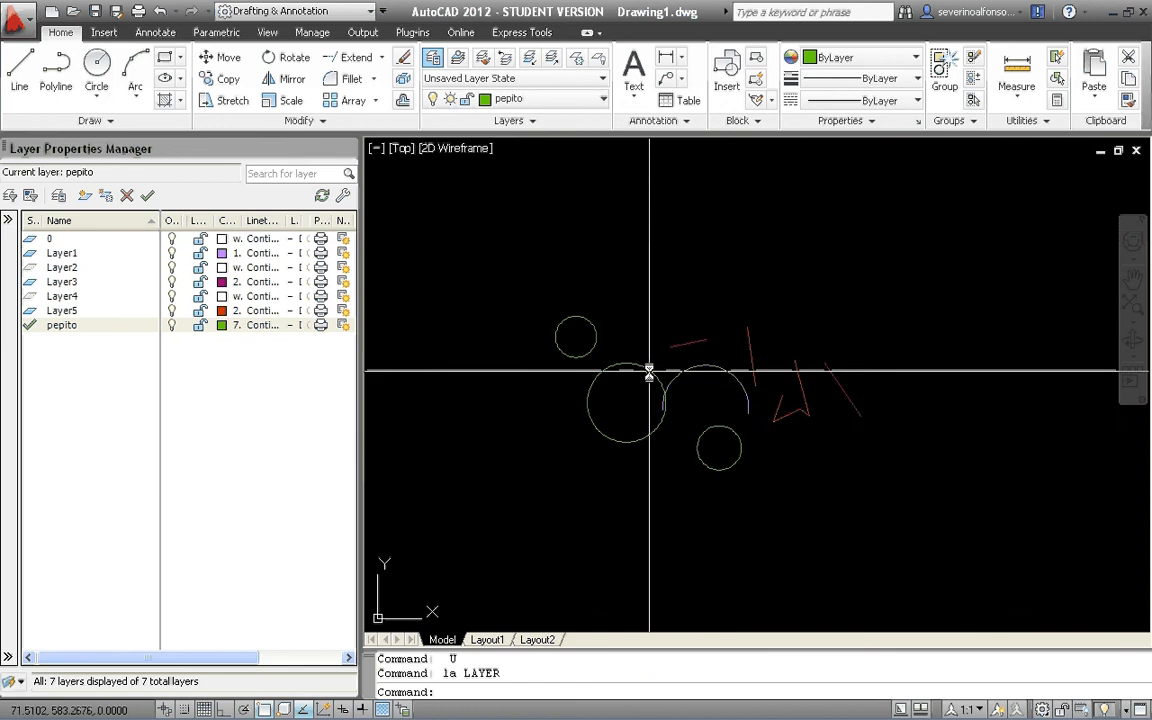
Close the Layer Properties Manager, and bring it up twice more with the LAYER command, closing it each time.
{"action": "scroll", "coordinate": [704, 408], "scroll_direction": "up", "scroll_amount": 3}
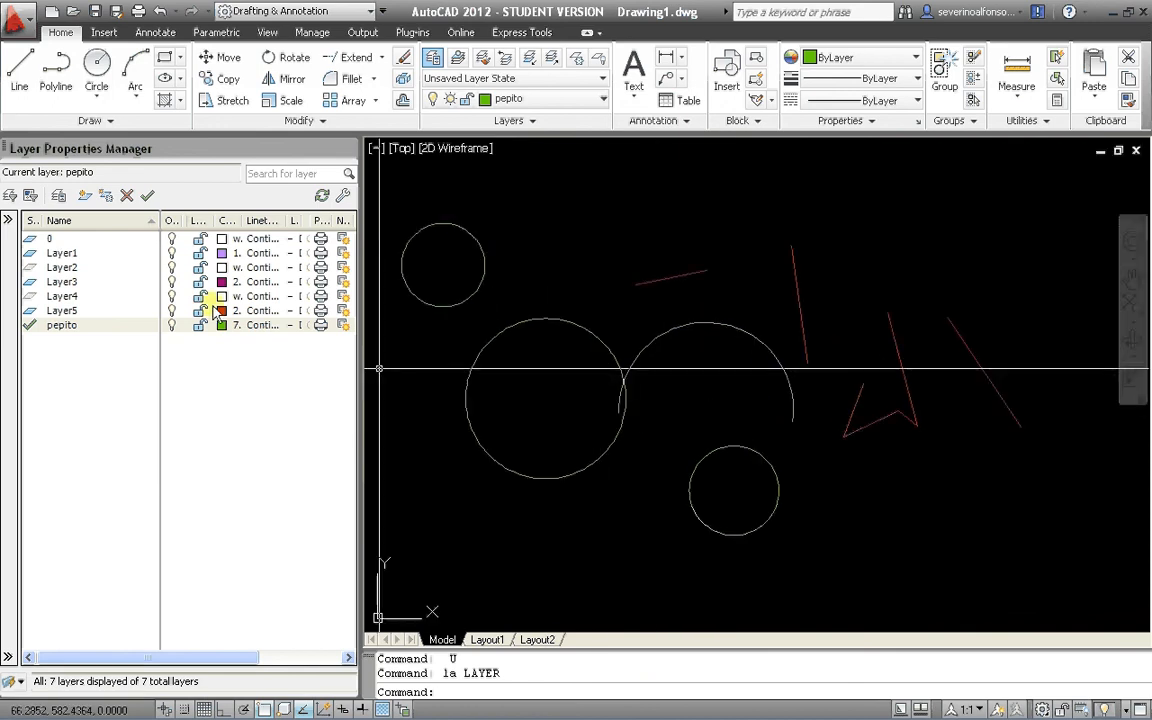
{"action": "left_click", "coordinate": [347, 150]}
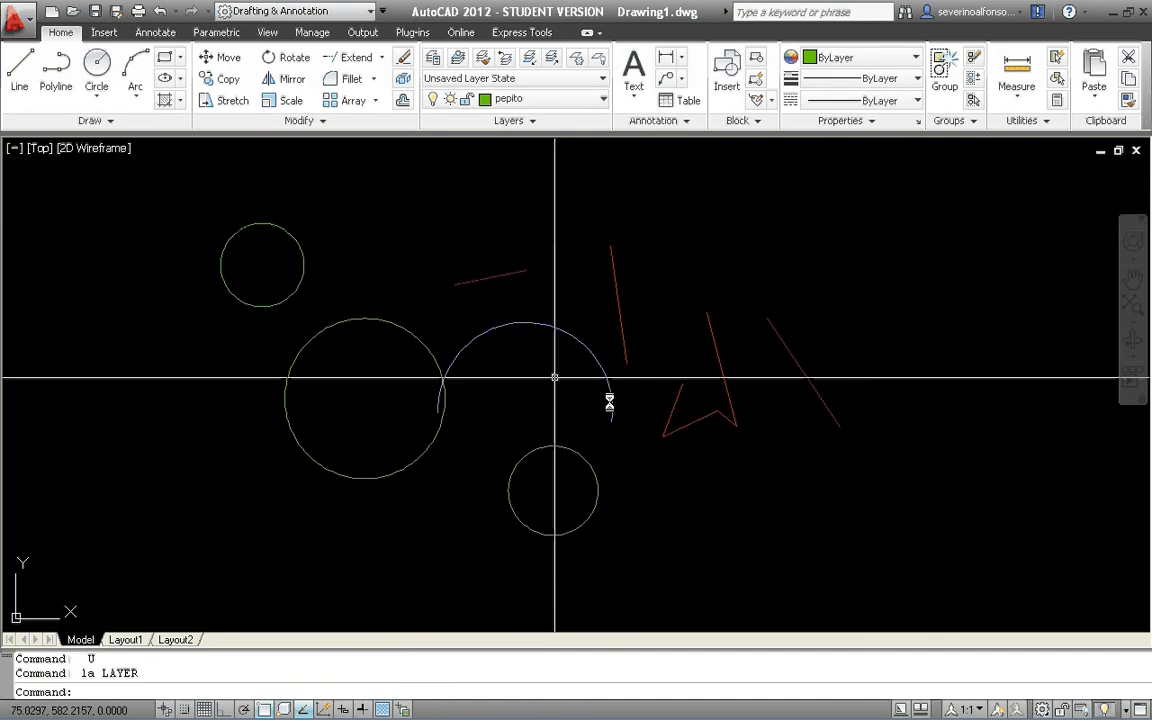
{"action": "type", "text": "la"}
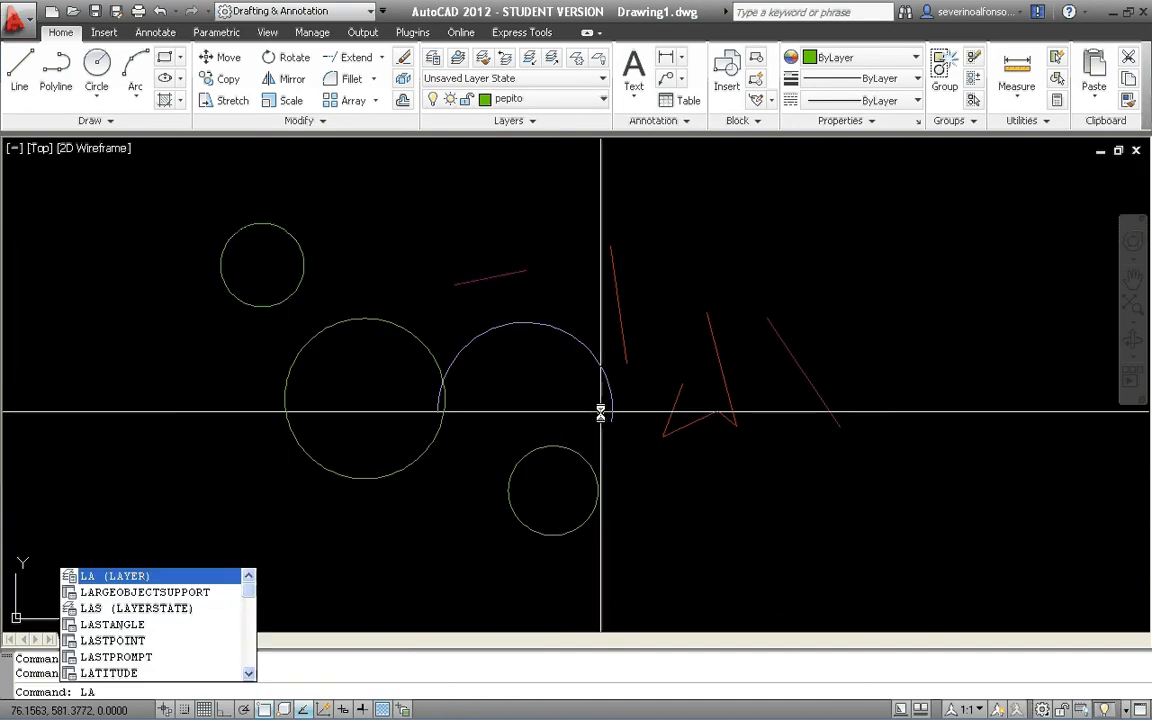
{"action": "key", "text": "Return"}
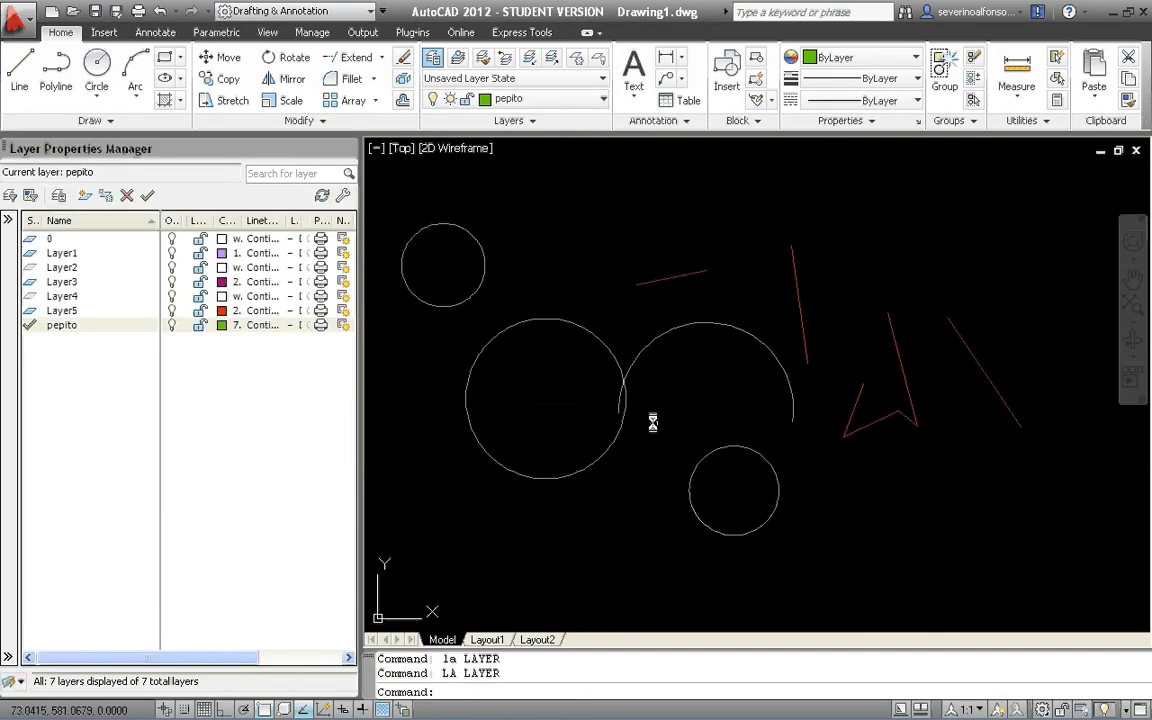
{"action": "left_click", "coordinate": [348, 150]}
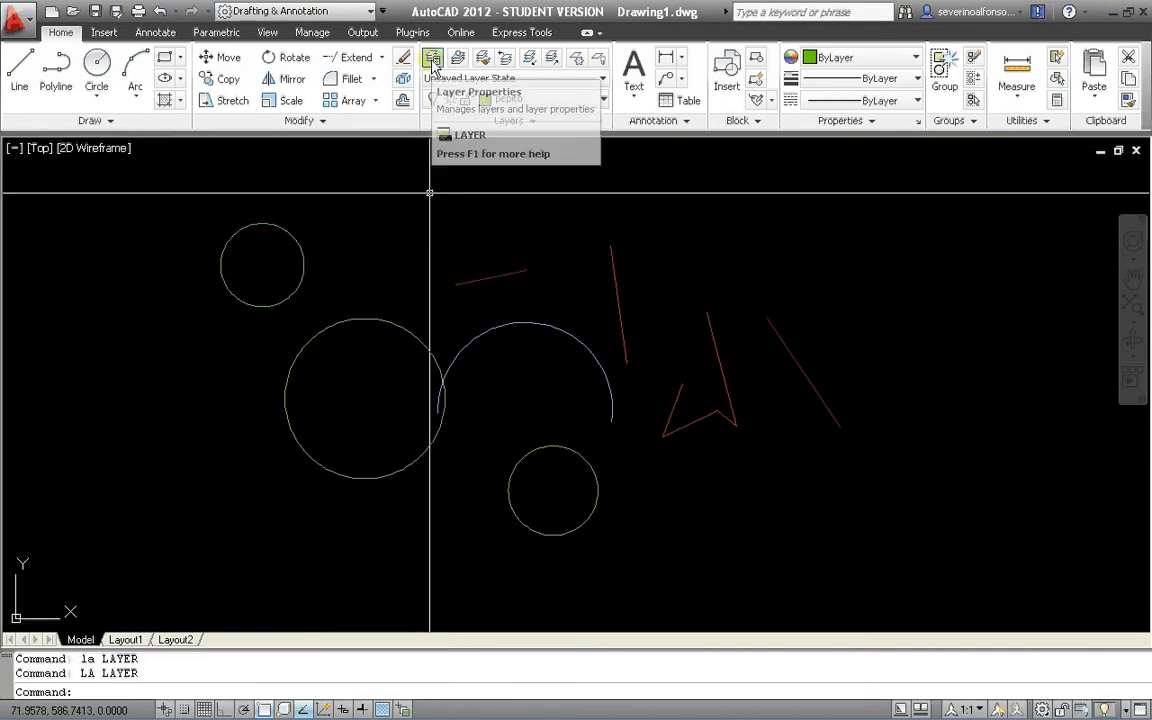
{"action": "left_click", "coordinate": [431, 59]}
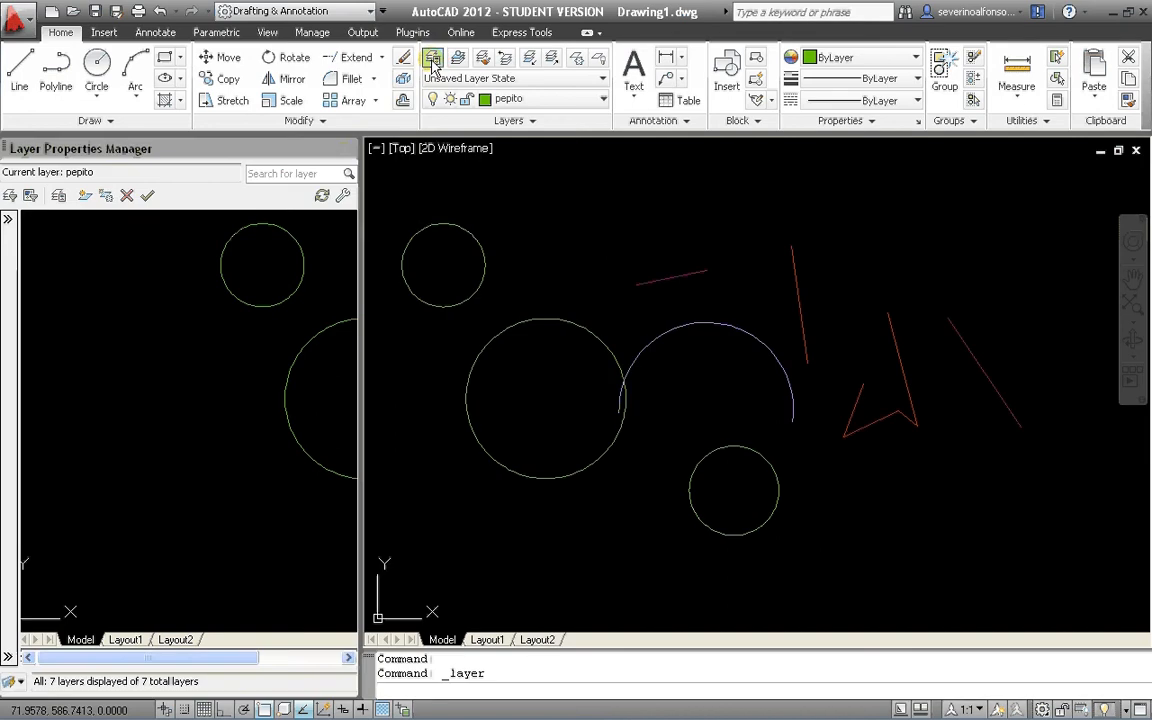
{"action": "left_click", "coordinate": [347, 149]}
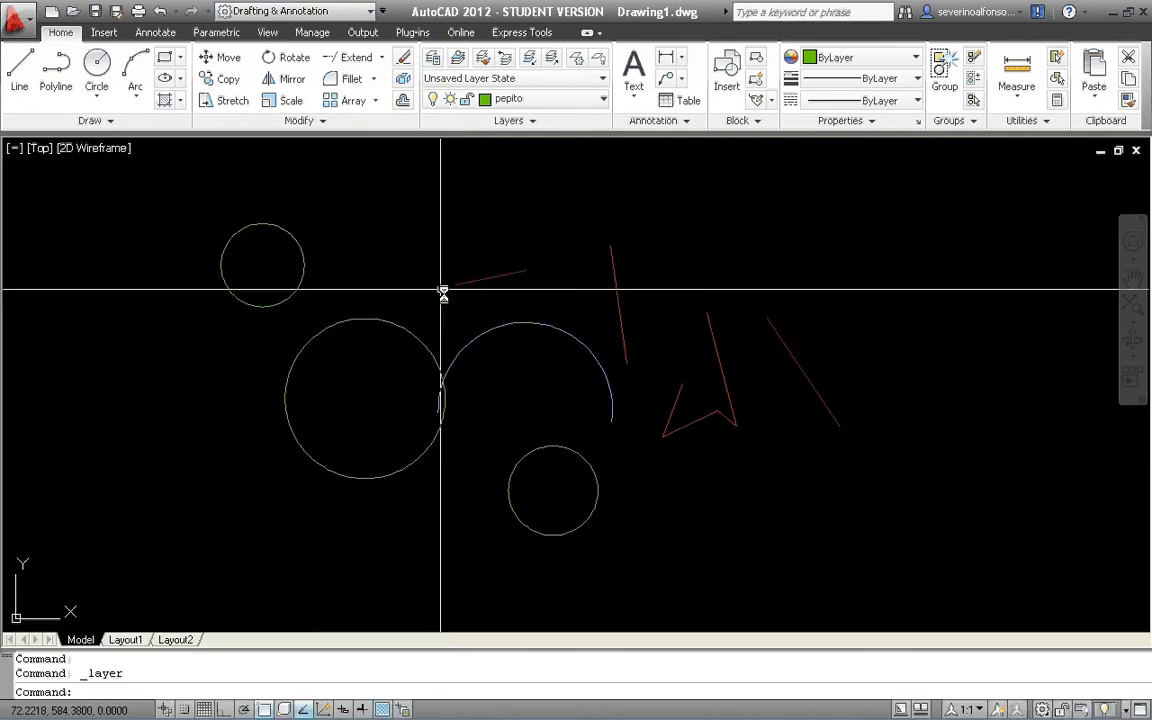
View the Properties palette and close it, and check Layer3's plot setting in the Layer Properties Manager before closing that too.
{"action": "key", "text": "ctrl+1"}
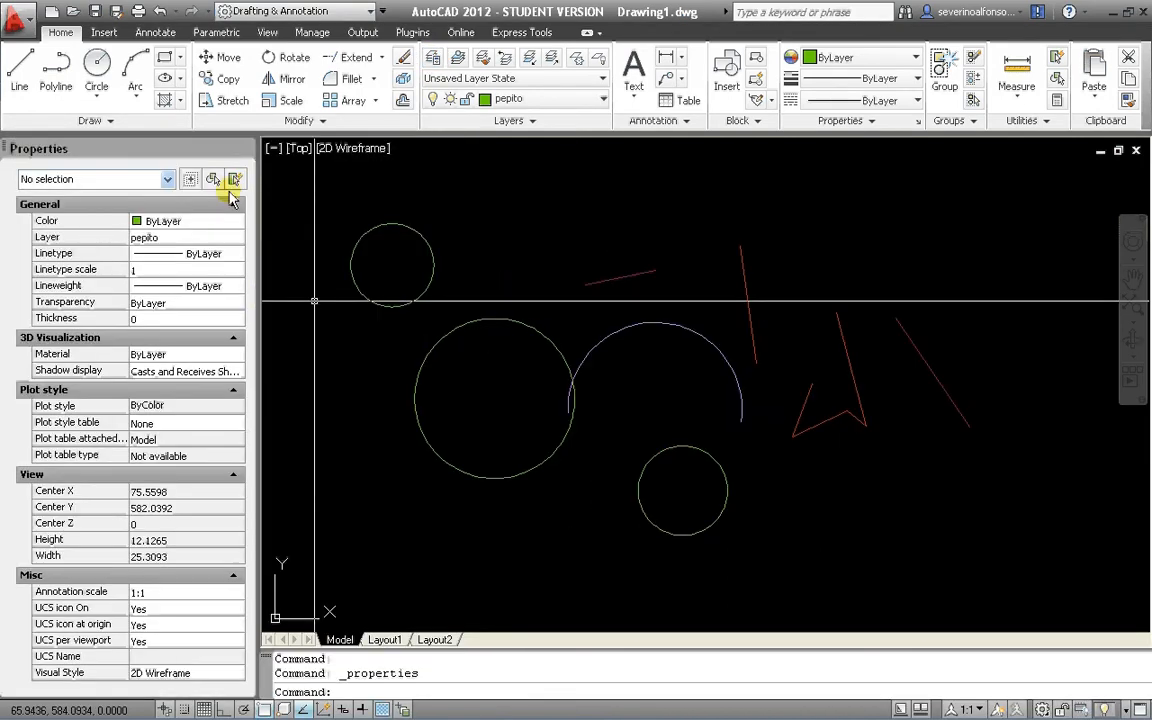
{"action": "left_click", "coordinate": [245, 149]}
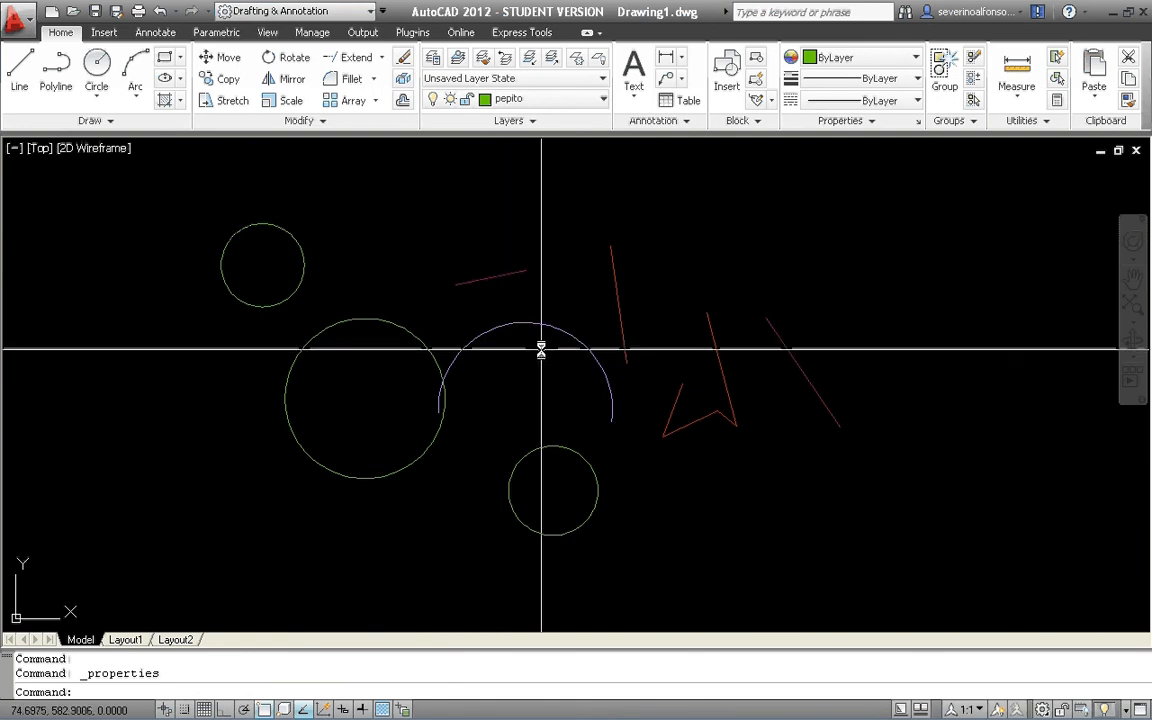
{"action": "type", "text": "la"}
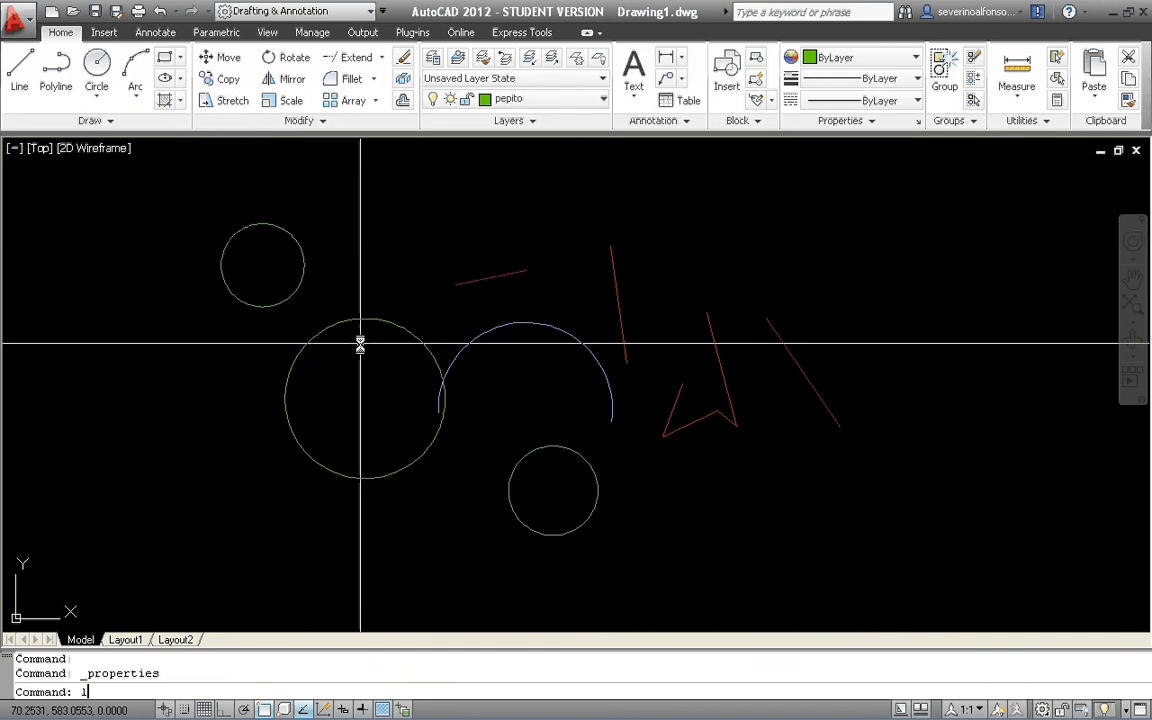
{"action": "key", "text": "Return"}
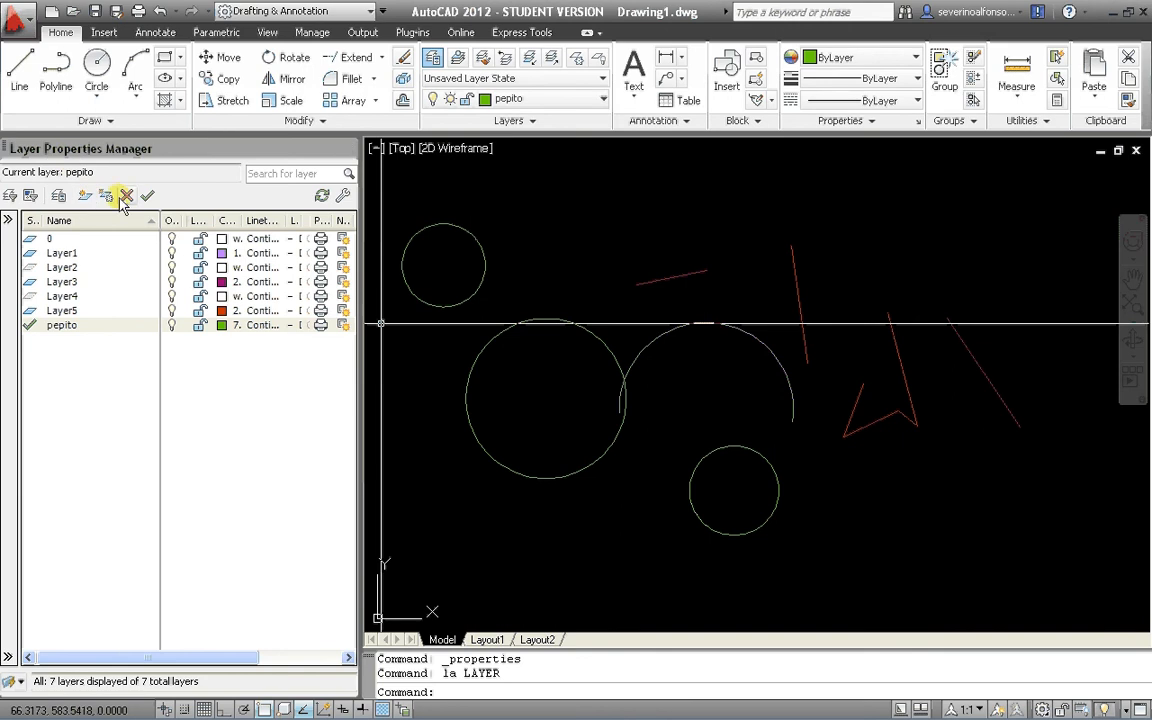
{"action": "left_click", "coordinate": [318, 282]}
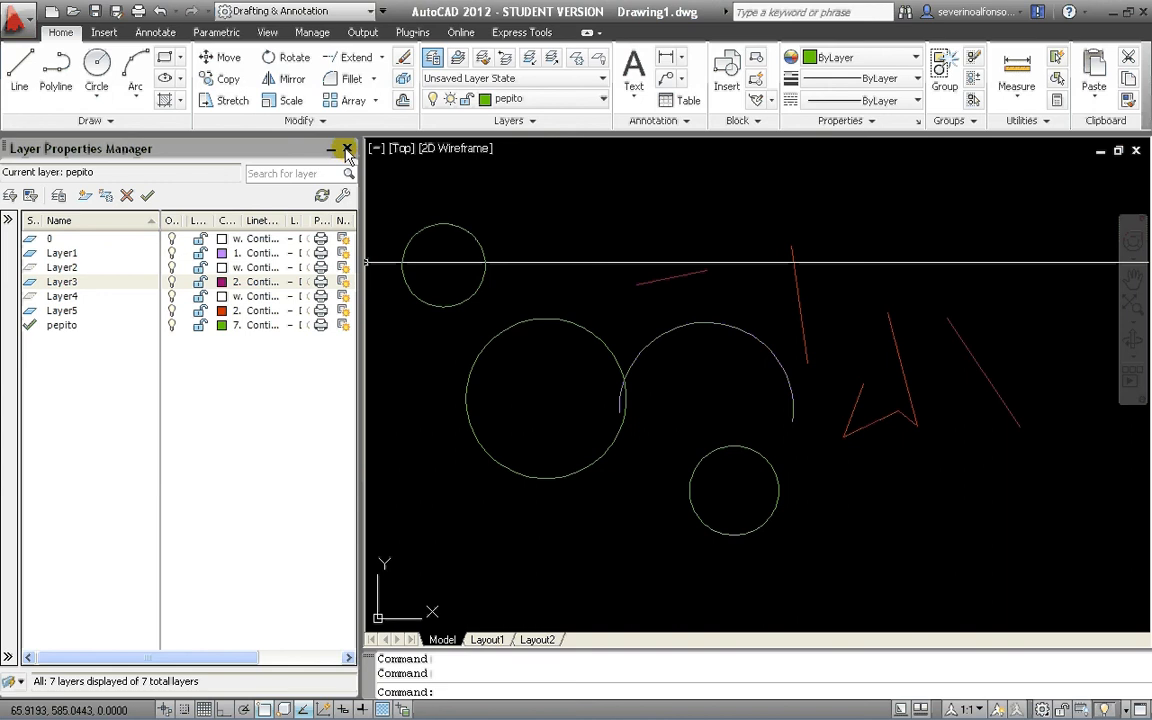
{"action": "left_click", "coordinate": [347, 150]}
Make Layer1 current and draw an open three-segment line shape in the empty area to the right of the existing objects.
{"action": "scroll", "coordinate": [496, 381], "scroll_direction": "down", "scroll_amount": 1}
{"action": "mouse_move", "coordinate": [496, 381]}
{"action": "middle_mouse_down"}
{"action": "mouse_move", "coordinate": [516, 432]}
{"action": "mouse_move", "coordinate": [497, 388]}
{"action": "middle_mouse_up"}
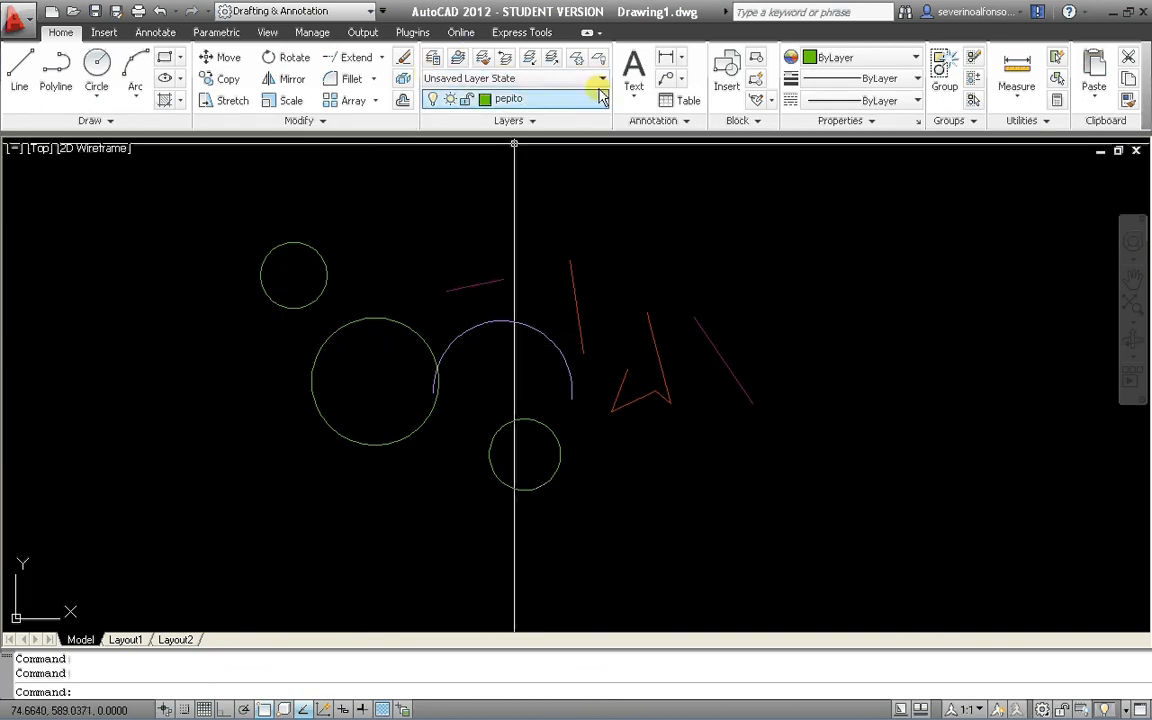
{"action": "left_click", "coordinate": [540, 98]}
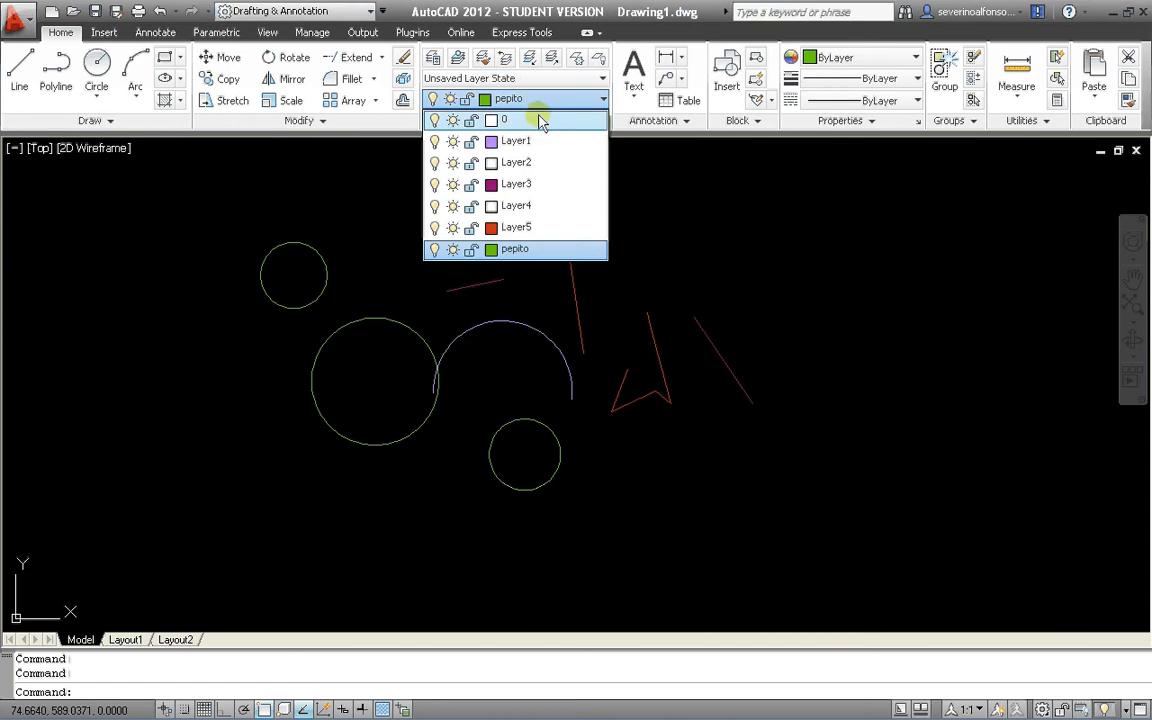
{"action": "left_click", "coordinate": [538, 142]}
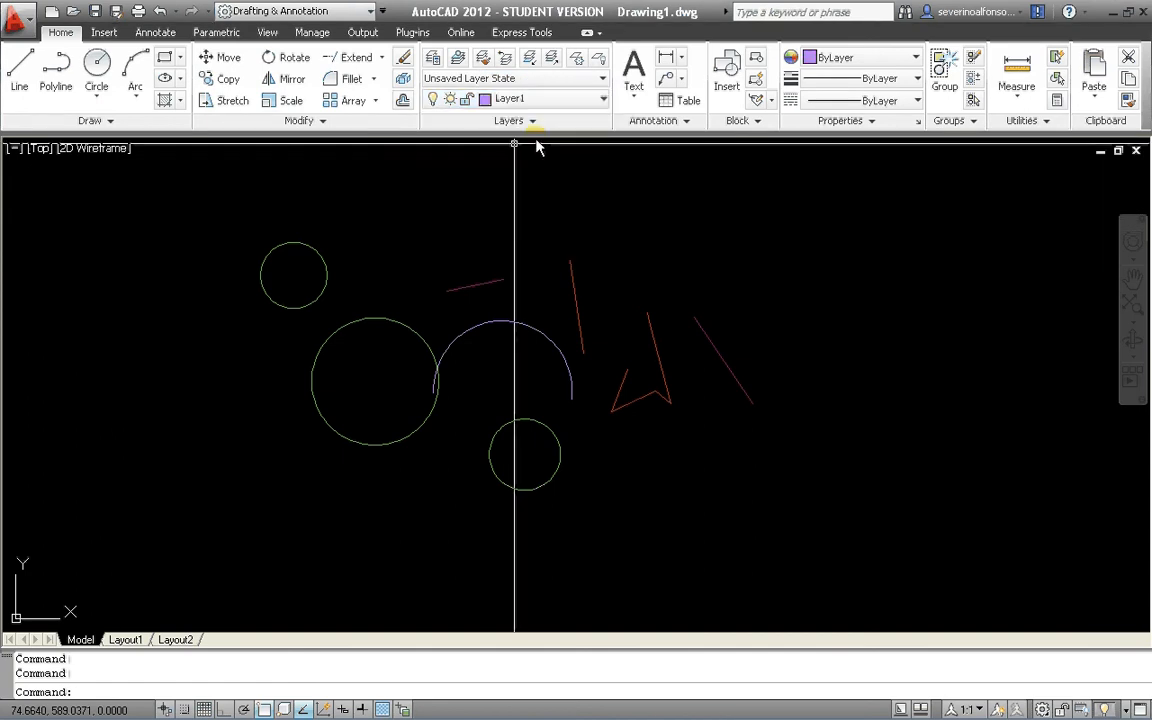
{"action": "type", "text": "l"}
{"action": "key", "text": "Return"}
{"action": "left_click", "coordinate": [895, 345]}
{"action": "left_click", "coordinate": [862, 476]}
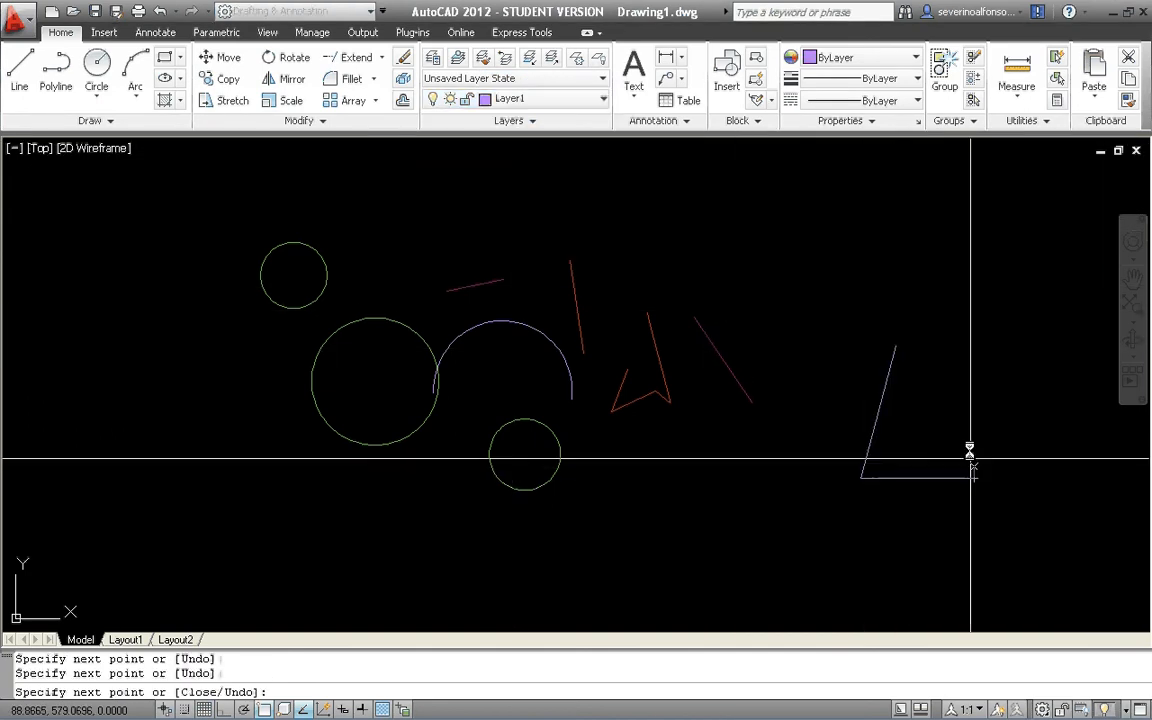
{"action": "left_click", "coordinate": [974, 477]}
{"action": "left_click", "coordinate": [963, 290]}
{"action": "key", "text": "Return"}
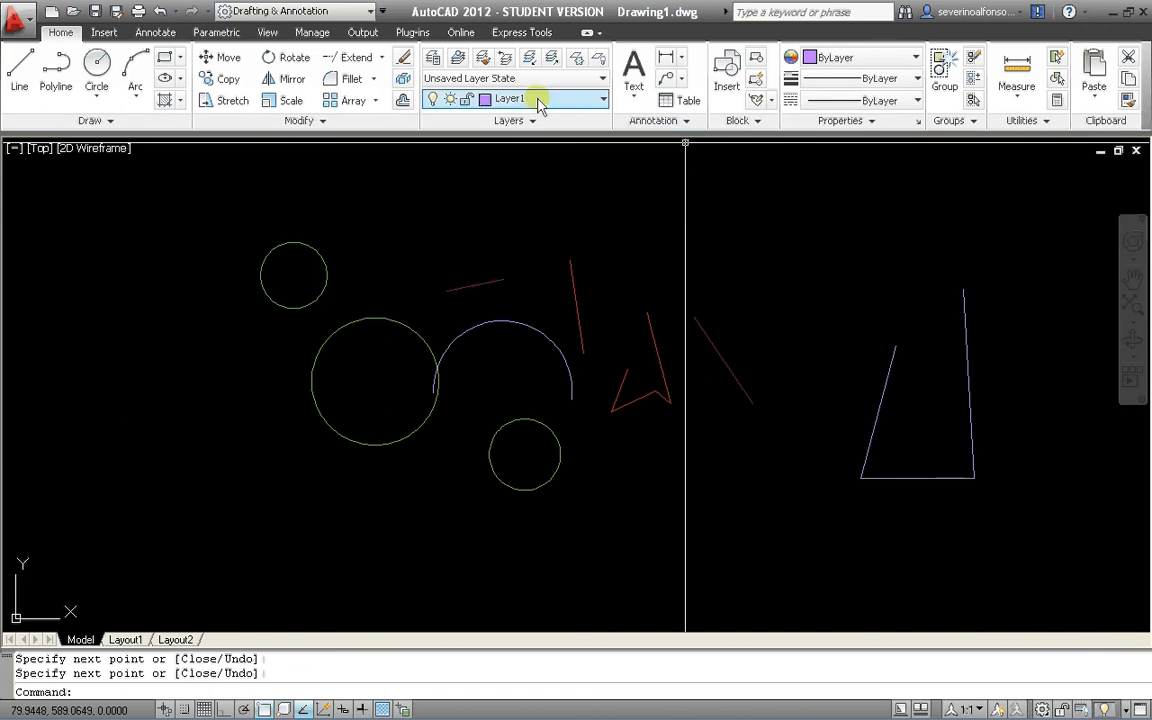
Make Layer3 current and draw an open four-segment line shape to the left of the large circle.
{"action": "left_click", "coordinate": [505, 98]}
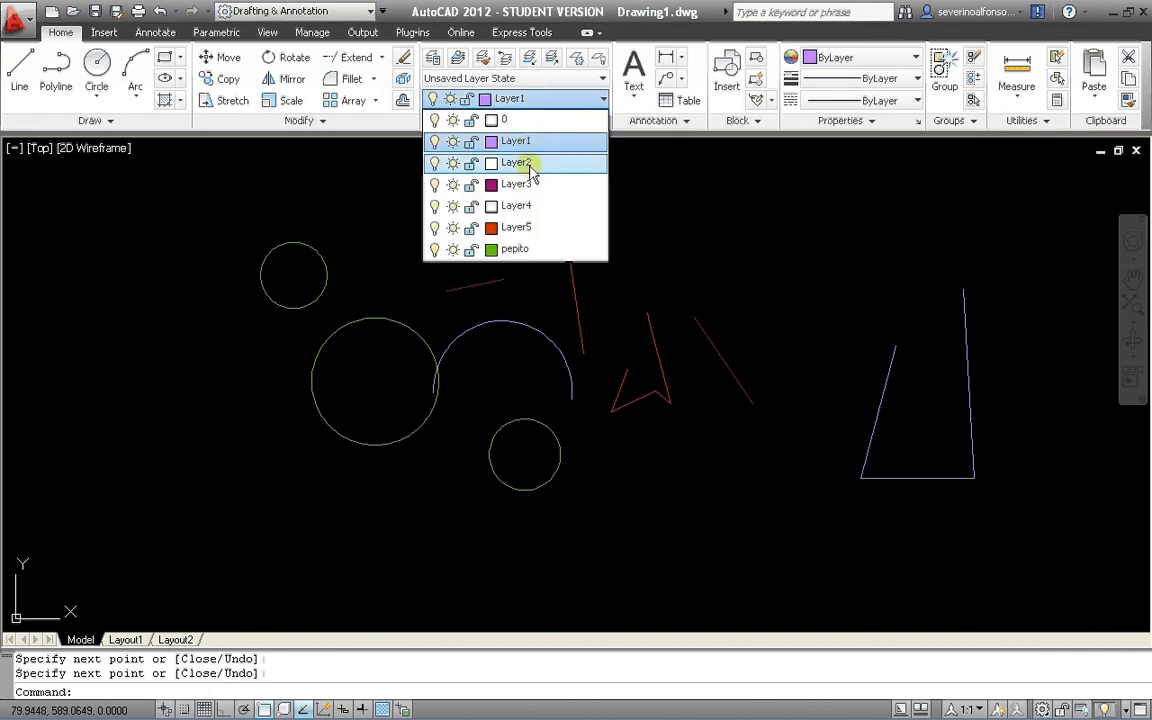
{"action": "left_click", "coordinate": [530, 195]}
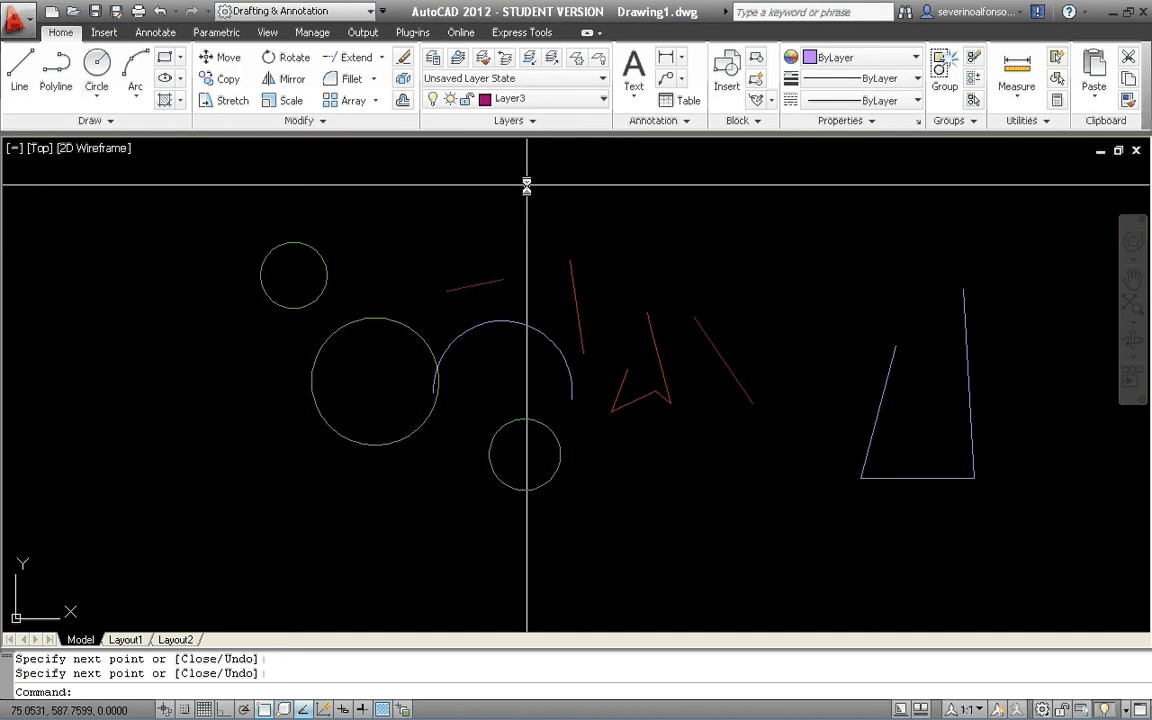
{"action": "type", "text": "l"}
{"action": "key", "text": "Return"}
{"action": "left_click", "coordinate": [153, 338]}
{"action": "left_click", "coordinate": [113, 482]}
{"action": "left_click", "coordinate": [204, 492]}
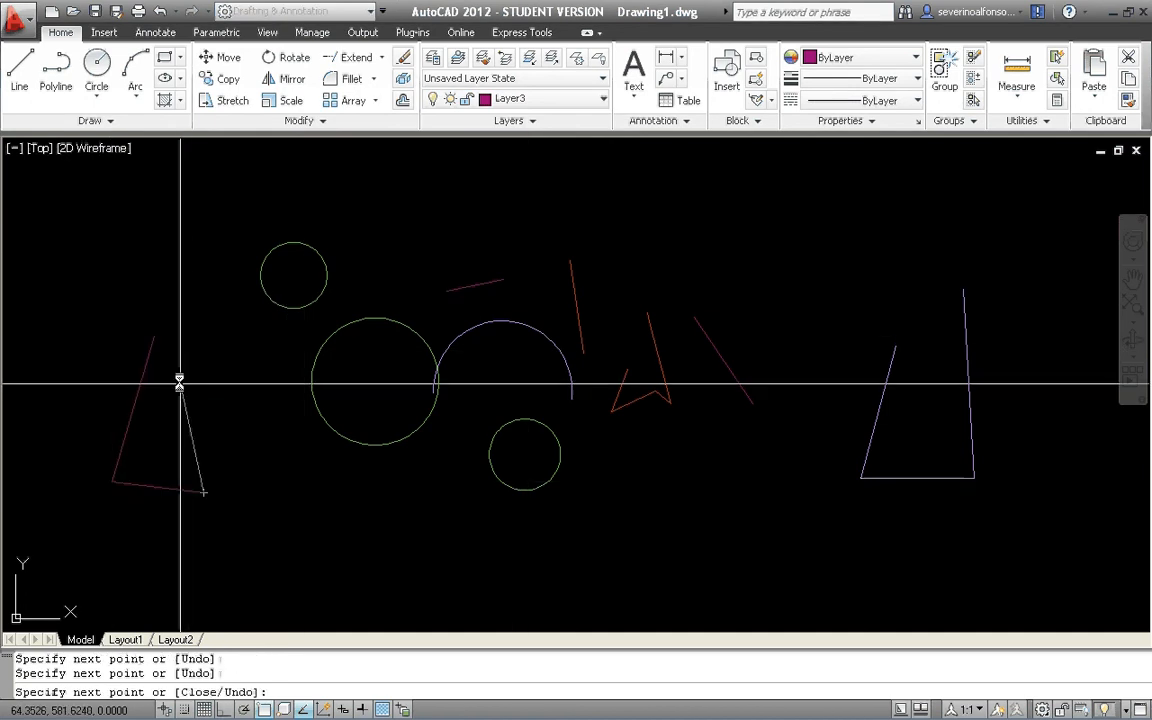
{"action": "left_click", "coordinate": [180, 380]}
{"action": "left_click", "coordinate": [250, 368]}
{"action": "key", "text": "Return"}
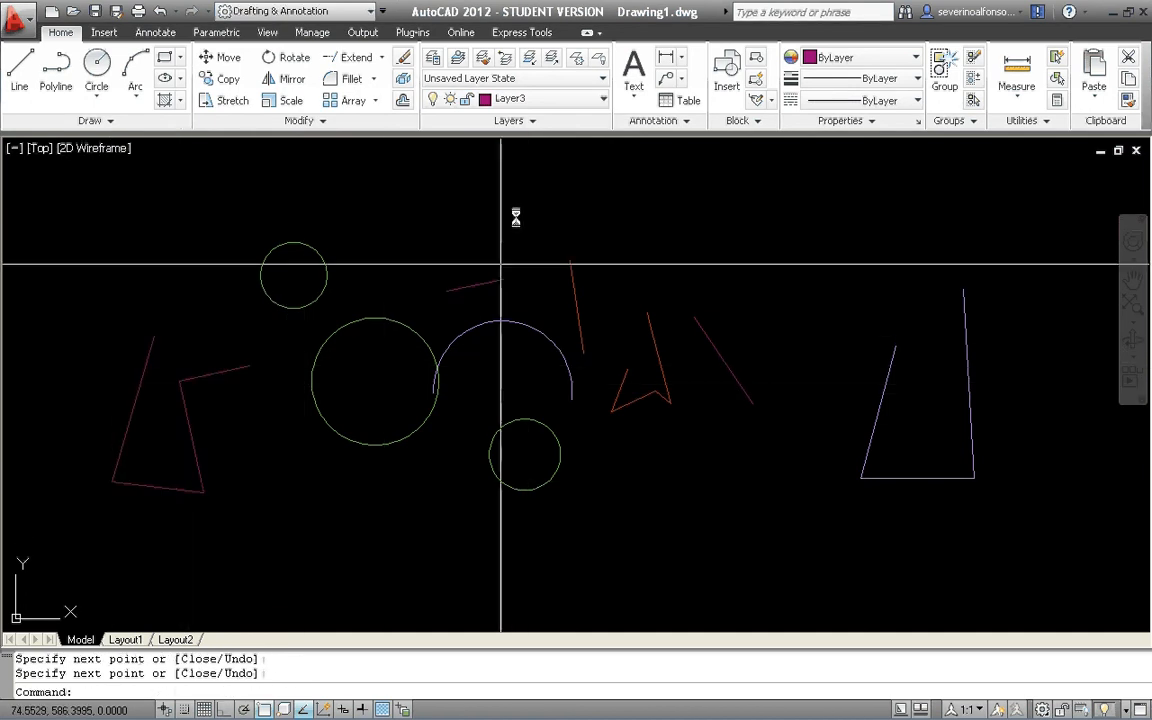
Lock Layer4 in the list of layers and close the list.
{"action": "left_click", "coordinate": [537, 99]}
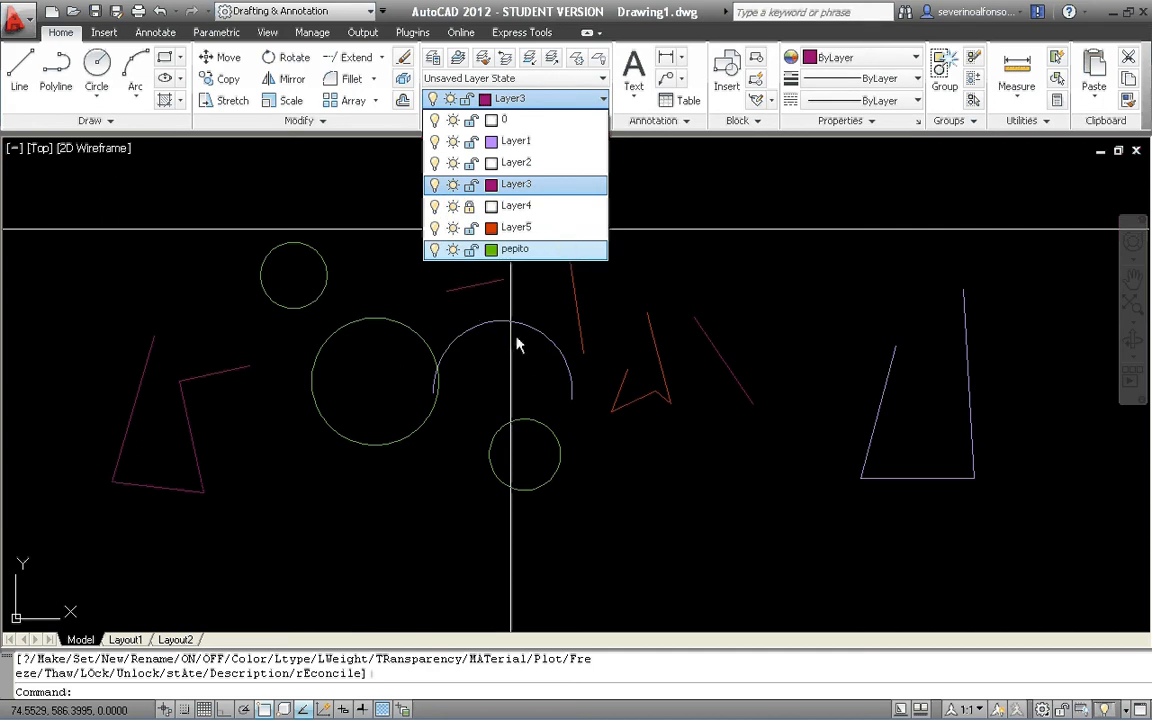
{"action": "left_click", "coordinate": [729, 293]}
{"action": "left_click", "coordinate": [543, 249]}
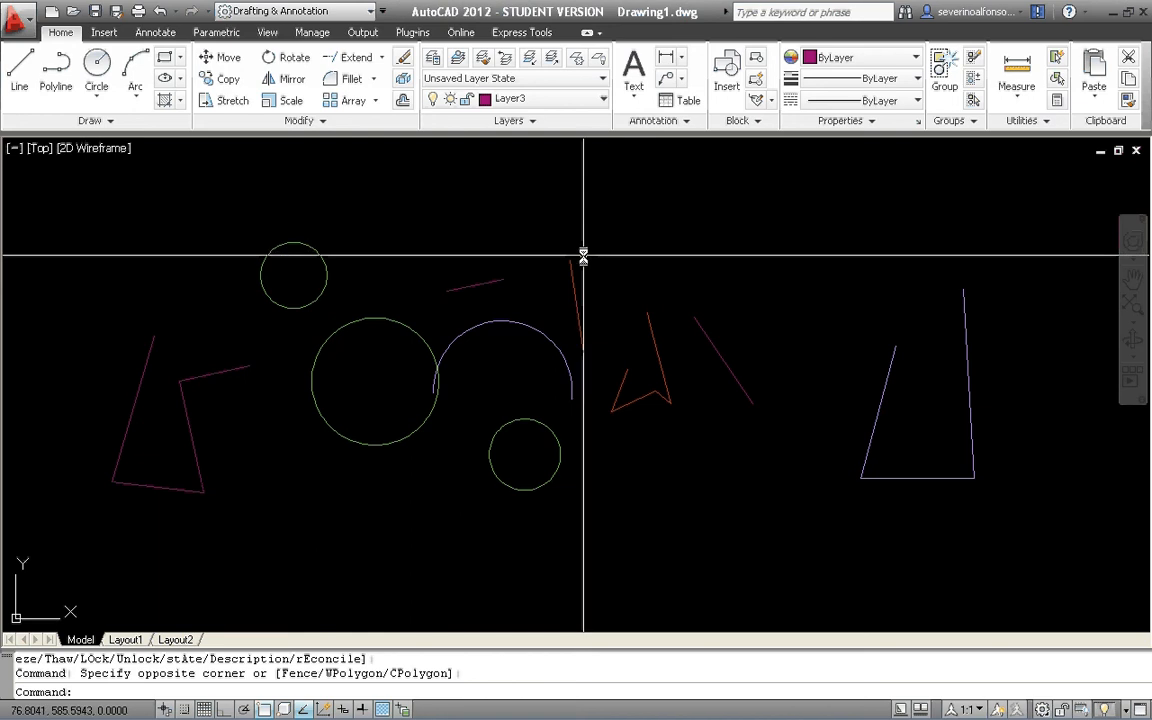
Turn off the current Layer3 by picking one of its lines with the layer Off command, and undo it.
{"action": "left_click", "coordinate": [597, 61]}
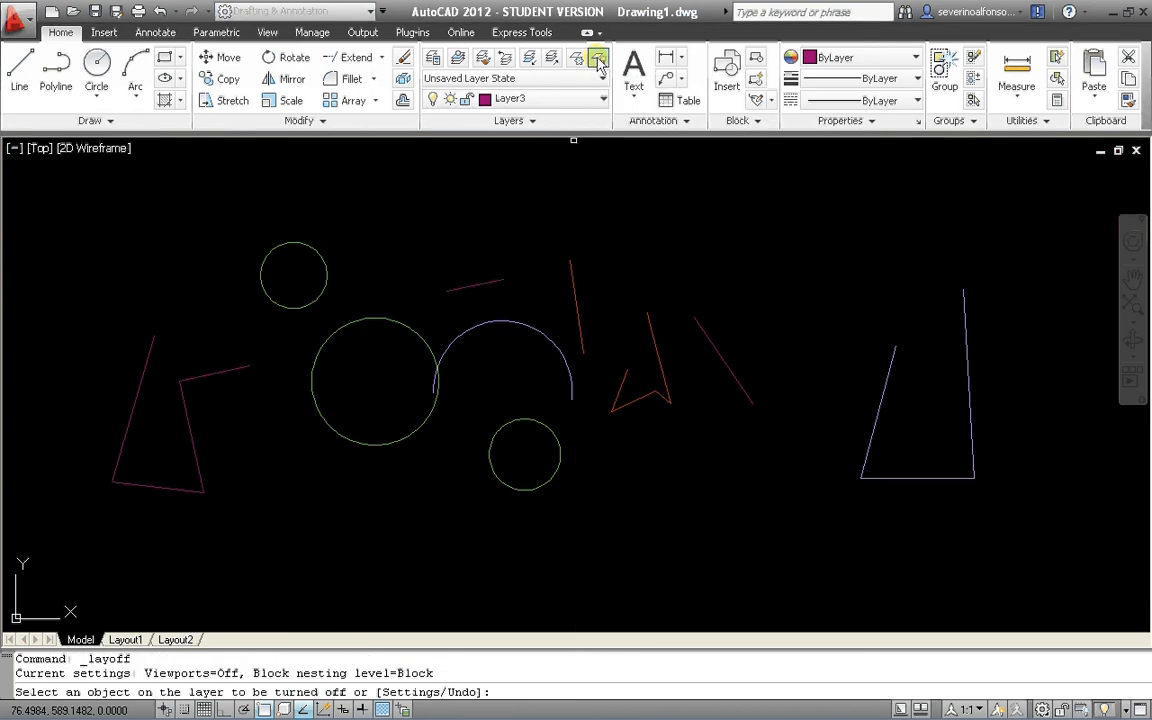
{"action": "left_click", "coordinate": [206, 375]}
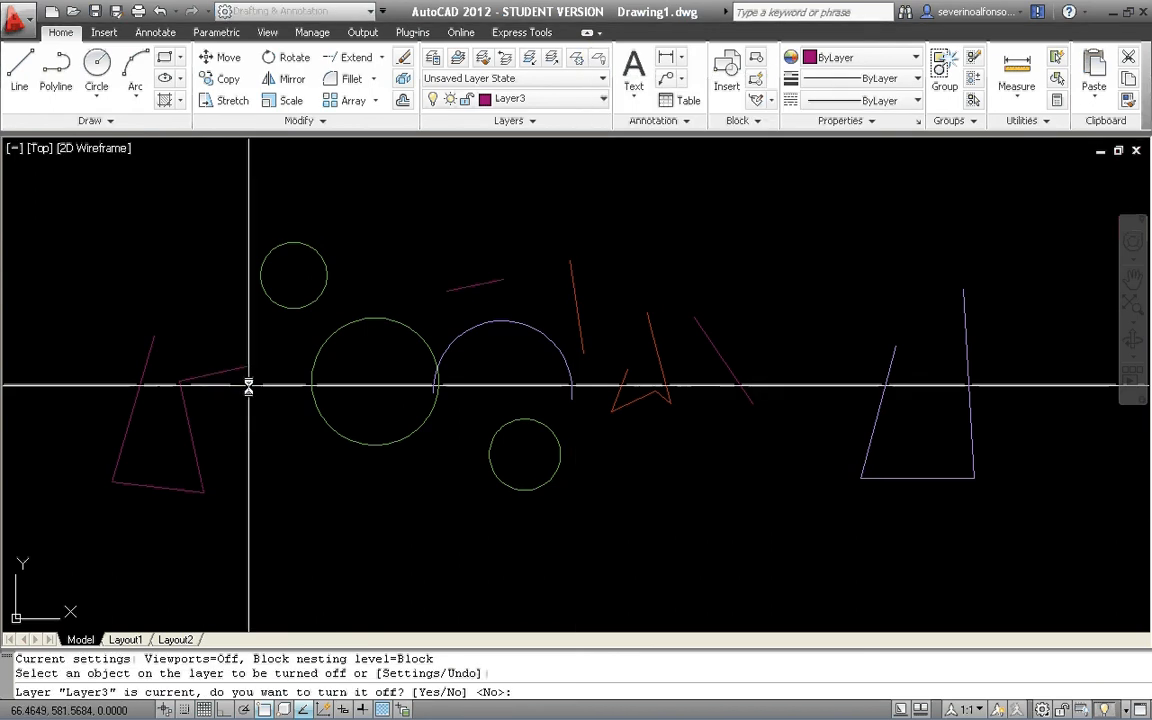
{"action": "type", "text": "y"}
{"action": "key", "text": "Return"}
{"action": "type", "text": "u"}
{"action": "key", "text": "Return"}
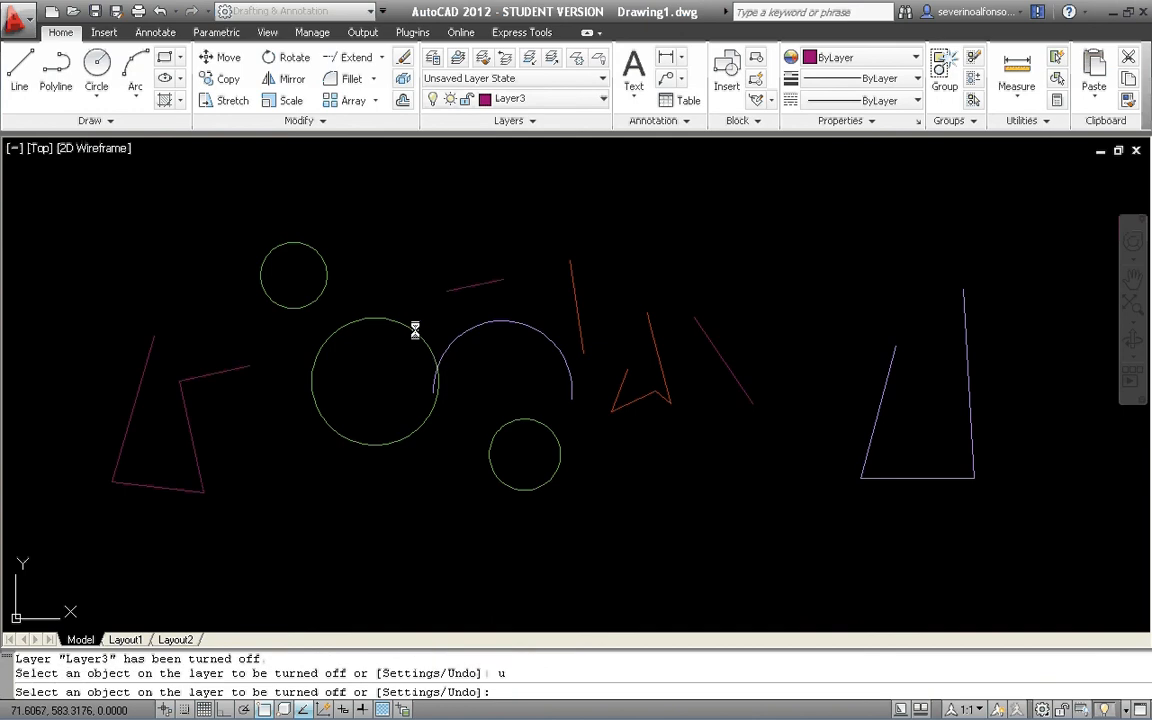
Turn off layer pepito by picking the large circle, and undo it.
{"action": "left_click", "coordinate": [412, 330]}
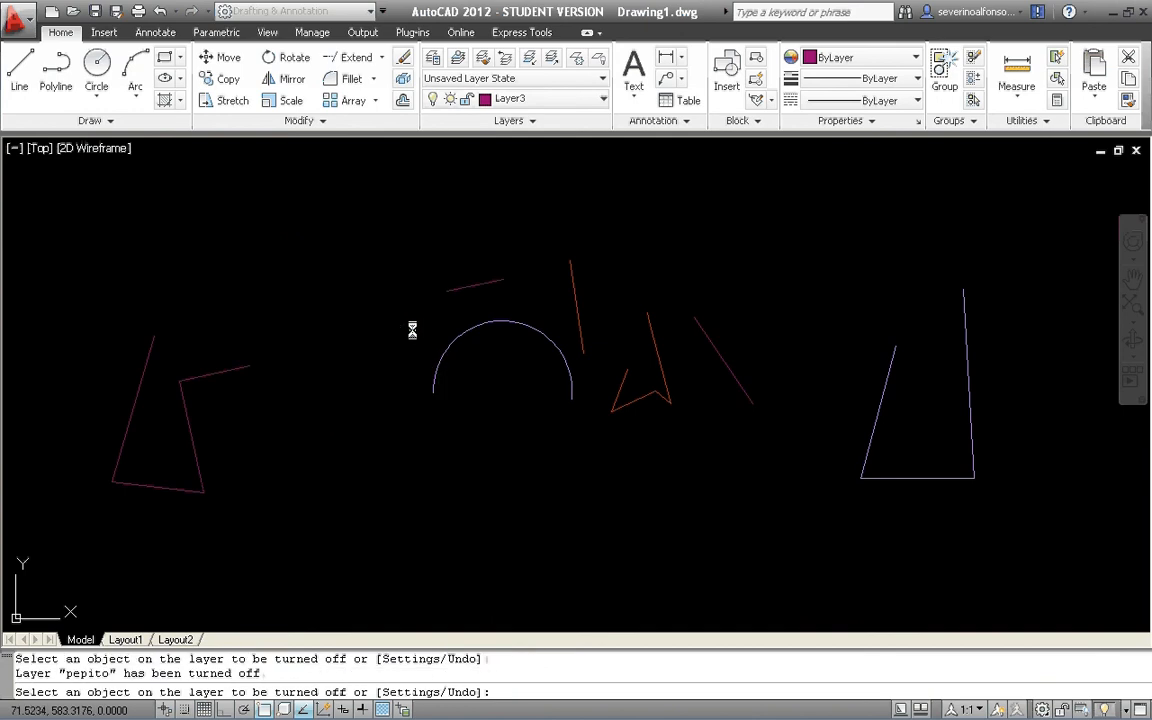
{"action": "type", "text": "u"}
{"action": "key", "text": "Return"}
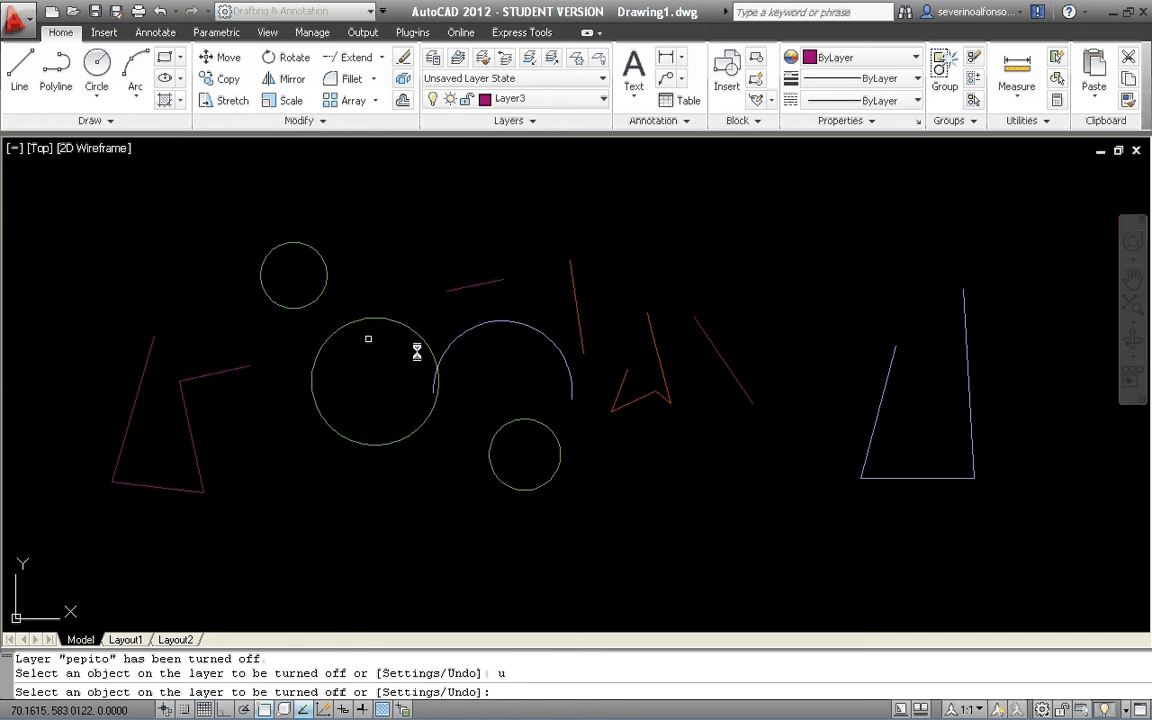
Turn off Layer3, Layer5, Layer1 and pepito by picking an object on each layer, and end the command.
{"action": "left_click", "coordinate": [727, 366]}
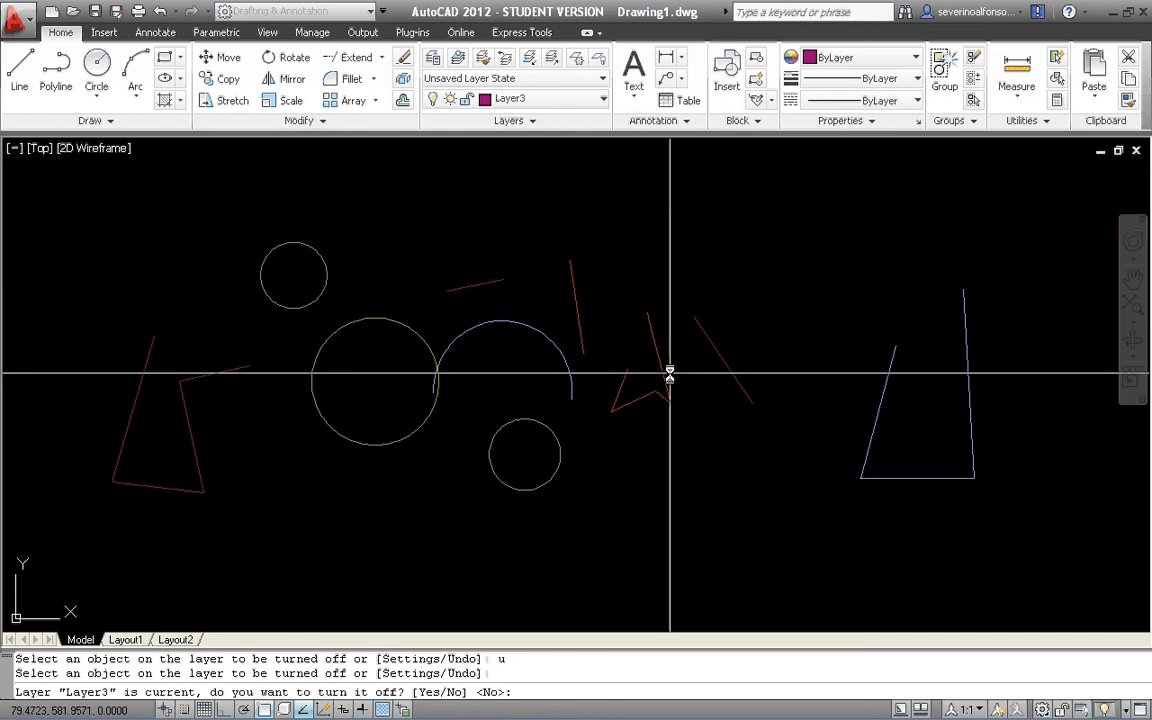
{"action": "type", "text": "y"}
{"action": "key", "text": "Return"}
{"action": "left_click", "coordinate": [540, 332]}
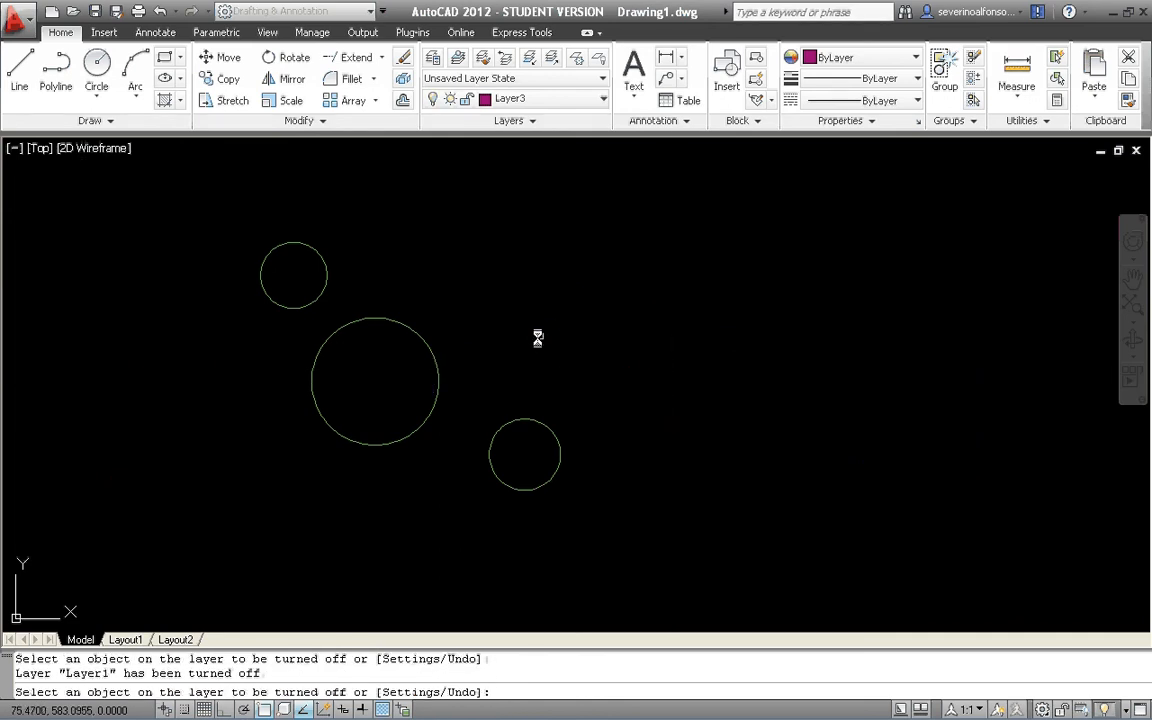
{"action": "left_click", "coordinate": [424, 340]}
{"action": "key", "text": "Return"}
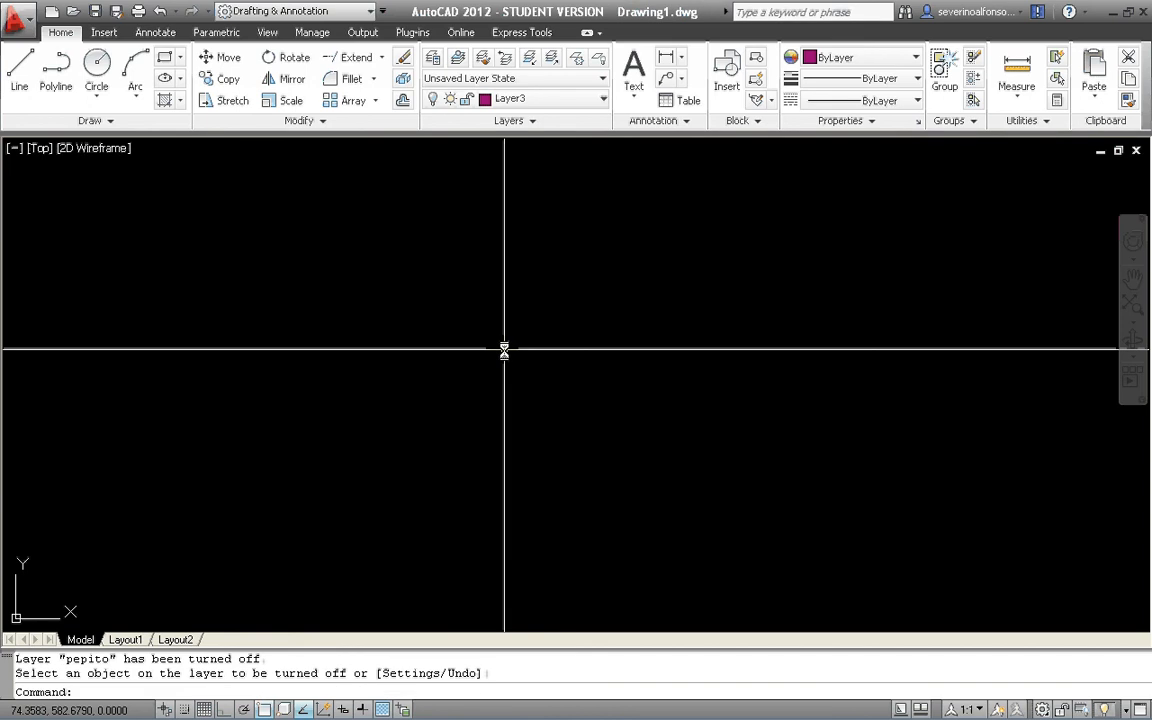
Turn all layers back on with the LAYON command.
{"action": "type", "text": "layon"}
{"action": "key", "text": "Return"}
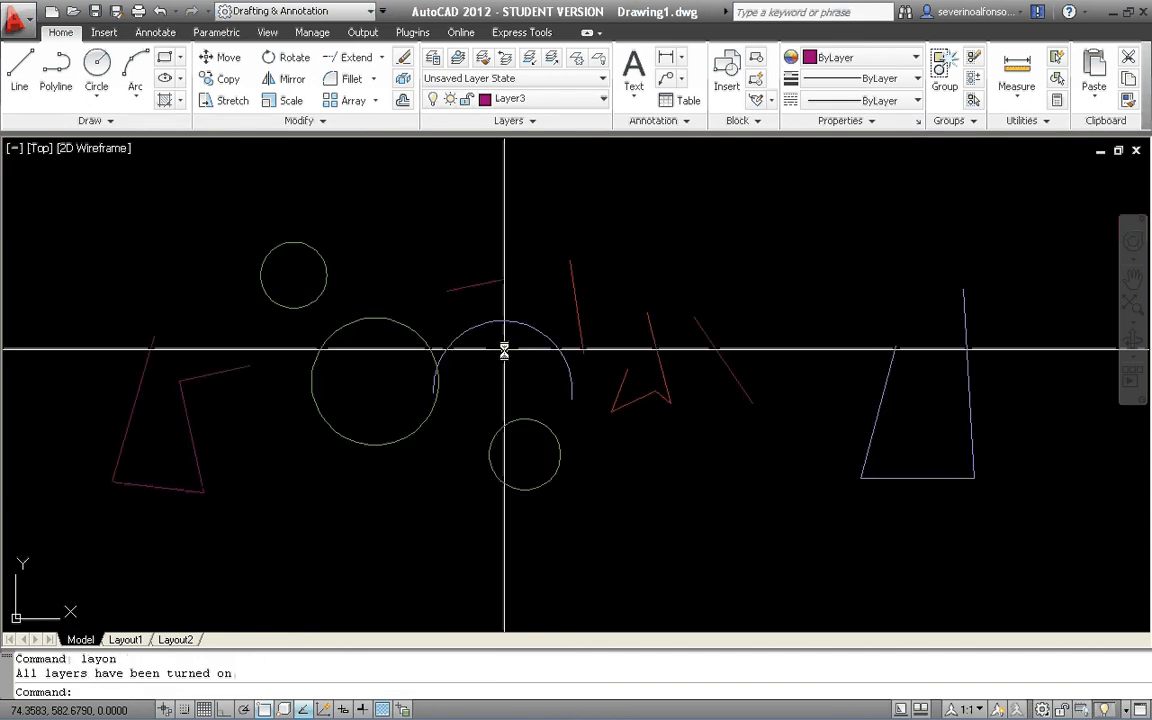
{"action": "scroll", "coordinate": [633, 404], "scroll_direction": "down", "scroll_amount": 2}
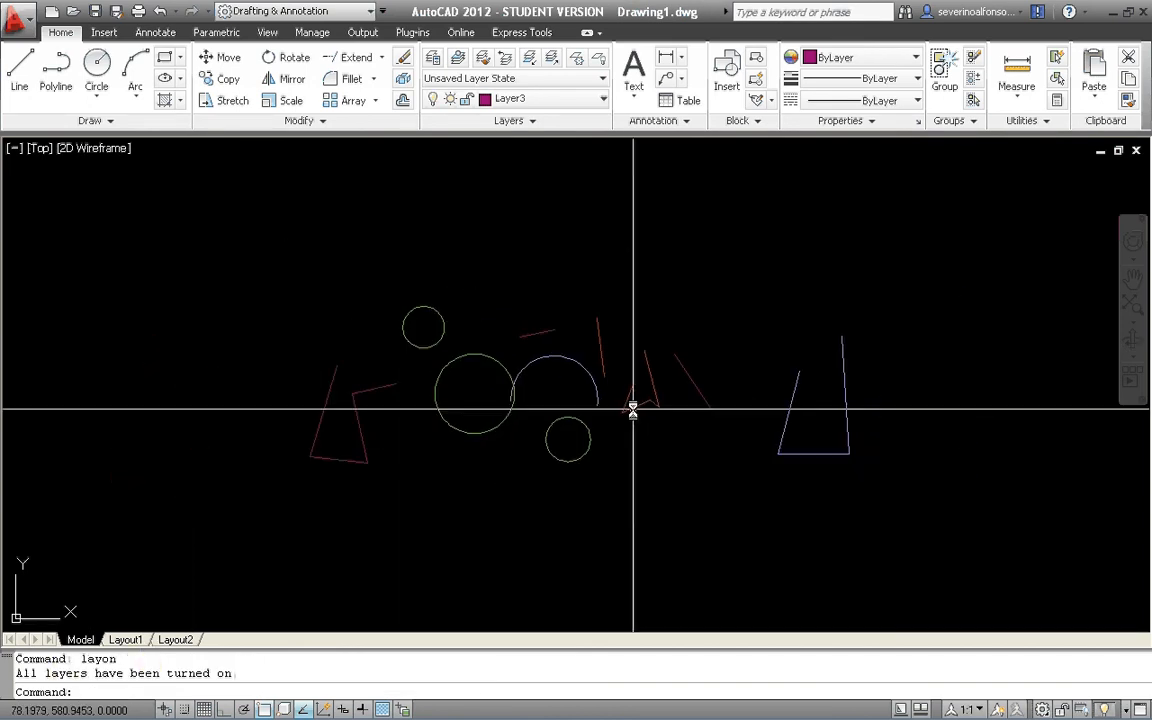
{"action": "left_click", "coordinate": [599, 60]}
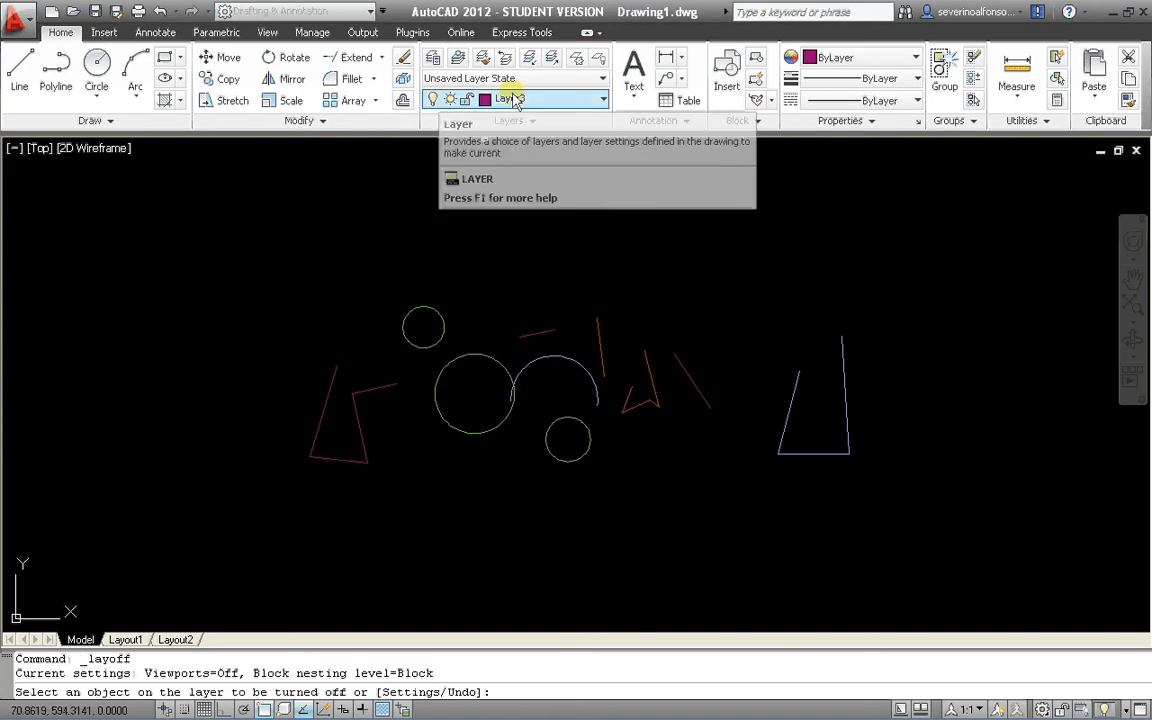
{"action": "key", "text": "Escape"}
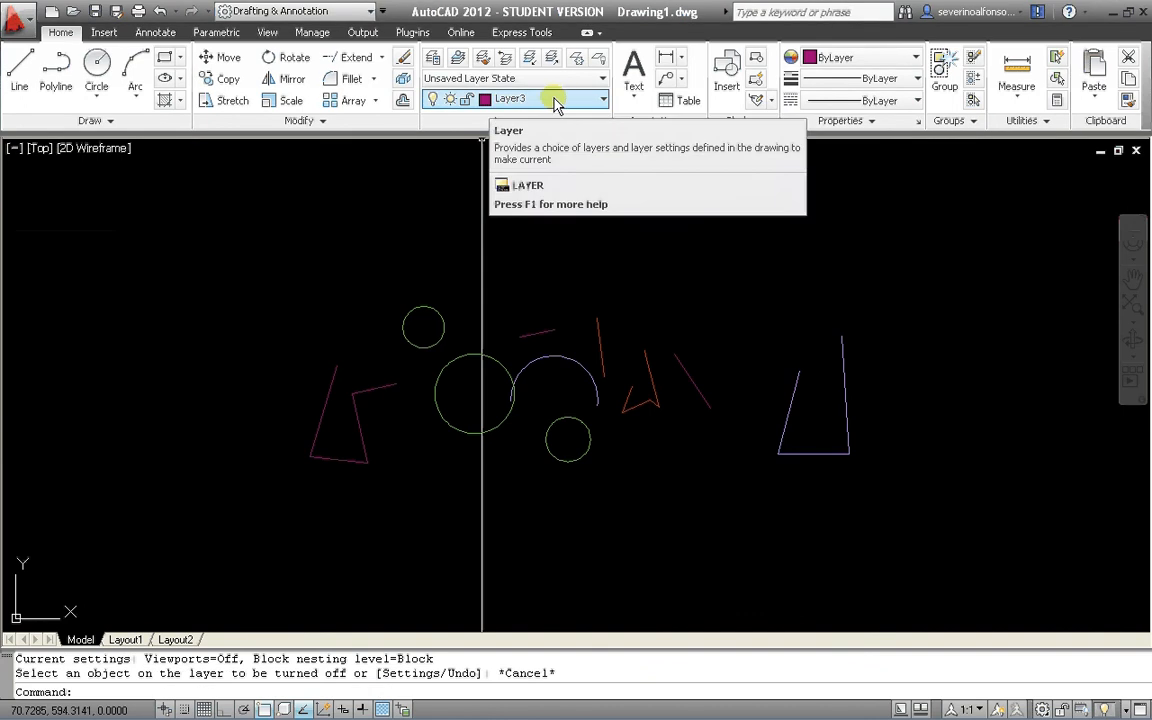
Open the Layer Properties Manager to review the layer list, and close it.
{"action": "type", "text": "la"}
{"action": "key", "text": "Return"}
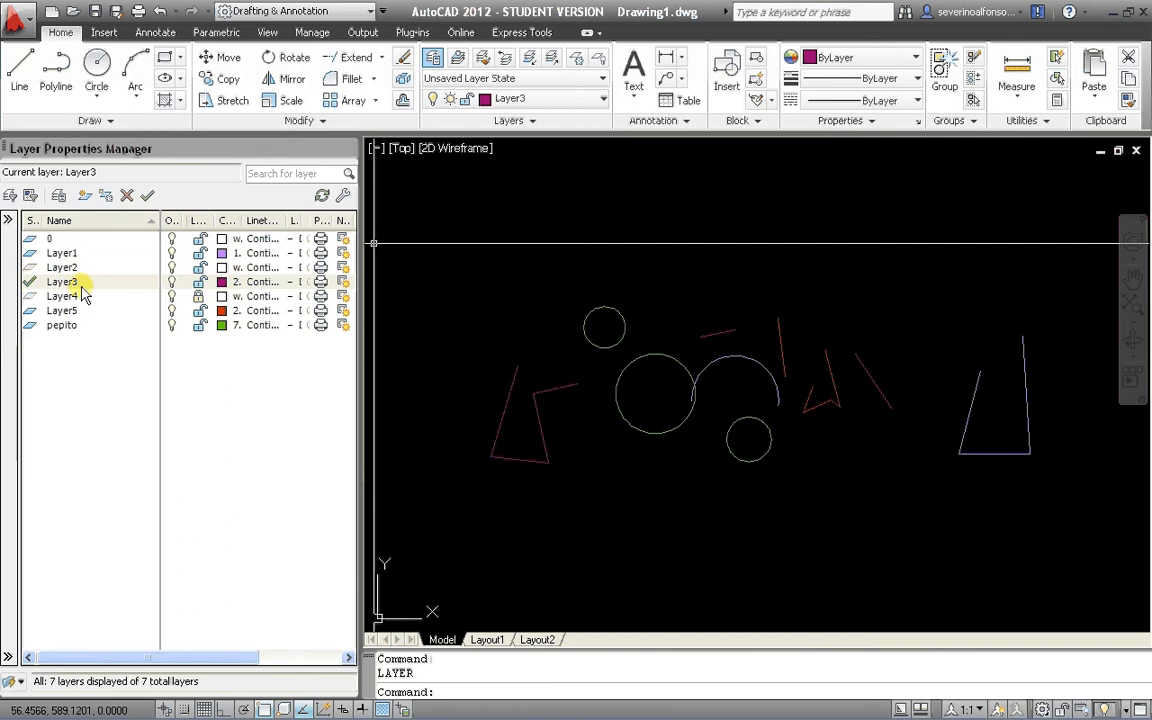
{"action": "left_click", "coordinate": [344, 148]}
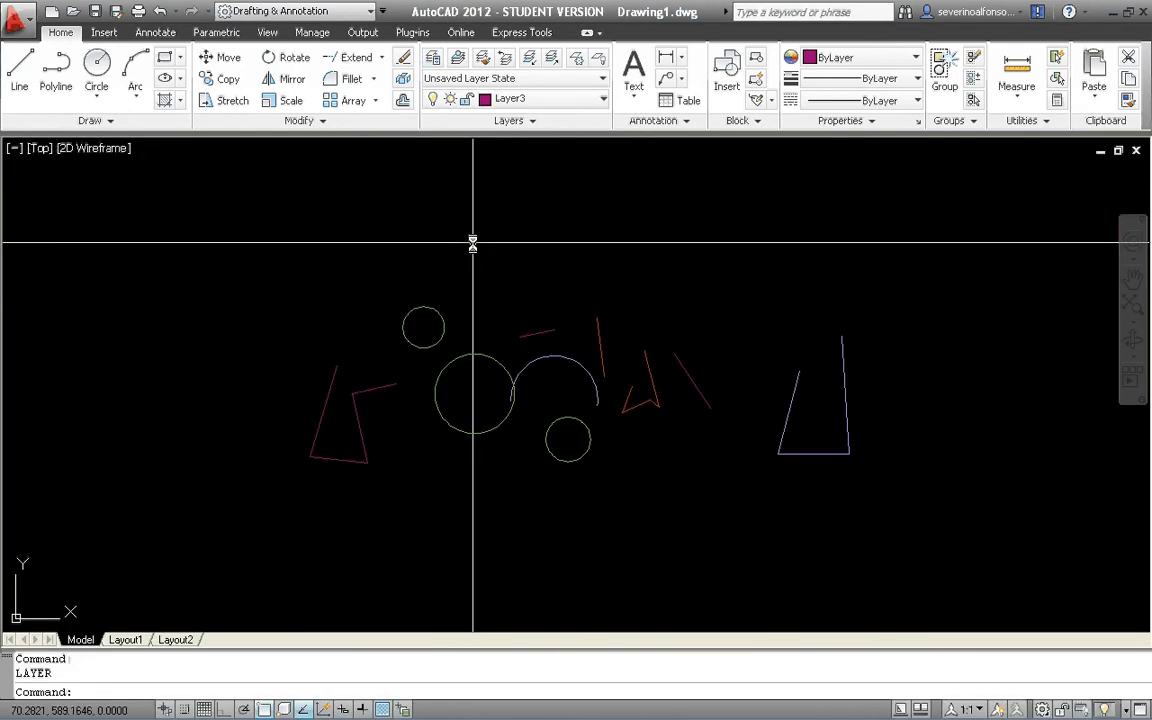
Draw a zigzag of five connected line segments on Layer3 above the existing circles, arc and lines.
{"action": "type", "text": "l"}
{"action": "key", "text": "Return"}
{"action": "left_click", "coordinate": [583, 200]}
{"action": "left_click", "coordinate": [591, 258]}
{"action": "left_click", "coordinate": [672, 248]}
{"action": "left_click", "coordinate": [629, 198]}
{"action": "left_click", "coordinate": [746, 204]}
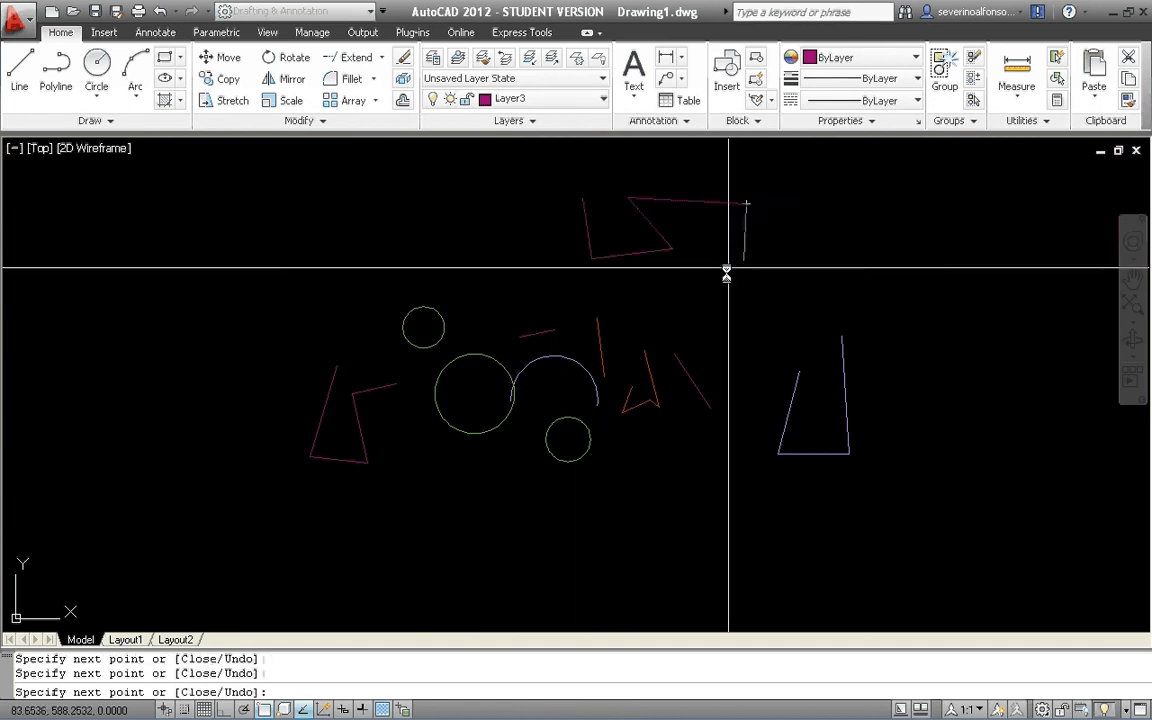
{"action": "left_click", "coordinate": [722, 278]}
{"action": "key", "text": "Return"}
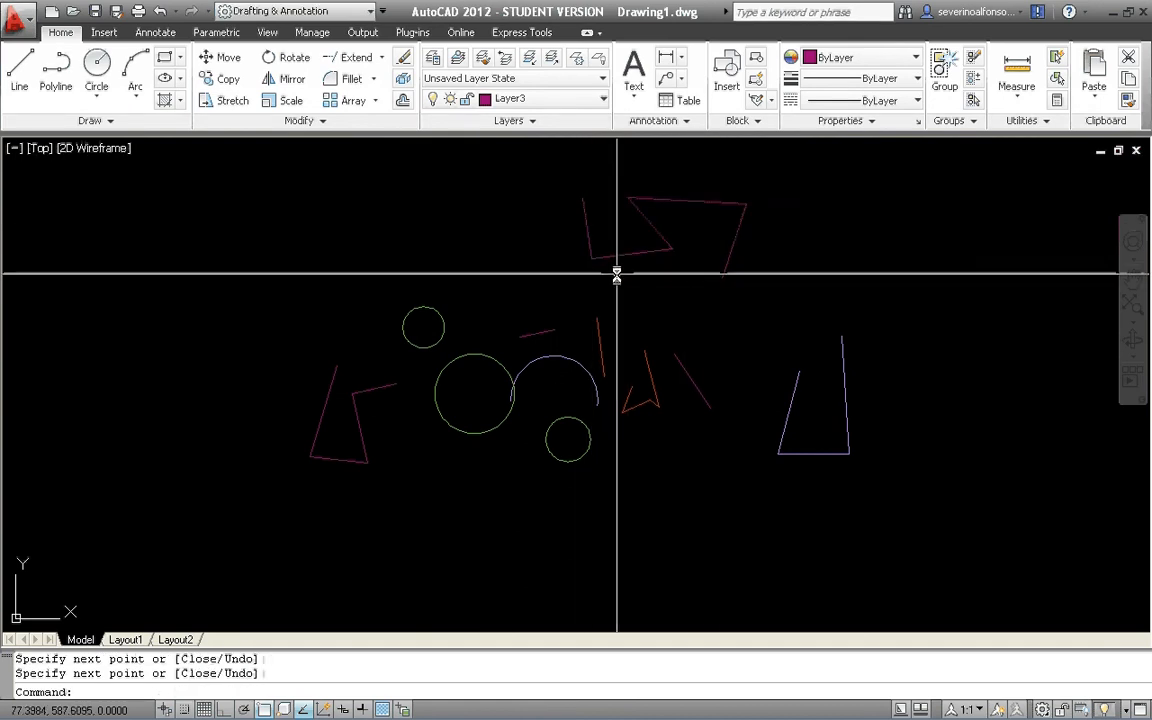
Turn off the current Layer3 by picking the new zigzag with the layer Off command, undo it, and end the command.
{"action": "left_click", "coordinate": [598, 53]}
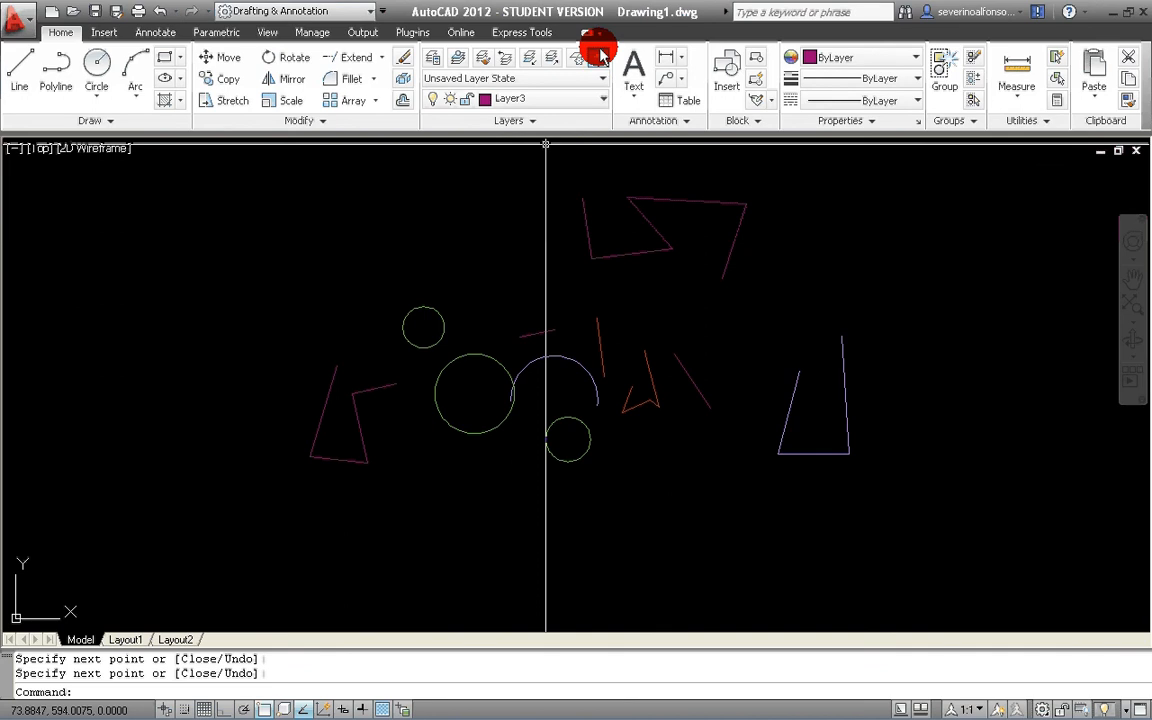
{"action": "left_click", "coordinate": [676, 203]}
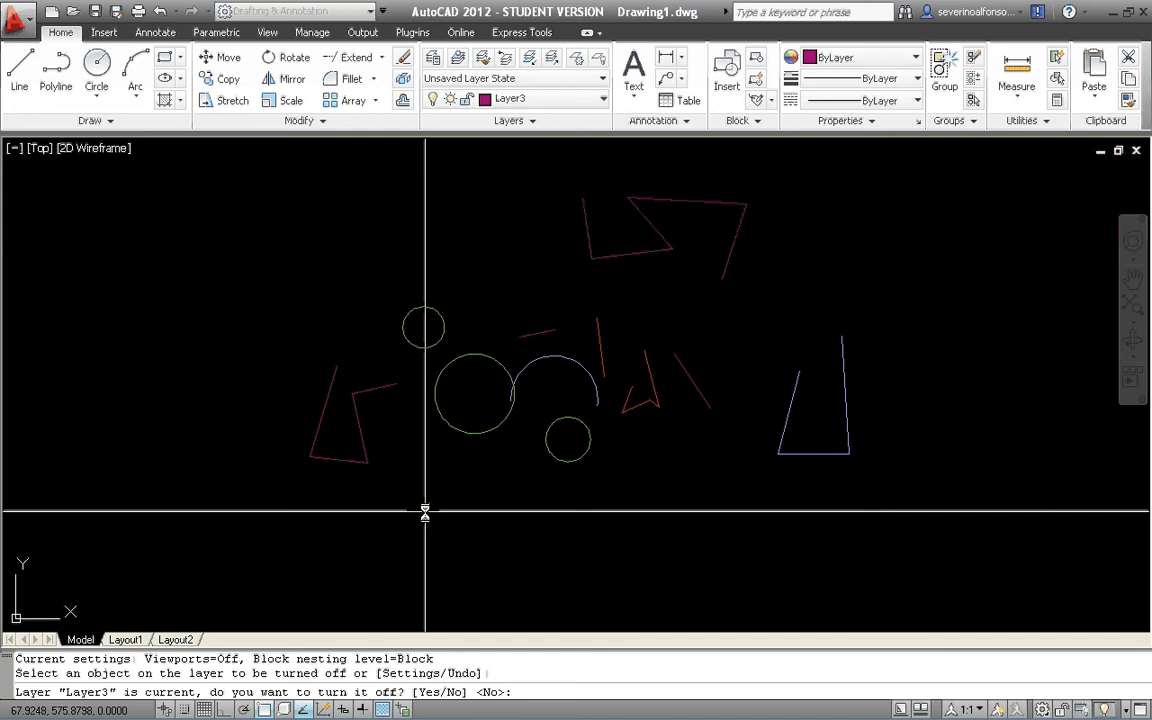
{"action": "type", "text": "y"}
{"action": "key", "text": "Return"}
{"action": "type", "text": "u"}
{"action": "key", "text": "Return"}
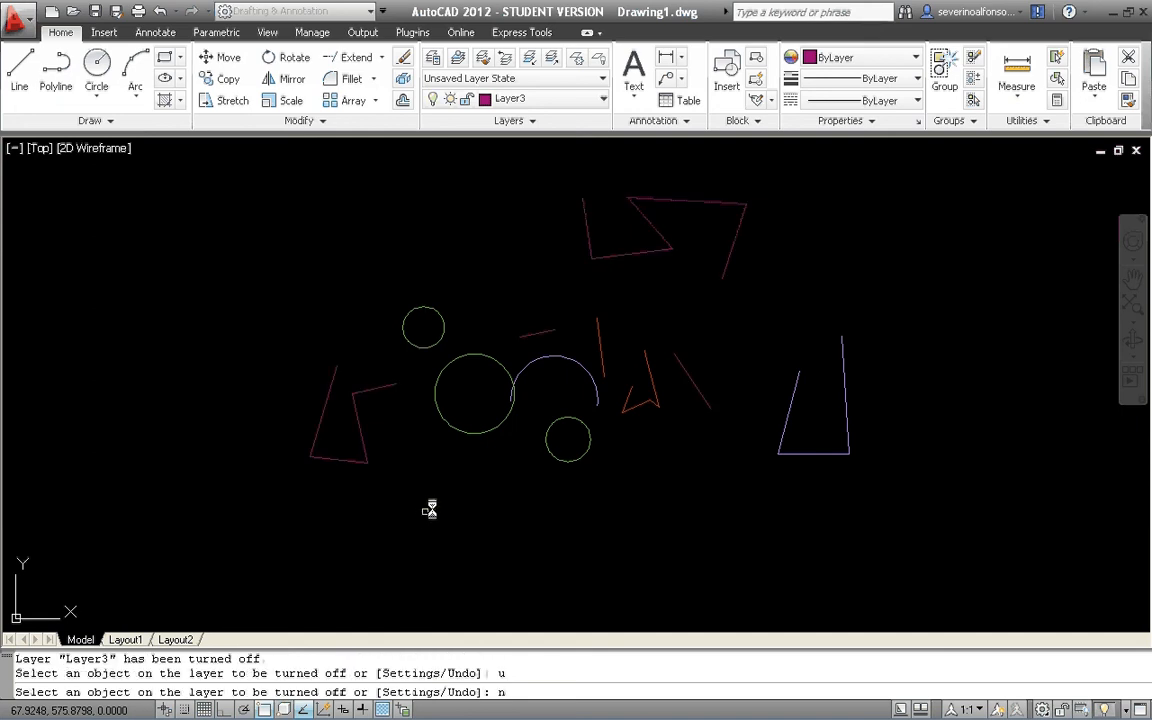
{"action": "key", "text": "Escape"}
Zoom to a window enclosing all the drawn objects.
{"action": "scroll", "coordinate": [568, 411], "scroll_direction": "down", "scroll_amount": 4}
{"action": "type", "text": "z"}
{"action": "key", "text": "Return"}
{"action": "left_click", "coordinate": [442, 321]}
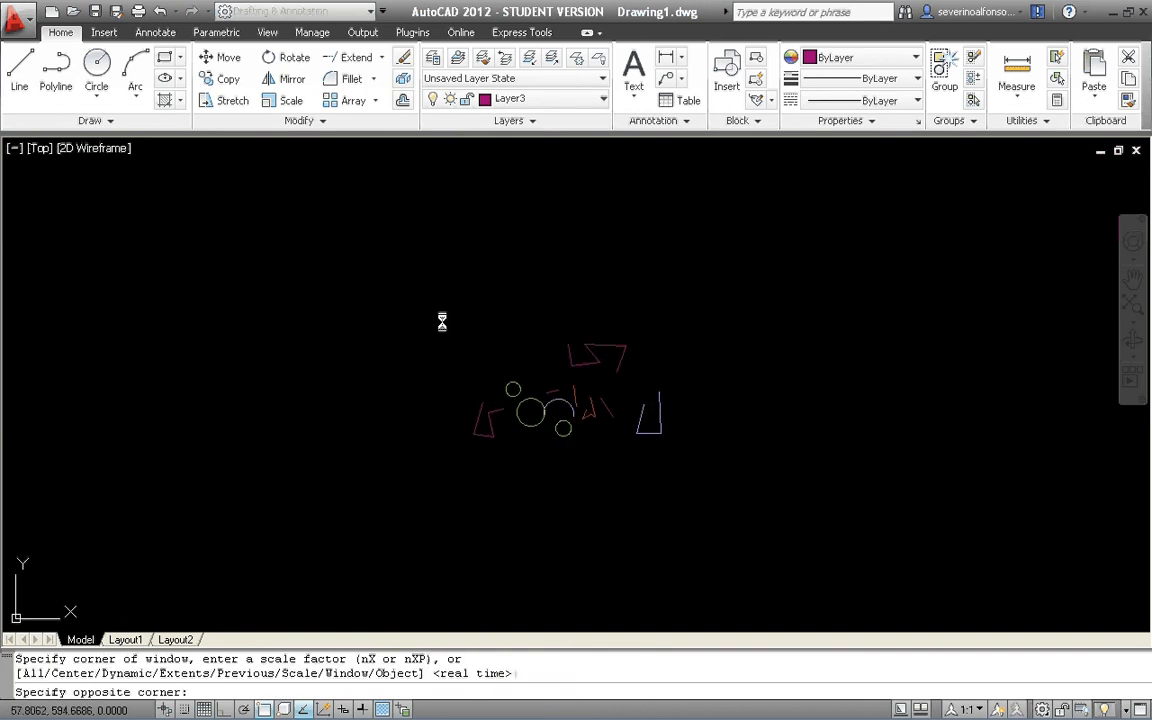
{"action": "left_click", "coordinate": [725, 497]}
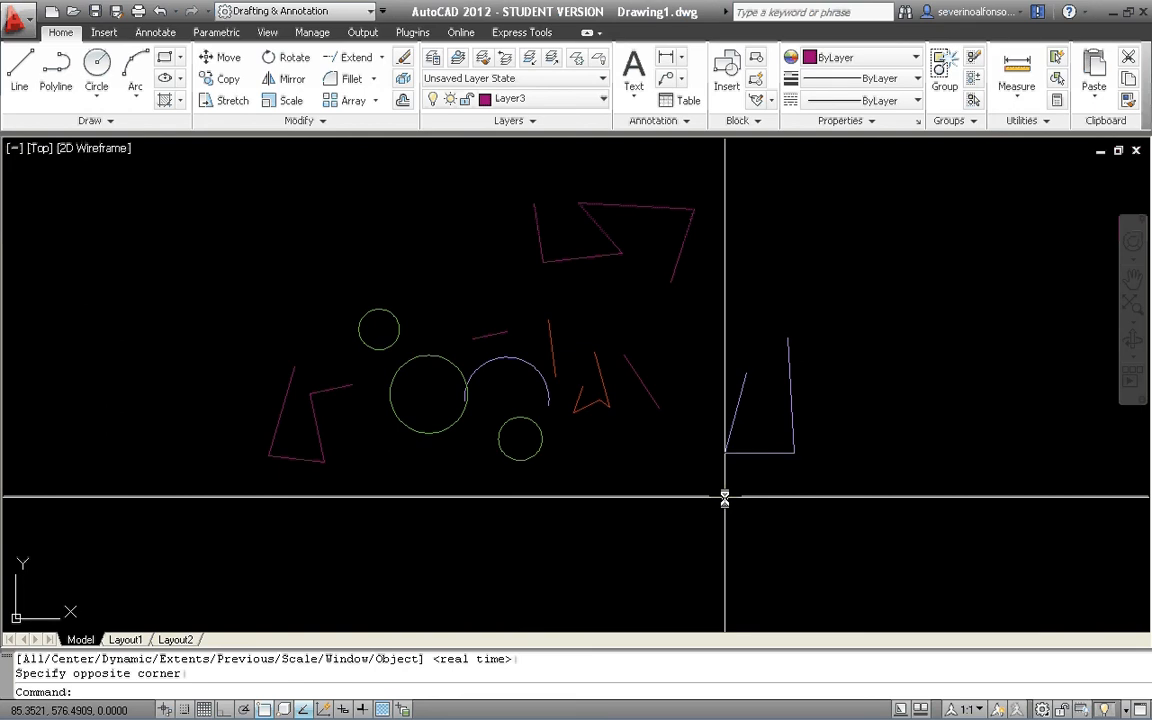
{"action": "key", "text": "Escape"}
{"action": "key", "text": "Escape"}
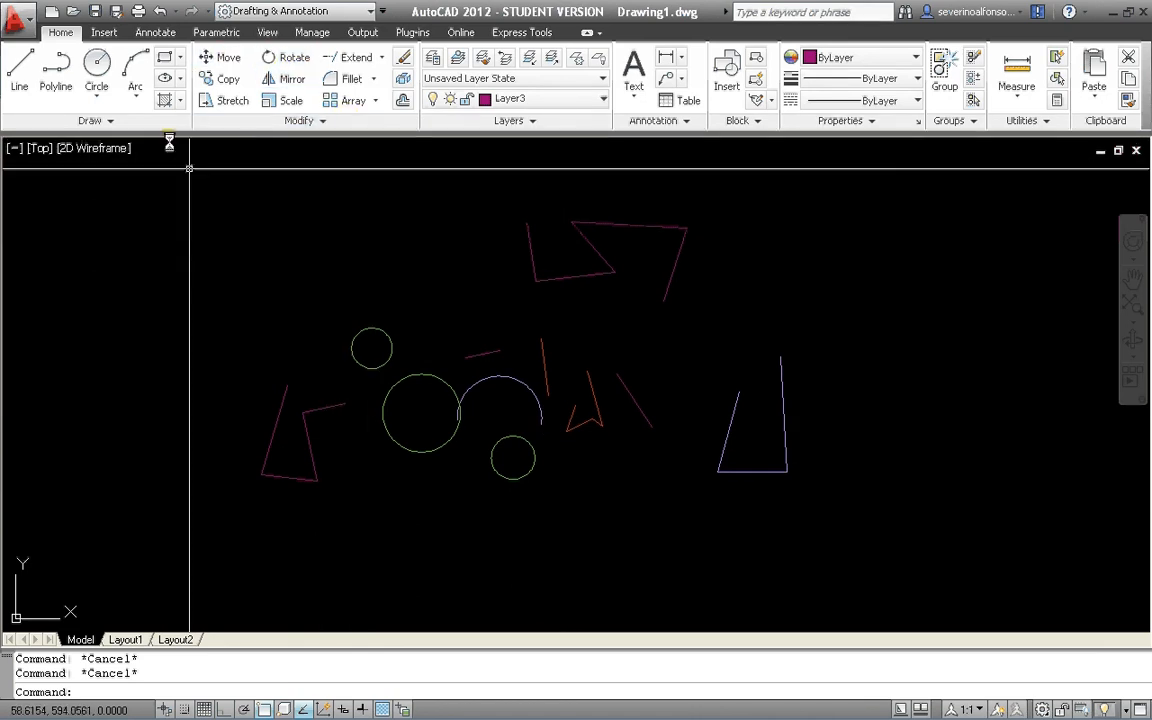
Look over the additional Draw tools and the additional Modify tools, and dismiss them.
{"action": "left_click", "coordinate": [92, 120]}
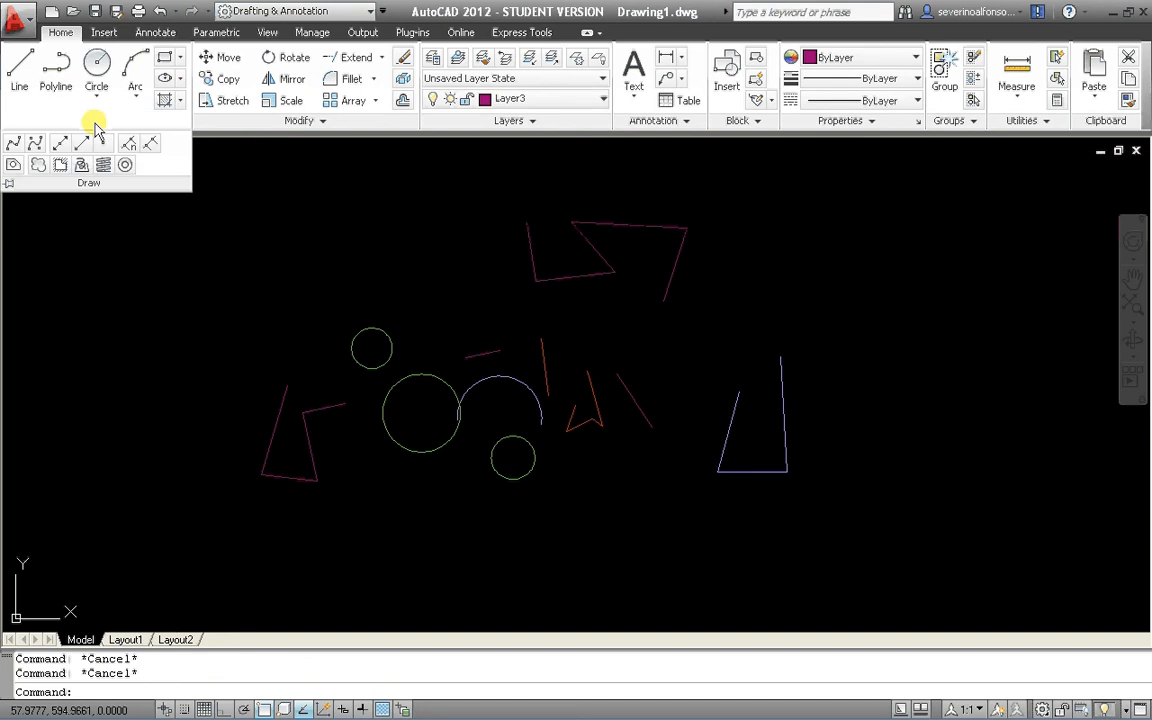
{"action": "left_click", "coordinate": [200, 249]}
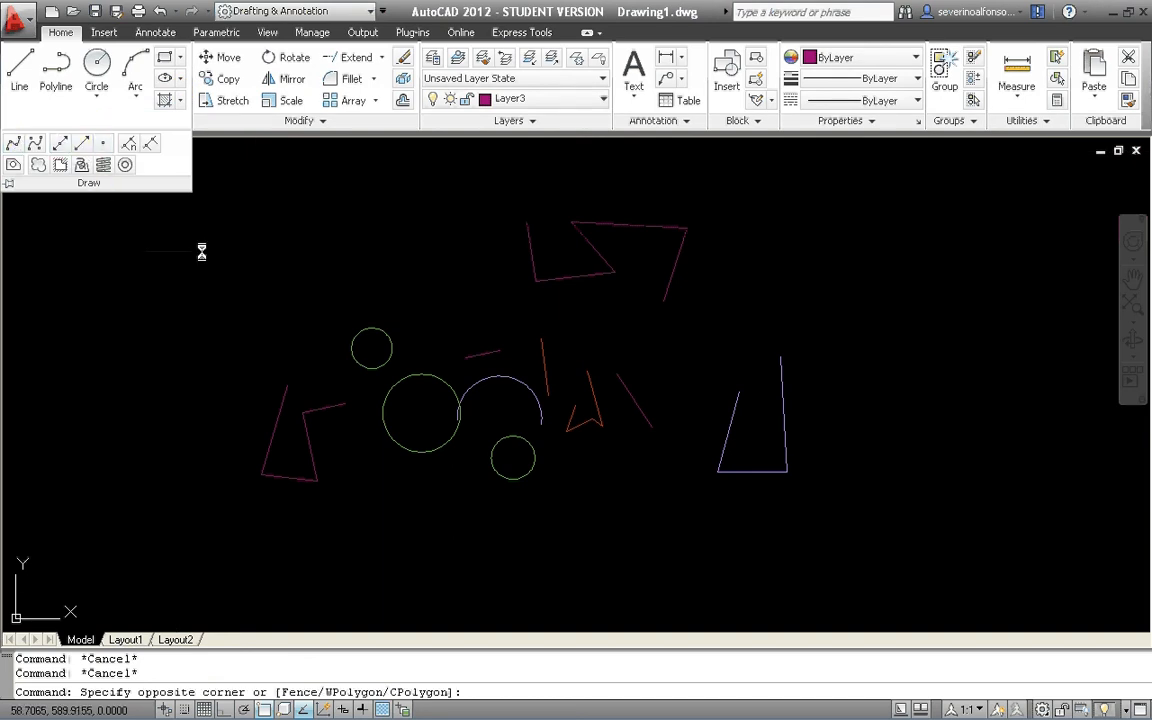
{"action": "key", "text": "Escape"}
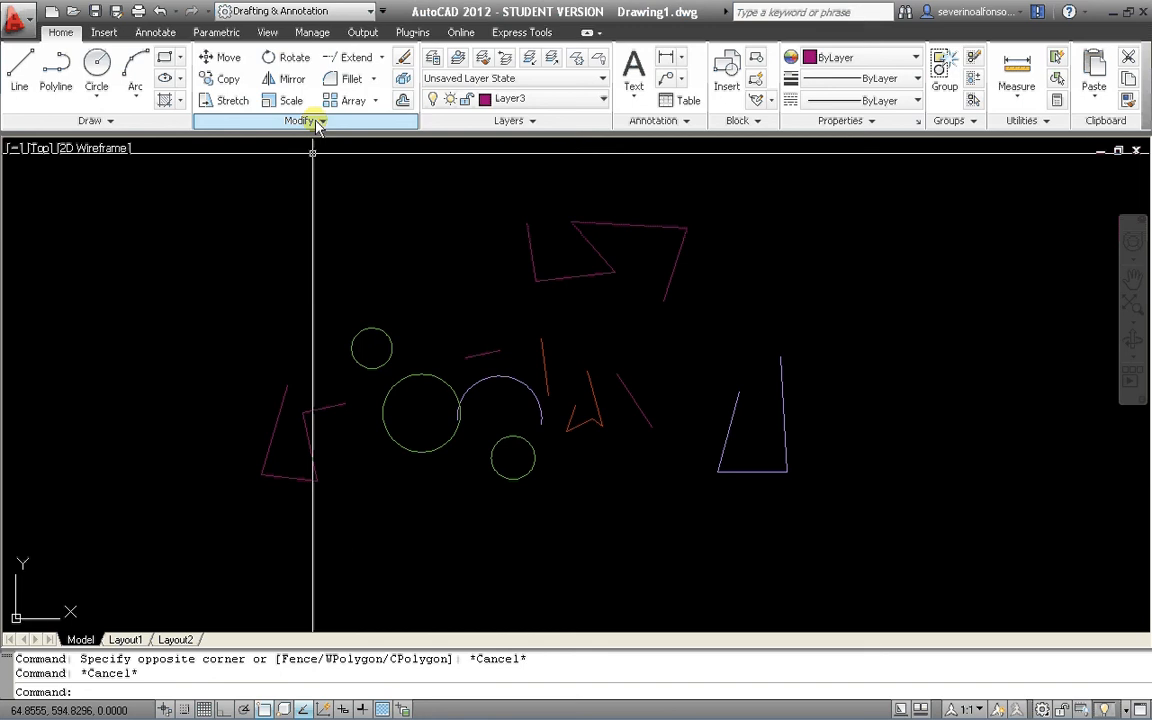
{"action": "left_click", "coordinate": [316, 122]}
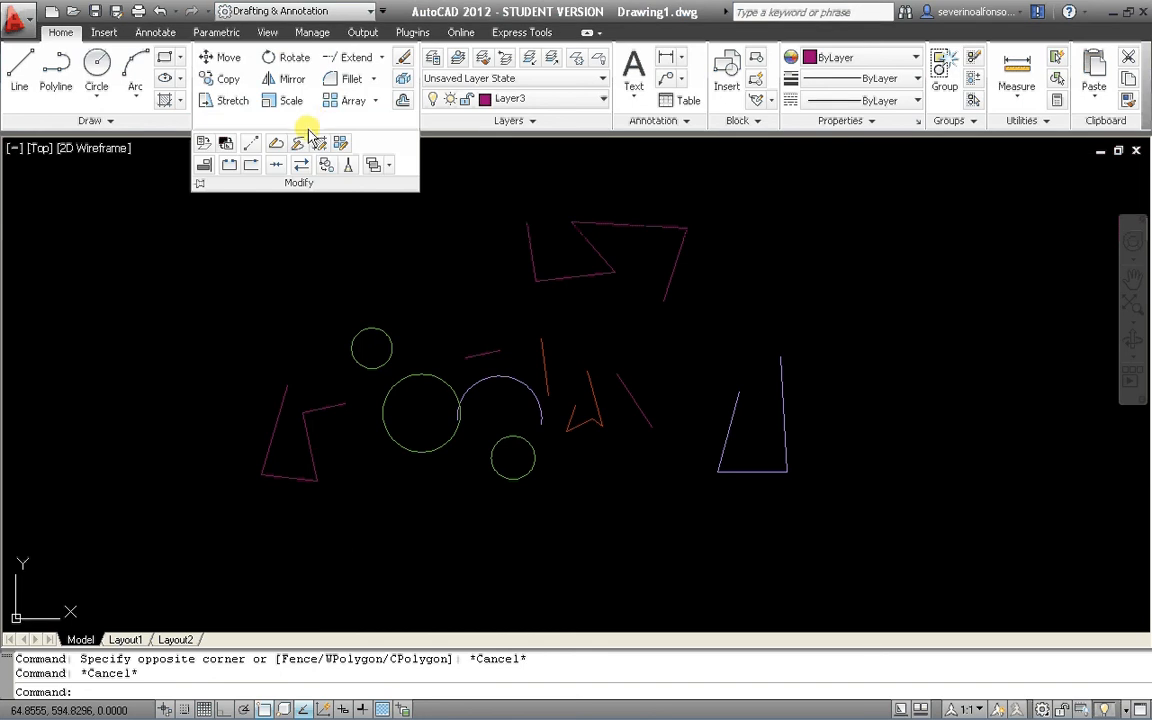
{"action": "left_click", "coordinate": [123, 342]}
{"action": "key", "text": "Escape"}
Move the slanted outer line of the leftmost magenta figure up and to the left, away from the other objects.
{"action": "left_click", "coordinate": [228, 59]}
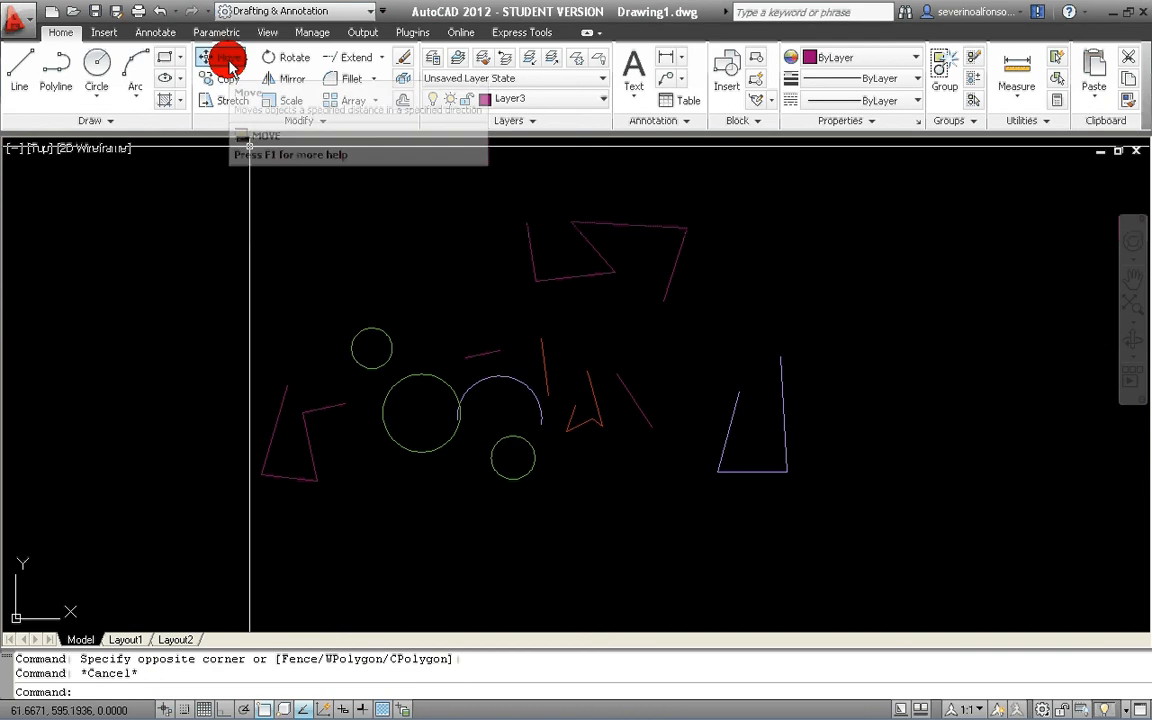
{"action": "left_click", "coordinate": [300, 371]}
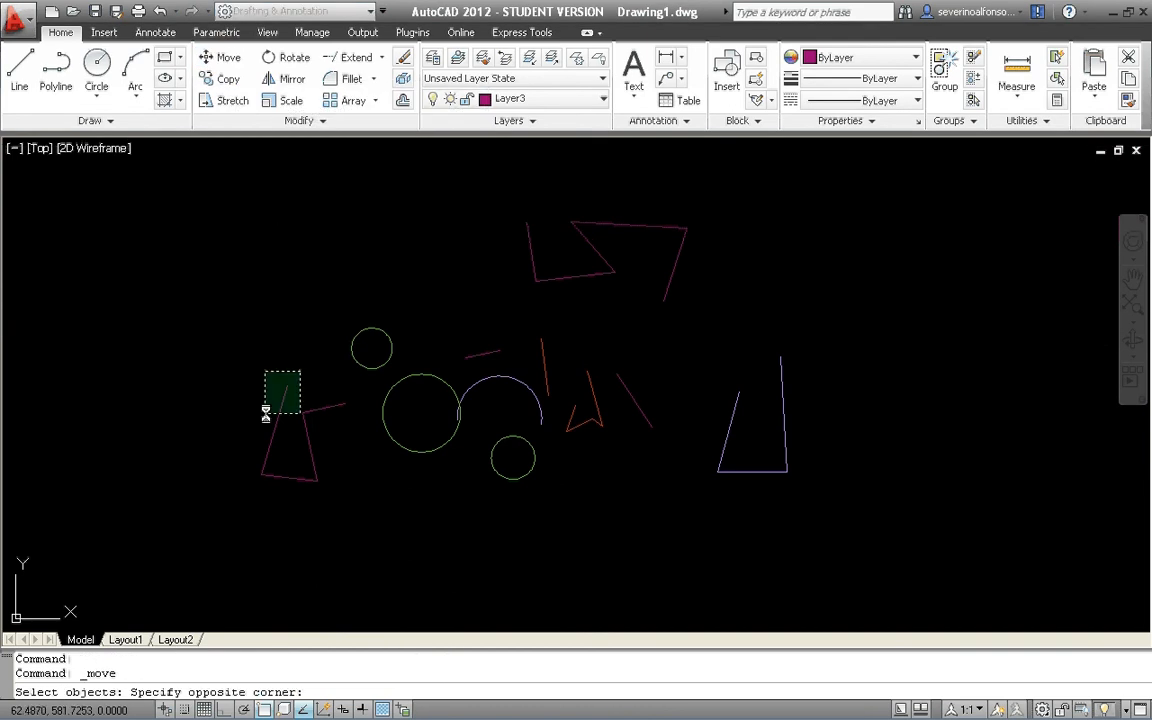
{"action": "left_click", "coordinate": [266, 411]}
{"action": "key", "text": "Return"}
{"action": "left_click", "coordinate": [265, 408]}
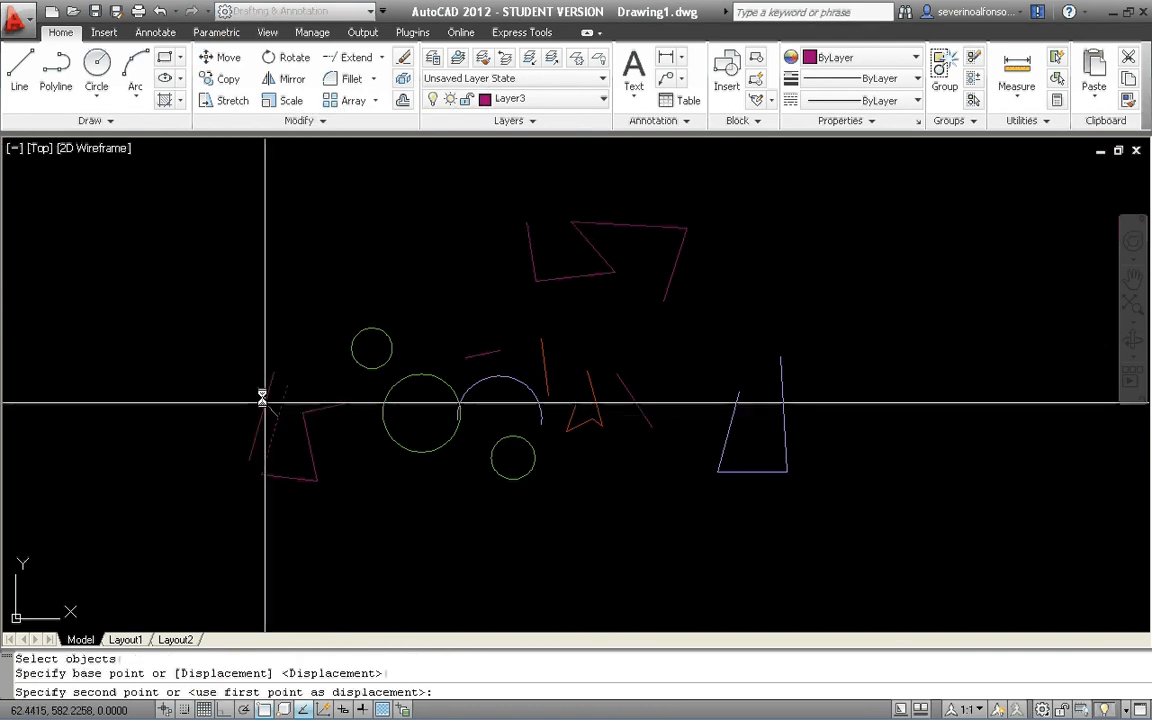
{"action": "left_click", "coordinate": [185, 240]}
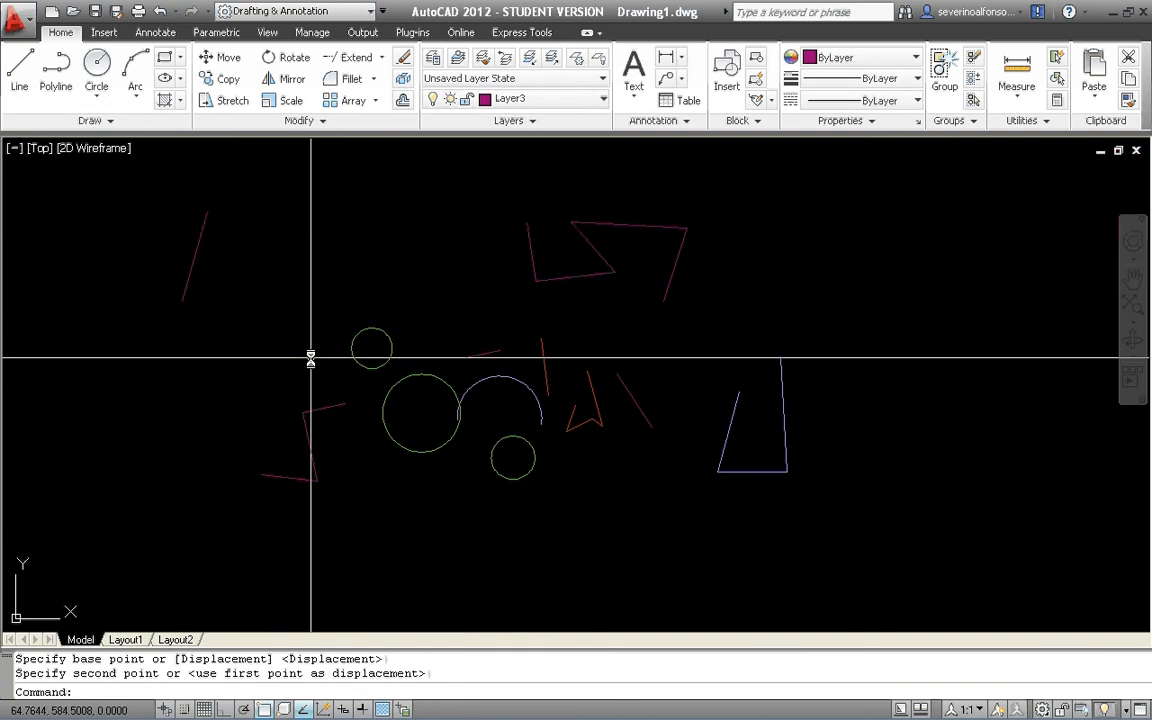
Move the large green circle to the free area above the blue open figure.
{"action": "type", "text": "m"}
{"action": "key", "text": "Return"}
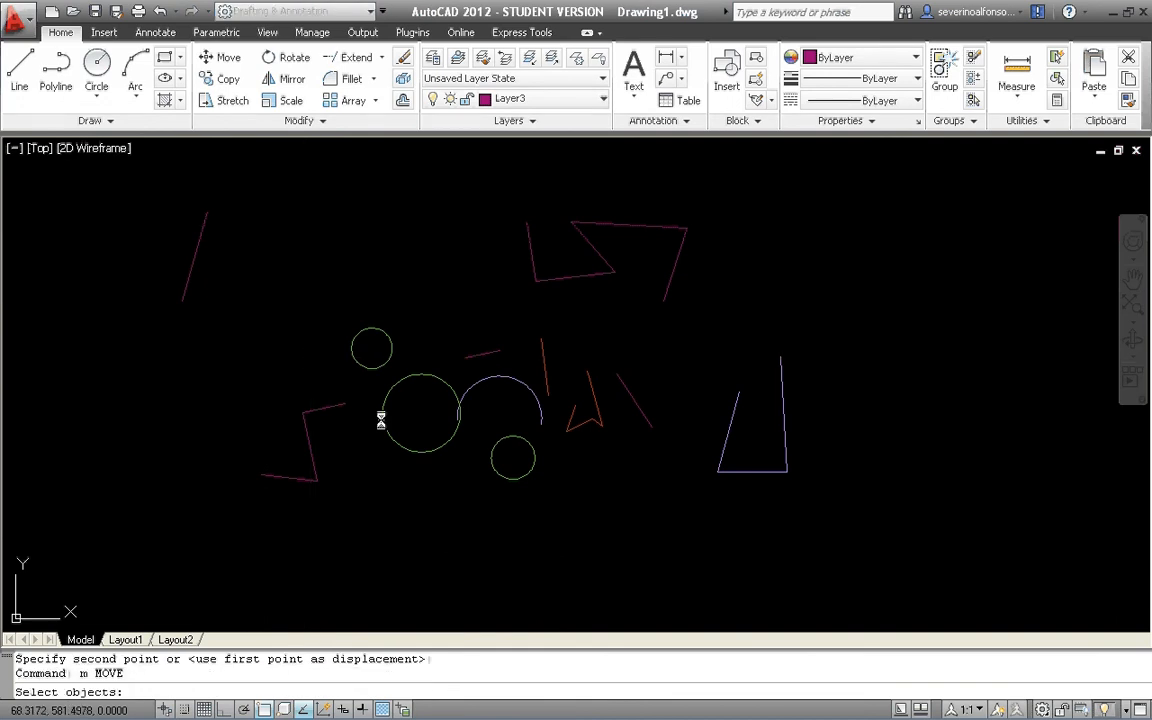
{"action": "left_click", "coordinate": [400, 494]}
{"action": "left_click", "coordinate": [386, 422]}
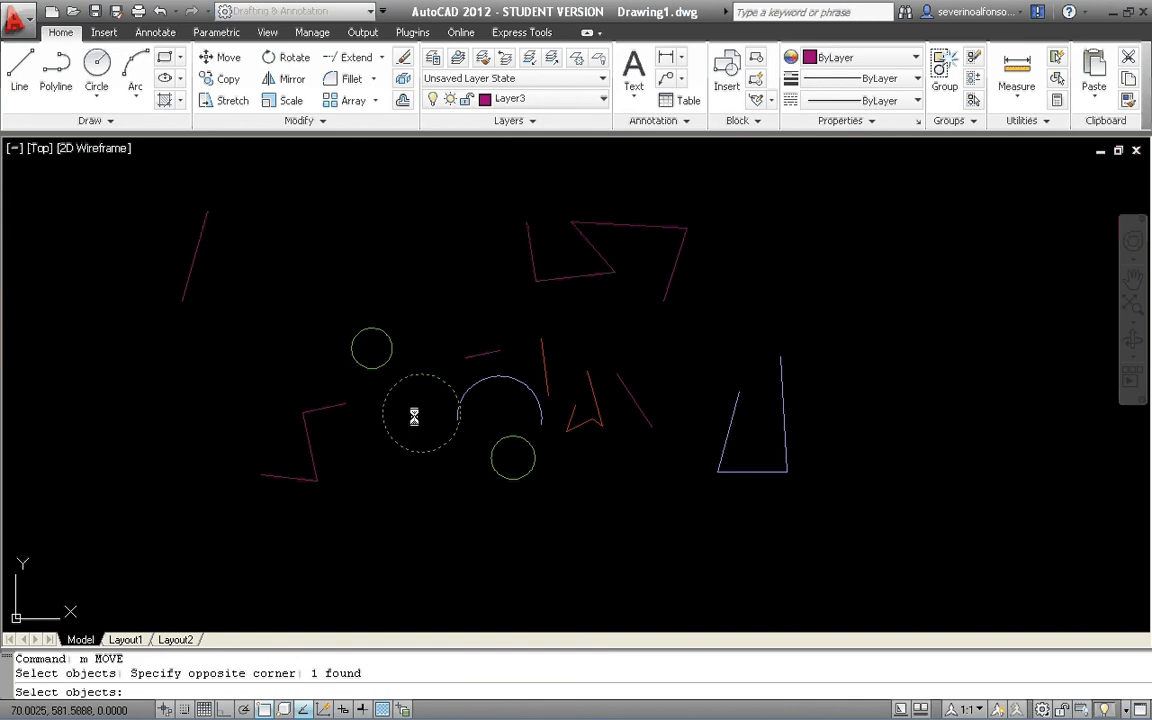
{"action": "key", "text": "Return"}
{"action": "left_click", "coordinate": [414, 416]}
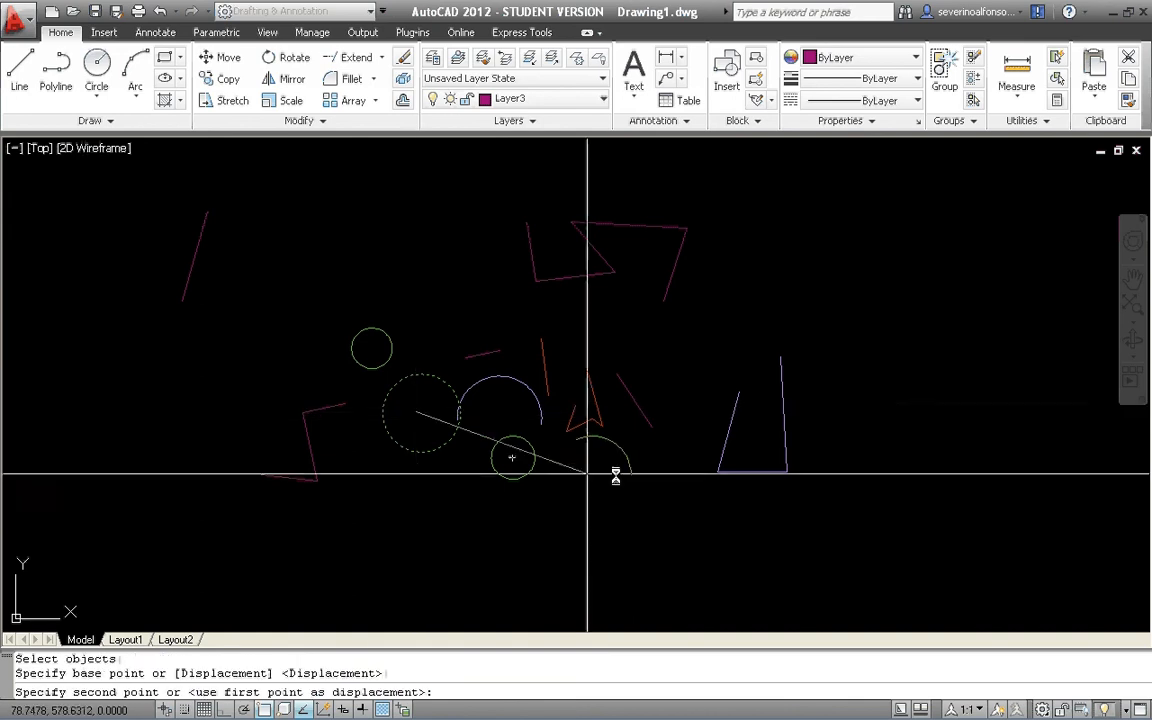
{"action": "left_click", "coordinate": [830, 278]}
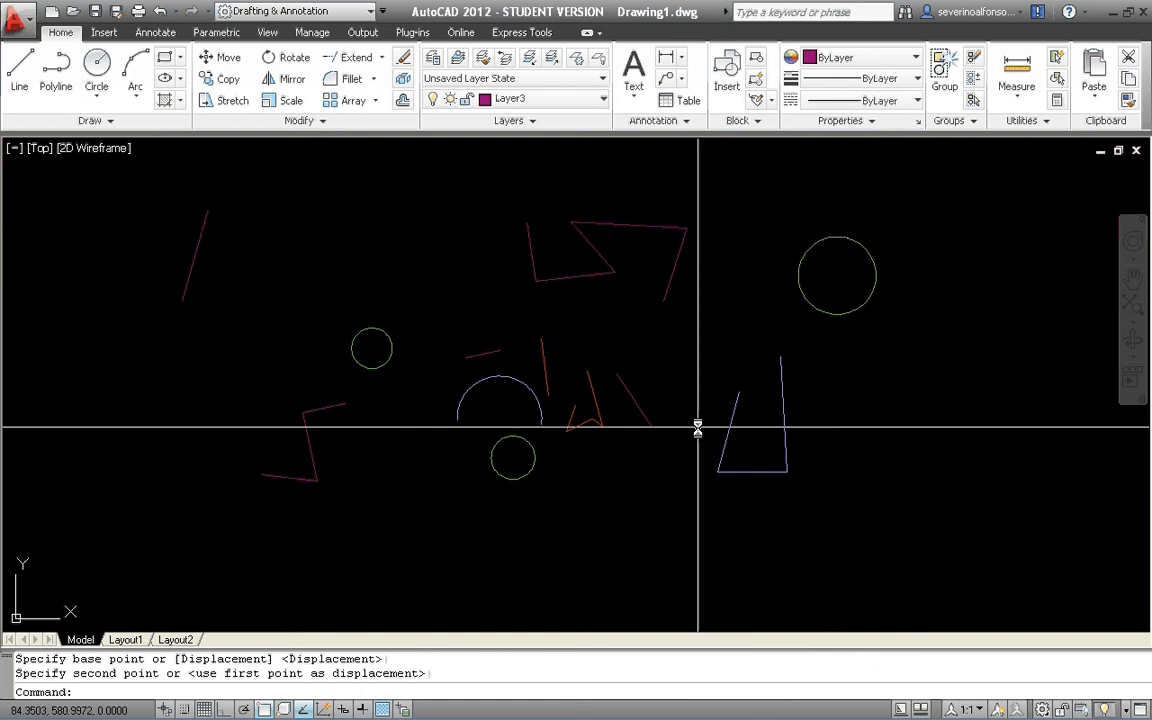
{"action": "key", "text": "Return"}
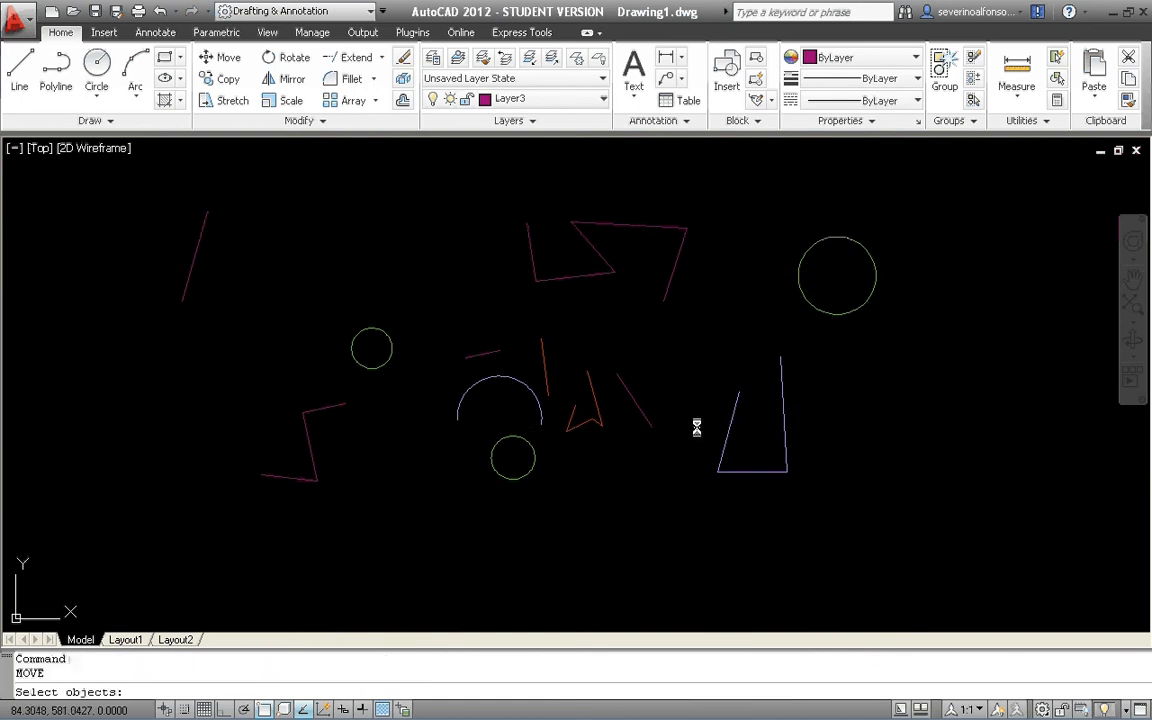
{"action": "key", "text": "Escape"}
{"action": "key", "text": "Return"}
{"action": "key", "text": "Escape"}
{"action": "key", "text": "Escape"}
{"action": "key", "text": "Escape"}
Open the Options, enable shortcut menus in the drawing area, and open the Right-Click Customization settings.
{"action": "type", "text": "option"}
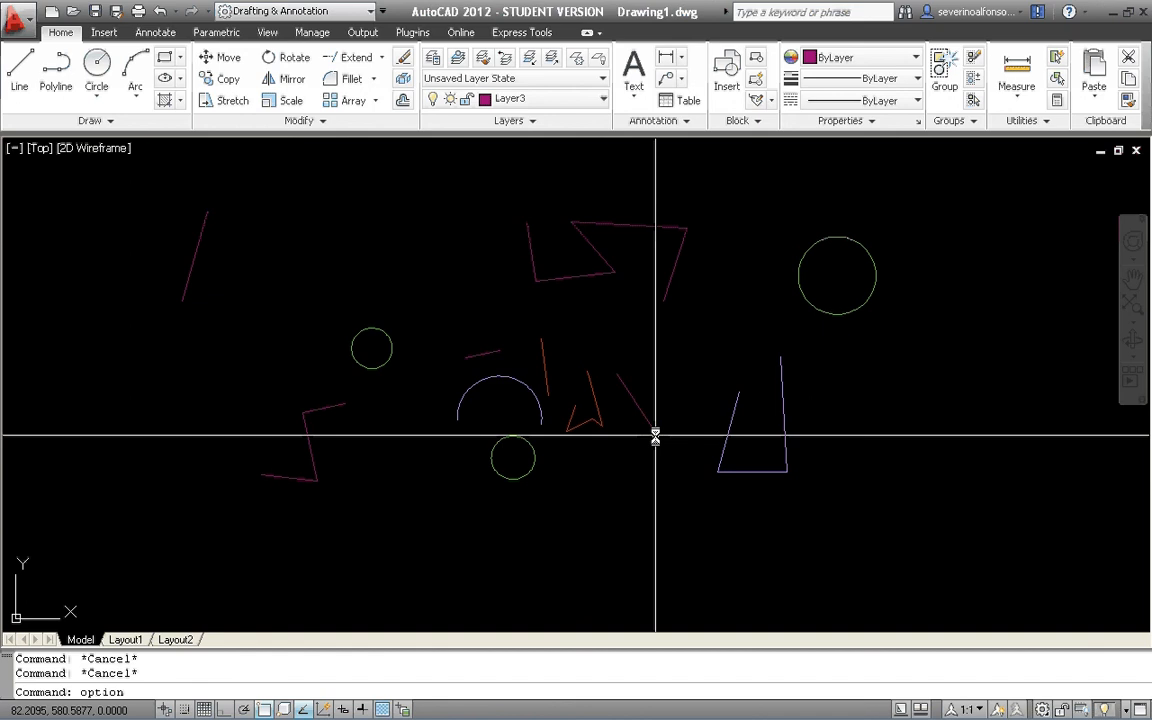
{"action": "key", "text": "Return"}
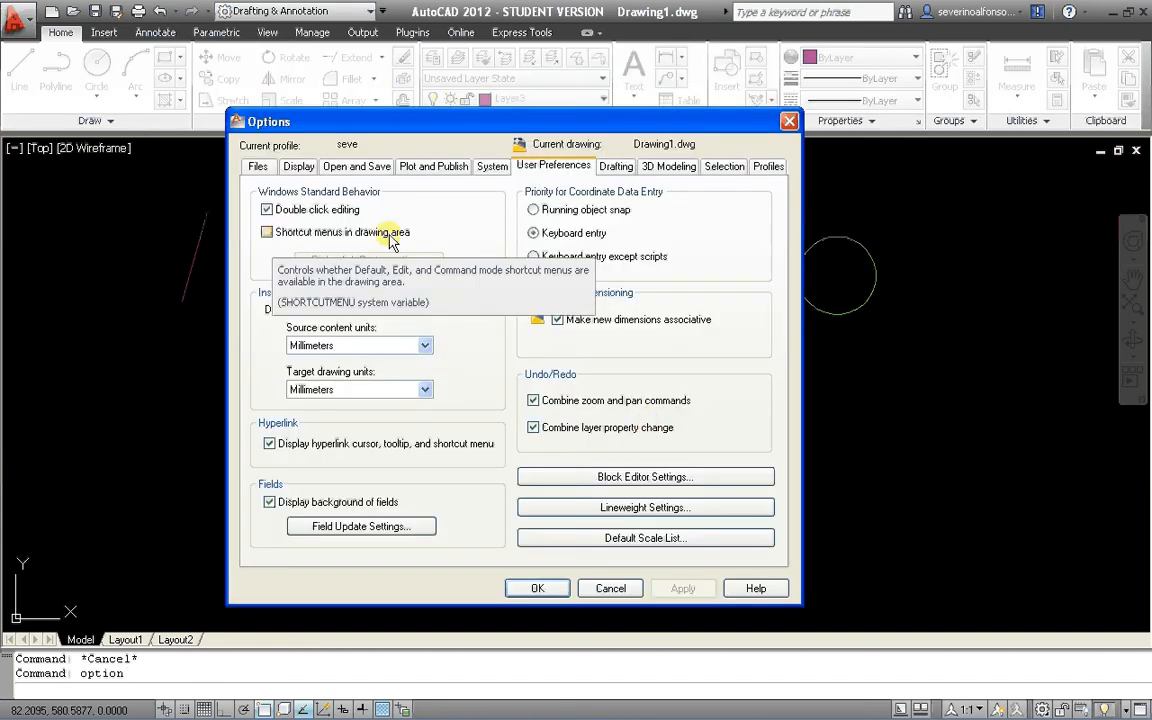
{"action": "left_click", "coordinate": [266, 232]}
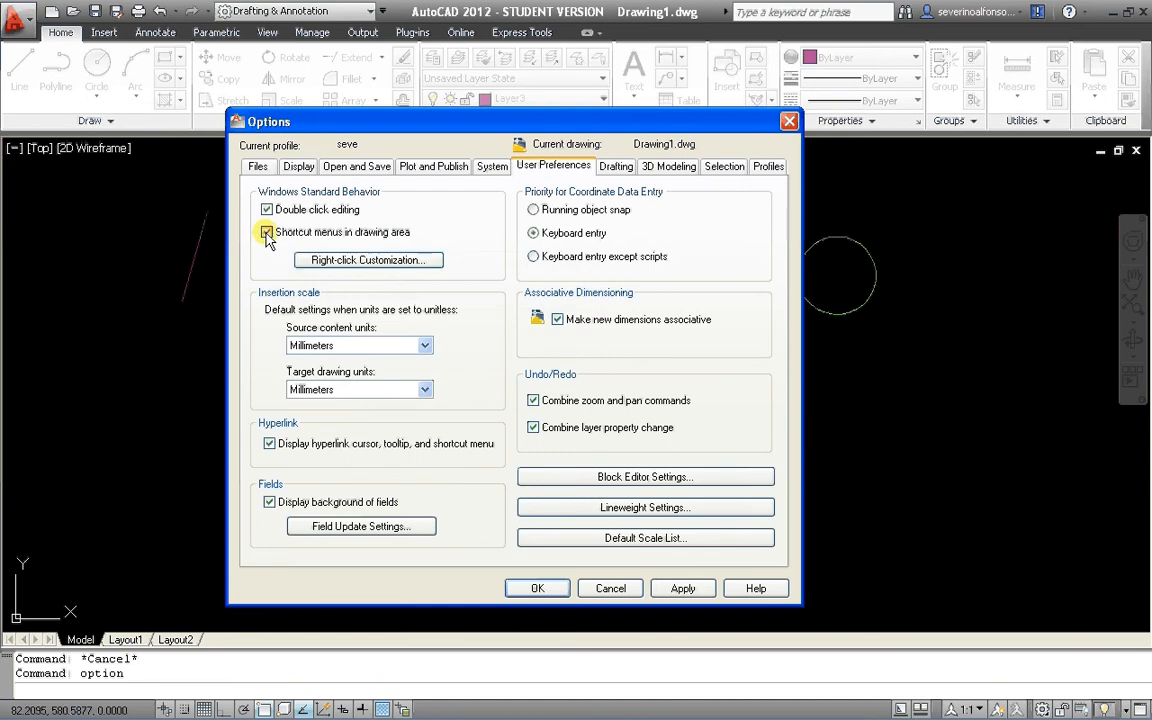
{"action": "left_click", "coordinate": [386, 260]}
{"action": "left_click_drag", "start_coordinate": [513, 170], "coordinate": [599, 171]}
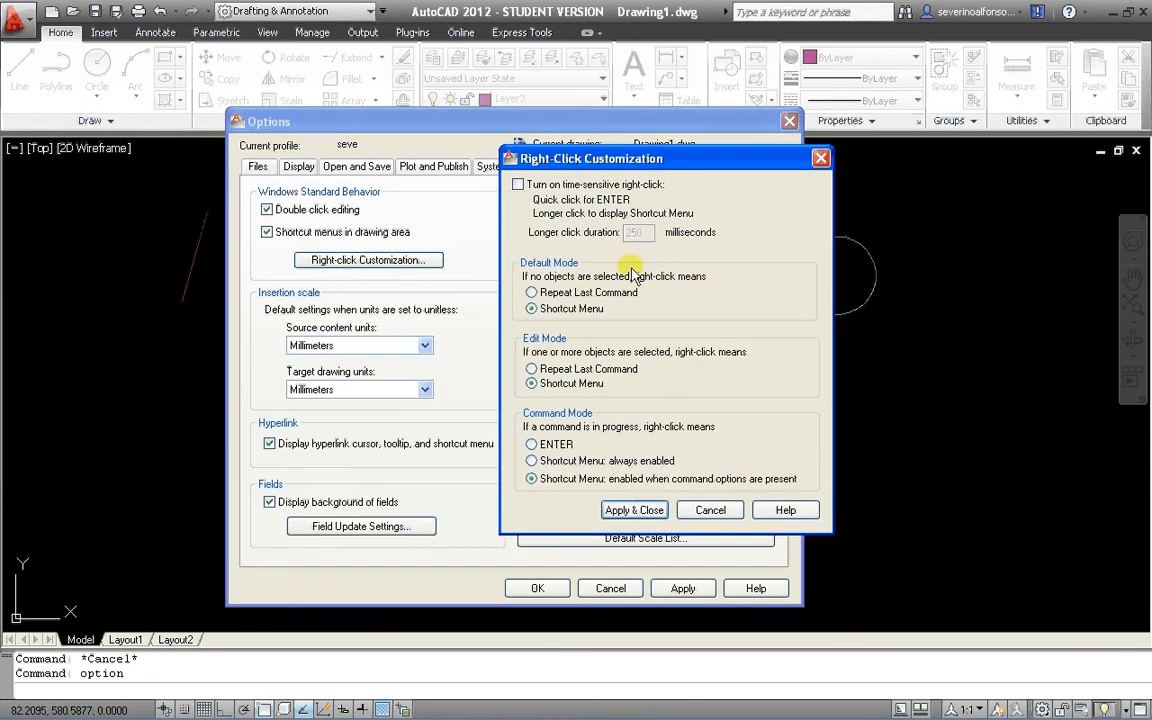
Set right-click behaviour to Repeat Last Command in default and edit modes and ENTER in command mode, and apply the options.
{"action": "left_click", "coordinate": [531, 292]}
{"action": "left_click", "coordinate": [531, 368]}
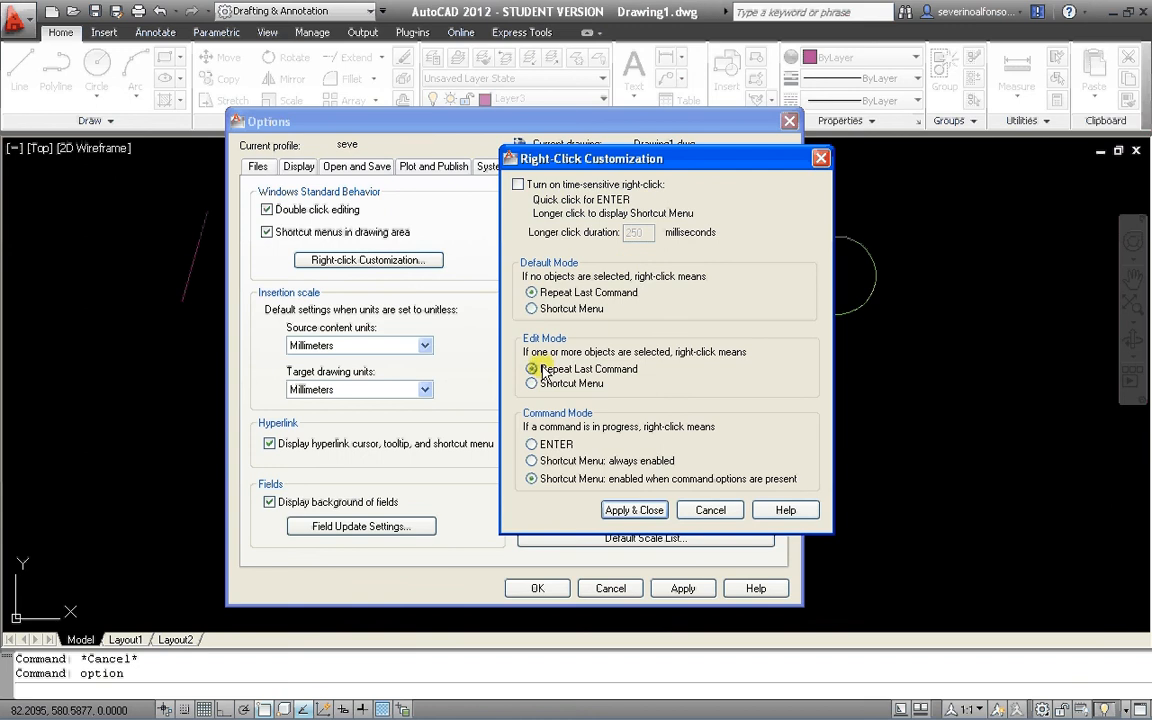
{"action": "left_click", "coordinate": [537, 445]}
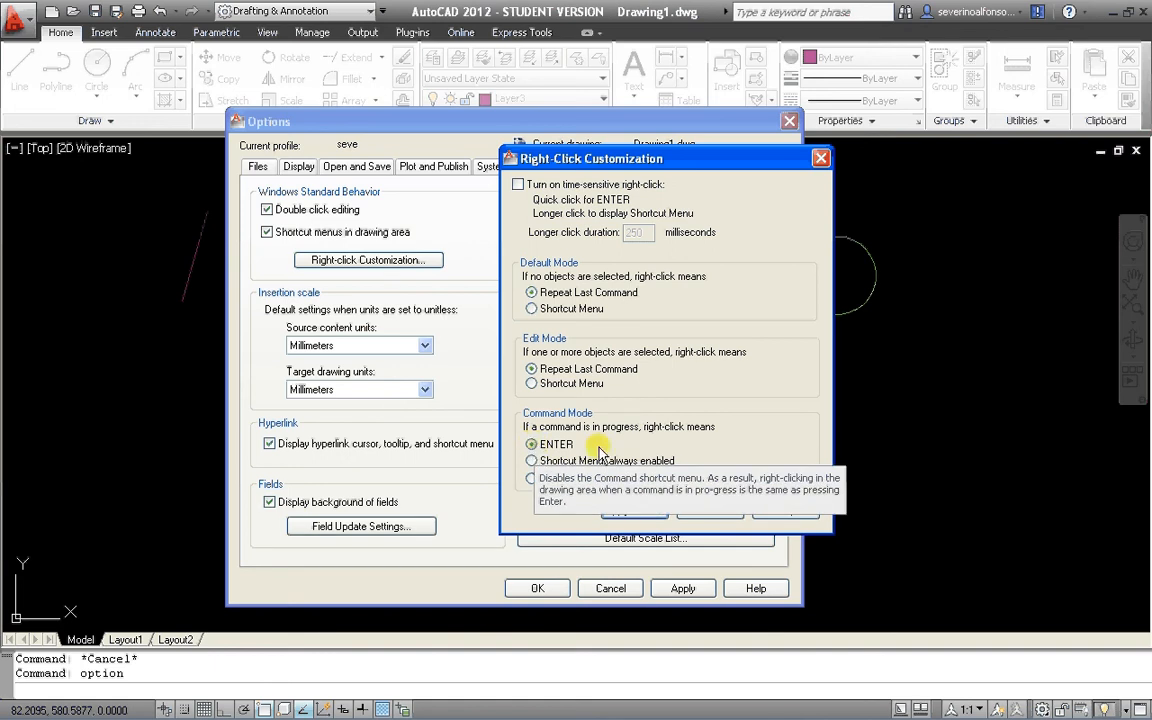
{"action": "left_click", "coordinate": [634, 510]}
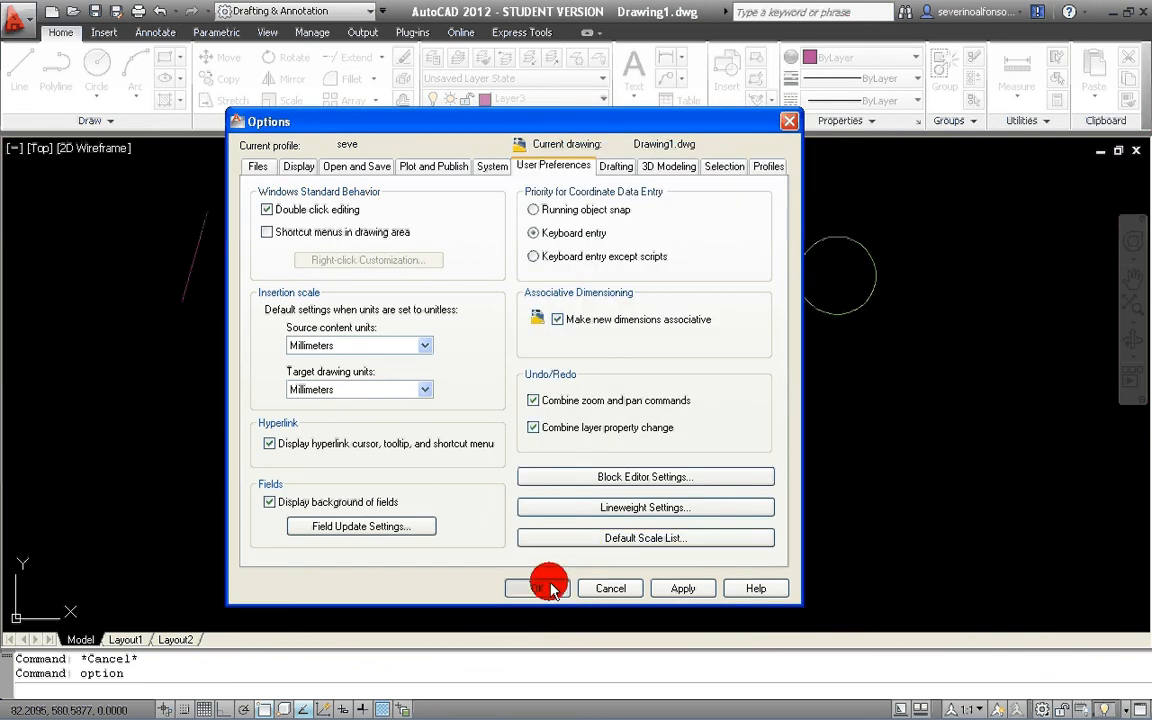
{"action": "left_click", "coordinate": [540, 587]}
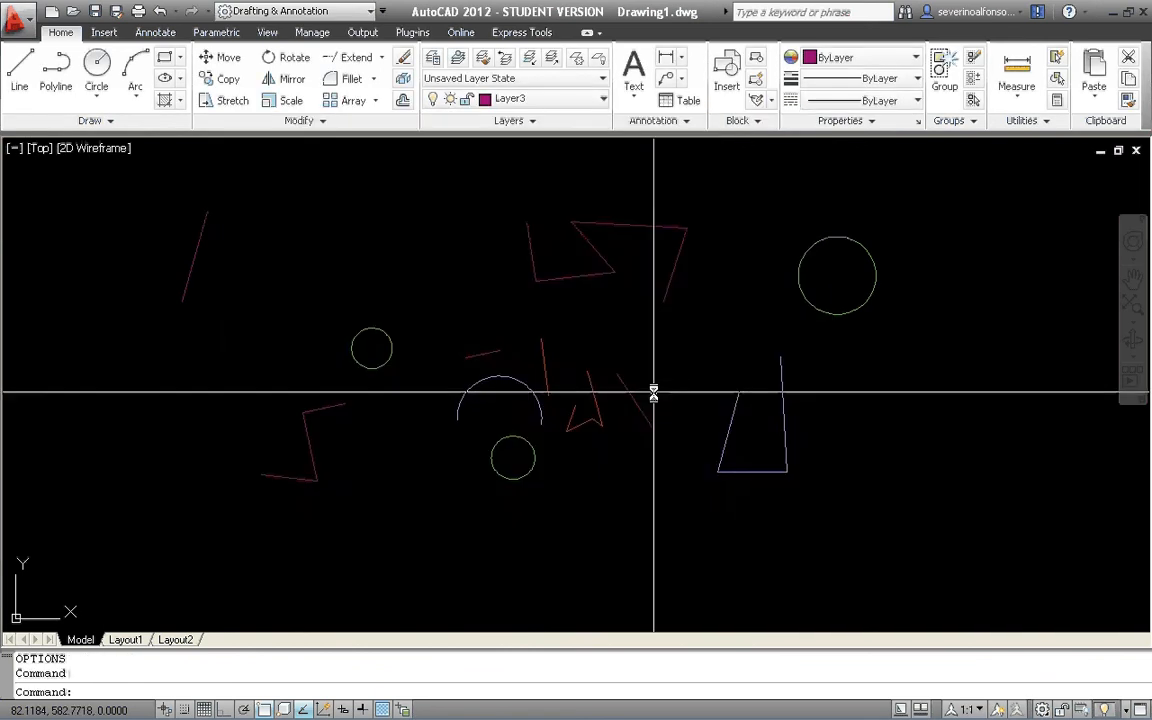
Copy the isolated slanted magenta line at the far left to the free area above and to its right.
{"action": "key", "text": "Escape"}
{"action": "key", "text": "Escape"}
{"action": "middle_click_drag", "start_coordinate": [389, 412], "coordinate": [415, 443]}
{"action": "scroll", "coordinate": [378, 386], "scroll_direction": "down", "scroll_amount": 4}
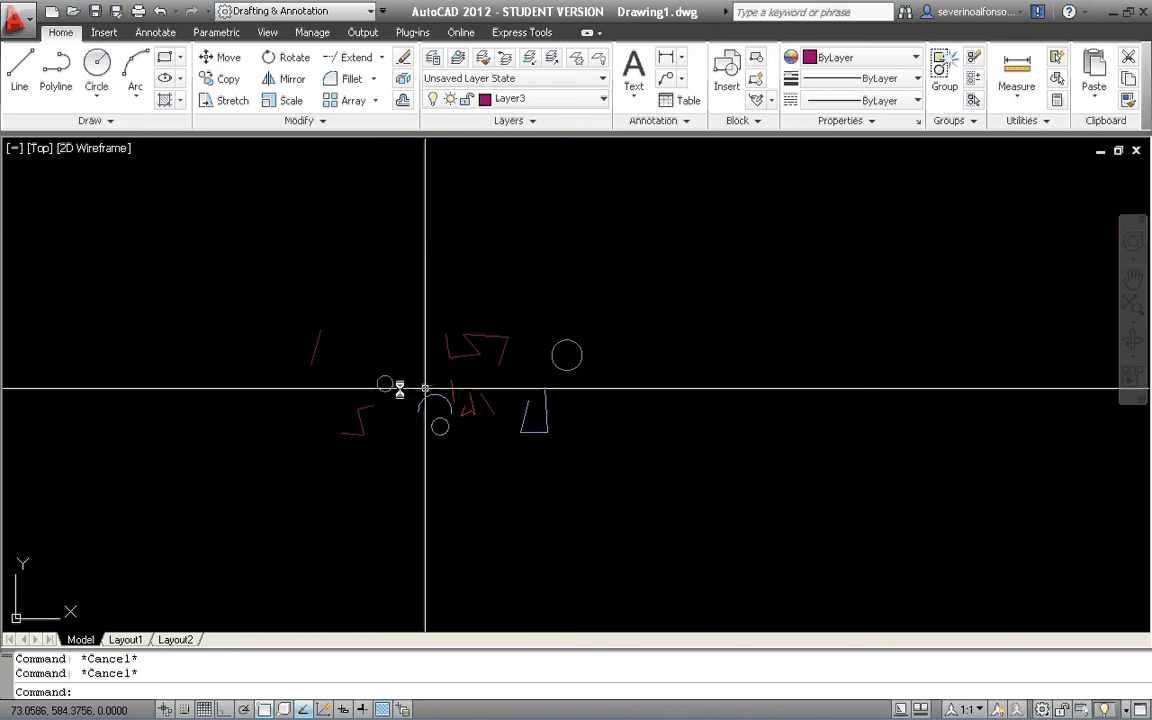
{"action": "scroll", "coordinate": [399, 386], "scroll_direction": "up", "scroll_amount": 2}
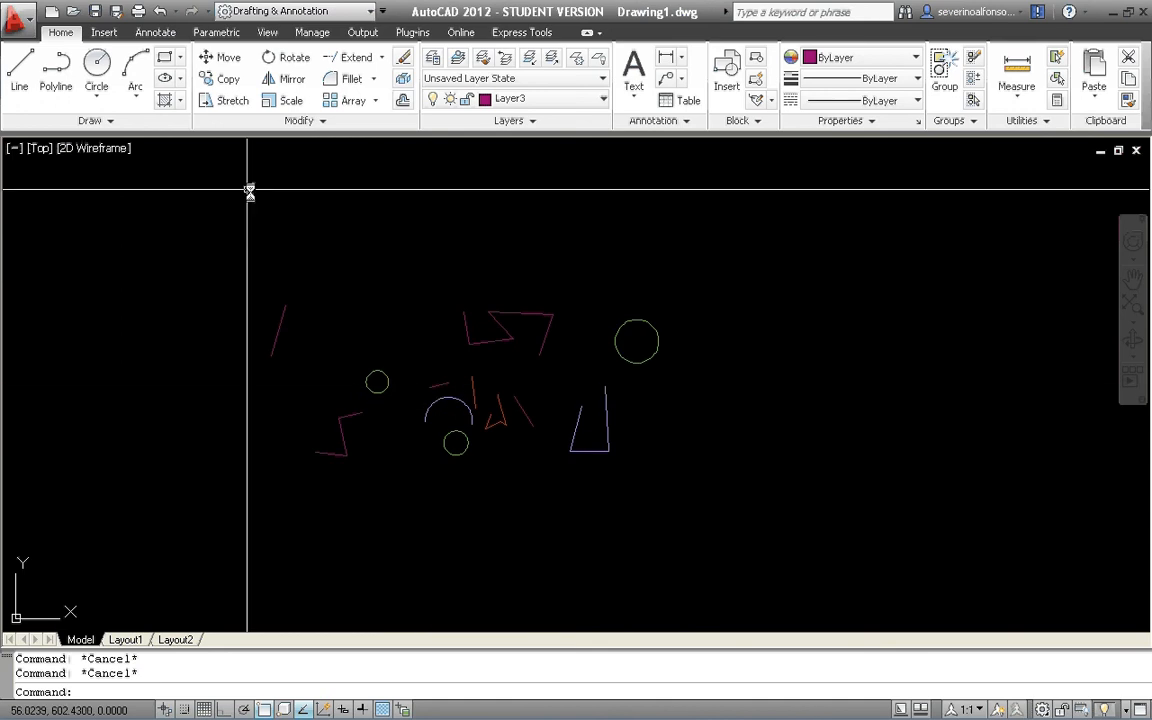
{"action": "left_click", "coordinate": [229, 80]}
{"action": "left_click", "coordinate": [333, 298]}
{"action": "left_click", "coordinate": [254, 342]}
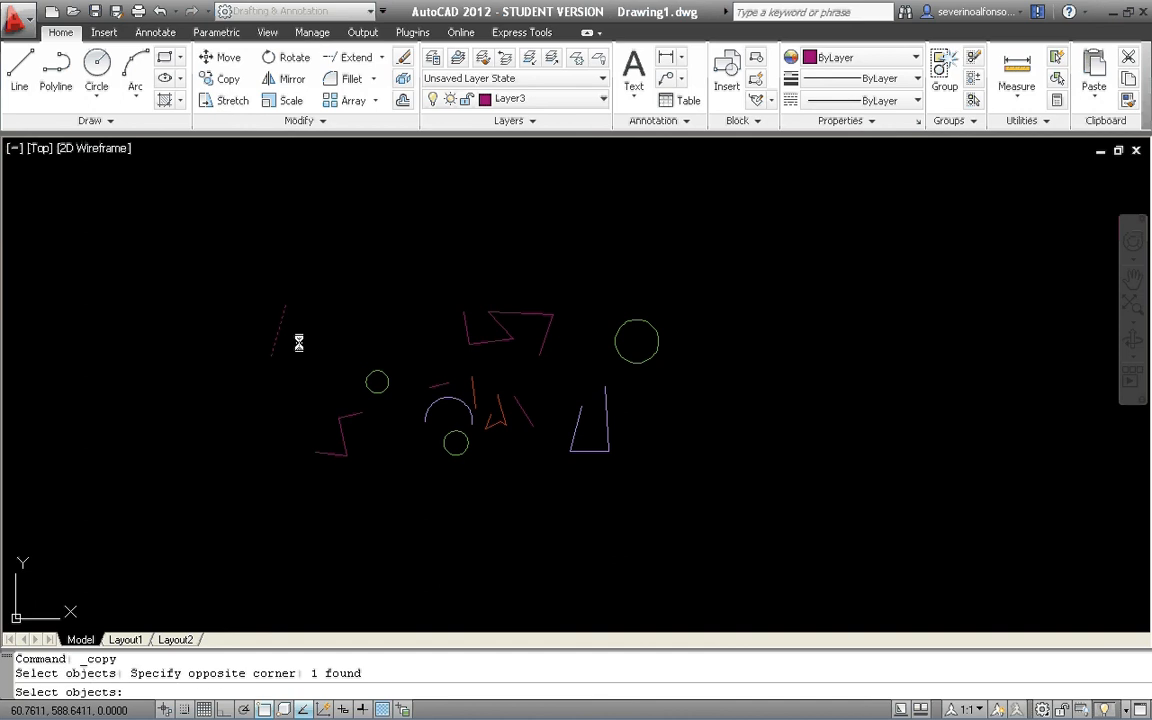
{"action": "key", "text": "Return"}
{"action": "left_click", "coordinate": [289, 338]}
{"action": "left_click", "coordinate": [437, 258]}
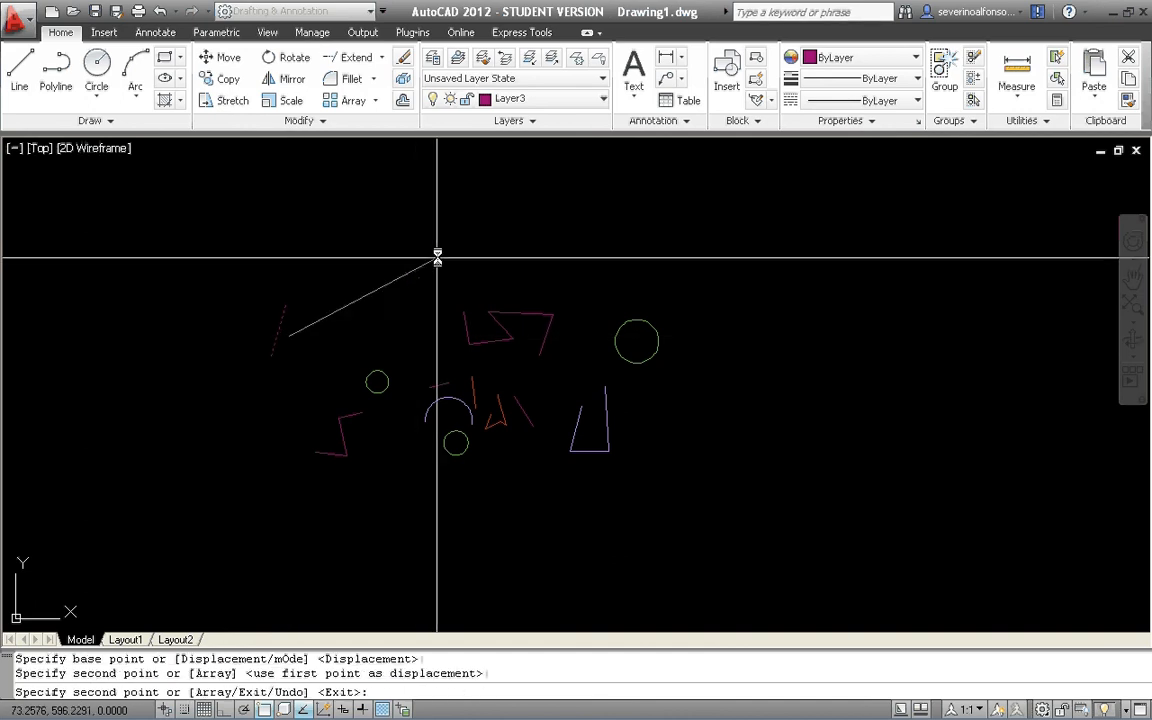
{"action": "key", "text": "Escape"}
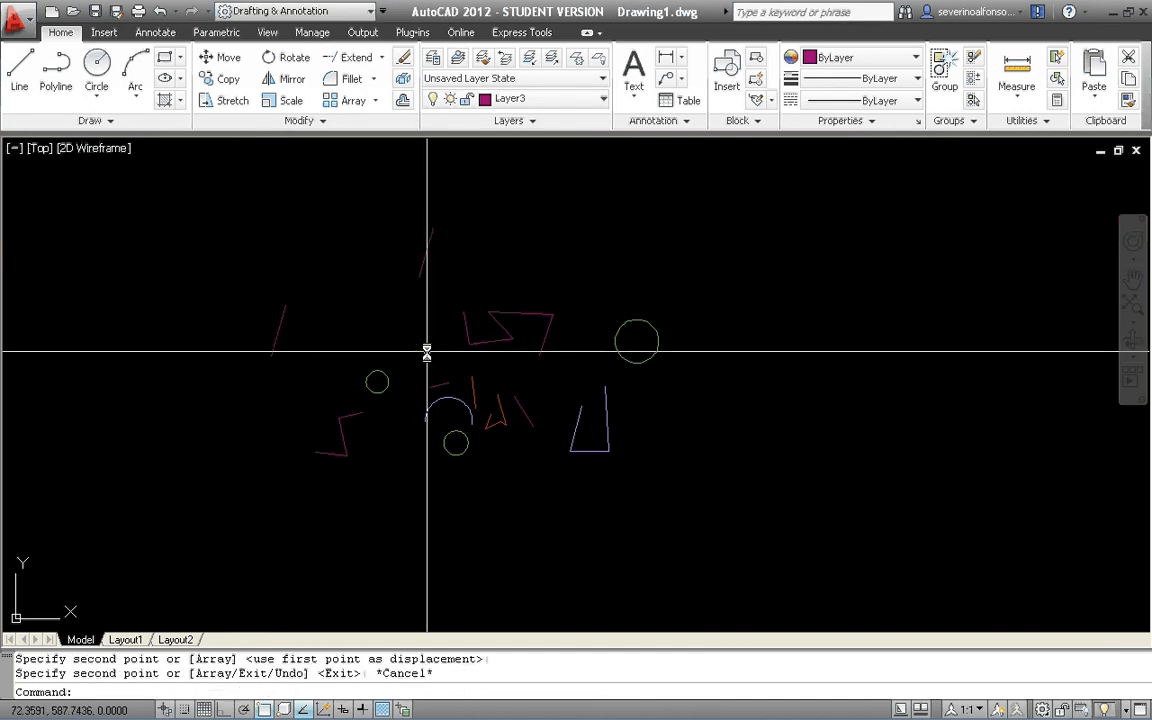
Copy the small green circle above and left of the arc to the free area right of the blue open figure.
{"action": "type", "text": "co"}
{"action": "key", "text": "Return"}
{"action": "left_click", "coordinate": [404, 360]}
{"action": "left_click", "coordinate": [373, 378]}
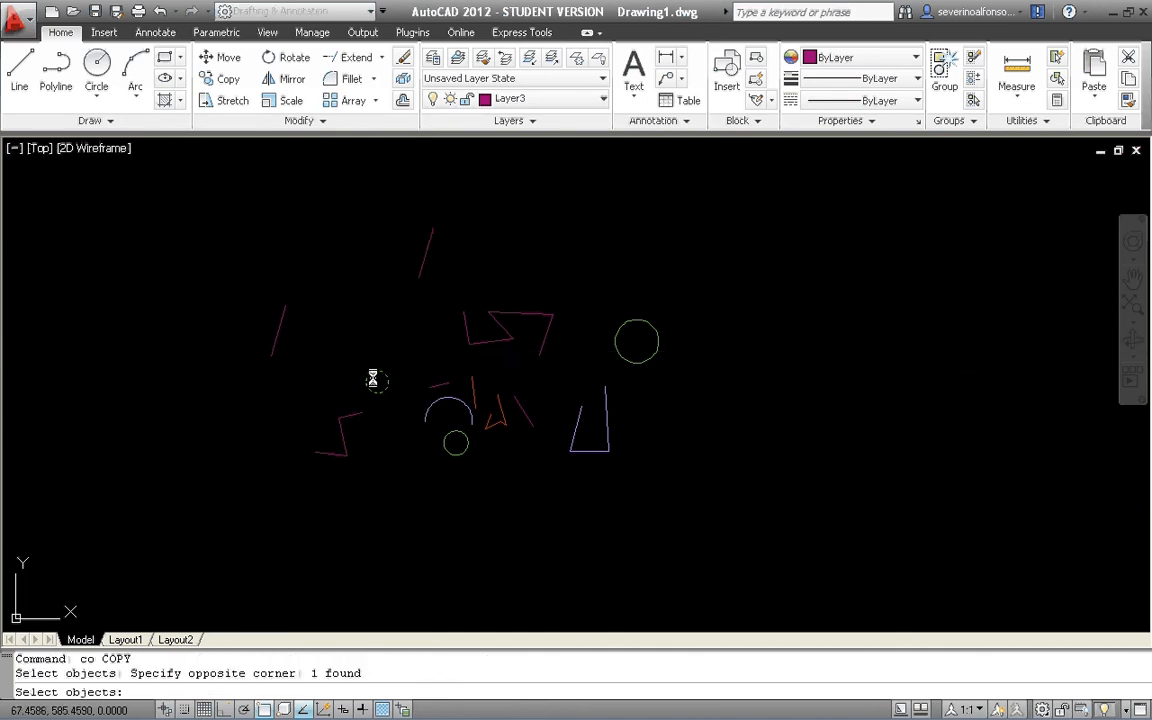
{"action": "key", "text": "Return"}
{"action": "left_click", "coordinate": [375, 381]}
{"action": "left_click", "coordinate": [721, 385]}
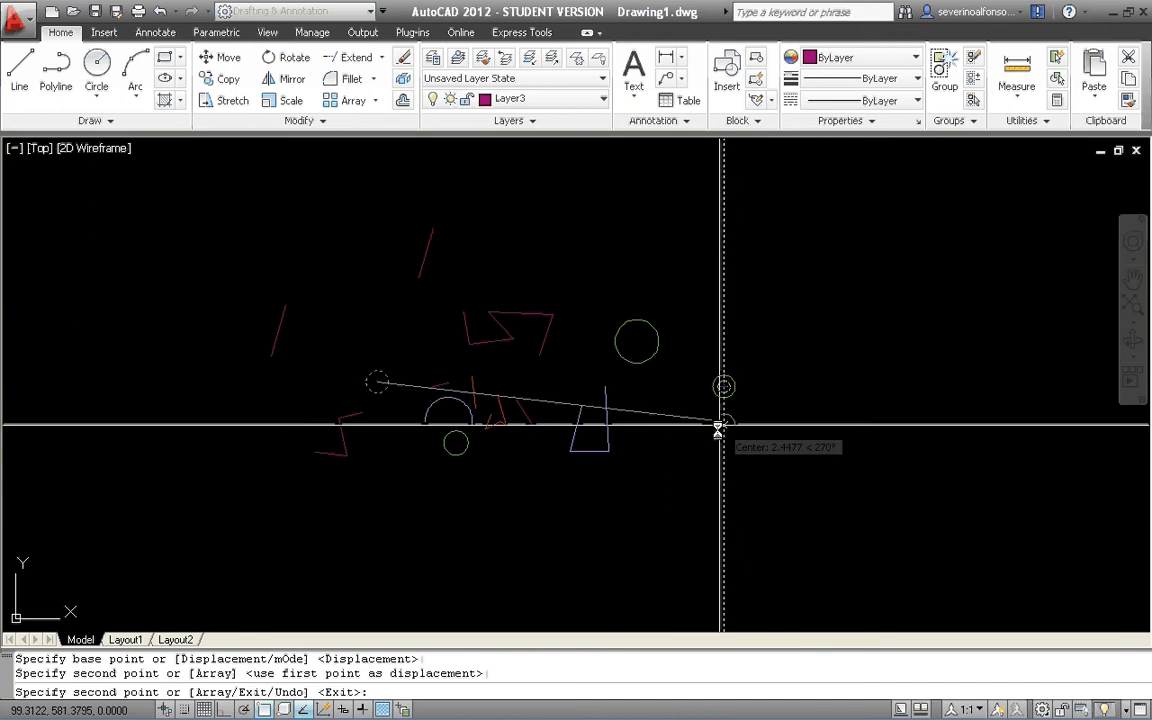
Place thirteen more copies of the circle around the right side and below the other figures, and finish the copying.
{"action": "scroll", "coordinate": [614, 430], "scroll_direction": "up", "scroll_amount": 2}
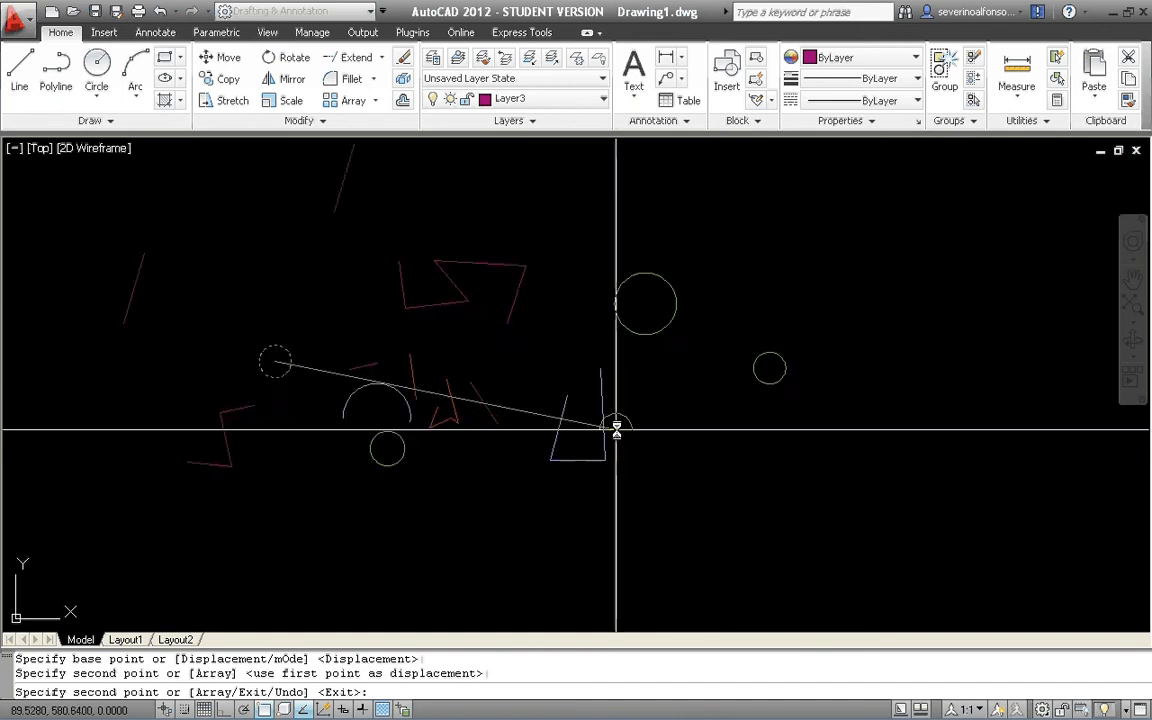
{"action": "scroll", "coordinate": [614, 429], "scroll_direction": "down", "scroll_amount": 5}
{"action": "middle_click_drag", "start_coordinate": [515, 407], "coordinate": [556, 403]}
{"action": "scroll", "coordinate": [687, 408], "scroll_direction": "up", "scroll_amount": 2}
{"action": "left_click", "coordinate": [691, 389]}
{"action": "left_click", "coordinate": [691, 353]}
{"action": "left_click", "coordinate": [665, 303]}
{"action": "left_click", "coordinate": [623, 299]}
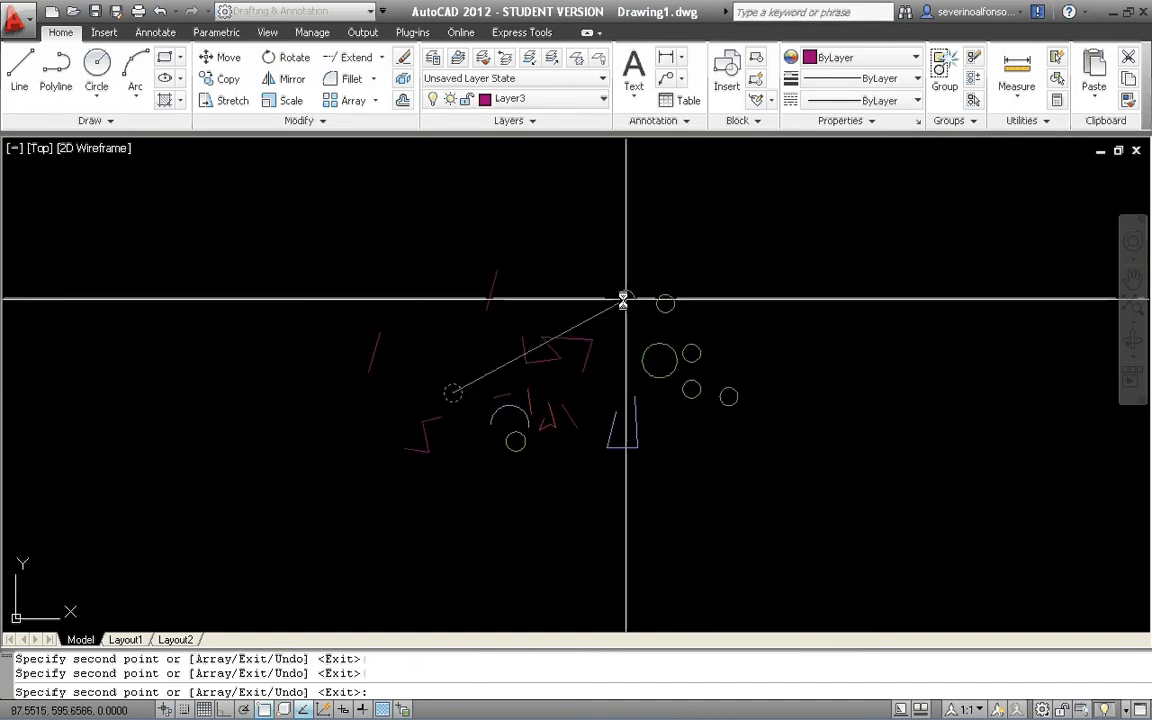
{"action": "left_click", "coordinate": [639, 266]}
{"action": "left_click", "coordinate": [744, 269]}
{"action": "left_click", "coordinate": [737, 359]}
{"action": "left_click", "coordinate": [781, 401]}
{"action": "left_click", "coordinate": [783, 497]}
{"action": "left_click", "coordinate": [665, 510]}
{"action": "left_click", "coordinate": [631, 493]}
{"action": "left_click", "coordinate": [552, 526]}
{"action": "left_click", "coordinate": [498, 495]}
{"action": "key", "text": "Return"}
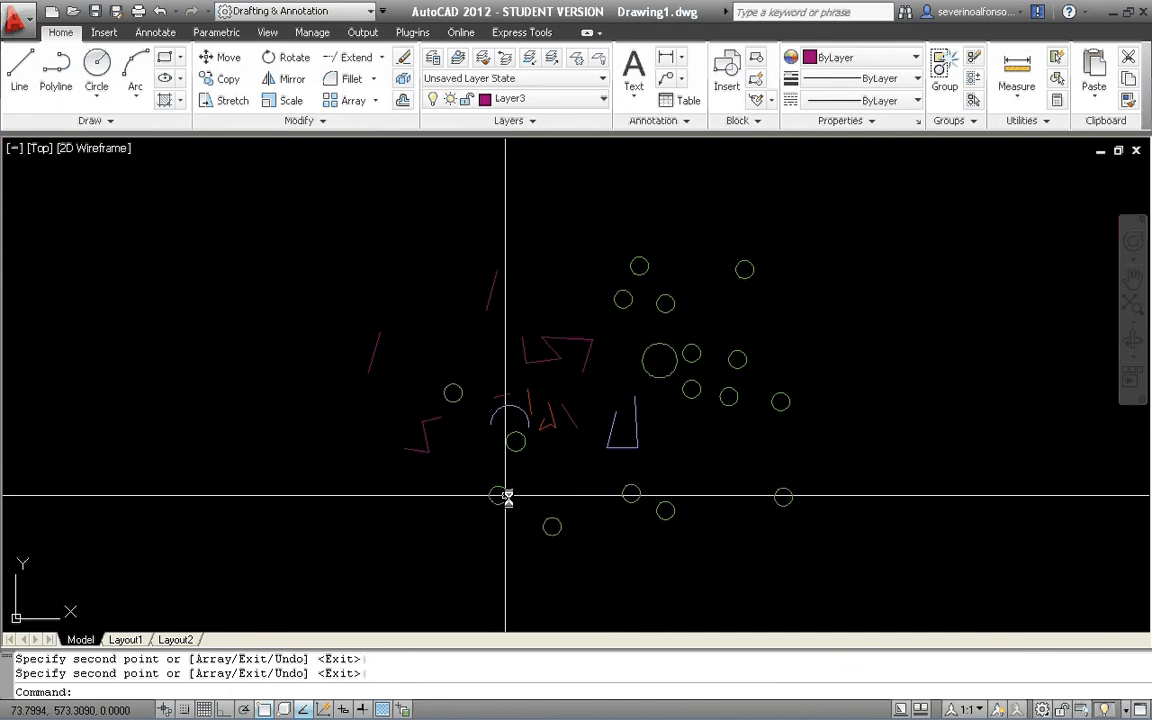
Stretch the upper endpoint of the copied slanted magenta line to the right using its grip.
{"action": "scroll", "coordinate": [614, 470], "scroll_direction": "up", "scroll_amount": 2}
{"action": "scroll", "coordinate": [566, 399], "scroll_direction": "down", "scroll_amount": 3}
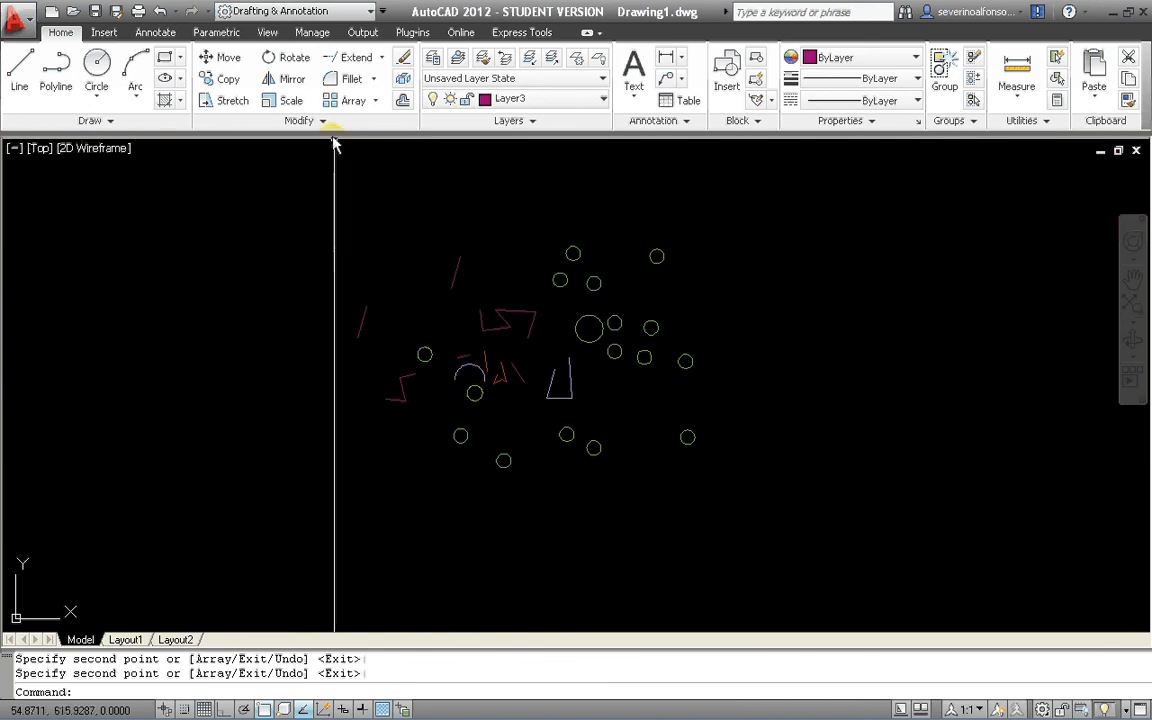
{"action": "scroll", "coordinate": [496, 286], "scroll_direction": "up", "scroll_amount": 10}
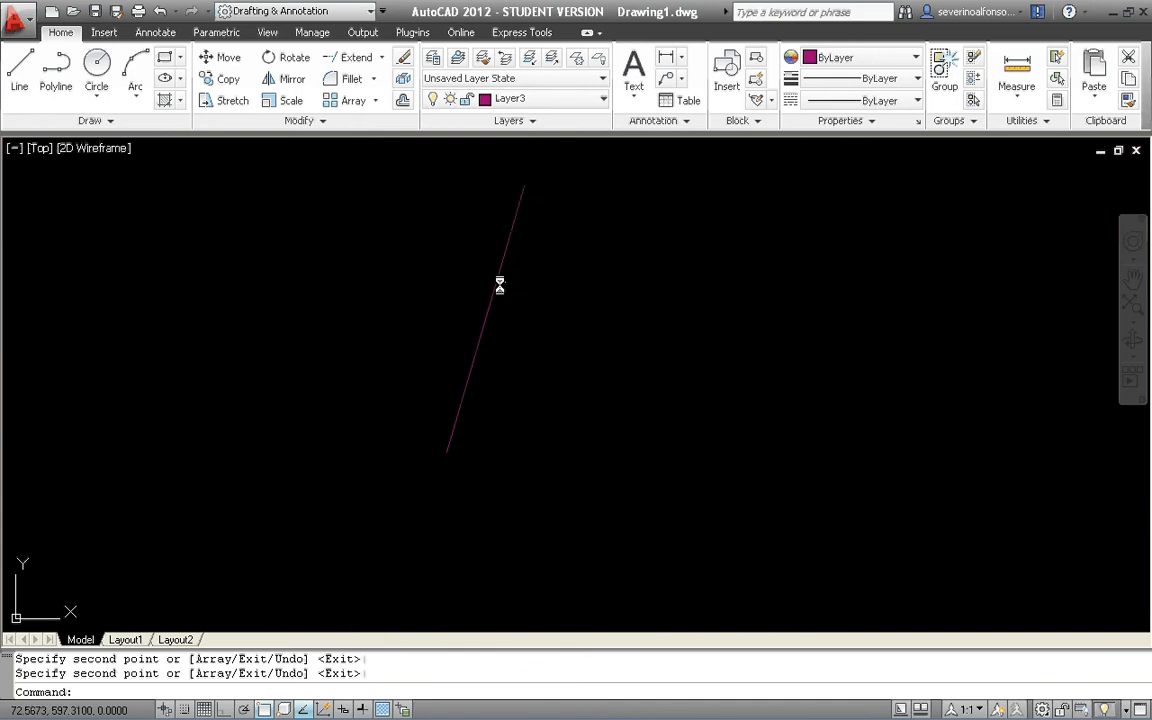
{"action": "key", "text": "Escape"}
{"action": "key", "text": "Escape"}
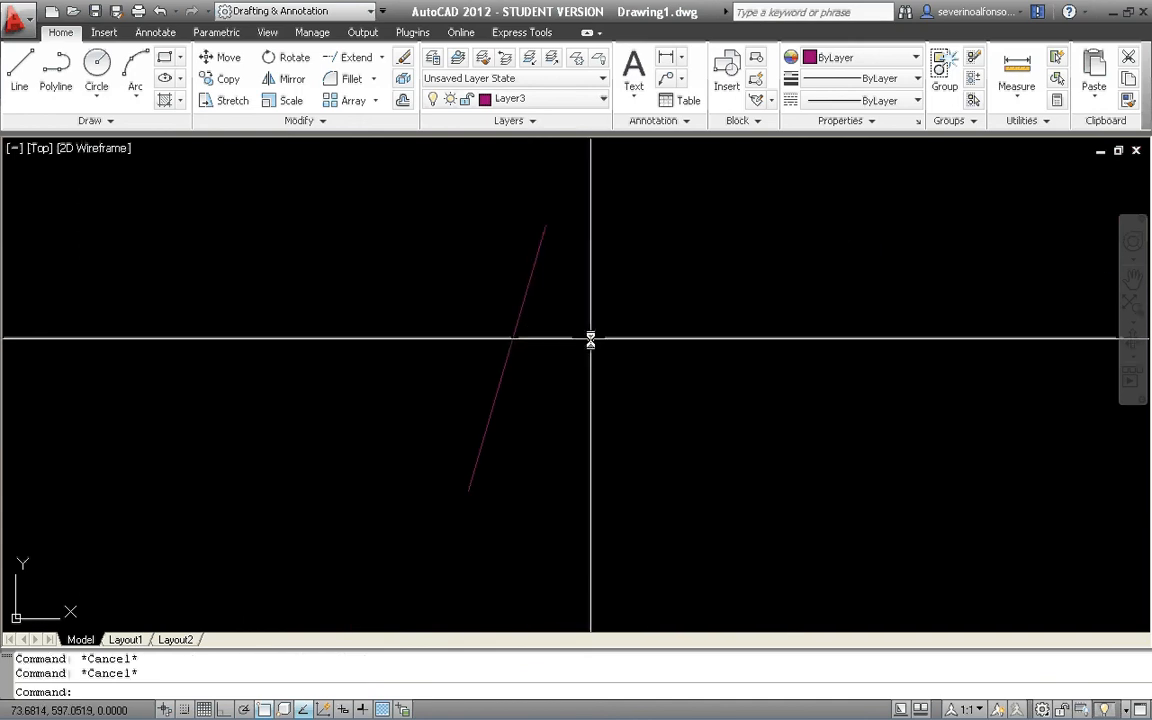
{"action": "left_click", "coordinate": [590, 339]}
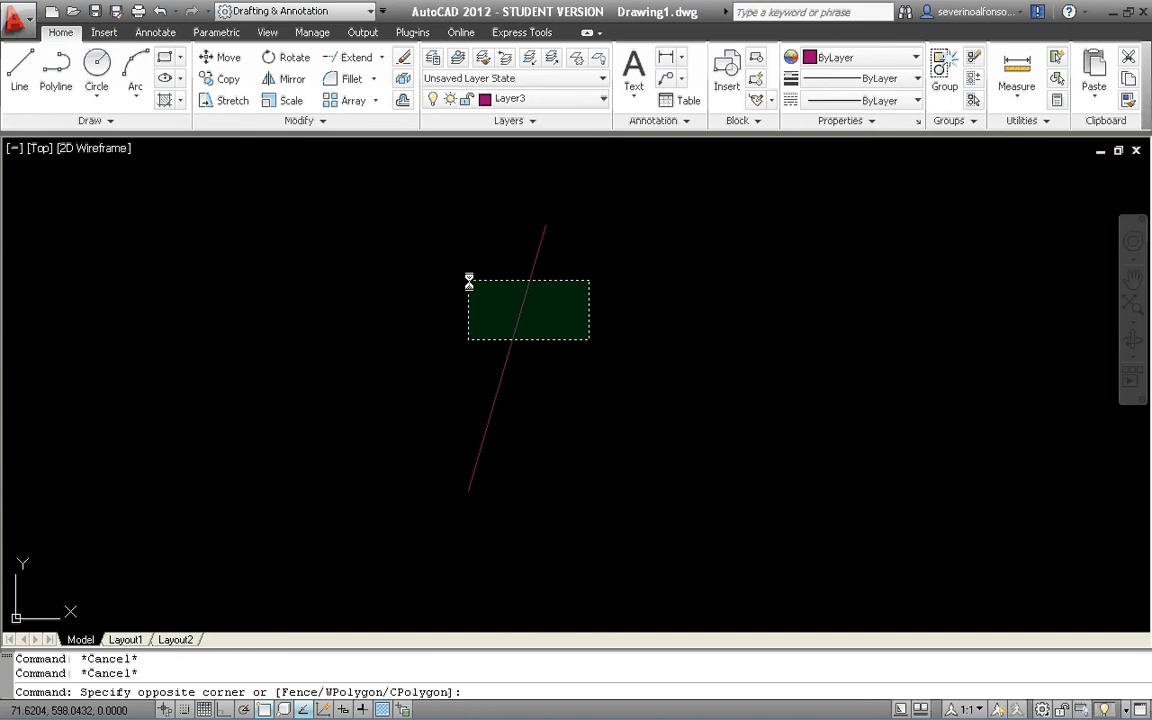
{"action": "left_click", "coordinate": [469, 282]}
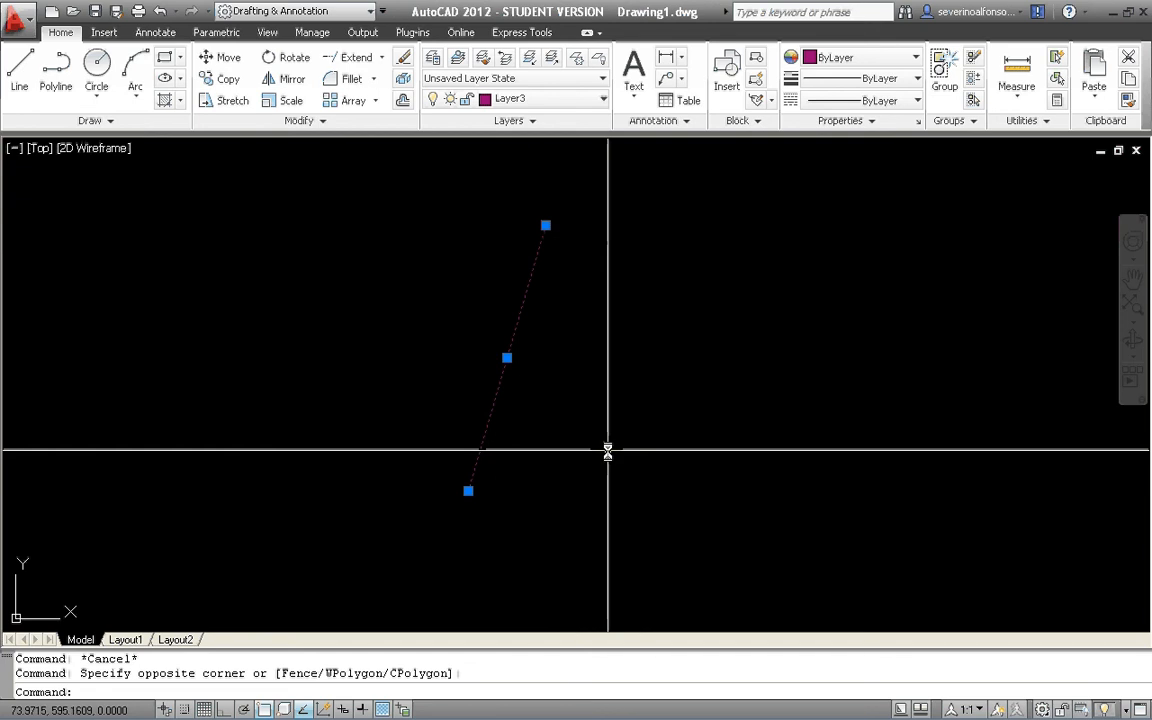
{"action": "left_click", "coordinate": [545, 225]}
{"action": "left_click", "coordinate": [706, 245]}
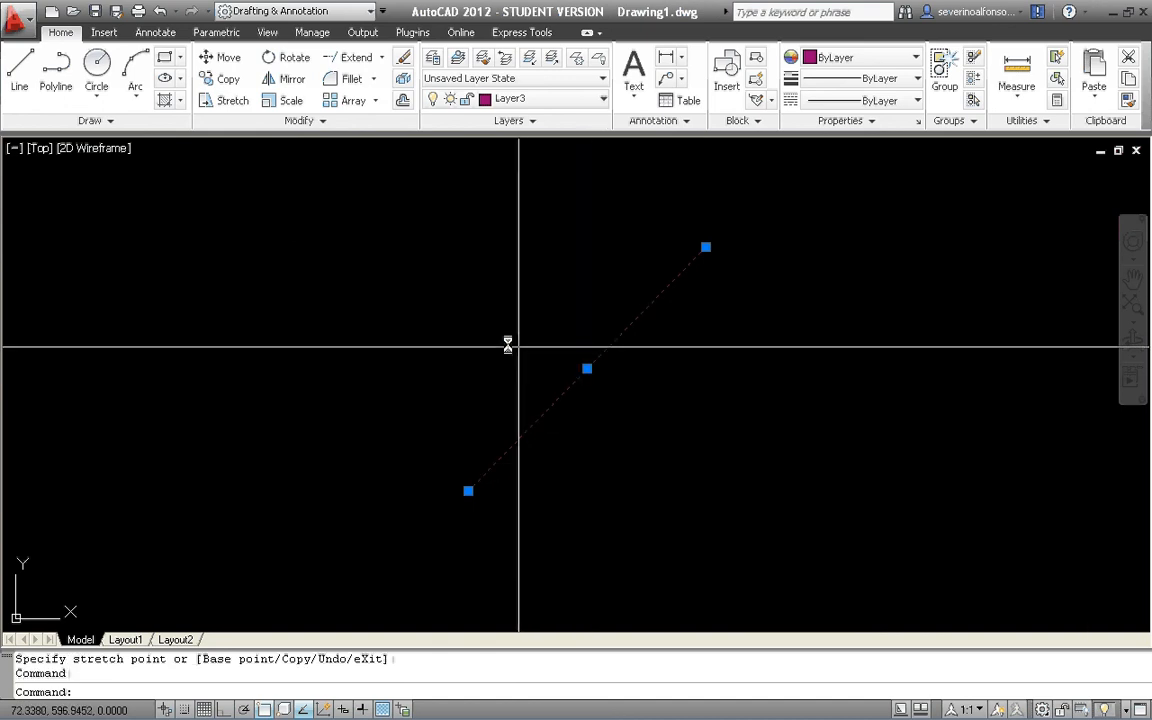
Move the stretched line up and to the left by its midpoint grip, and deselect it.
{"action": "left_click", "coordinate": [587, 369]}
{"action": "left_click", "coordinate": [452, 319]}
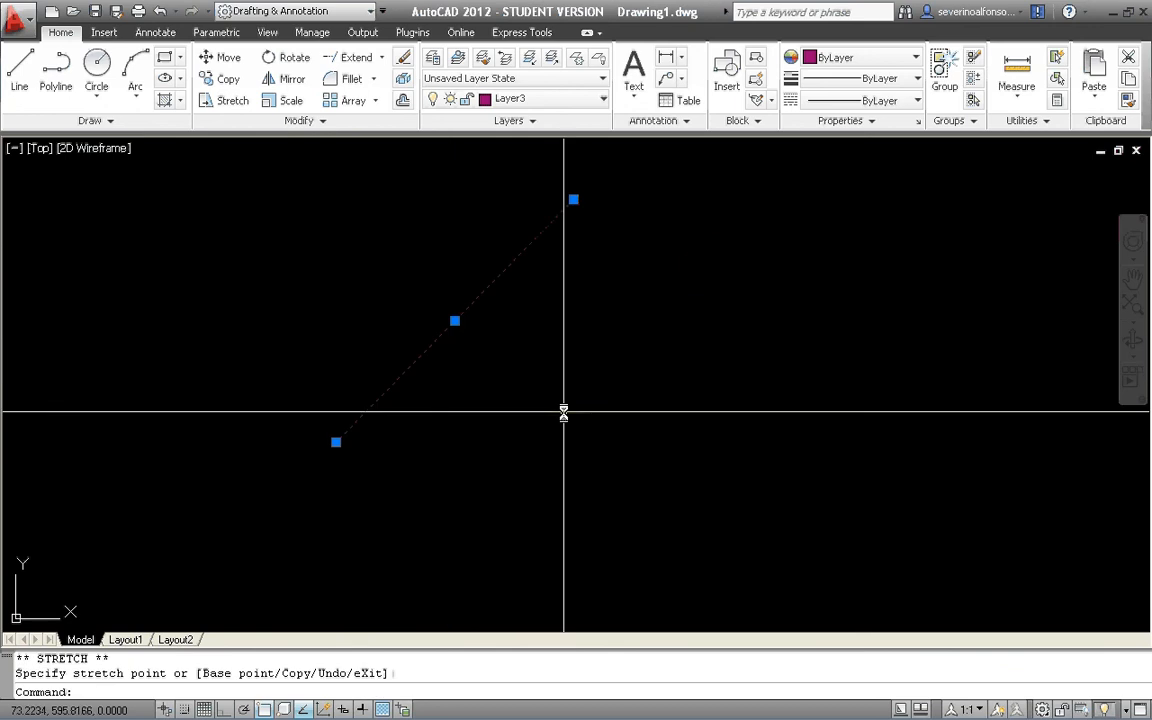
{"action": "scroll", "coordinate": [566, 411], "scroll_direction": "down", "scroll_amount": 4}
{"action": "middle_click_drag", "start_coordinate": [533, 458], "coordinate": [548, 378]}
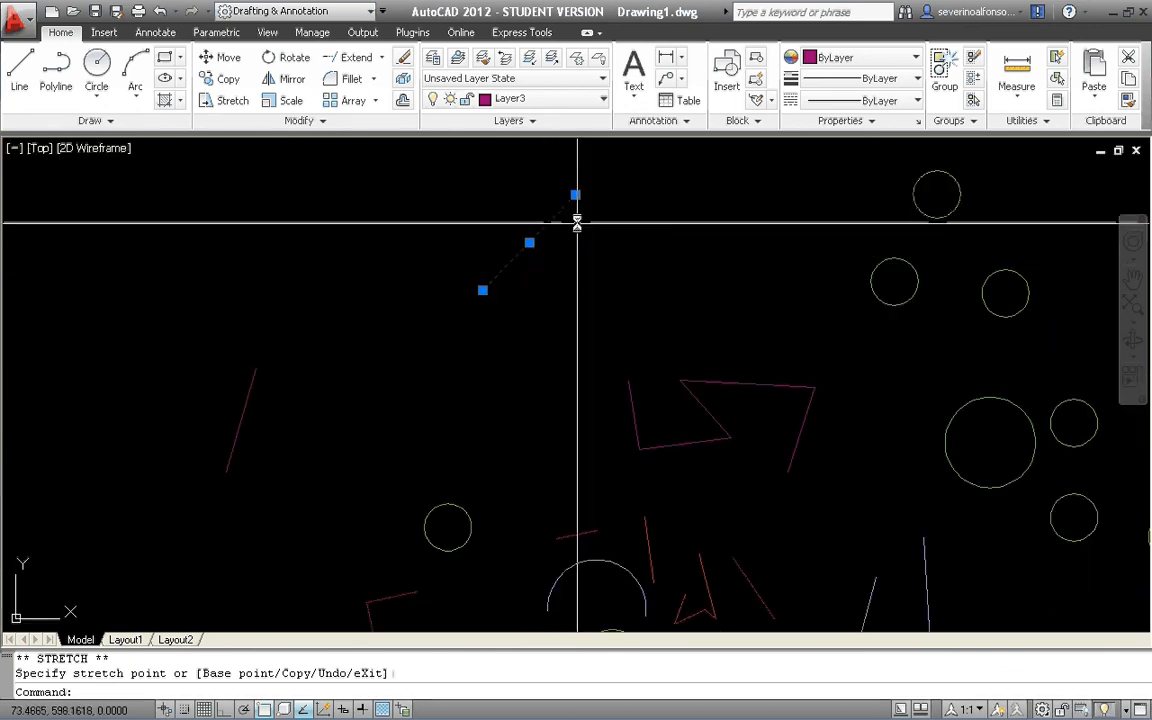
{"action": "key", "text": "Escape"}
Enlarge the original small green circle left of the arc to about 1.5 times its size using its upper quadrant grip.
{"action": "scroll", "coordinate": [471, 528], "scroll_direction": "up", "scroll_amount": 4}
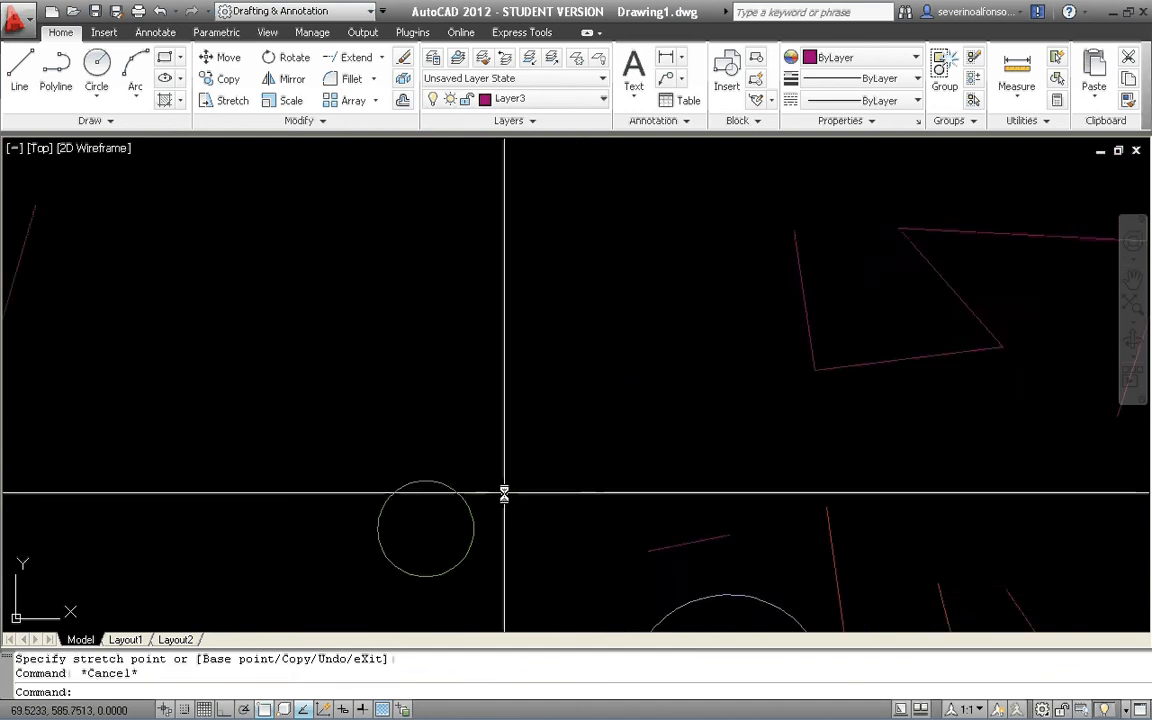
{"action": "left_click", "coordinate": [504, 491]}
{"action": "left_click", "coordinate": [430, 530]}
{"action": "scroll", "coordinate": [437, 535], "scroll_direction": "up", "scroll_amount": 5}
{"action": "middle_click_drag", "start_coordinate": [425, 537], "coordinate": [434, 416]}
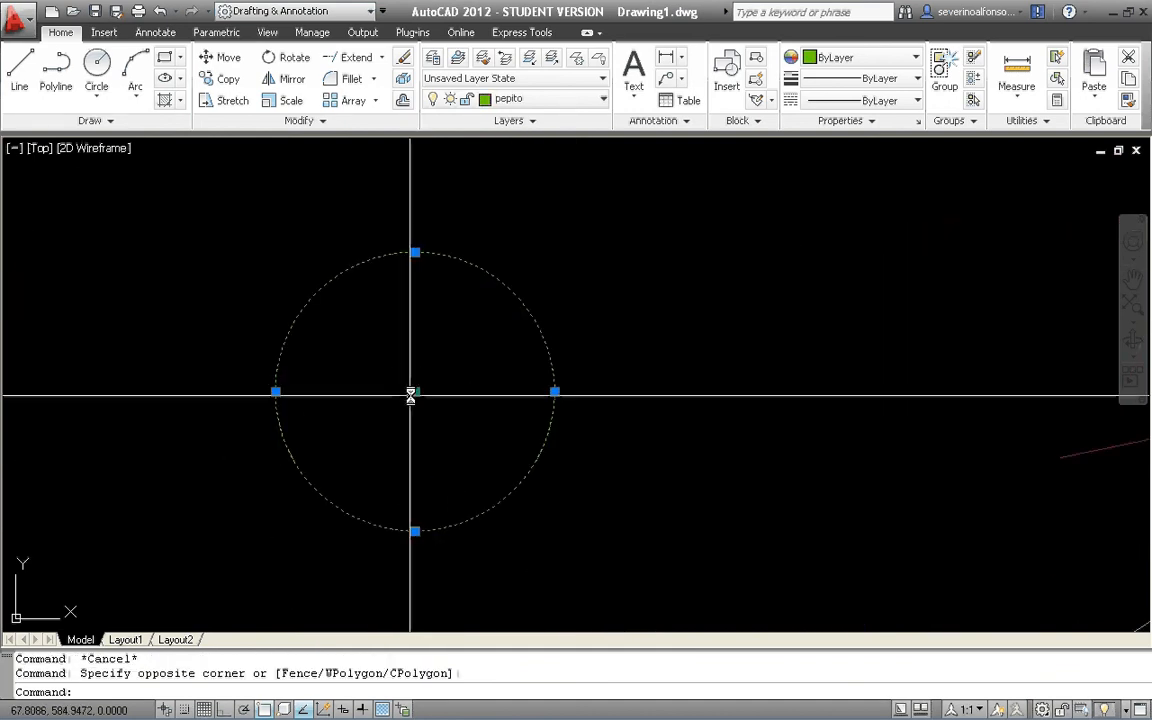
{"action": "left_click", "coordinate": [415, 391]}
{"action": "key", "text": "Escape"}
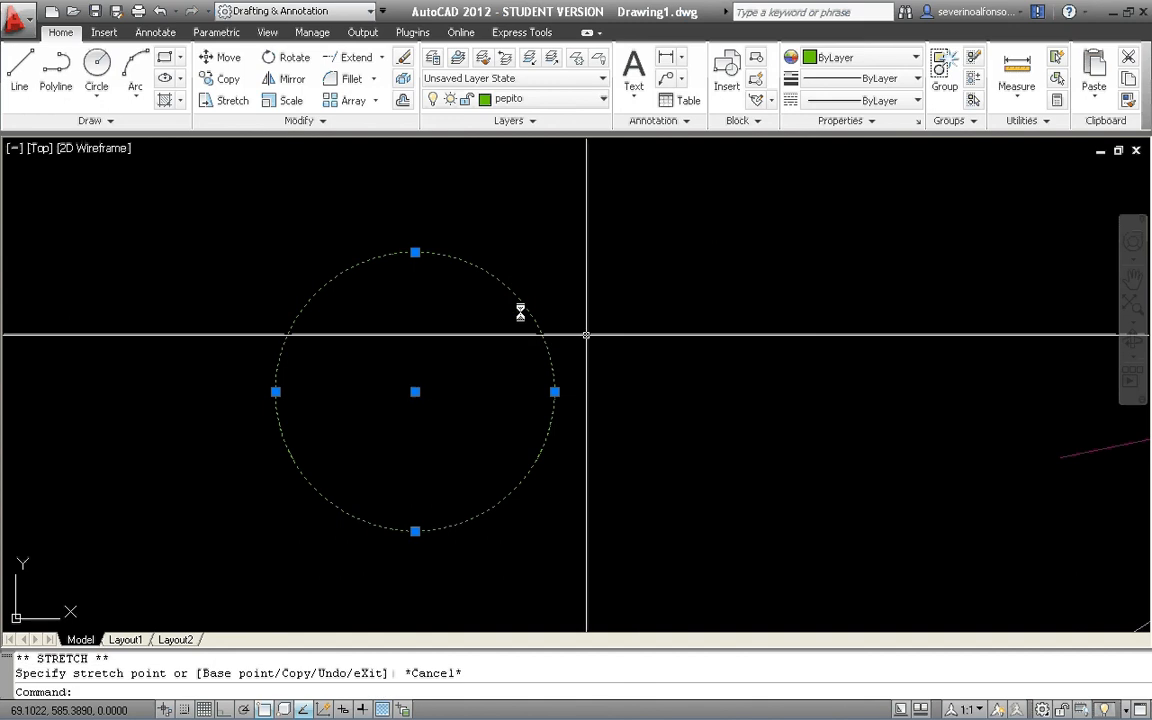
{"action": "left_click", "coordinate": [415, 252]}
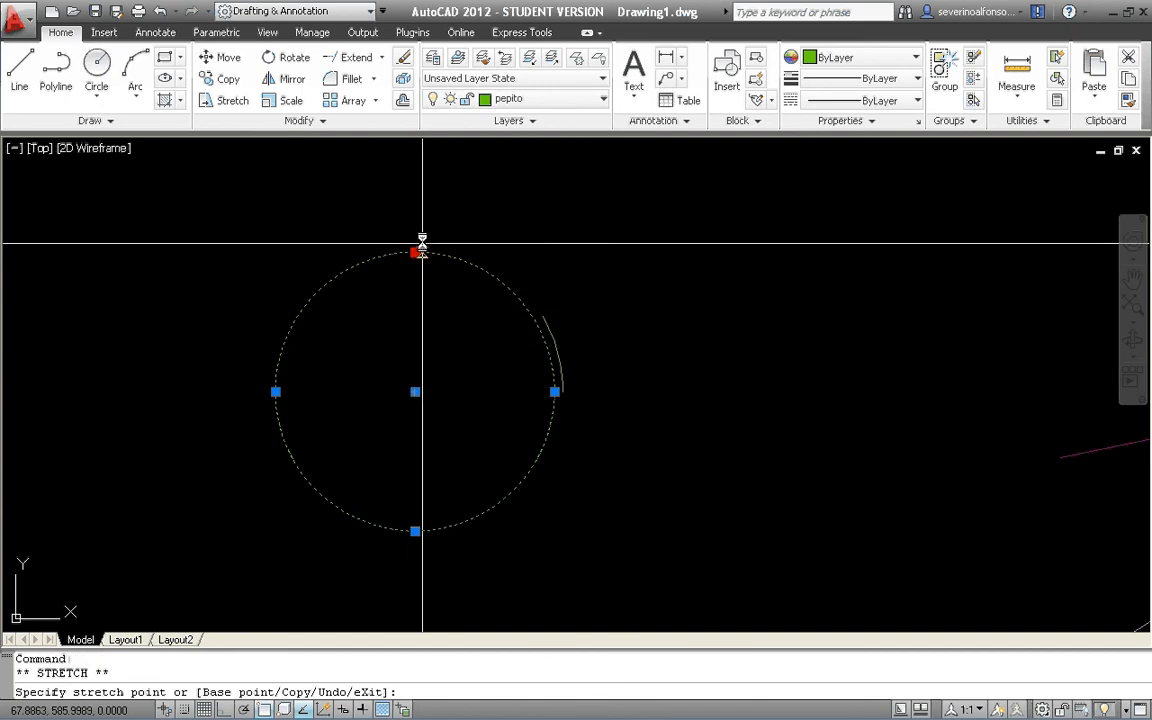
{"action": "left_click", "coordinate": [421, 183]}
{"action": "scroll", "coordinate": [545, 301], "scroll_direction": "down", "scroll_amount": 4}
{"action": "key", "text": "Escape"}
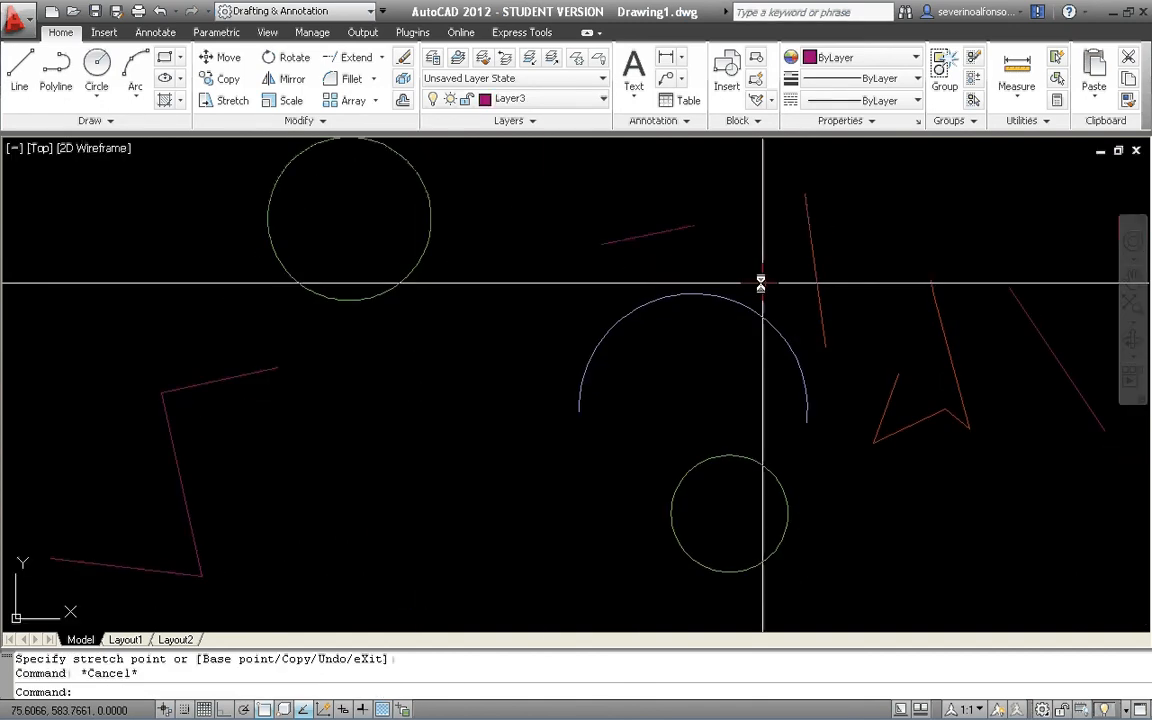
Move the blue arc down and to the left by its centre grip, and stretch its left endpoint farther left.
{"action": "left_click", "coordinate": [761, 283]}
{"action": "left_click", "coordinate": [693, 297]}
{"action": "left_click", "coordinate": [693, 297]}
{"action": "key", "text": "Escape"}
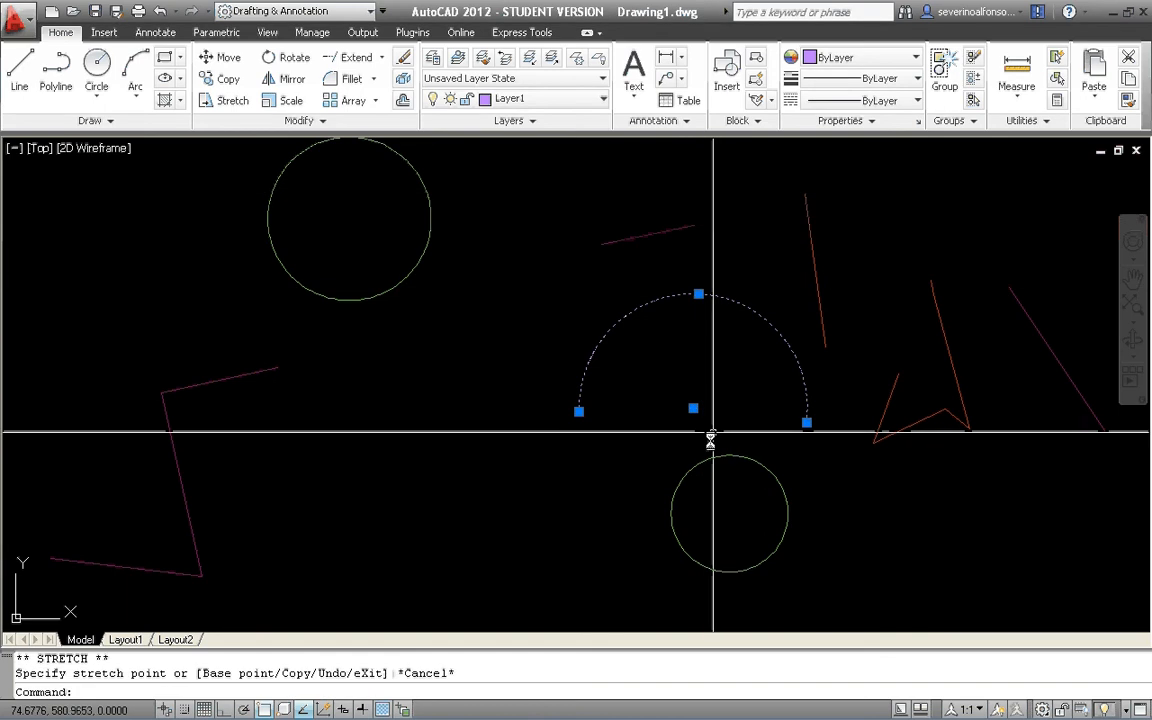
{"action": "left_click", "coordinate": [690, 410]}
{"action": "left_click", "coordinate": [602, 432]}
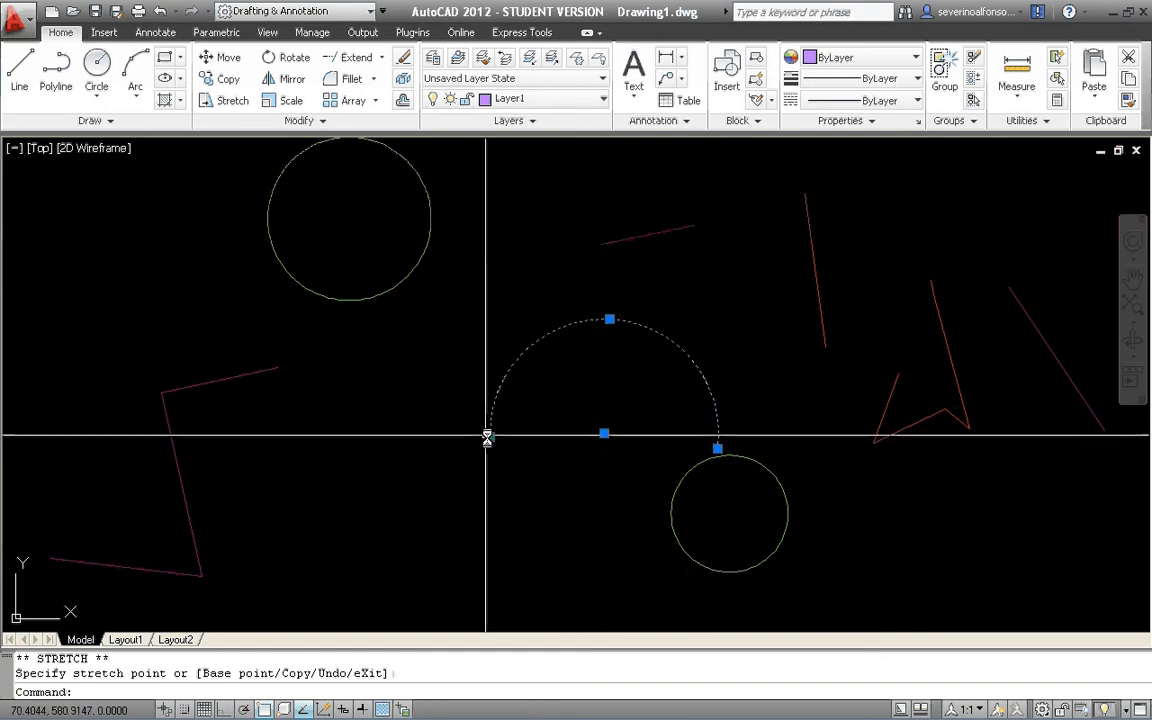
{"action": "left_click", "coordinate": [489, 437]}
{"action": "left_click", "coordinate": [379, 421]}
{"action": "middle_click_drag", "start_coordinate": [914, 339], "coordinate": [692, 342]}
{"action": "key", "text": "Escape"}
Pull the inner vertex of the orange polyline downward, and shift its lower-right segment down and to the right by the midpoint grip.
{"action": "left_click", "coordinate": [738, 368]}
{"action": "left_click", "coordinate": [699, 409]}
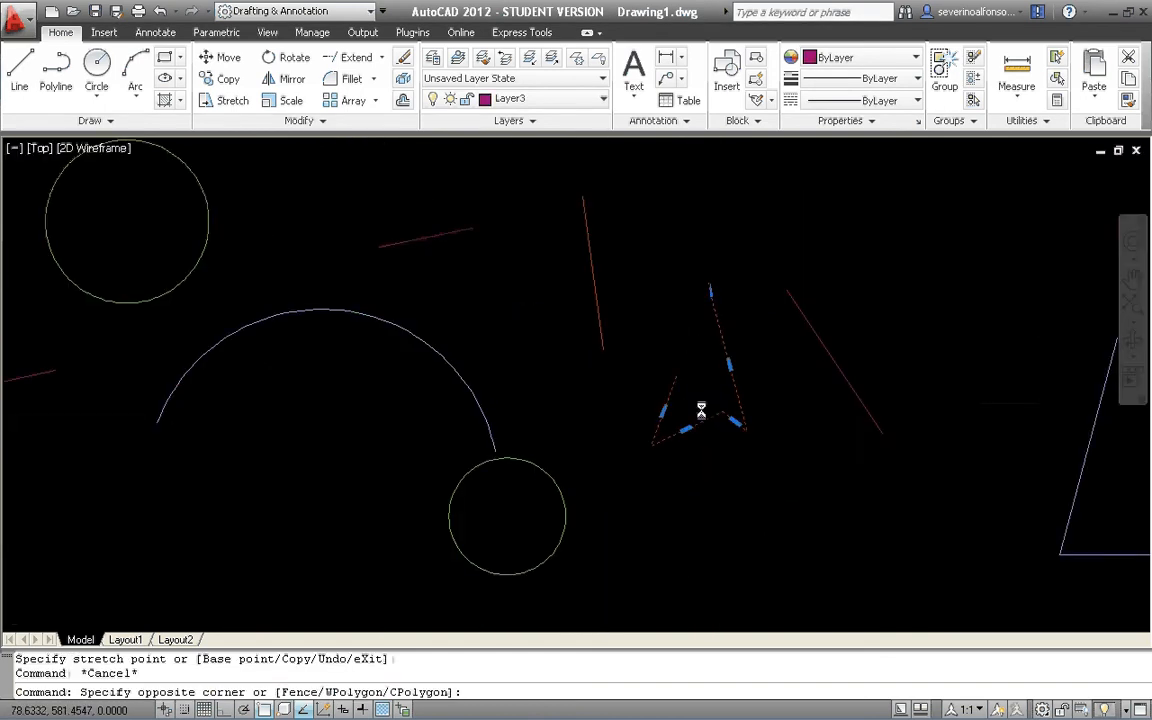
{"action": "left_click", "coordinate": [724, 412]}
{"action": "left_click", "coordinate": [710, 527]}
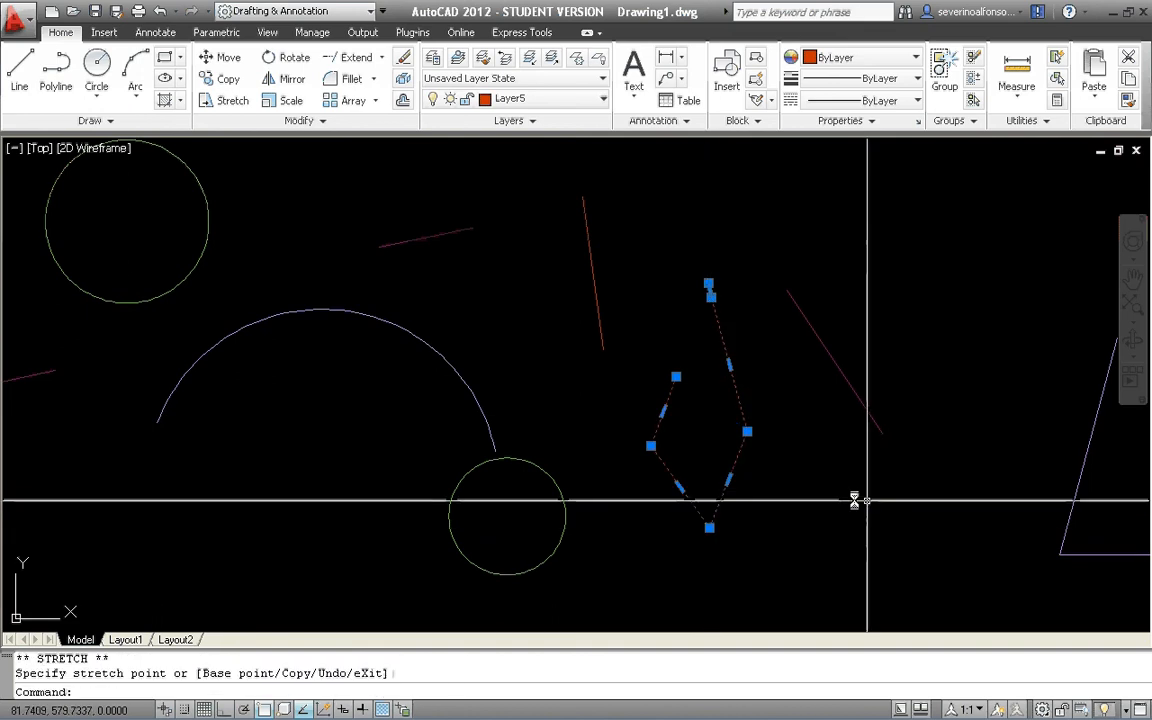
{"action": "left_click", "coordinate": [728, 479]}
{"action": "left_click", "coordinate": [776, 505]}
Stretch the top endpoint of the orange polyline up and to the right, and deselect the polyline.
{"action": "scroll", "coordinate": [733, 370], "scroll_direction": "down", "scroll_amount": 4}
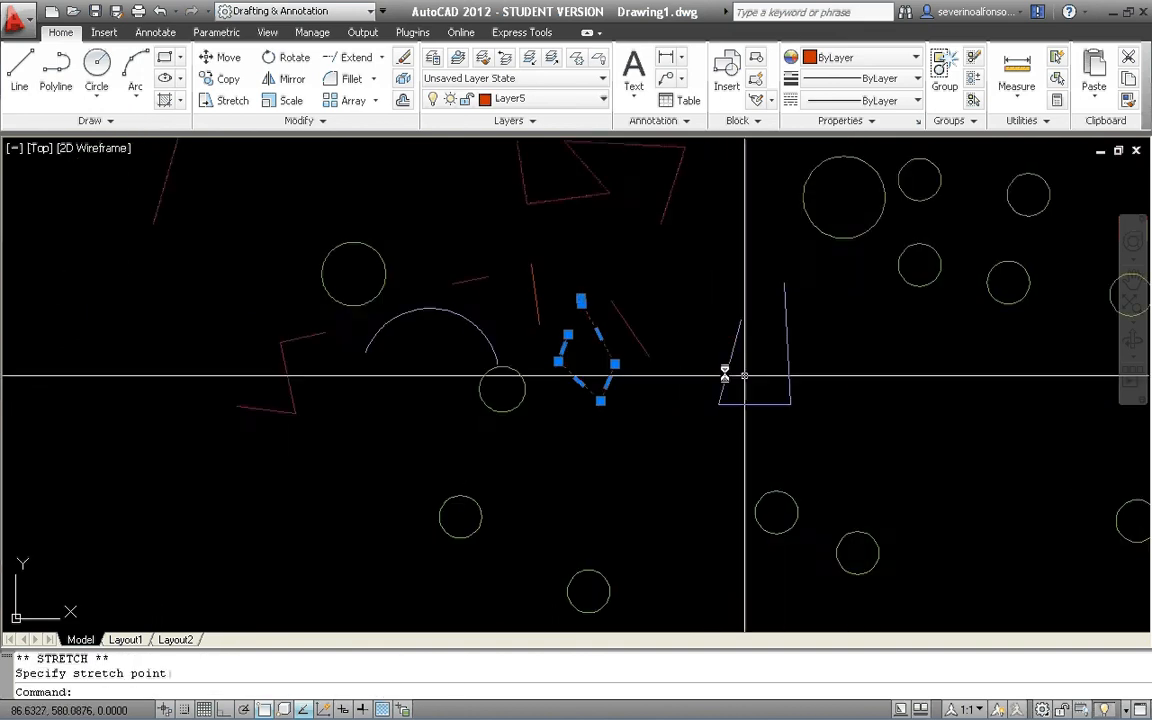
{"action": "scroll", "coordinate": [571, 314], "scroll_direction": "up", "scroll_amount": 4}
{"action": "scroll", "coordinate": [519, 258], "scroll_direction": "up", "scroll_amount": 3}
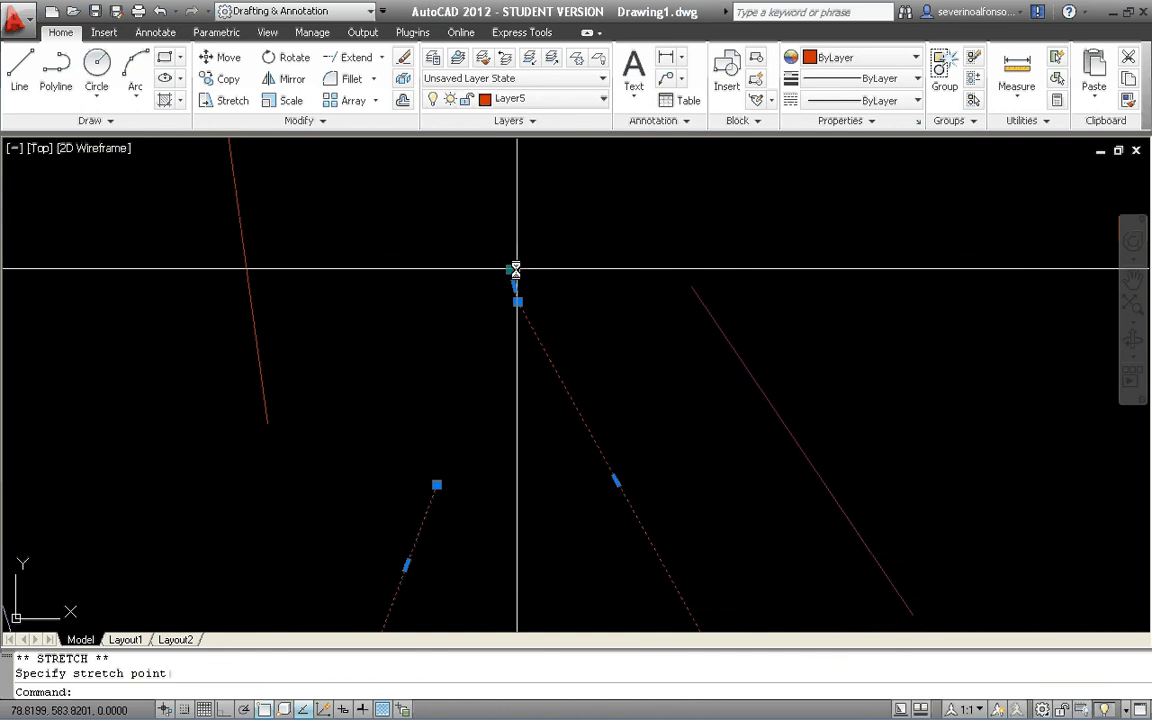
{"action": "left_click", "coordinate": [511, 269]}
{"action": "scroll", "coordinate": [663, 345], "scroll_direction": "down", "scroll_amount": 5}
{"action": "key", "text": "Escape"}
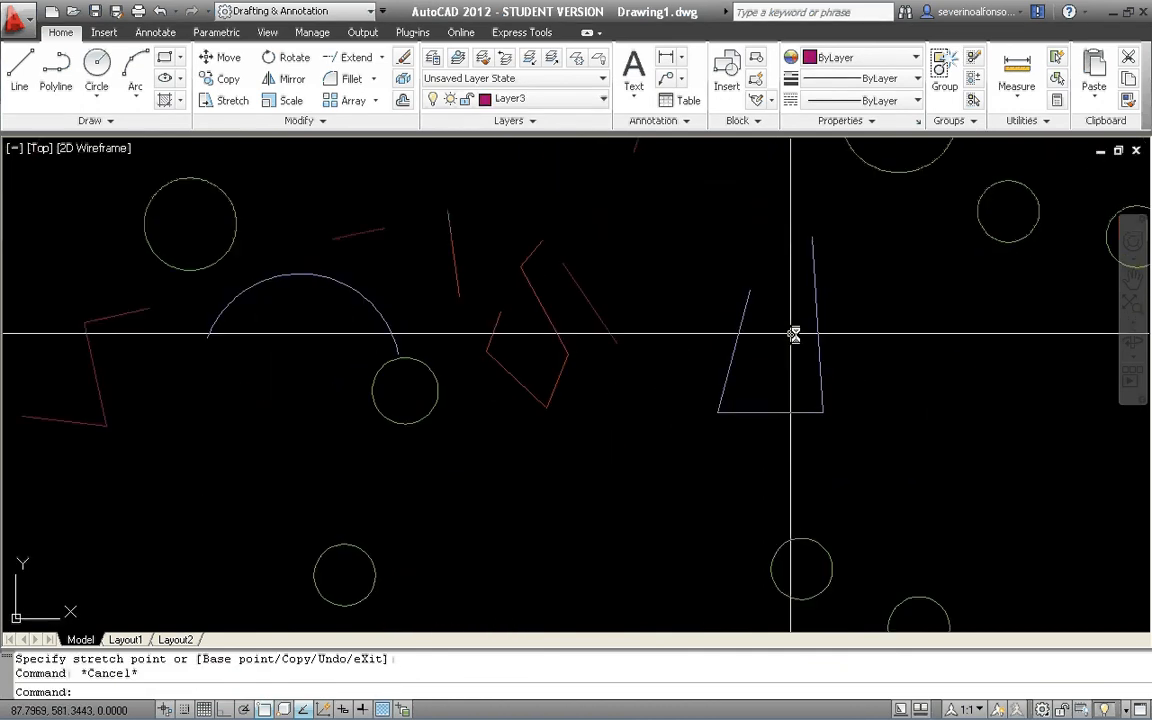
{"action": "key", "text": "Escape"}
Stretch the right endpoint of the short magenta line above the arc up and to the right, past the short orange line.
{"action": "scroll", "coordinate": [743, 334], "scroll_direction": "down", "scroll_amount": 2}
{"action": "scroll", "coordinate": [576, 324], "scroll_direction": "up", "scroll_amount": 2}
{"action": "scroll", "coordinate": [576, 324], "scroll_direction": "up", "scroll_amount": 3}
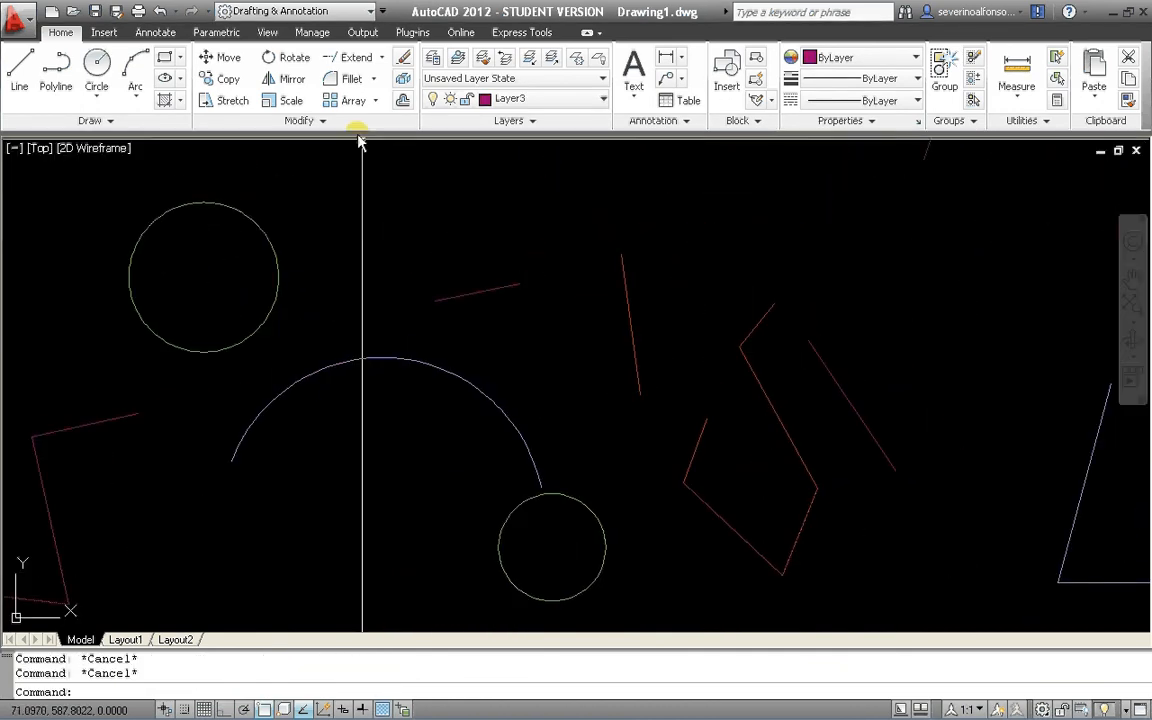
{"action": "left_click", "coordinate": [238, 101]}
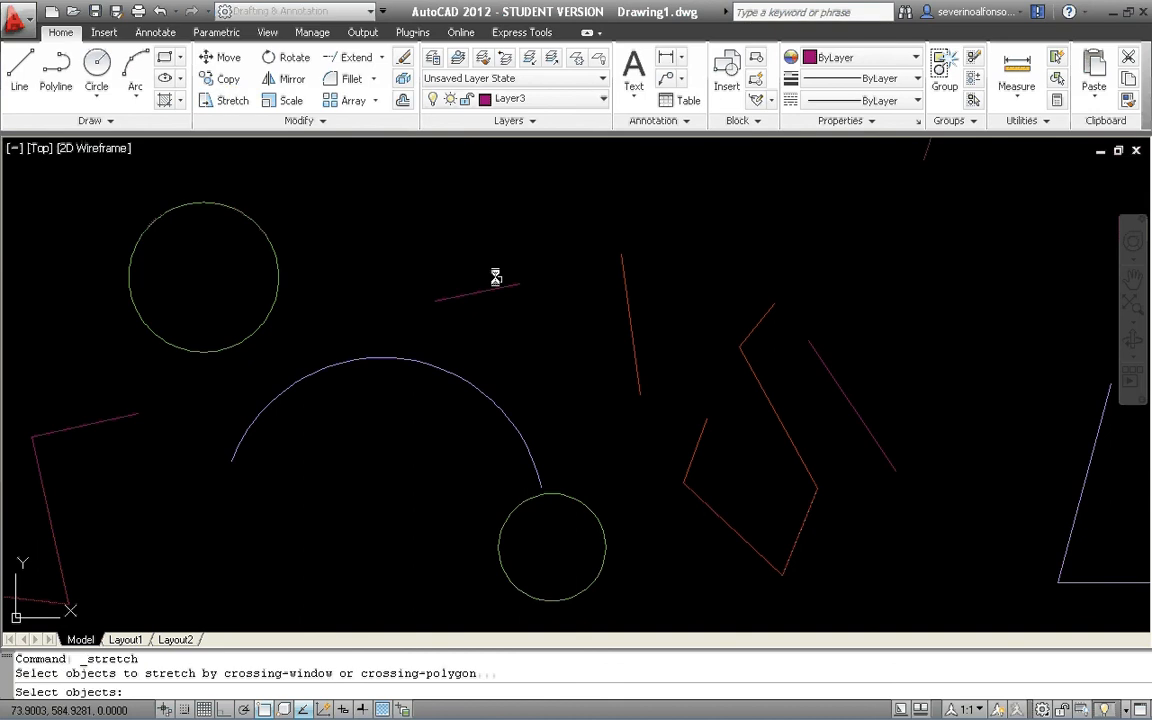
{"action": "scroll", "coordinate": [540, 267], "scroll_direction": "up", "scroll_amount": 5}
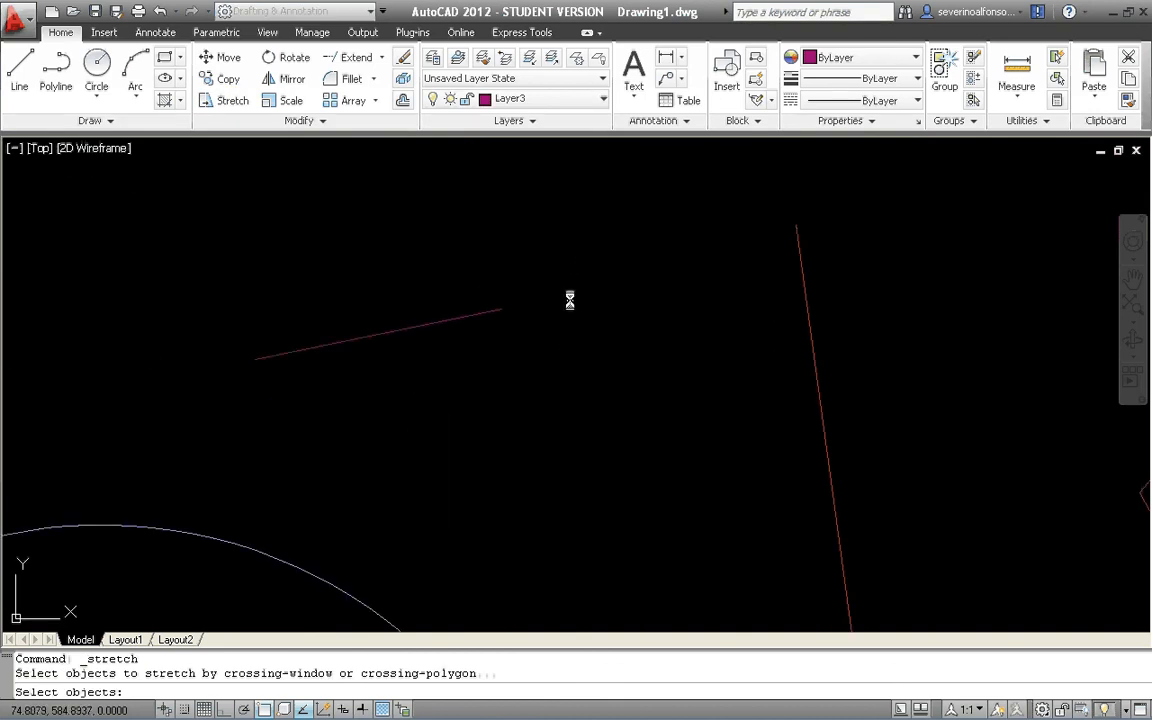
{"action": "left_click", "coordinate": [586, 237]}
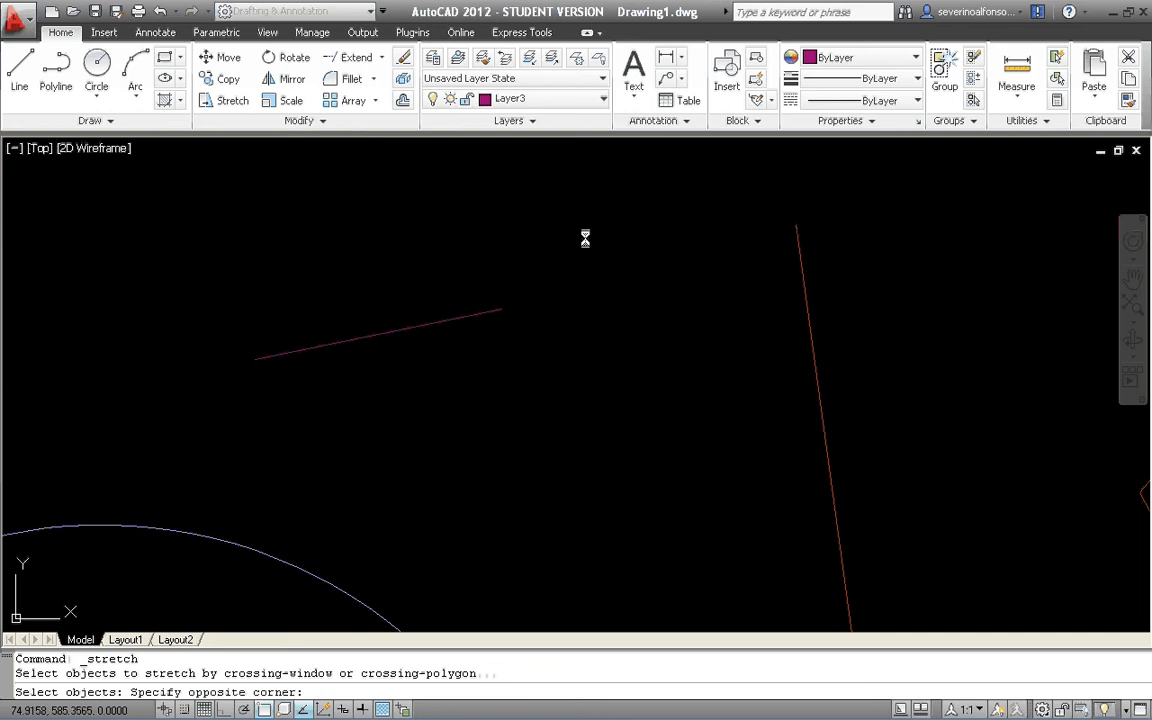
{"action": "left_click", "coordinate": [468, 342]}
{"action": "key", "text": "Return"}
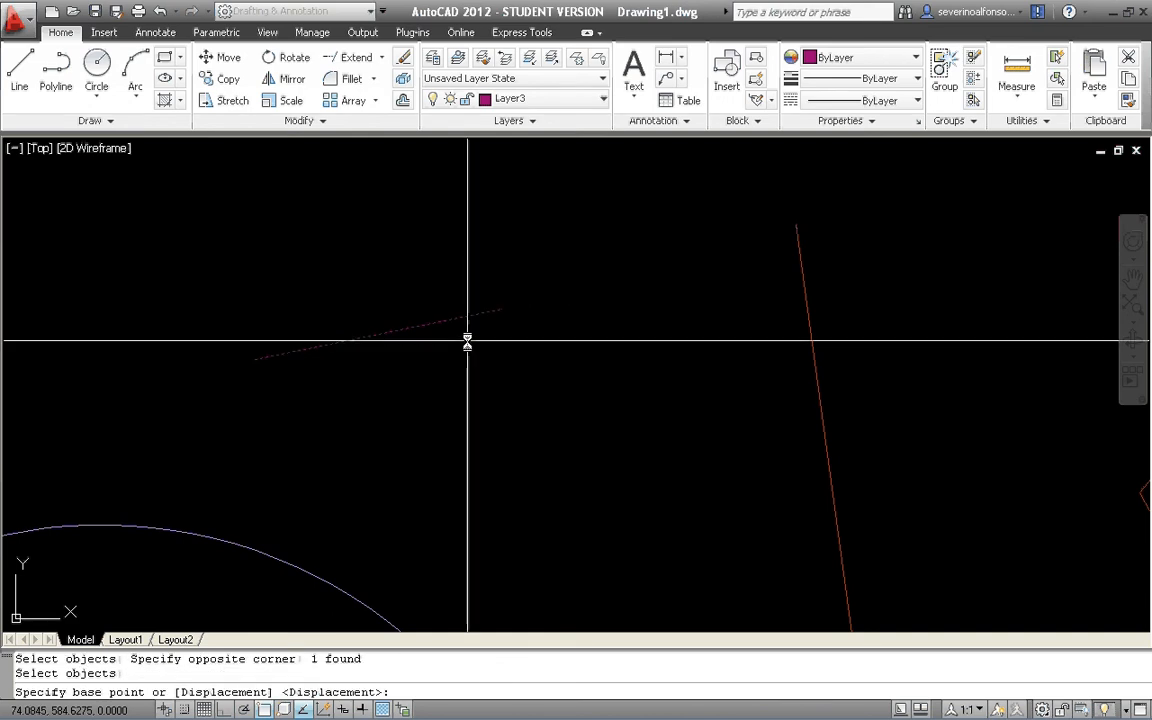
{"action": "left_click", "coordinate": [419, 386]}
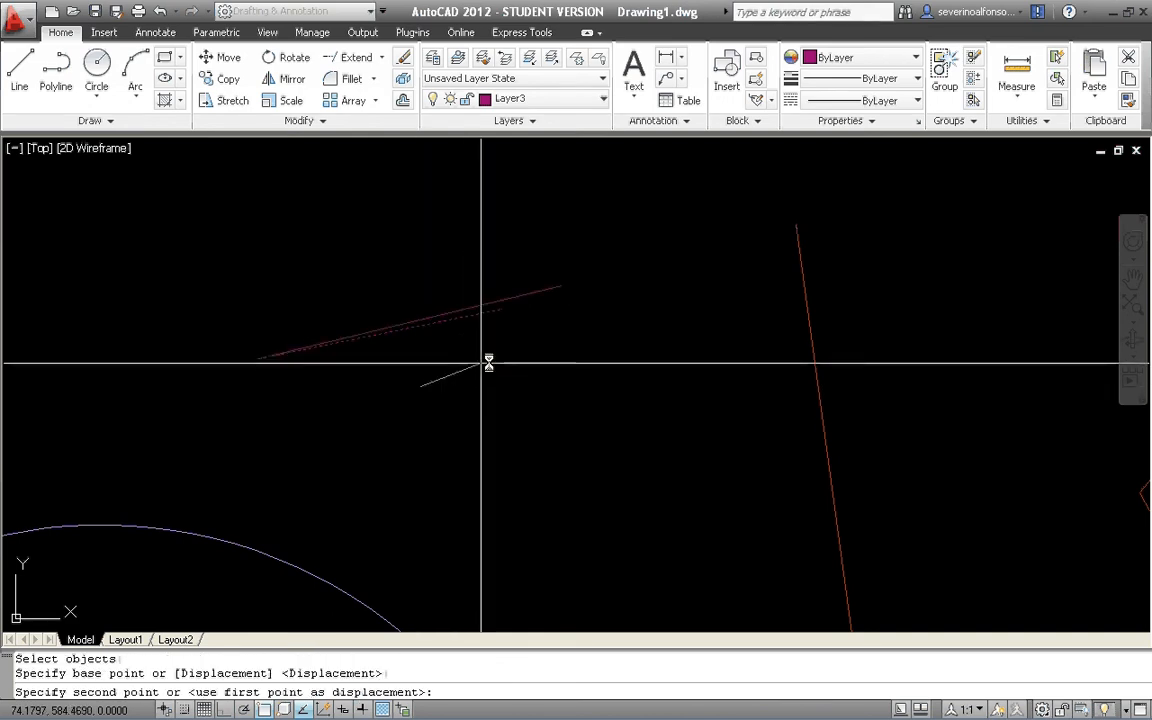
{"action": "left_click", "coordinate": [962, 285]}
{"action": "key", "text": "Return"}
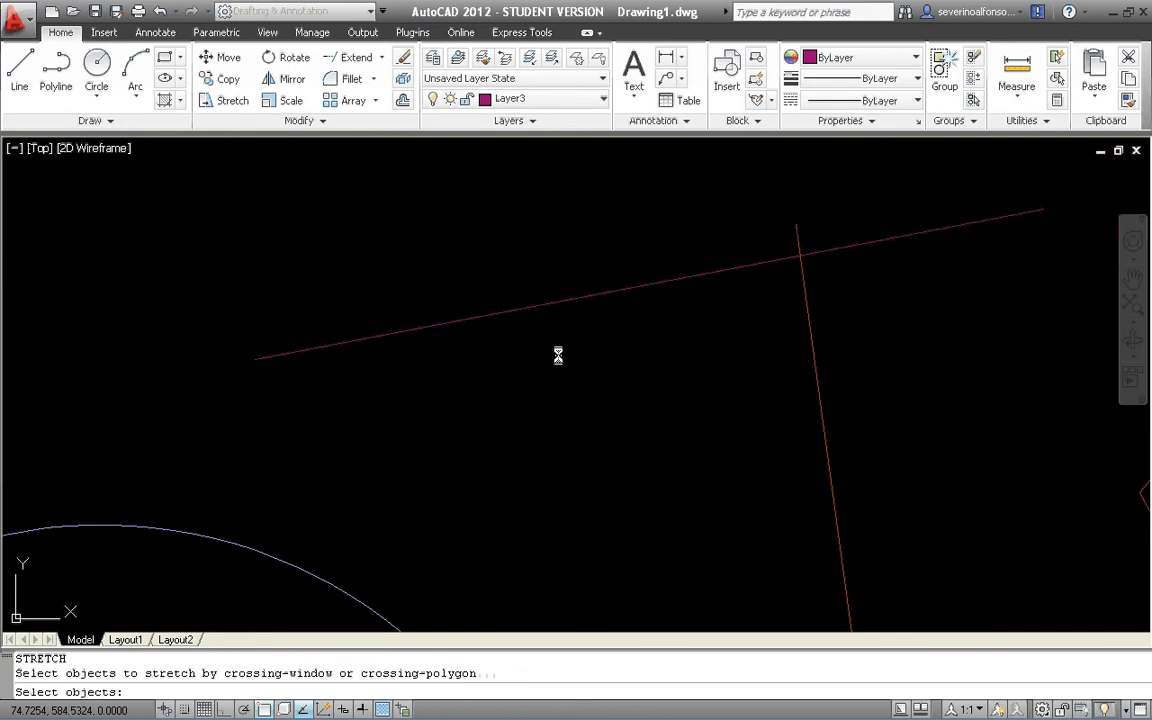
{"action": "key", "text": "Escape"}
{"action": "left_click", "coordinate": [233, 100]}
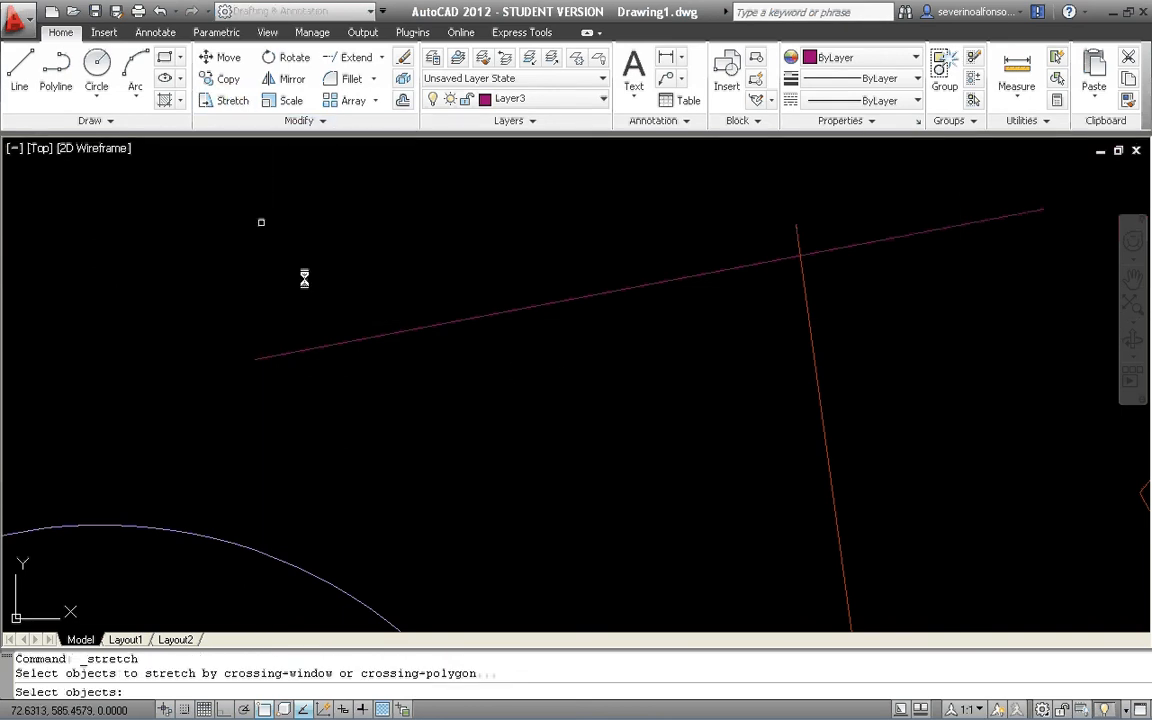
{"action": "left_click", "coordinate": [548, 368]}
{"action": "left_click", "coordinate": [375, 481]}
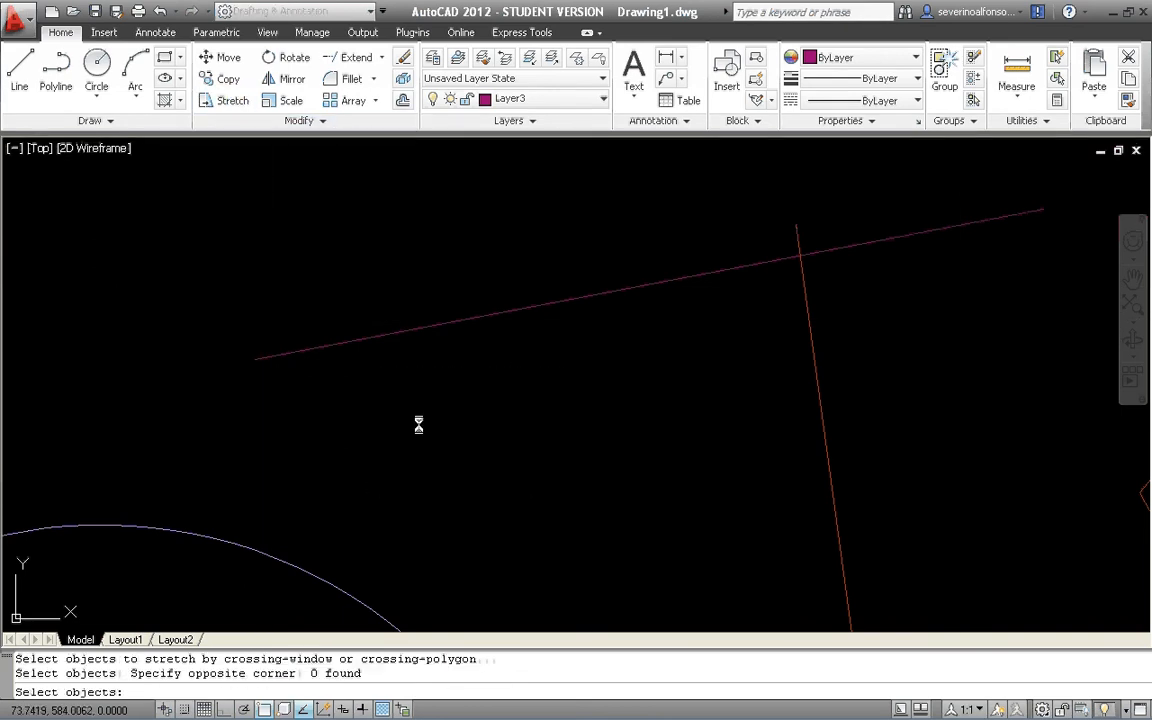
{"action": "left_click", "coordinate": [428, 391]}
{"action": "key", "text": "Escape"}
{"action": "key", "text": "Escape"}
Try to stretch the magenta line above the arc using a crossing window over its middle portion only, without either endpoint.
{"action": "key", "text": "Return"}
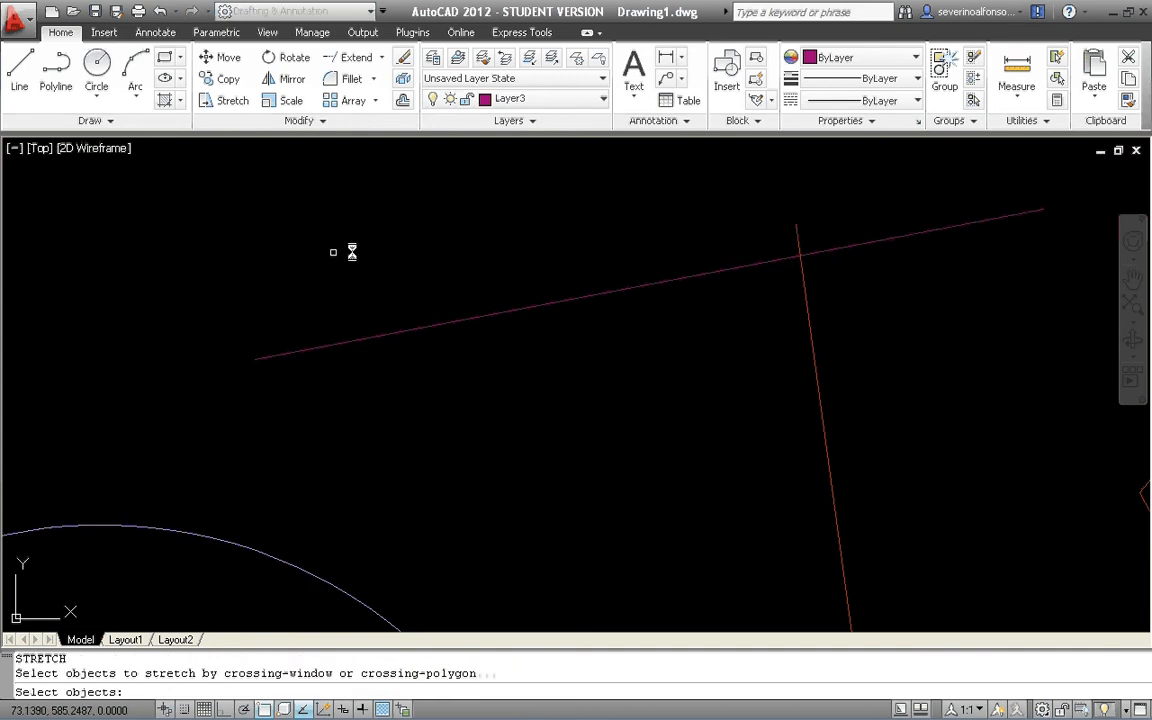
{"action": "left_click", "coordinate": [453, 219]}
{"action": "left_click", "coordinate": [391, 394]}
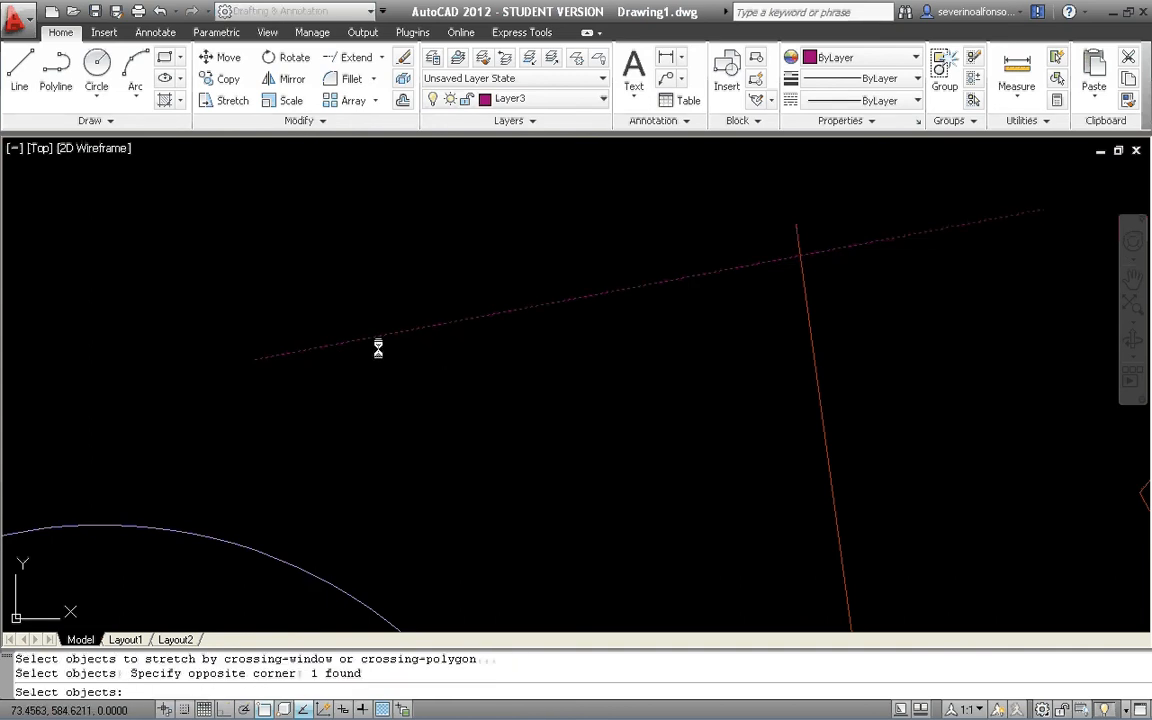
{"action": "key", "text": "Return"}
{"action": "left_click", "coordinate": [470, 396]}
{"action": "left_click", "coordinate": [342, 465]}
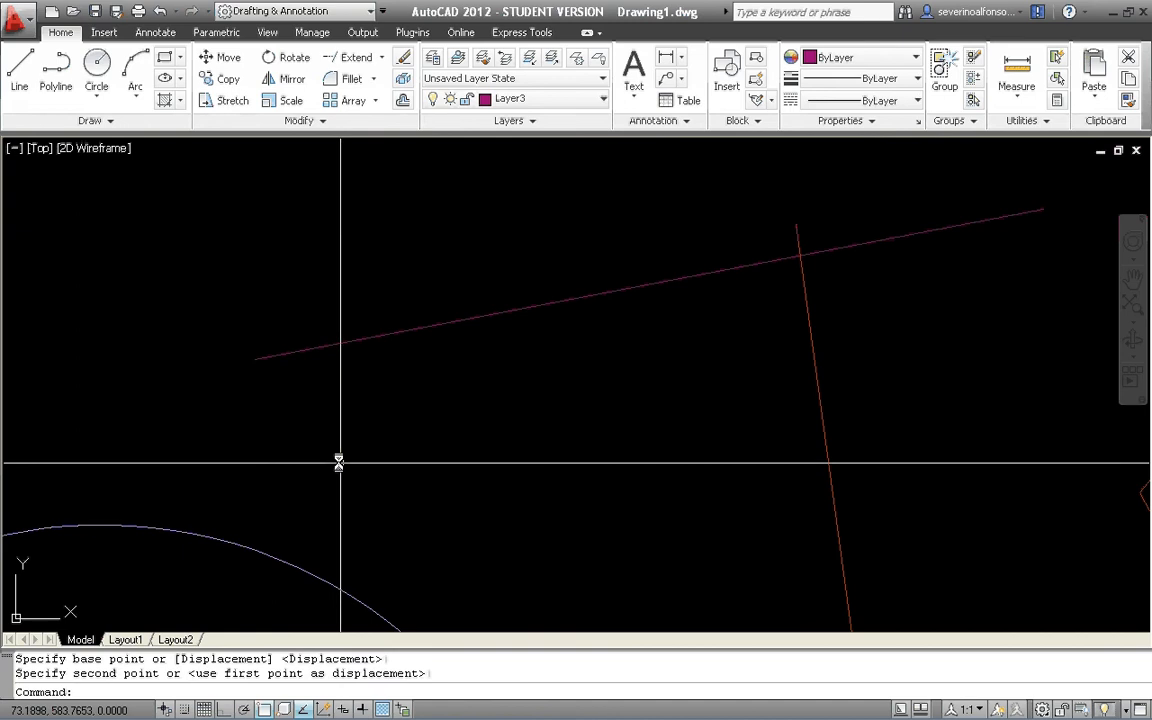
Stretch the left endpoint of the magenta line above the arc up and to the left.
{"action": "key", "text": "Return"}
{"action": "left_click", "coordinate": [257, 285]}
{"action": "left_click", "coordinate": [184, 373]}
{"action": "key", "text": "Return"}
{"action": "scroll", "coordinate": [285, 418], "scroll_direction": "down", "scroll_amount": 3}
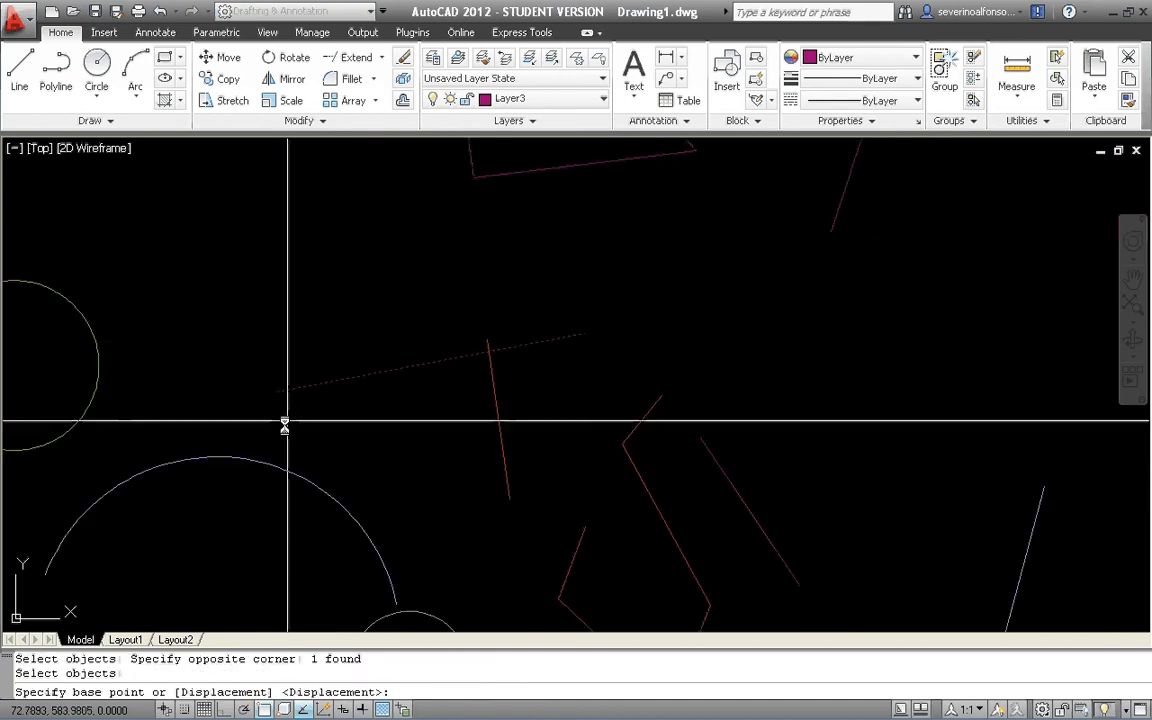
{"action": "left_click", "coordinate": [285, 429]}
{"action": "left_click", "coordinate": [173, 337]}
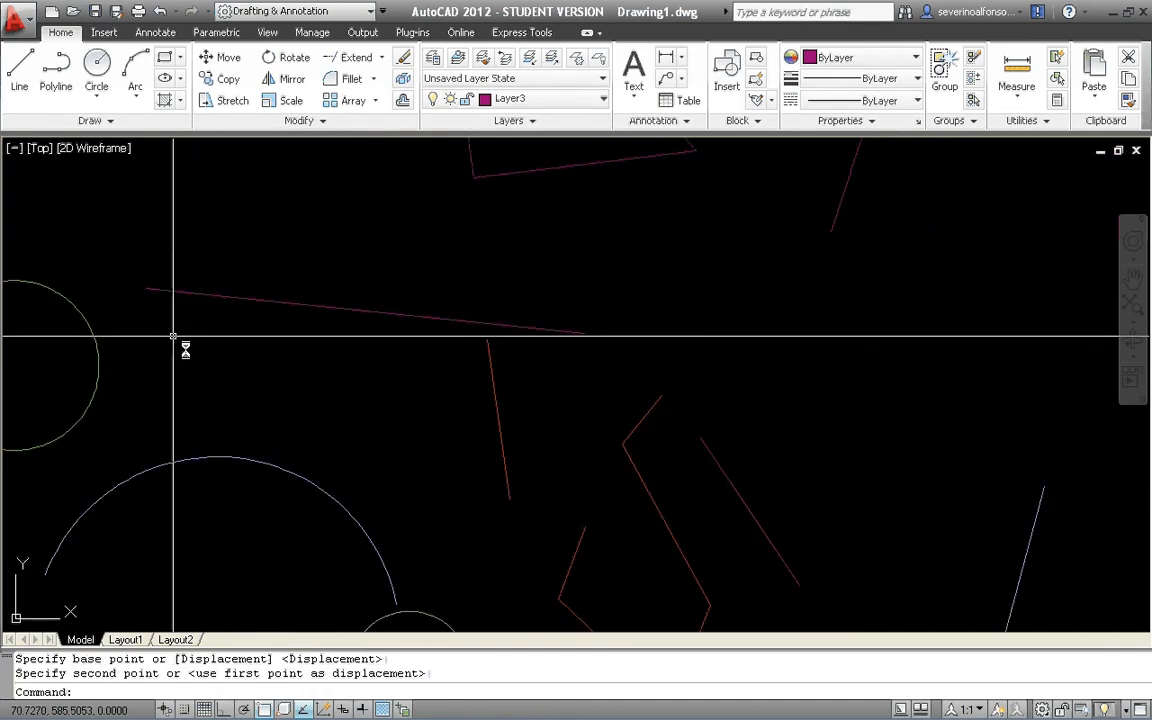
Try to stretch the left endpoint of the blue arc down and to the right.
{"action": "scroll", "coordinate": [501, 247], "scroll_direction": "down", "scroll_amount": 2}
{"action": "scroll", "coordinate": [378, 330], "scroll_direction": "up", "scroll_amount": 5}
{"action": "key", "text": "Escape"}
{"action": "key", "text": "Escape"}
{"action": "type", "text": "s"}
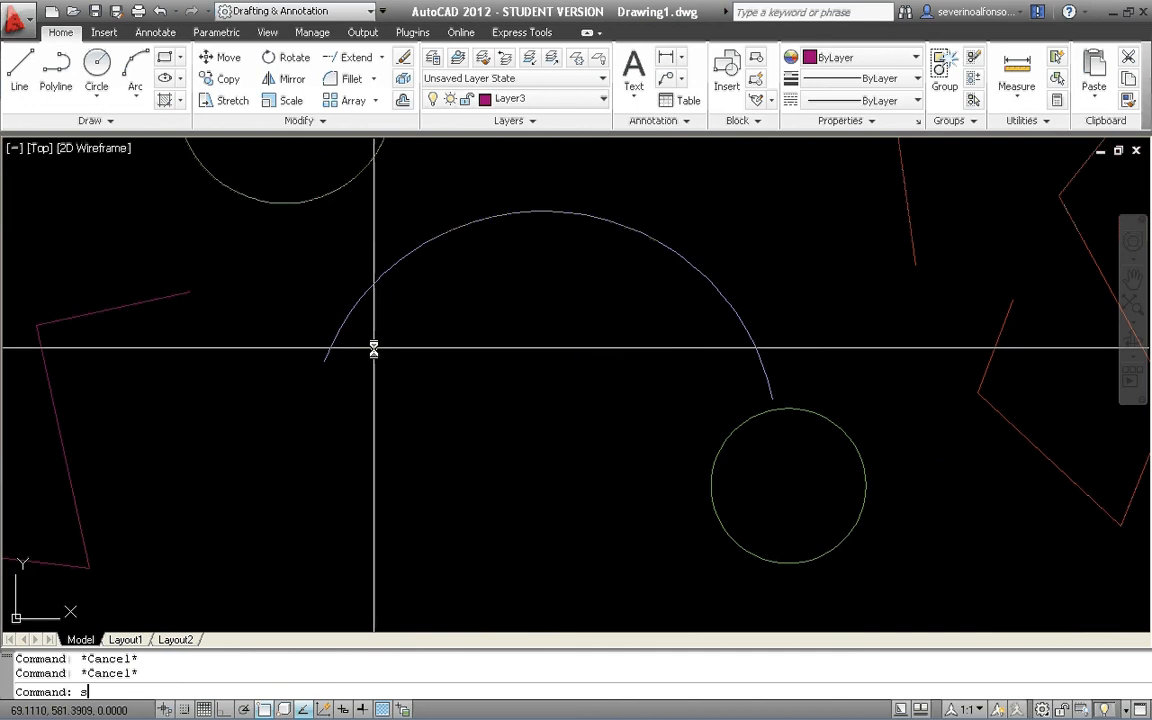
{"action": "key", "text": "Return"}
{"action": "left_click", "coordinate": [398, 336]}
{"action": "left_click", "coordinate": [289, 403]}
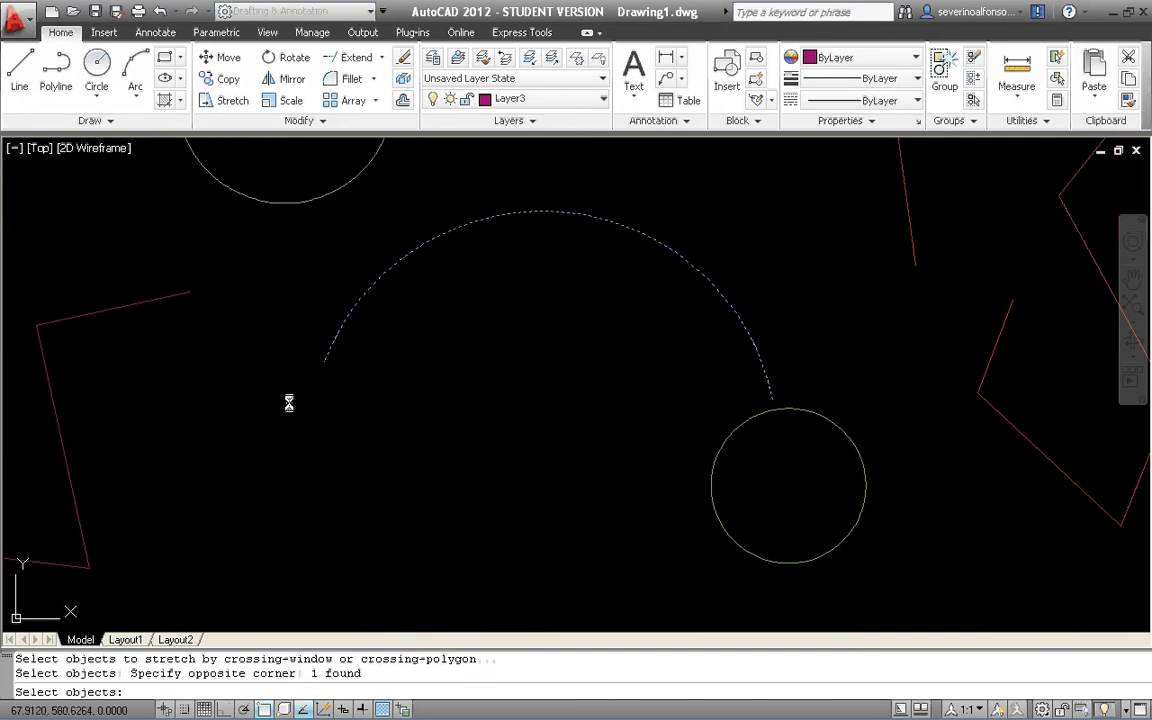
{"action": "key", "text": "Return"}
{"action": "left_click", "coordinate": [326, 381]}
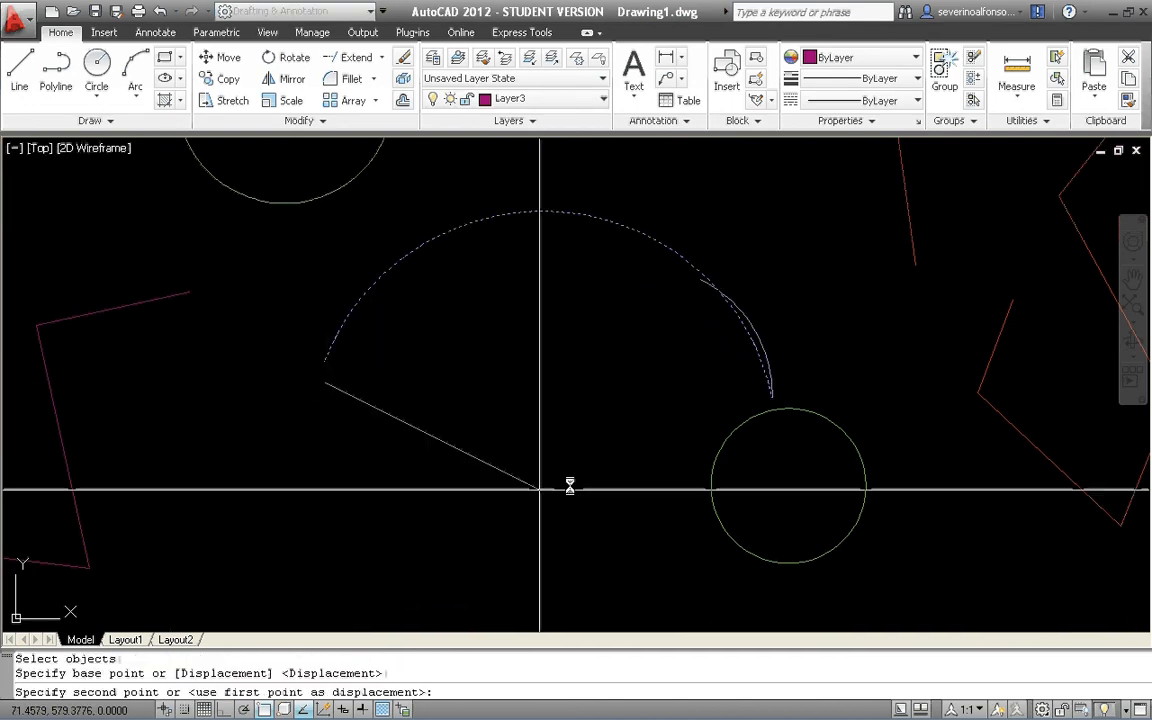
{"action": "scroll", "coordinate": [498, 386], "scroll_direction": "down", "scroll_amount": 4}
{"action": "key", "text": "Escape"}
{"action": "key", "text": "Escape"}
{"action": "key", "text": "Escape"}
Draw a rectangle in the empty area below the magenta zigzag polyline left of the arc.
{"action": "middle_click_drag", "start_coordinate": [468, 414], "coordinate": [523, 293]}
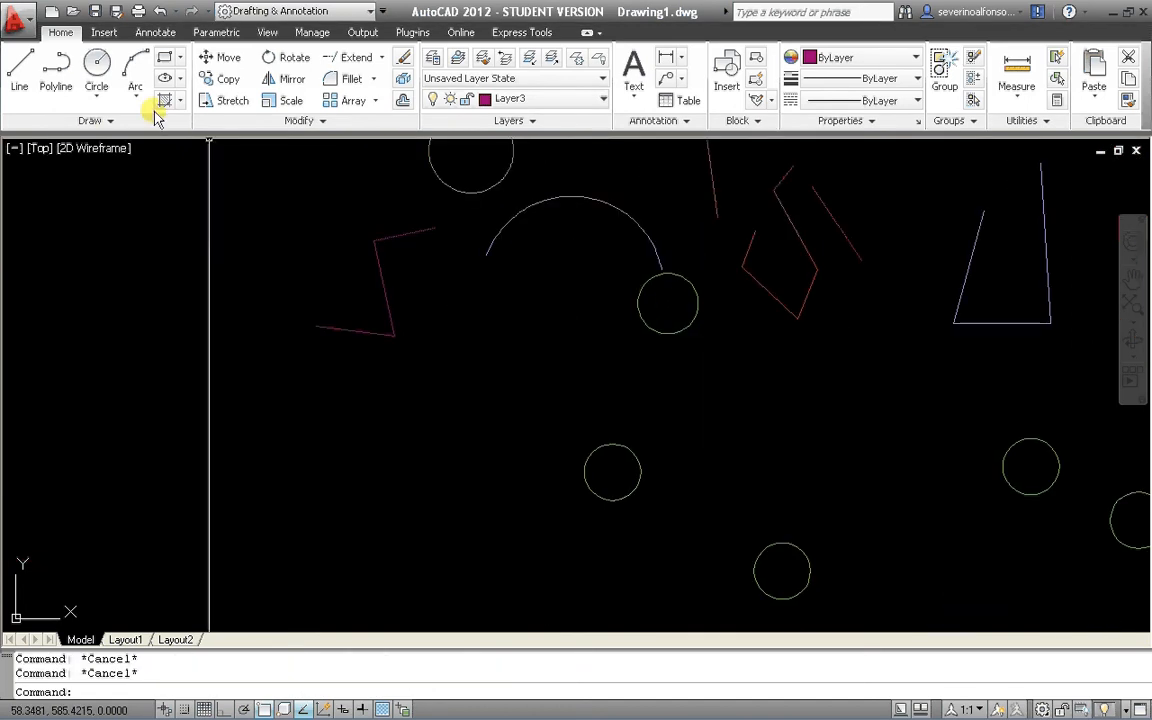
{"action": "left_click", "coordinate": [164, 57]}
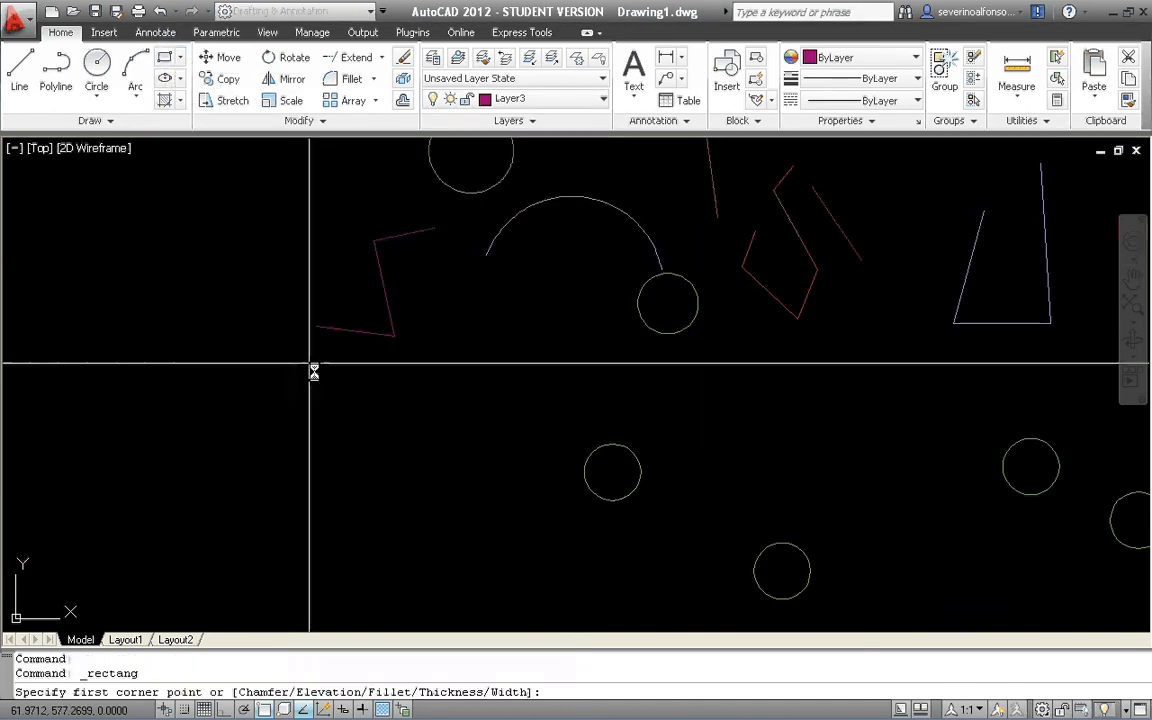
{"action": "left_click", "coordinate": [320, 387]}
{"action": "left_click", "coordinate": [432, 461]}
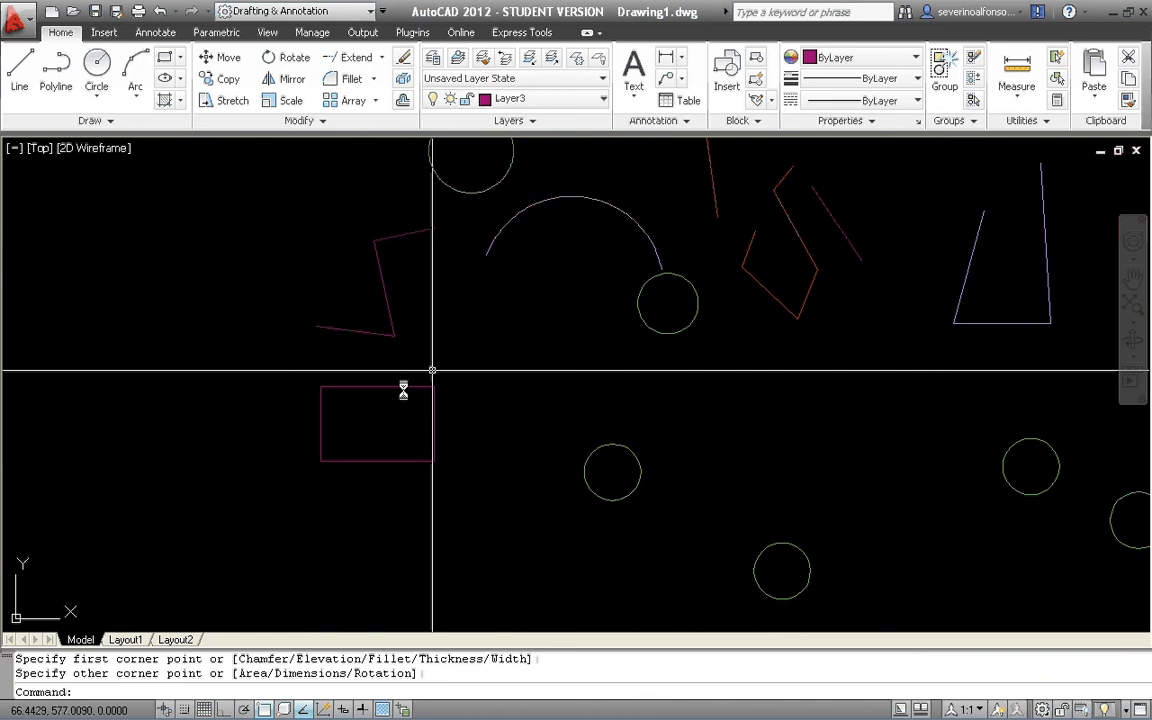
Stretch the right side of the rectangle horizontally to the right with Ortho on, and clear any selection.
{"action": "scroll", "coordinate": [403, 390], "scroll_direction": "up", "scroll_amount": 5}
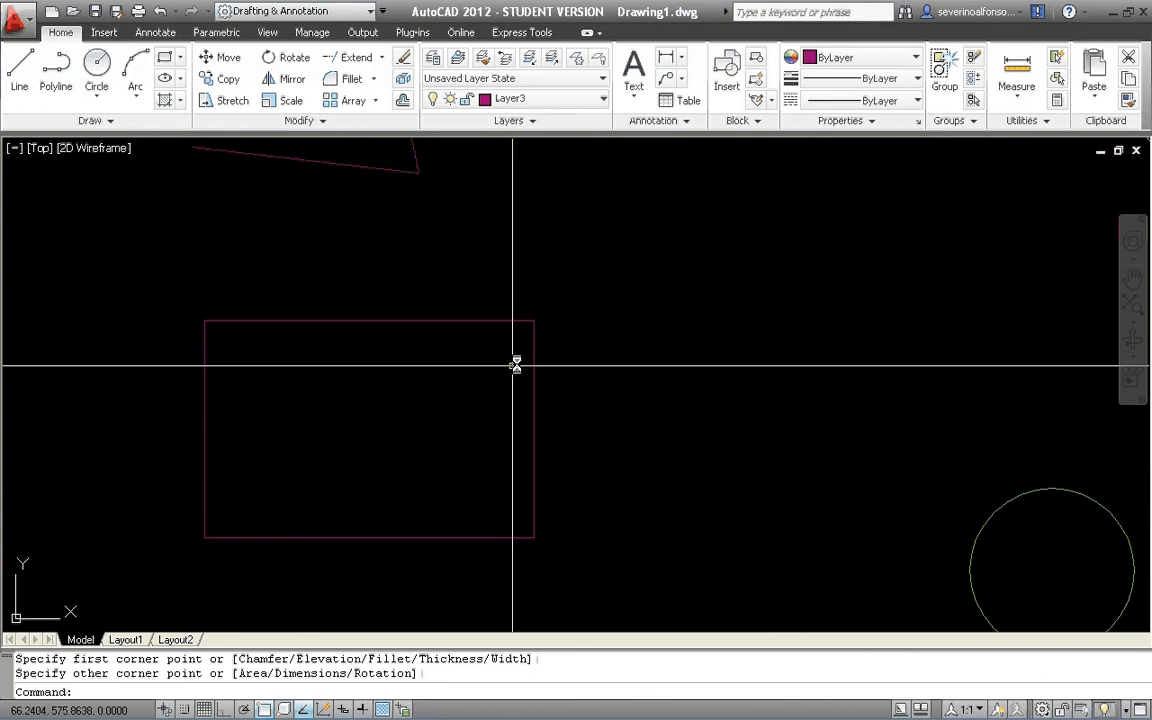
{"action": "left_click", "coordinate": [231, 99]}
{"action": "left_click", "coordinate": [601, 277]}
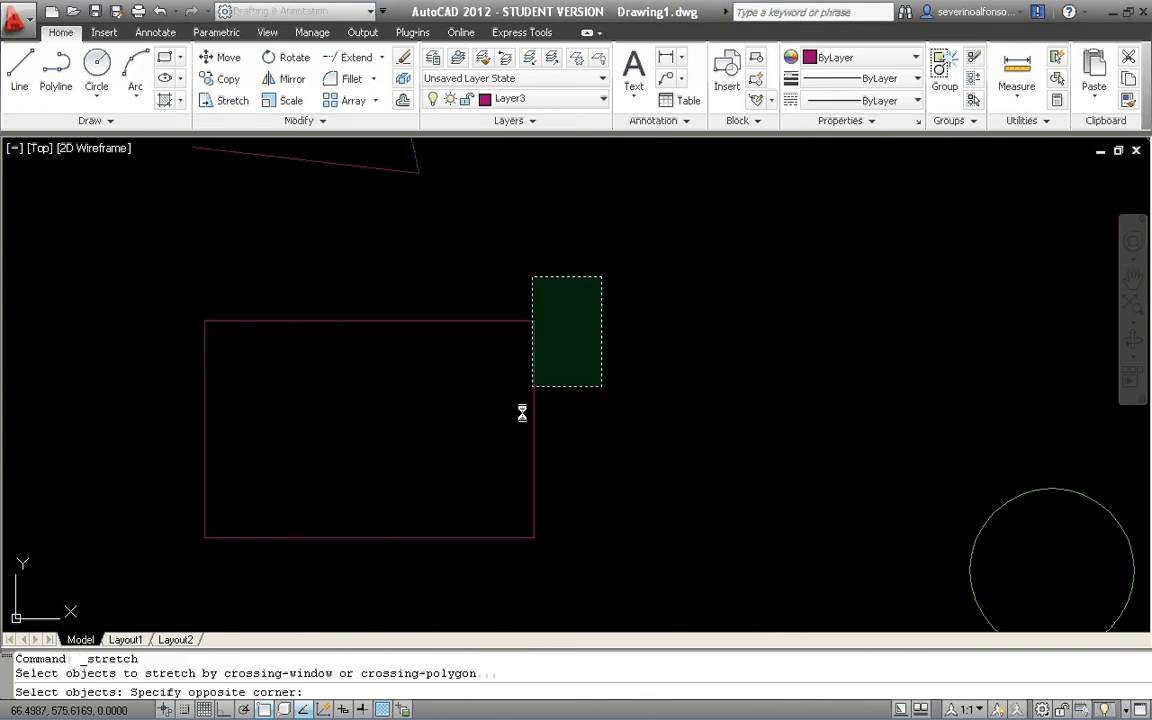
{"action": "left_click", "coordinate": [509, 564]}
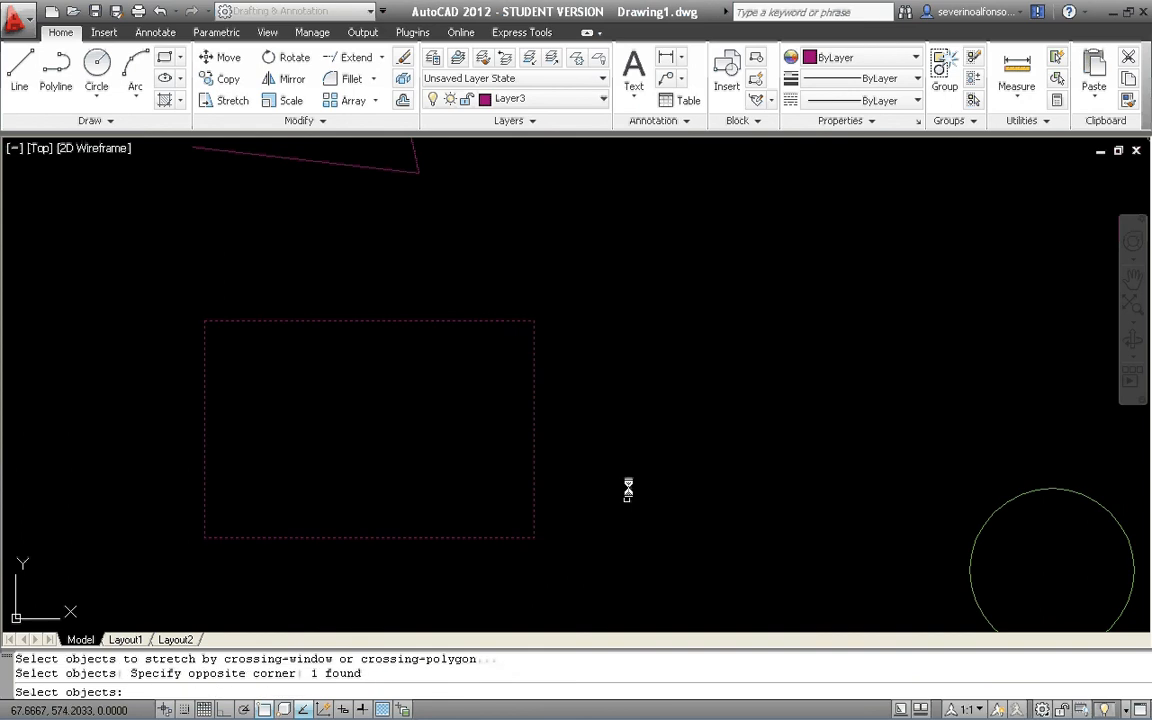
{"action": "key", "text": "Return"}
{"action": "left_click", "coordinate": [592, 431]}
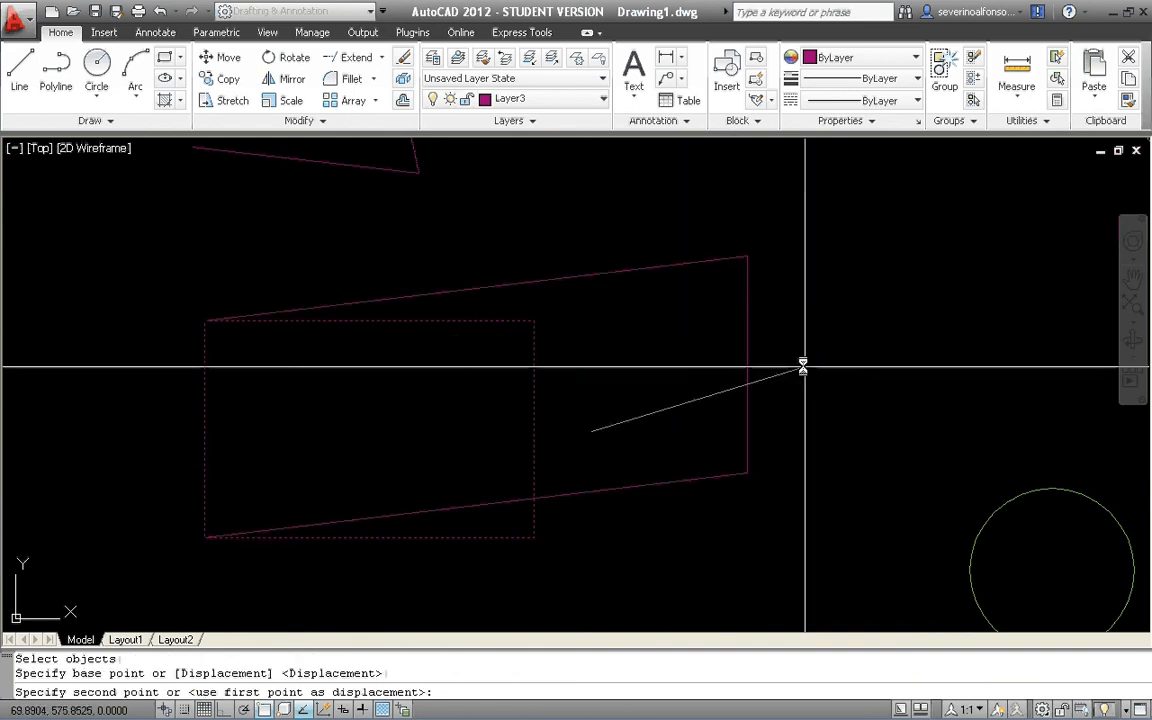
{"action": "key", "text": "F8"}
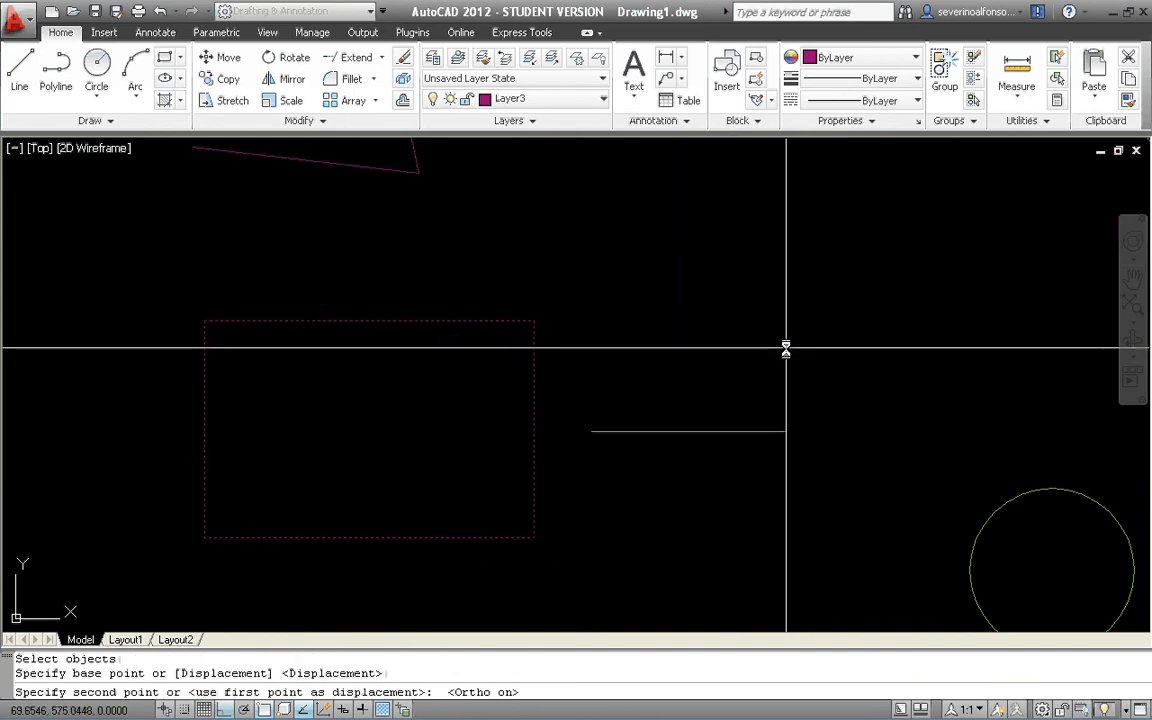
{"action": "left_click", "coordinate": [797, 399]}
{"action": "scroll", "coordinate": [460, 424], "scroll_direction": "down", "scroll_amount": 1}
{"action": "left_click_drag", "start_coordinate": [665, 310], "coordinate": [622, 352]}
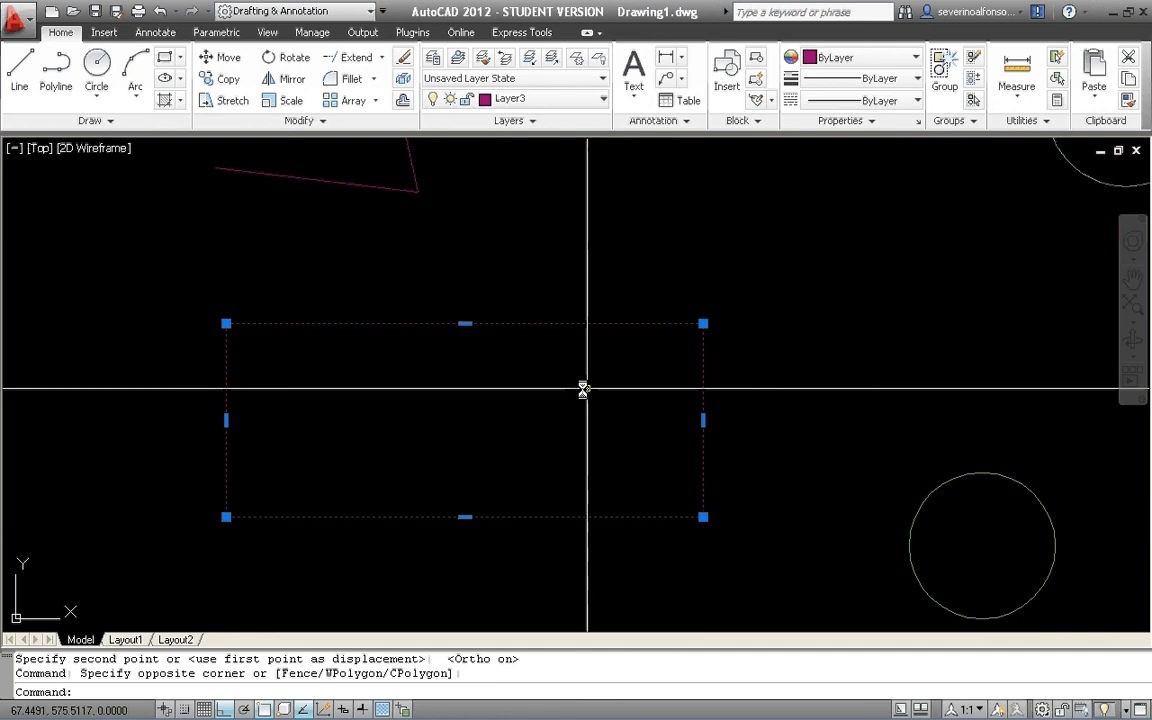
{"action": "key", "text": "Escape"}
Stretch only the top-left corner of the rectangle horizontally to the left to form a slanted left side.
{"action": "left_click", "coordinate": [229, 100]}
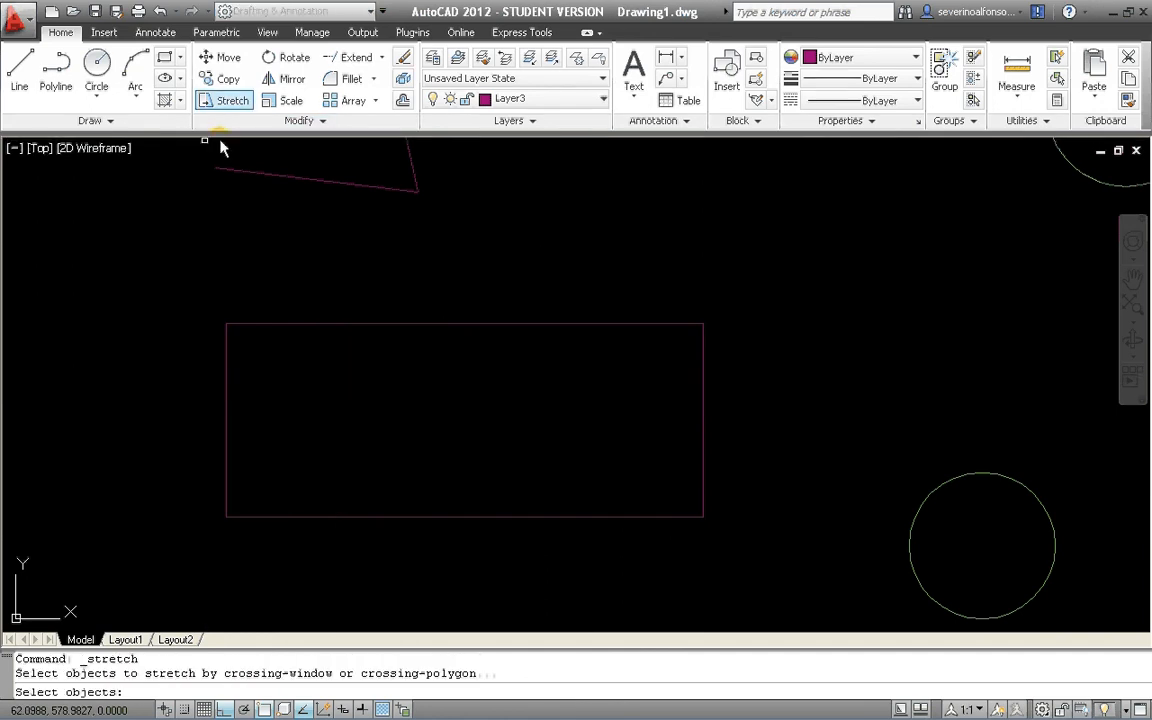
{"action": "left_click", "coordinate": [257, 307]}
{"action": "left_click", "coordinate": [181, 353]}
{"action": "key", "text": "Return"}
{"action": "left_click", "coordinate": [582, 267]}
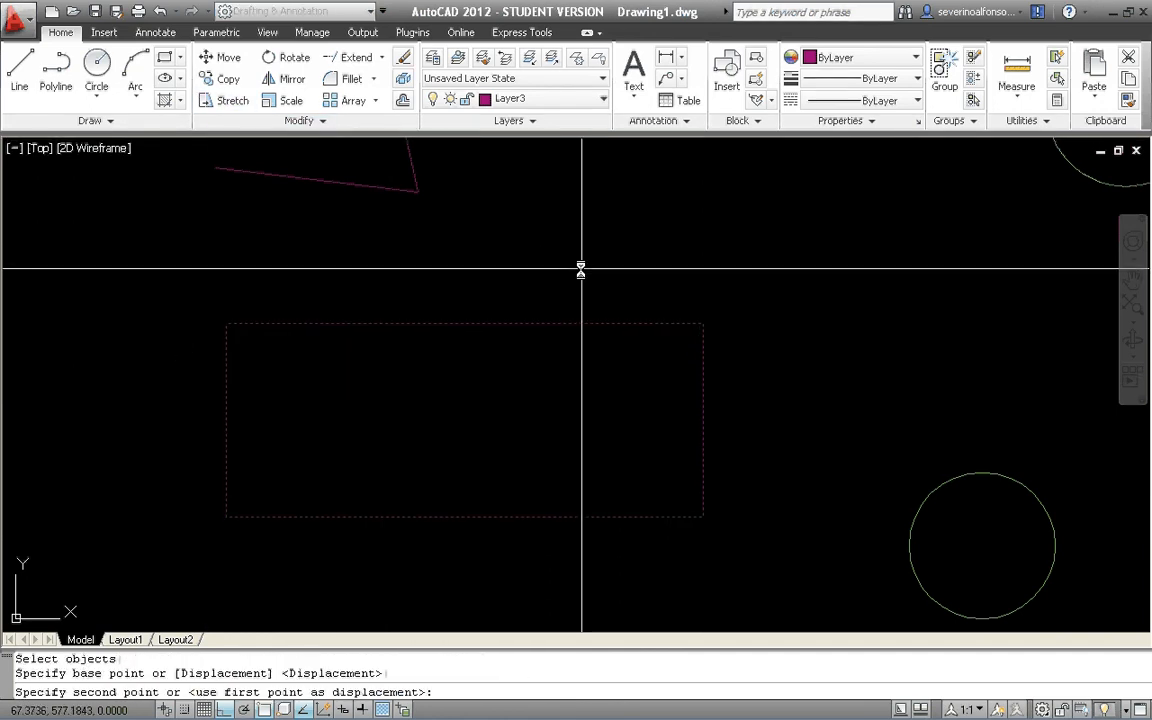
{"action": "left_click", "coordinate": [386, 285]}
{"action": "scroll", "coordinate": [373, 505], "scroll_direction": "down", "scroll_amount": 1}
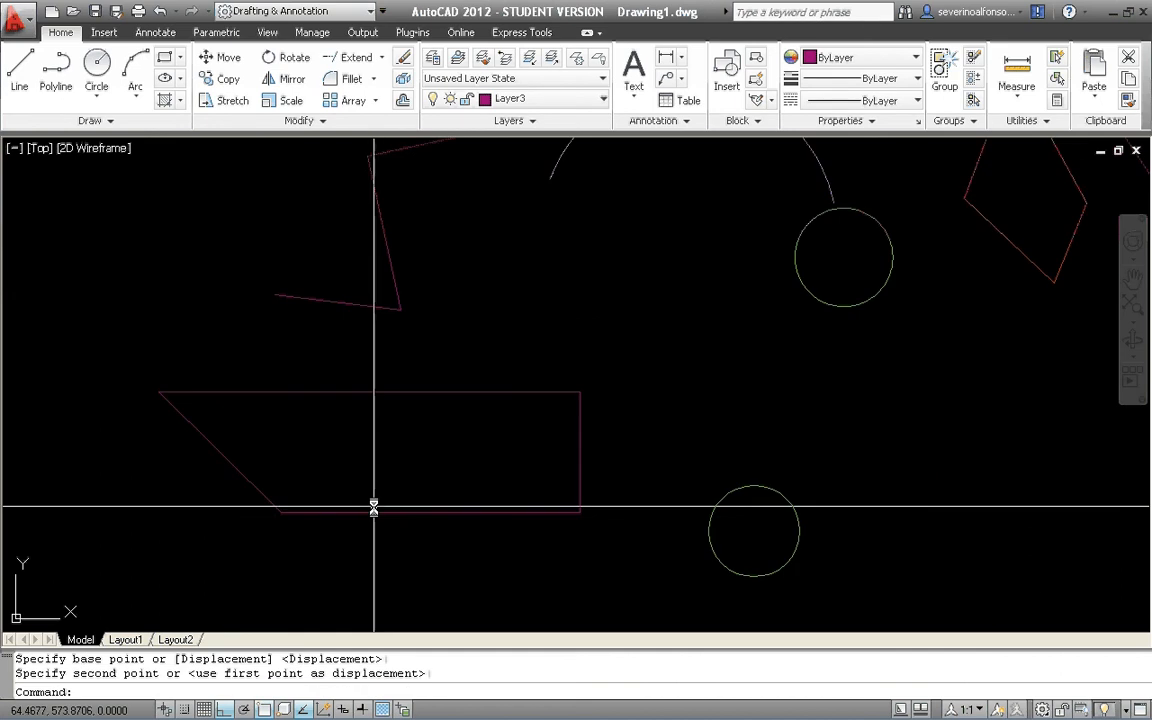
{"action": "scroll", "coordinate": [636, 506], "scroll_direction": "down", "scroll_amount": 2}
{"action": "middle_click_drag", "start_coordinate": [636, 506], "coordinate": [520, 505]}
{"action": "key", "text": "Escape"}
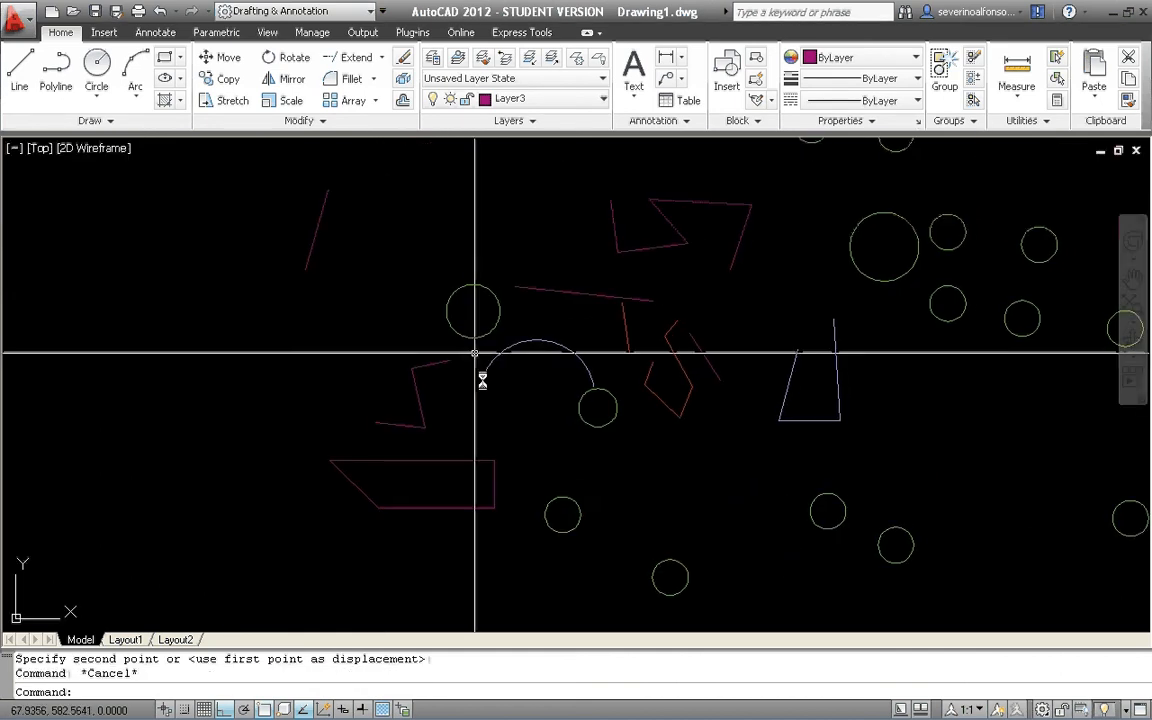
Try to rotate the long magenta line above the arc about a point just below it, and turn Ortho off.
{"action": "left_click", "coordinate": [294, 59]}
{"action": "scroll", "coordinate": [497, 316], "scroll_direction": "up", "scroll_amount": 3}
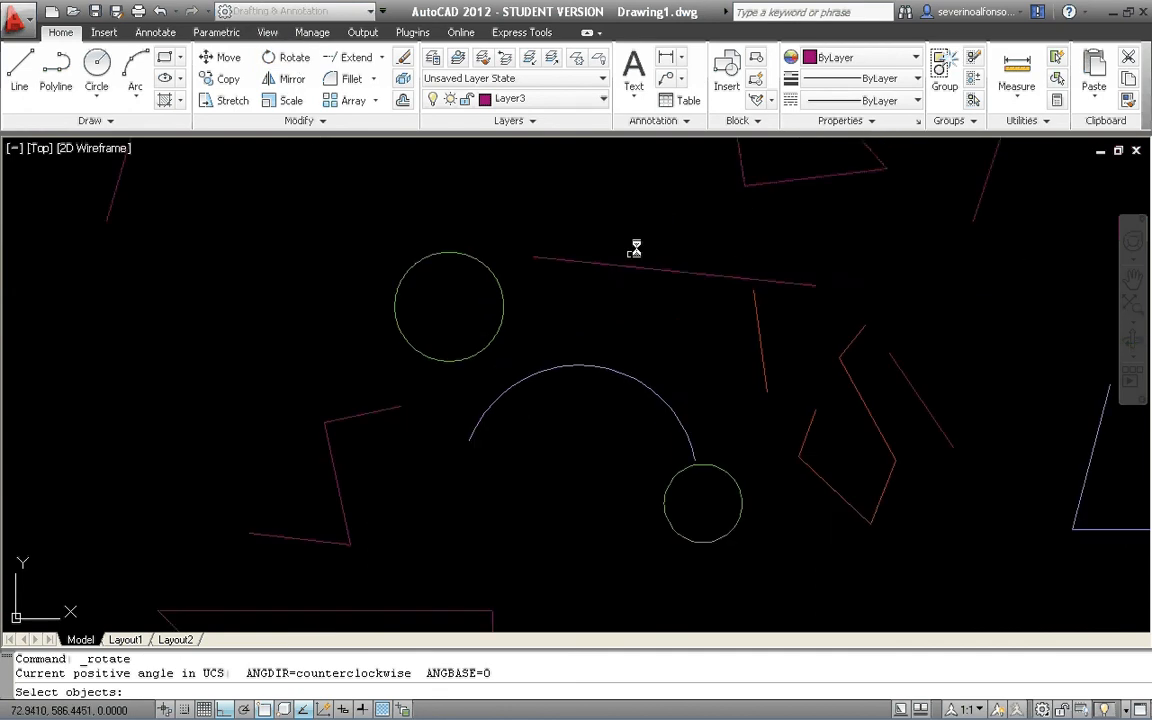
{"action": "left_click", "coordinate": [669, 239]}
{"action": "left_click", "coordinate": [634, 303]}
{"action": "key", "text": "Return"}
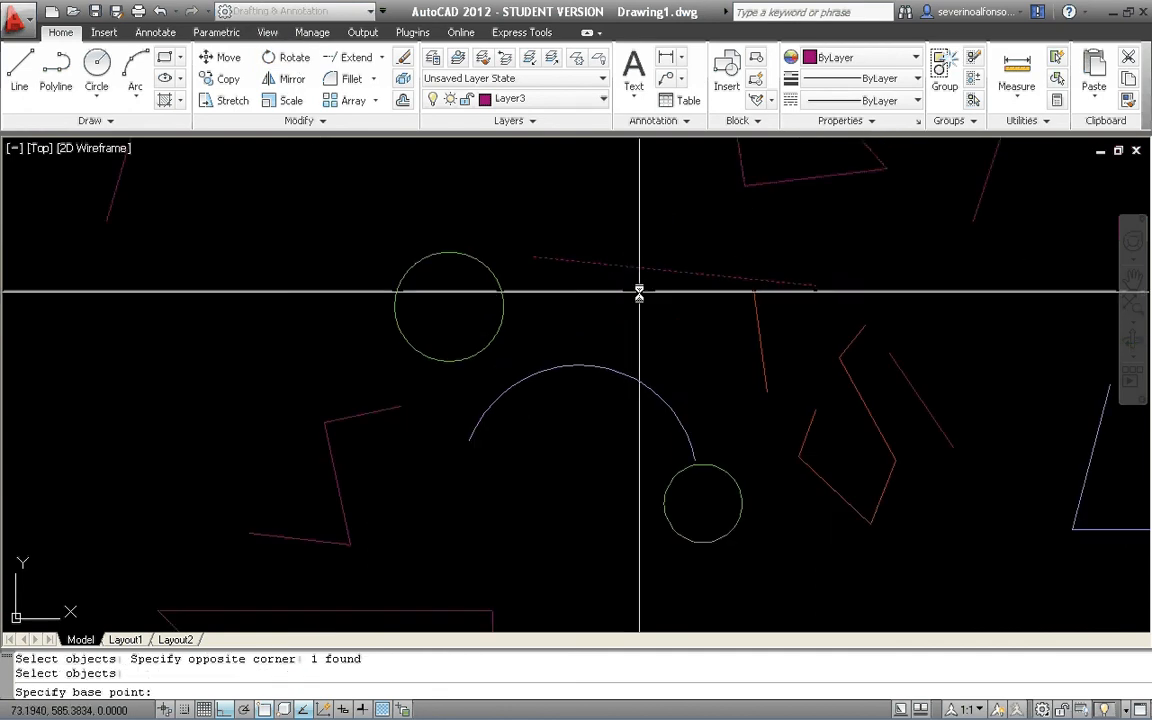
{"action": "left_click", "coordinate": [640, 291]}
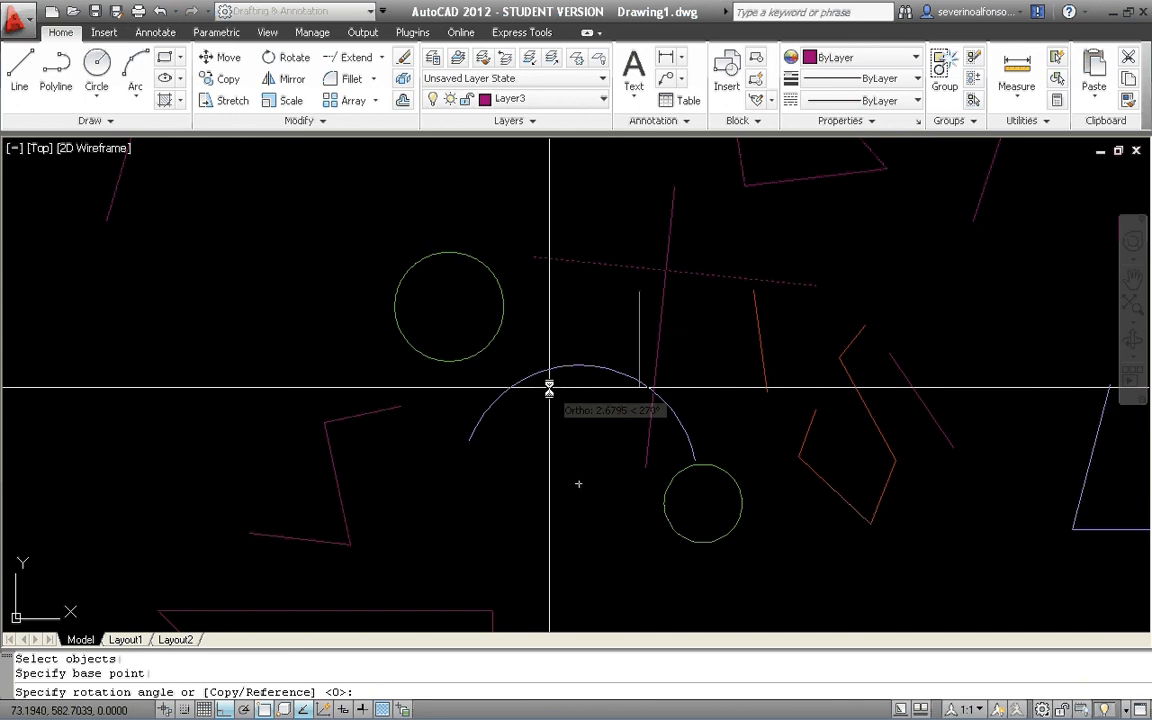
{"action": "key", "text": "F8"}
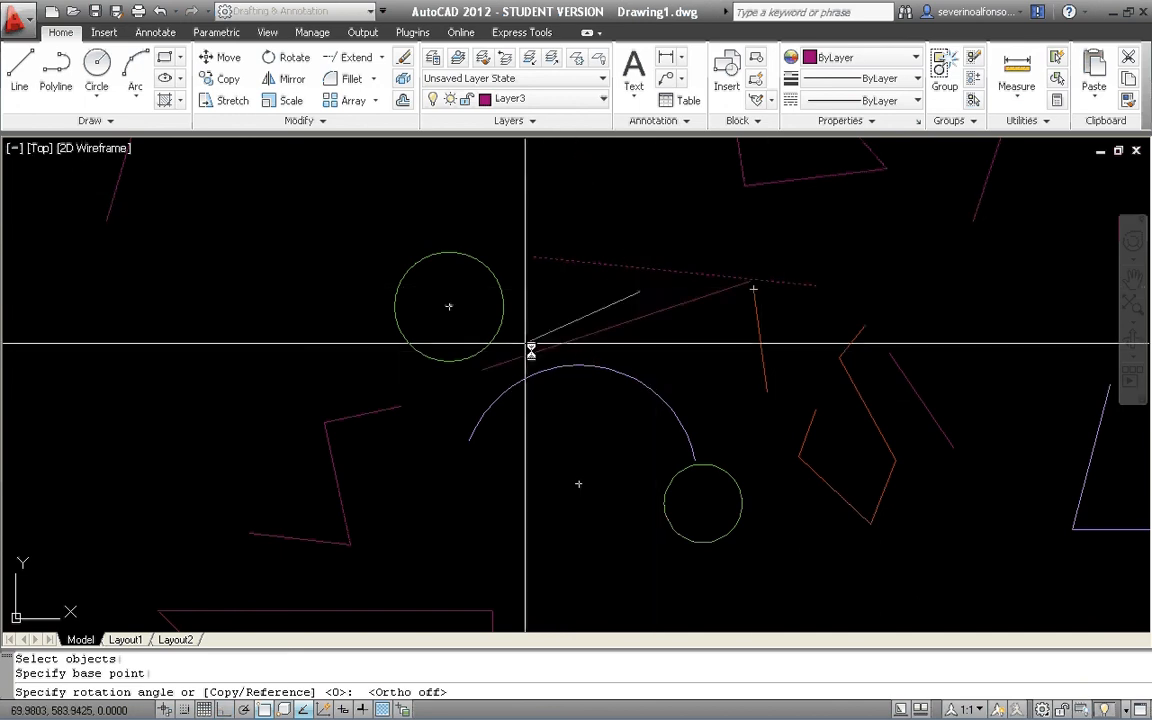
{"action": "middle_click_drag", "start_coordinate": [626, 234], "coordinate": [527, 290]}
{"action": "scroll", "coordinate": [527, 290], "scroll_direction": "up", "scroll_amount": 3}
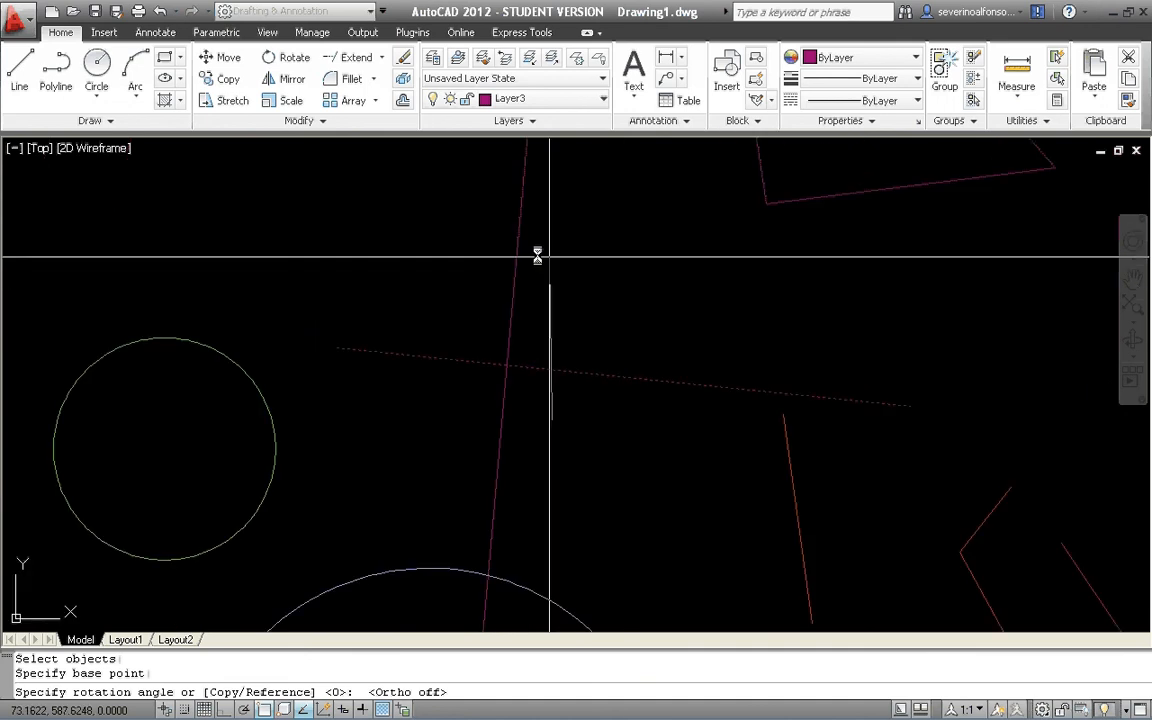
{"action": "key", "text": "Escape"}
{"action": "middle_click_drag", "start_coordinate": [573, 402], "coordinate": [535, 373]}
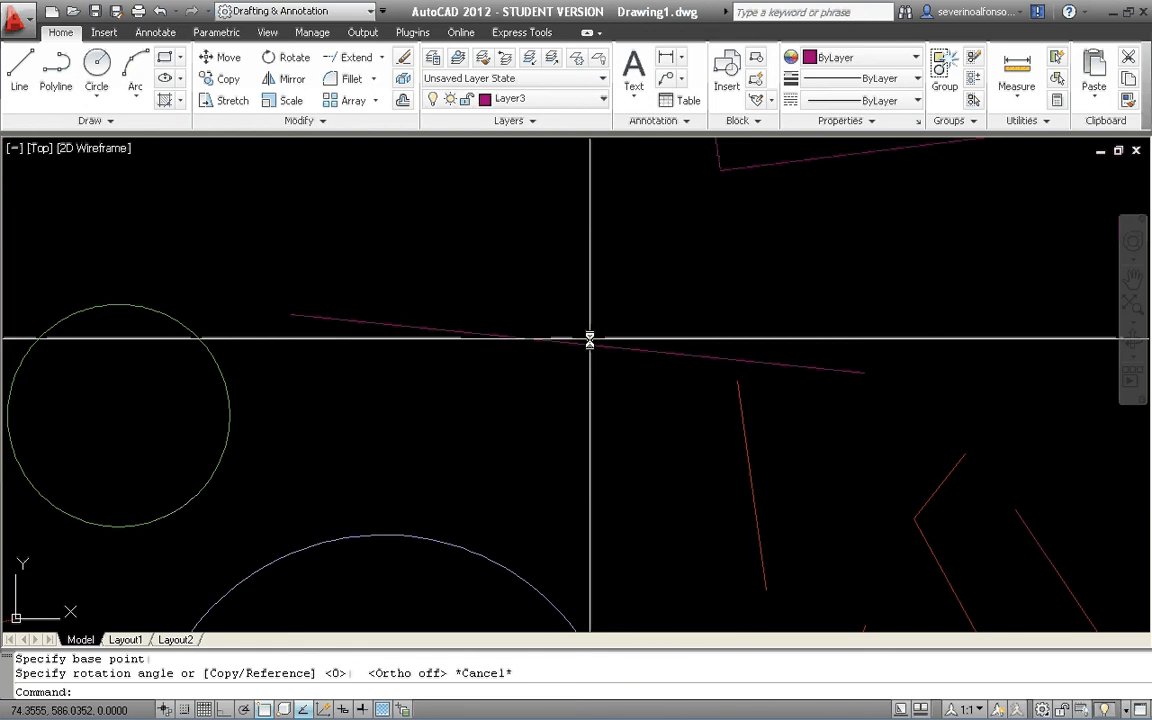
Rotate the long magenta line about its midpoint by Reference, aligning its right half with the upper endpoint of the short magenta line.
{"action": "left_click", "coordinate": [288, 57]}
{"action": "left_click", "coordinate": [661, 292]}
{"action": "left_click", "coordinate": [540, 381]}
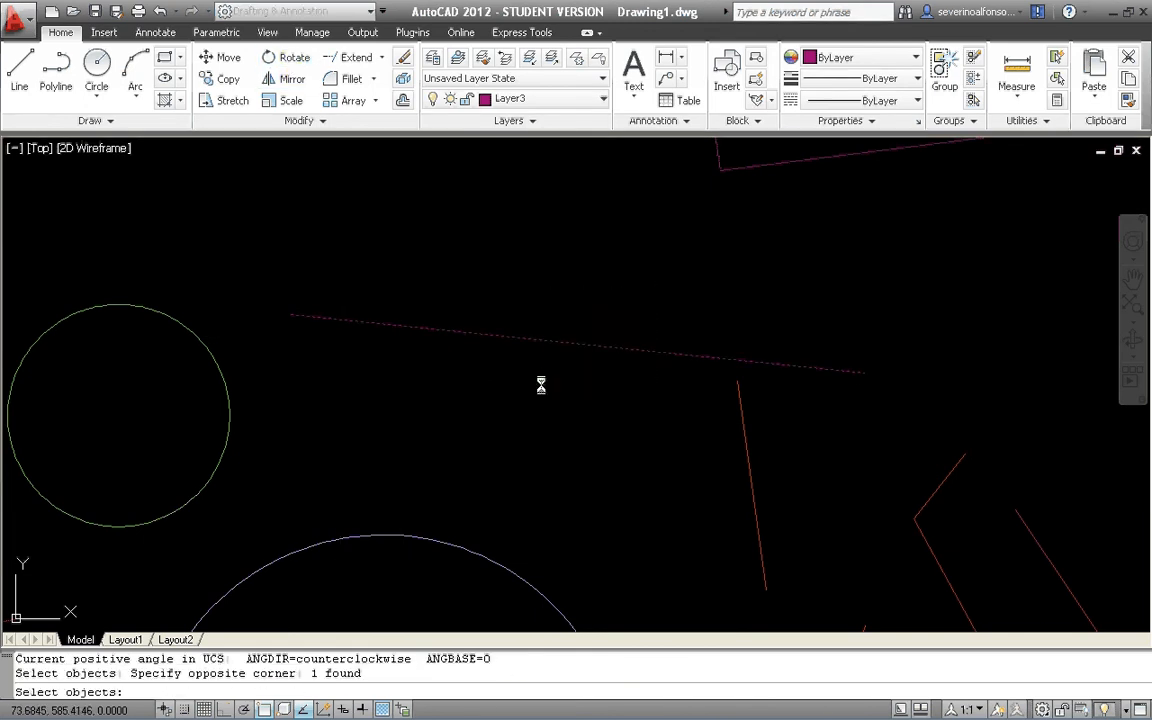
{"action": "key", "text": "Return"}
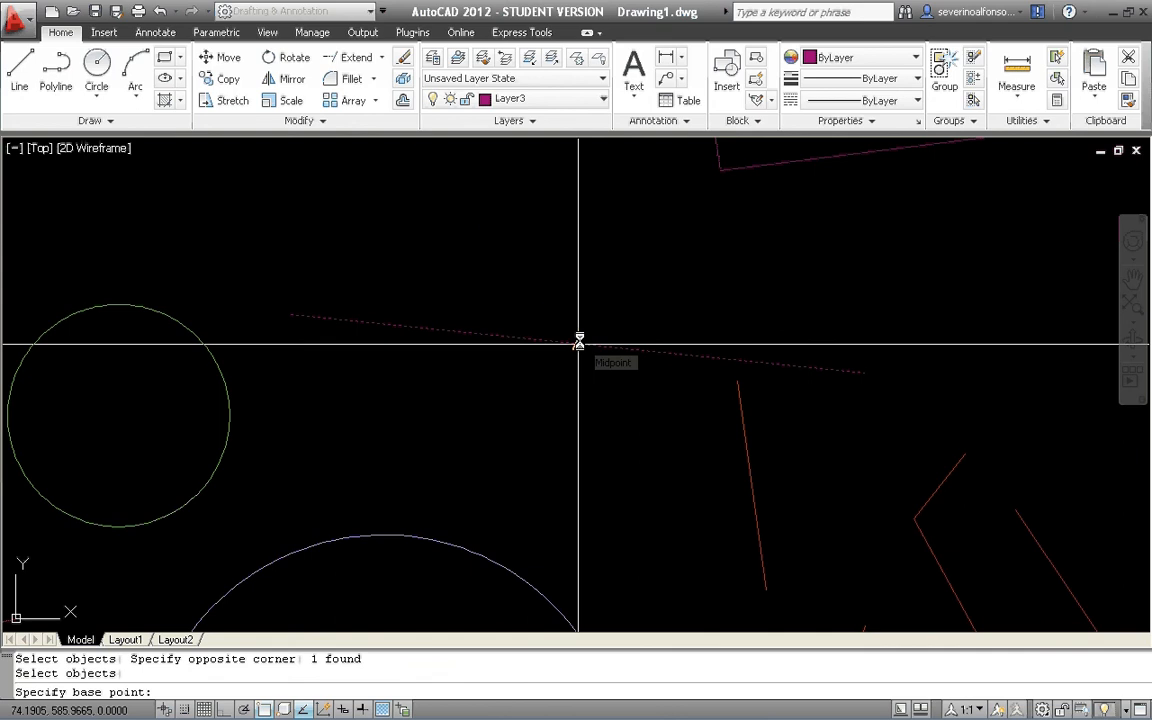
{"action": "left_click", "coordinate": [577, 344]}
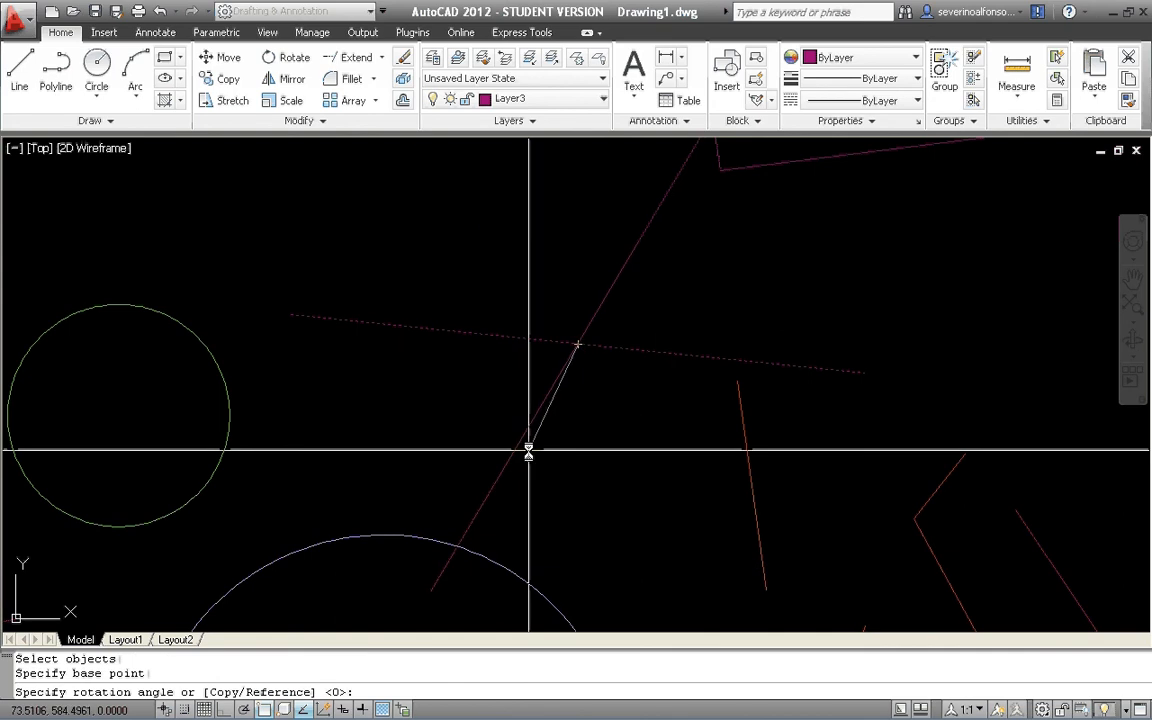
{"action": "scroll", "coordinate": [528, 453], "scroll_direction": "down", "scroll_amount": 4}
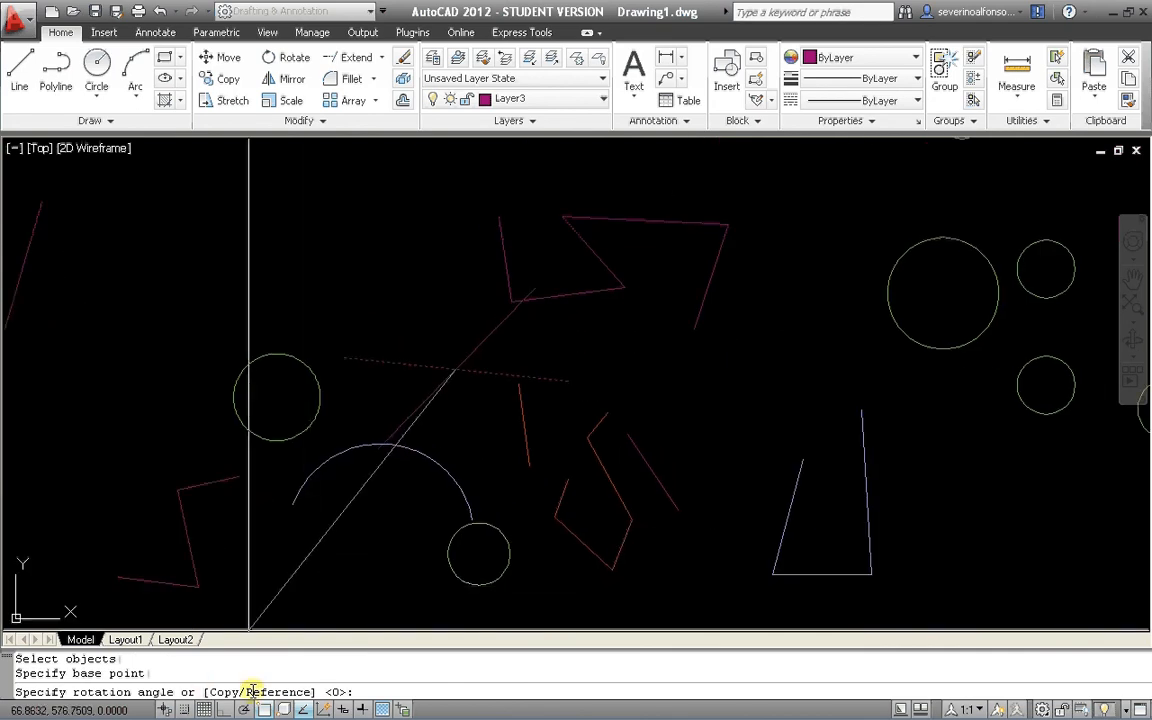
{"action": "type", "text": "r"}
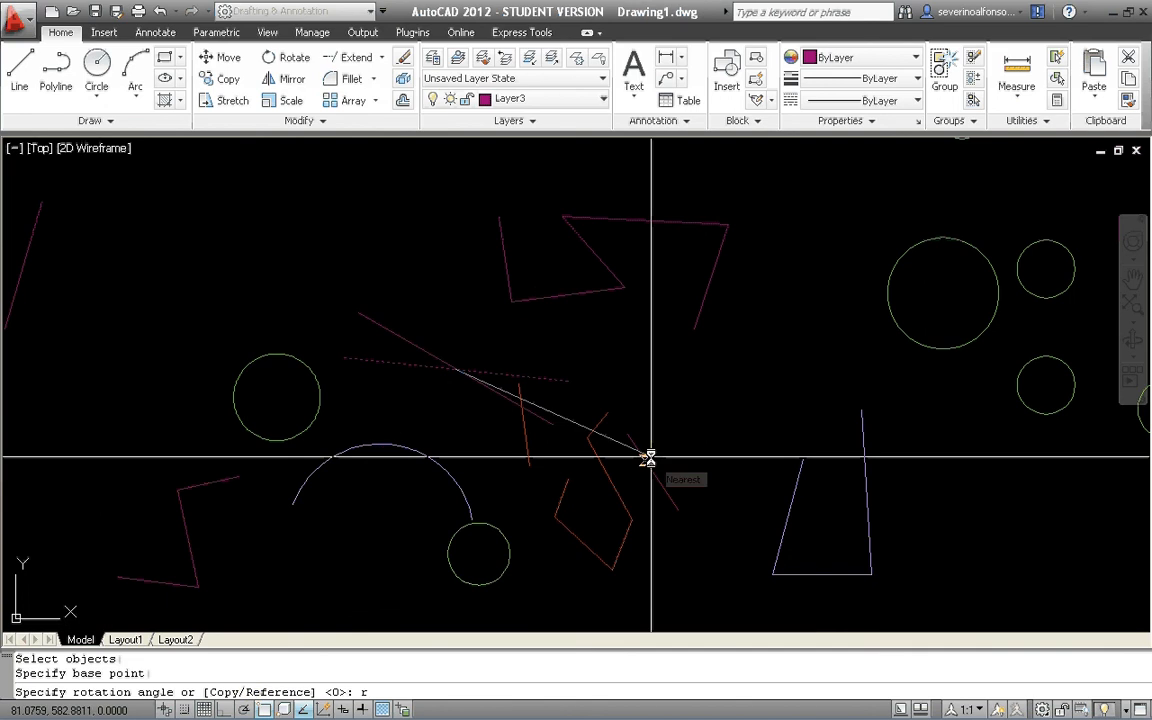
{"action": "key", "text": "Return"}
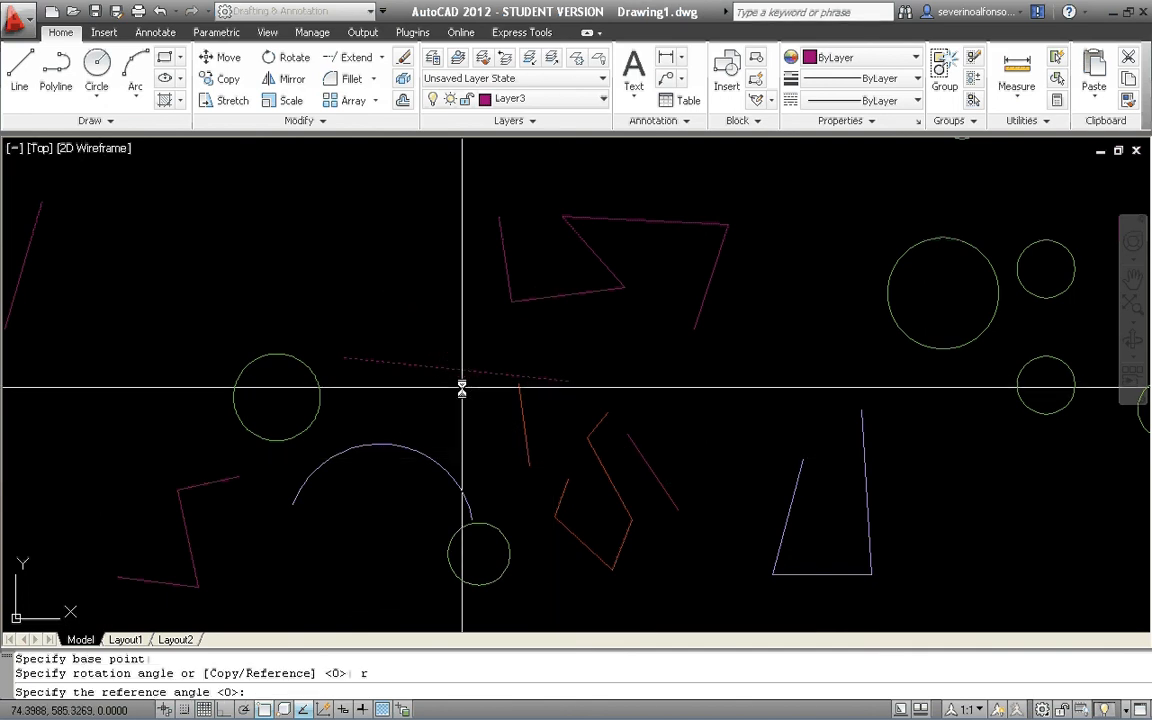
{"action": "scroll", "coordinate": [460, 386], "scroll_direction": "up", "scroll_amount": 3}
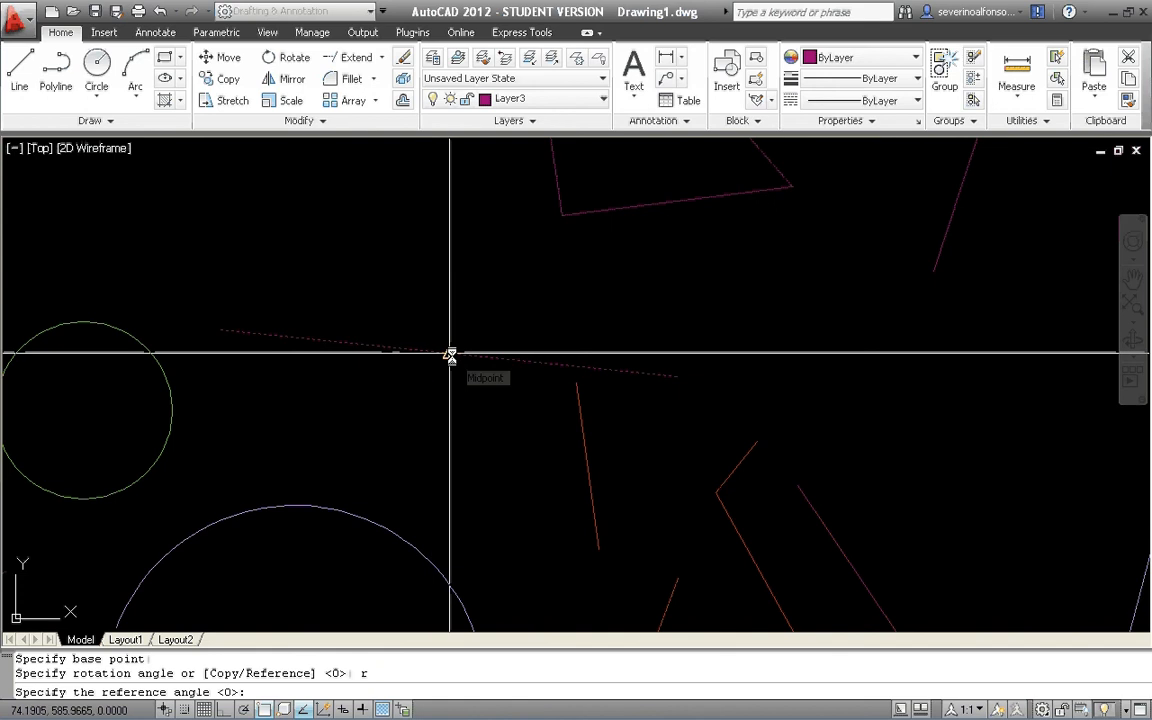
{"action": "left_click", "coordinate": [450, 355]}
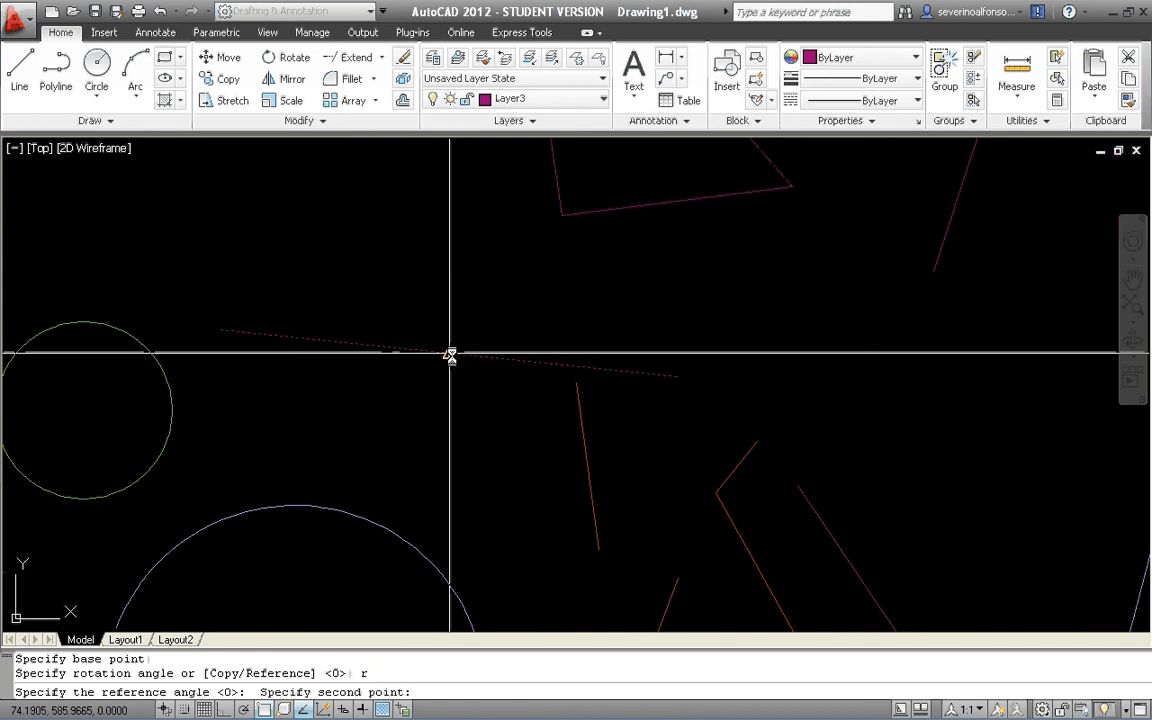
{"action": "left_click", "coordinate": [677, 376]}
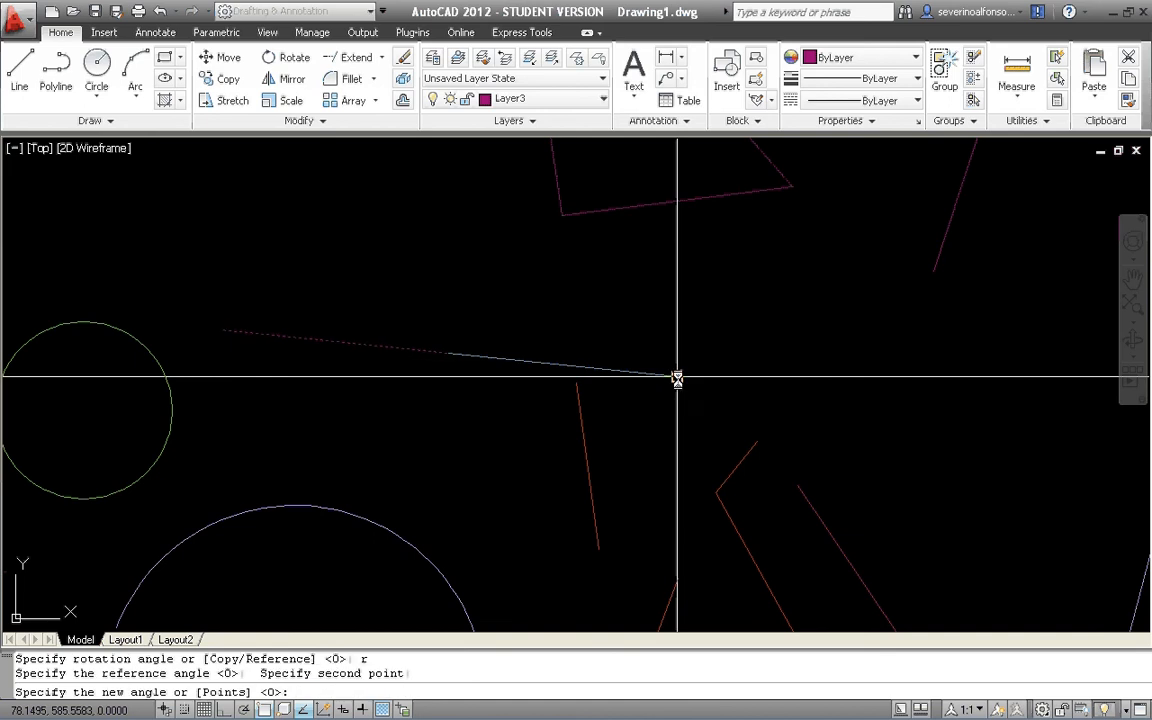
{"action": "left_click", "coordinate": [797, 486]}
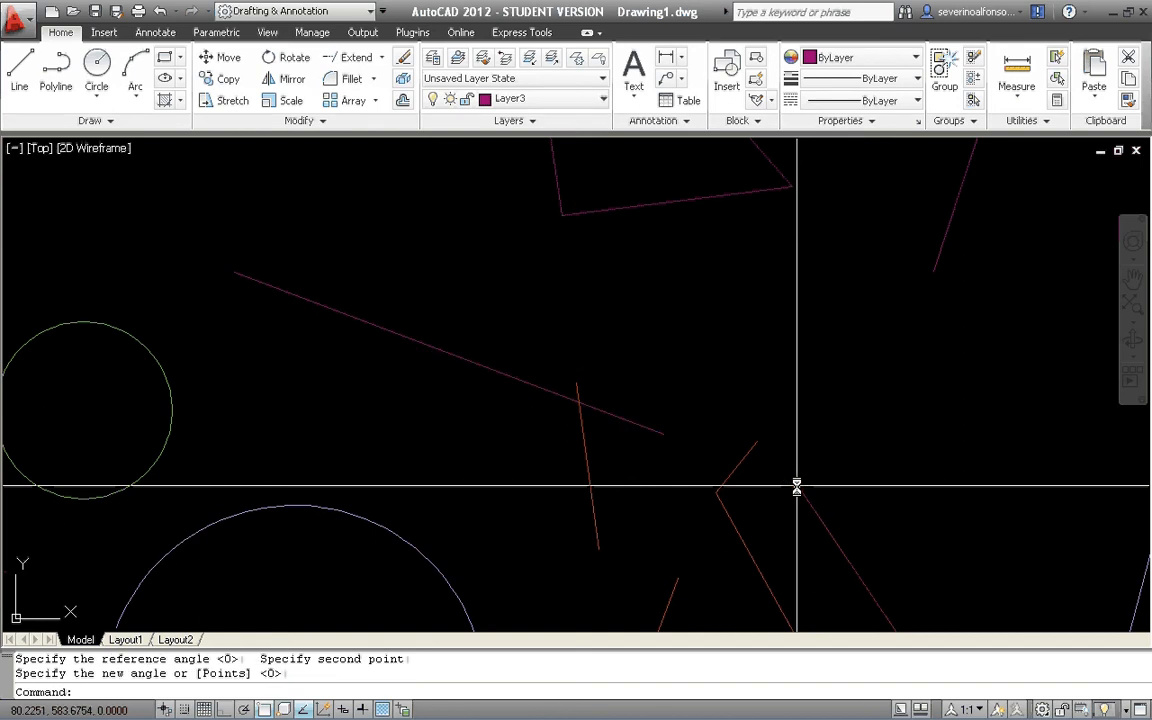
{"action": "scroll", "coordinate": [699, 399], "scroll_direction": "down", "scroll_amount": 3}
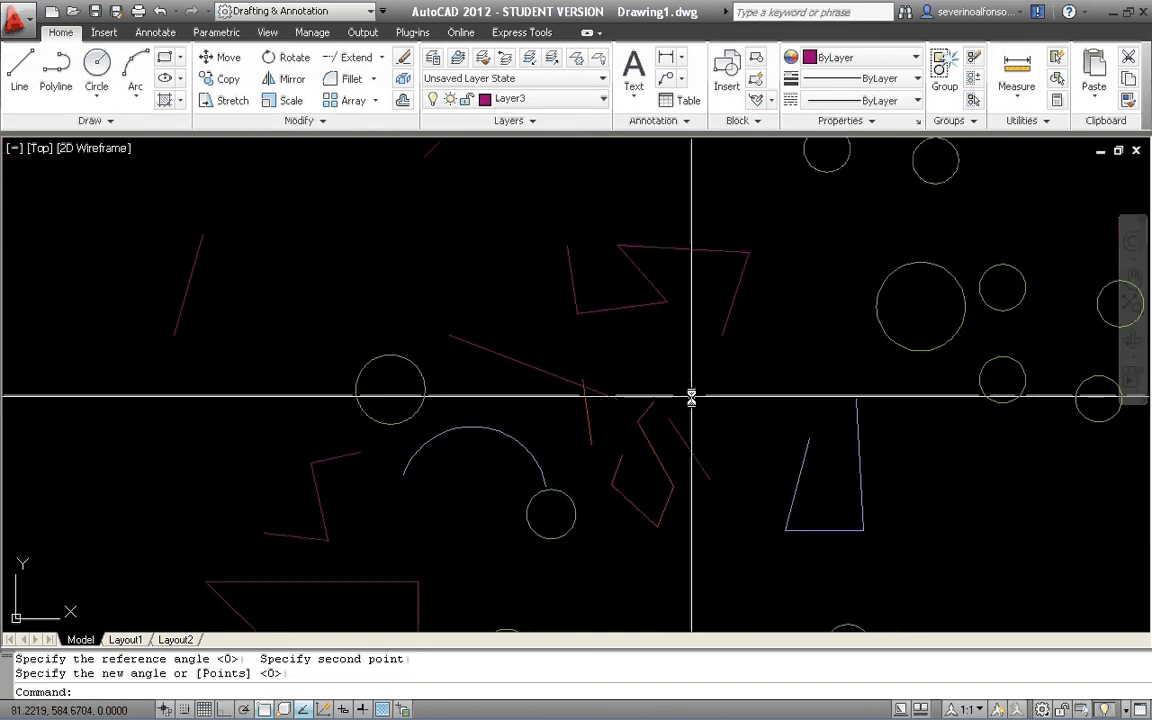
{"action": "key", "text": "Escape"}
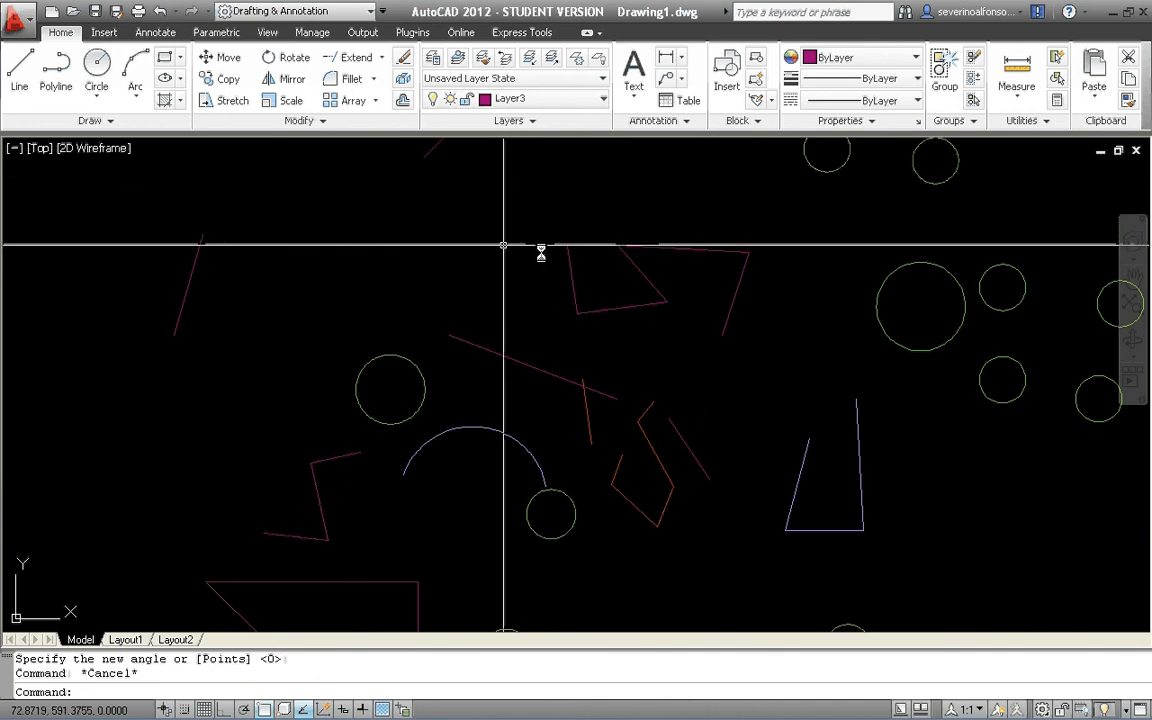
Mirror the largest green circle across a slightly slanted, near-vertical line on its left side, keeping the source object.
{"action": "left_click", "coordinate": [287, 78]}
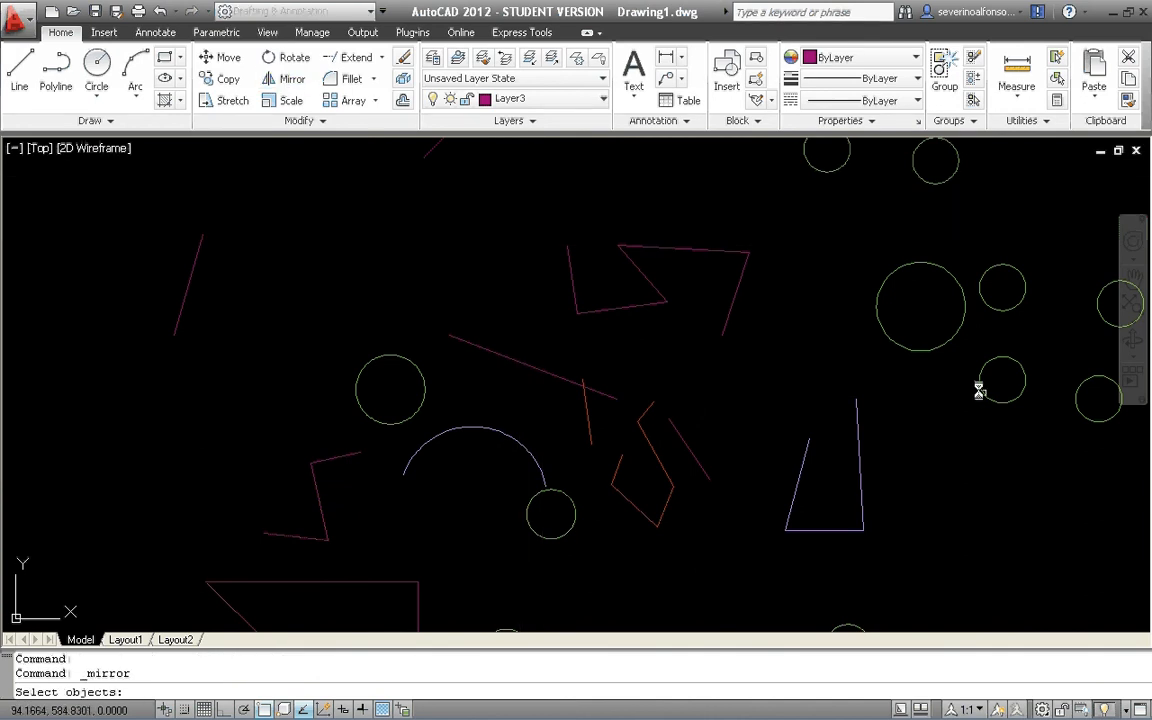
{"action": "scroll", "coordinate": [977, 388], "scroll_direction": "up", "scroll_amount": 5}
{"action": "left_click", "coordinate": [680, 272]}
{"action": "left_click", "coordinate": [666, 285]}
{"action": "key", "text": "Return"}
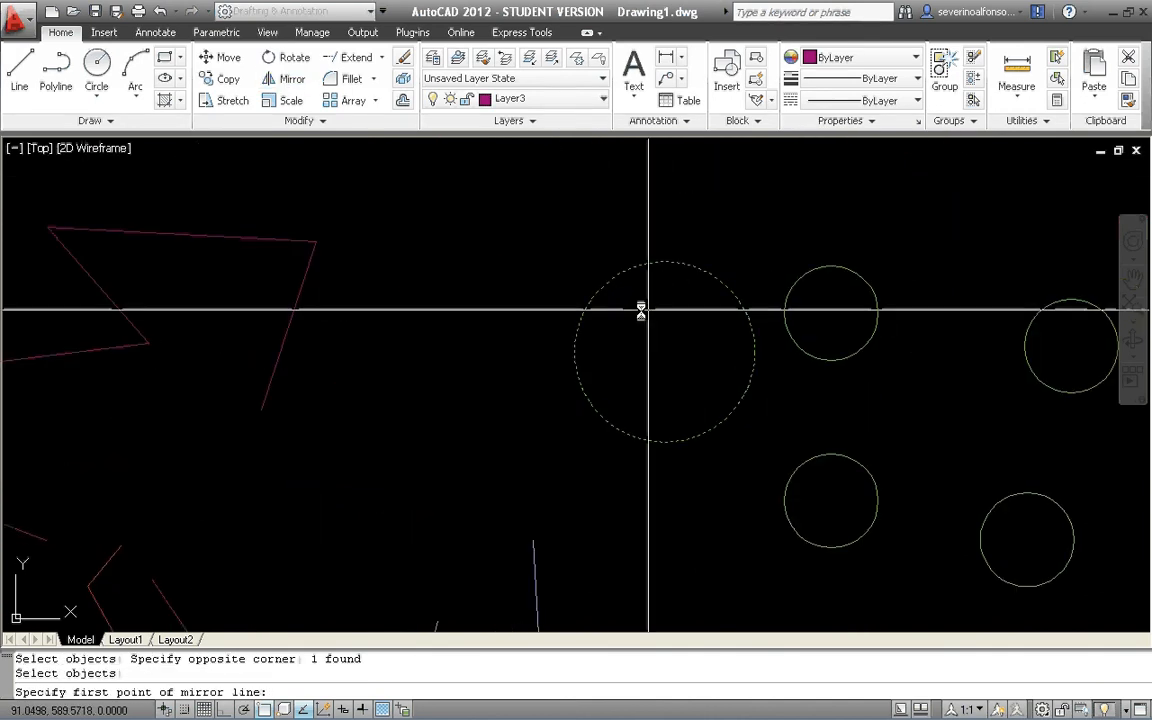
{"action": "left_click", "coordinate": [568, 235]}
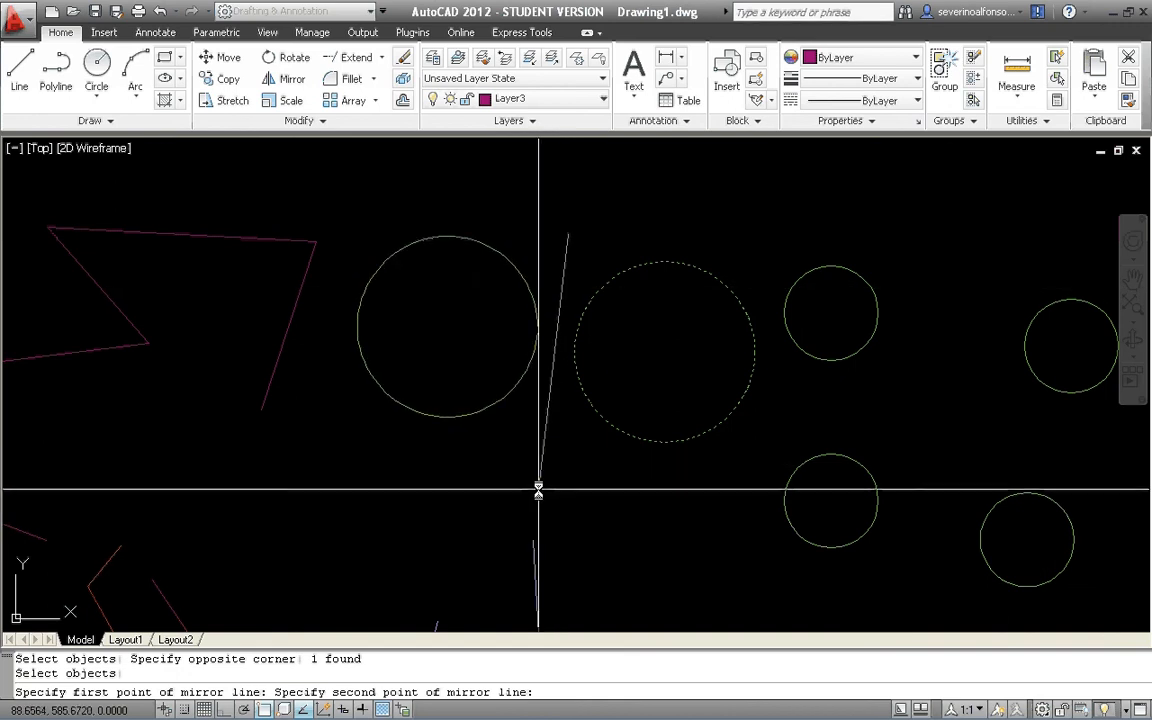
{"action": "left_click", "coordinate": [538, 491]}
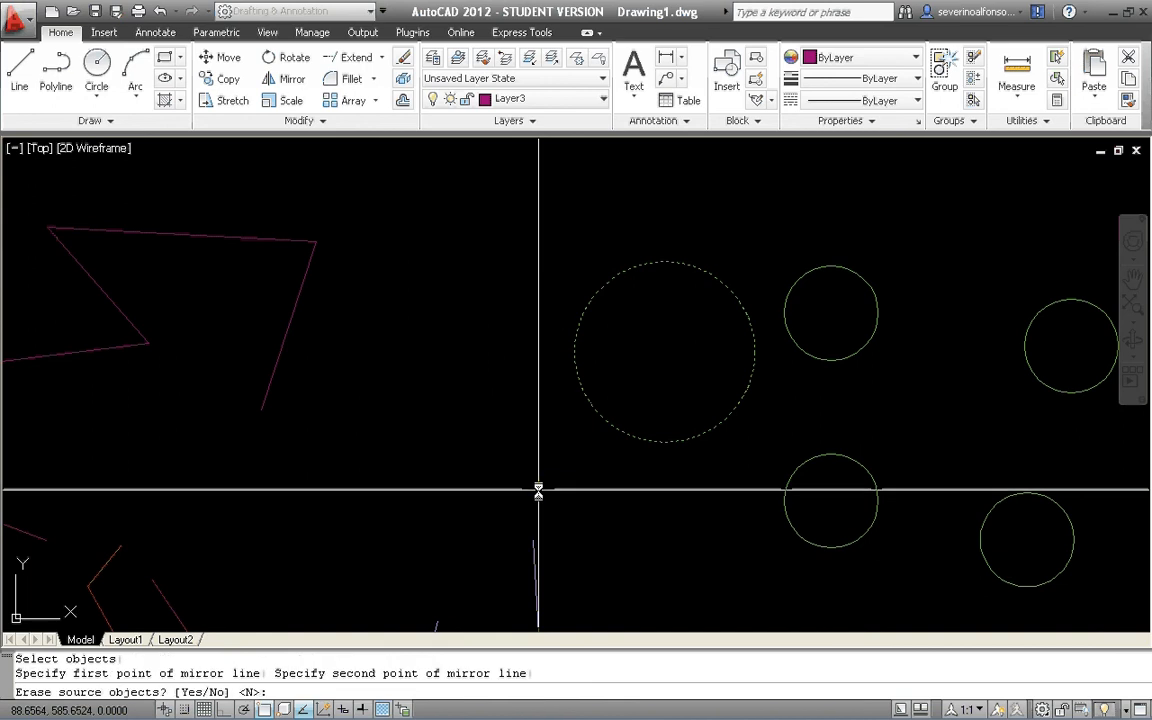
{"action": "key", "text": "Return"}
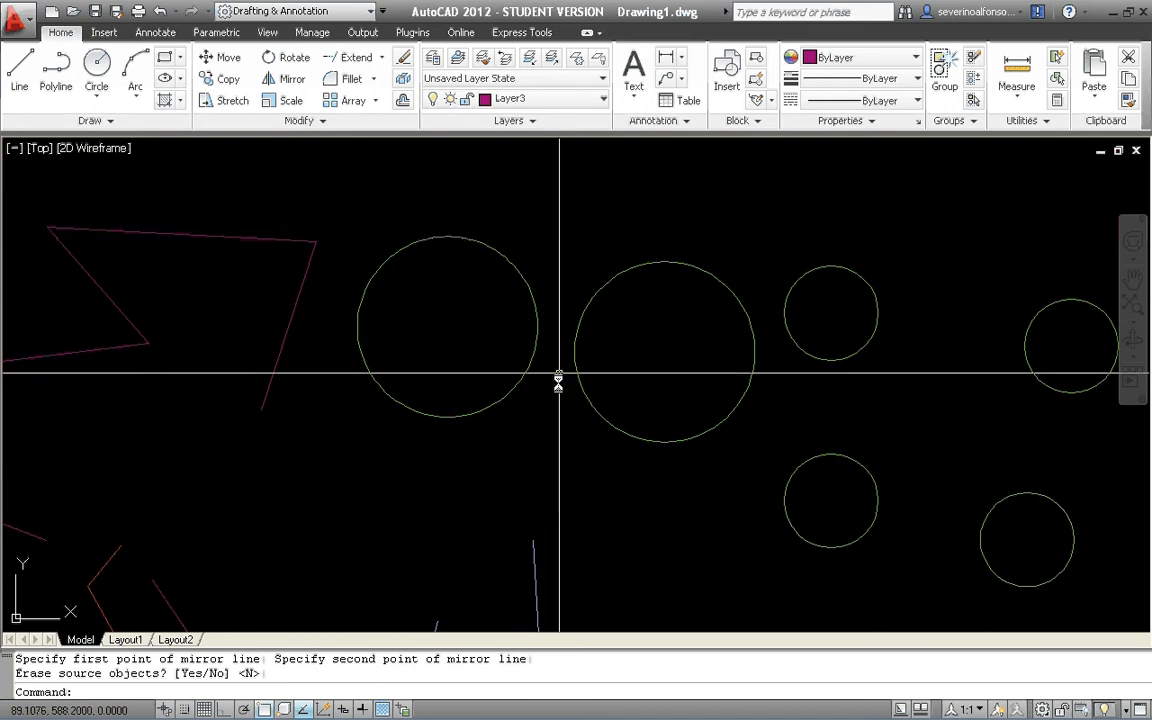
Erase the two large green circles between the magenta zigzag and the small circles.
{"action": "left_click", "coordinate": [661, 284]}
{"action": "left_click", "coordinate": [469, 306]}
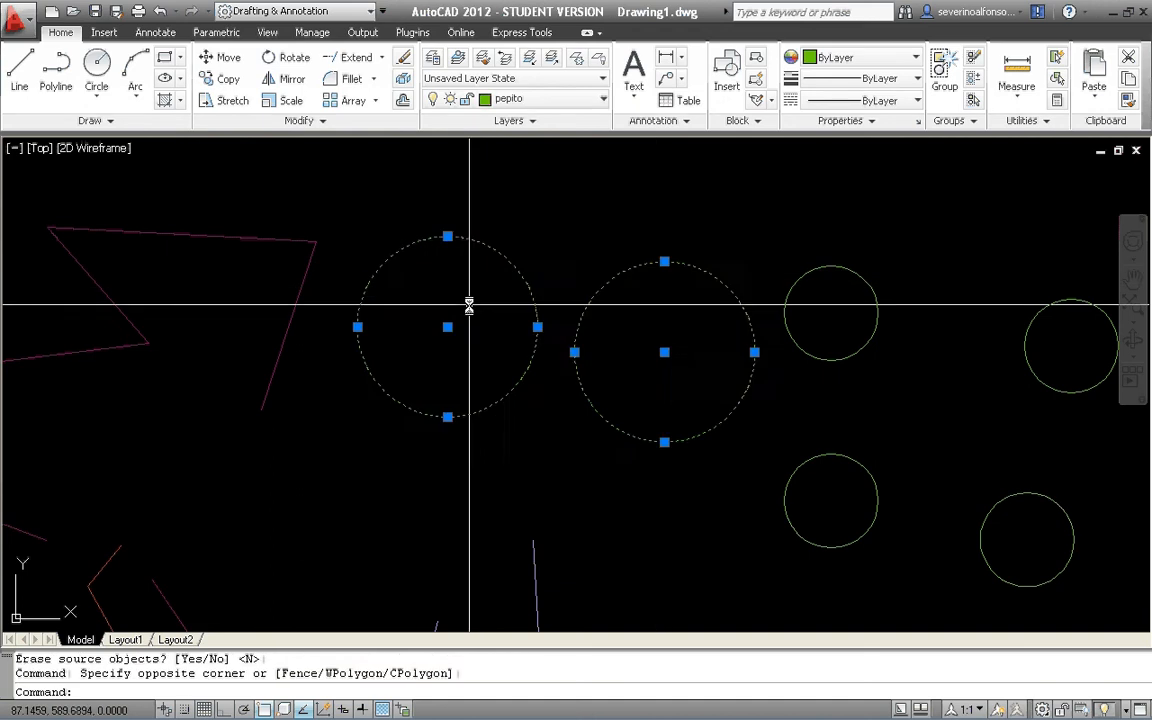
{"action": "scroll", "coordinate": [471, 309], "scroll_direction": "down", "scroll_amount": 6}
{"action": "type", "text": "e"}
{"action": "key", "text": "Return"}
{"action": "middle_click_drag", "start_coordinate": [360, 321], "coordinate": [653, 306]}
{"action": "key", "text": "Escape"}
{"action": "key", "text": "Escape"}
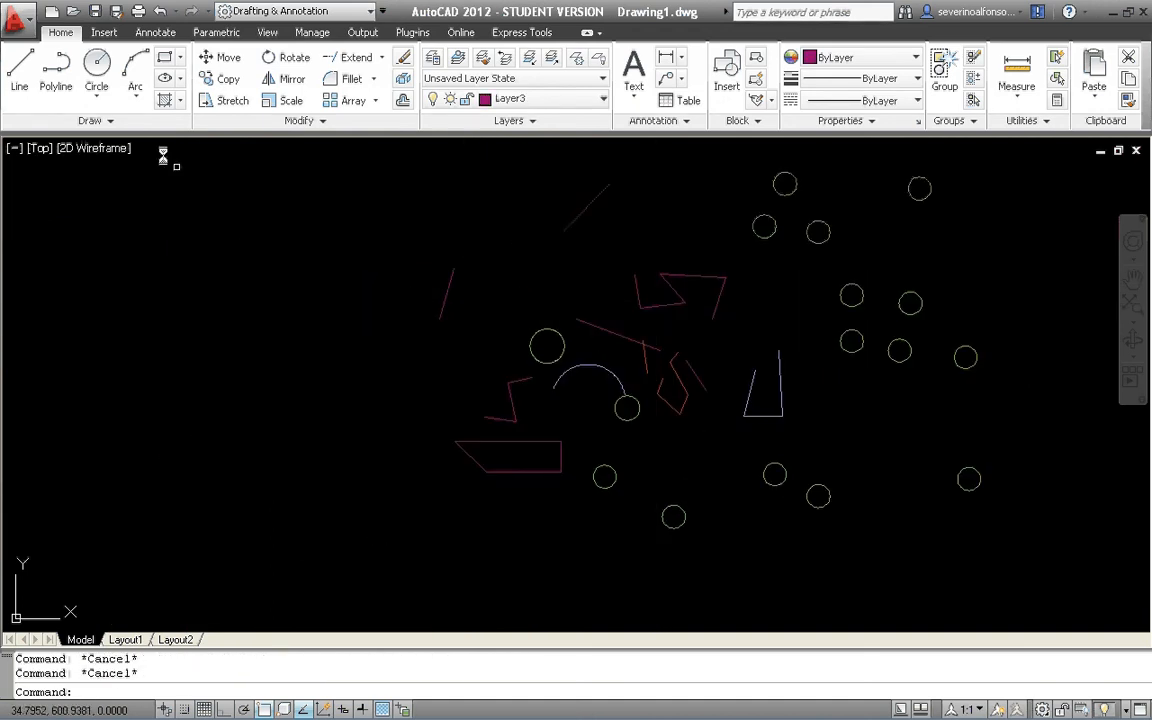
Draw a seven-segment zigzag polyline in the empty area left of the existing objects.
{"action": "type", "text": "pl"}
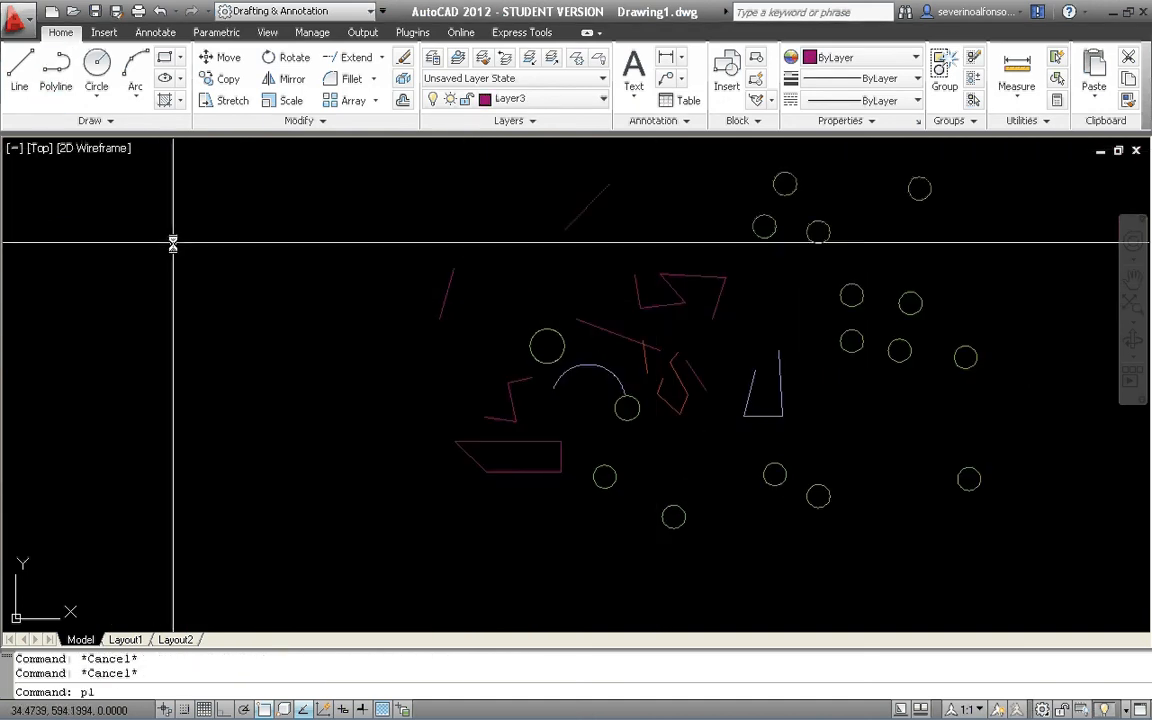
{"action": "key", "text": "Return"}
{"action": "left_click", "coordinate": [124, 321]}
{"action": "left_click", "coordinate": [153, 268]}
{"action": "left_click", "coordinate": [174, 388]}
{"action": "left_click", "coordinate": [218, 294]}
{"action": "left_click", "coordinate": [254, 410]}
{"action": "left_click", "coordinate": [310, 336]}
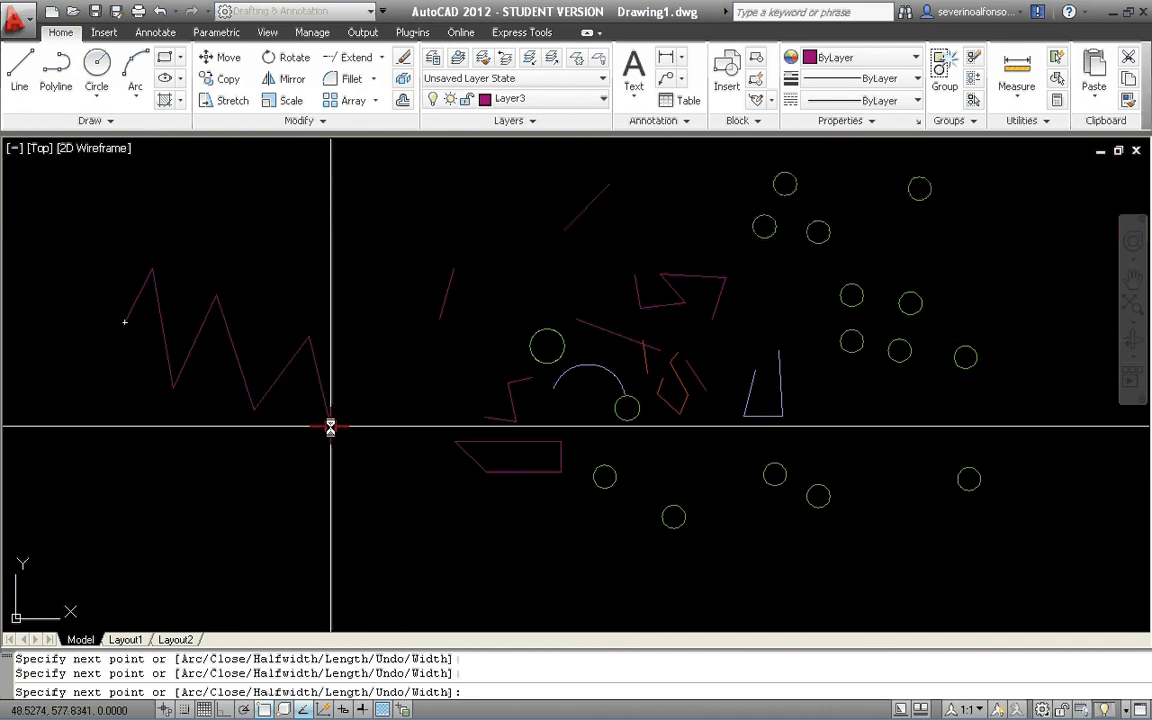
{"action": "left_click", "coordinate": [330, 427]}
{"action": "left_click", "coordinate": [382, 340]}
{"action": "key", "text": "Return"}
{"action": "scroll", "coordinate": [380, 314], "scroll_direction": "up", "scroll_amount": 4}
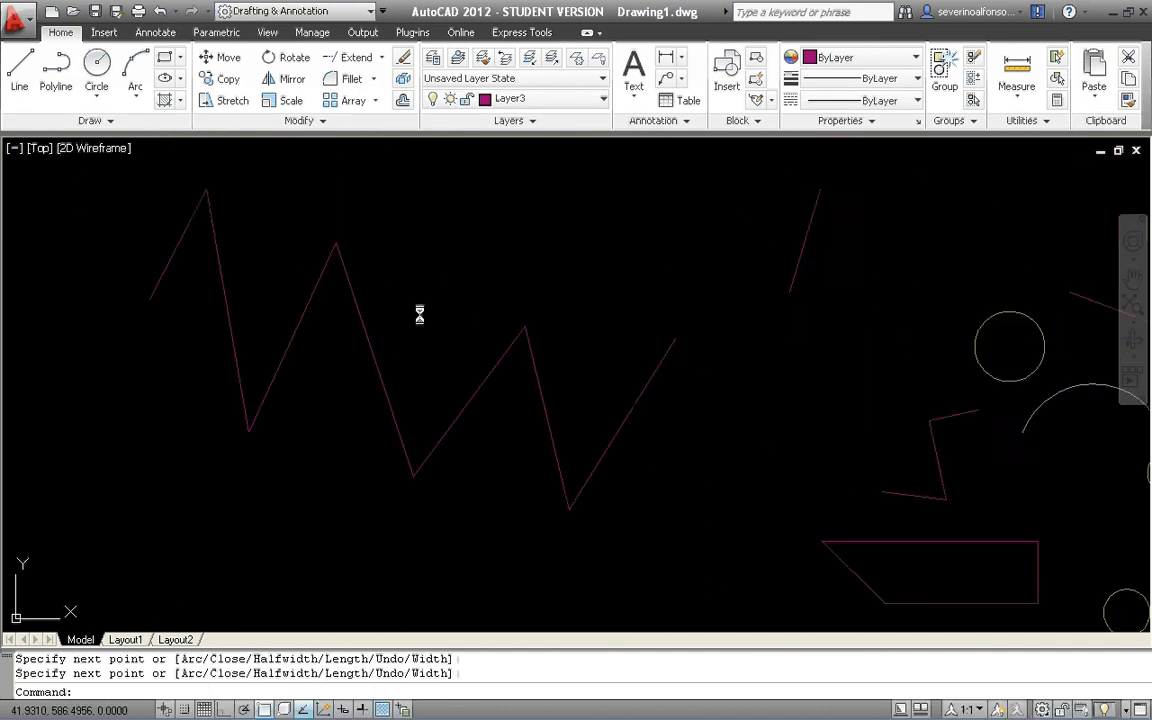
{"action": "scroll", "coordinate": [420, 314], "scroll_direction": "down", "scroll_amount": 3}
{"action": "key", "text": "Escape"}
{"action": "key", "text": "Escape"}
Draw an eight-segment zigzag of separate lines just above the new zigzag polyline.
{"action": "type", "text": "l"}
{"action": "key", "text": "Return"}
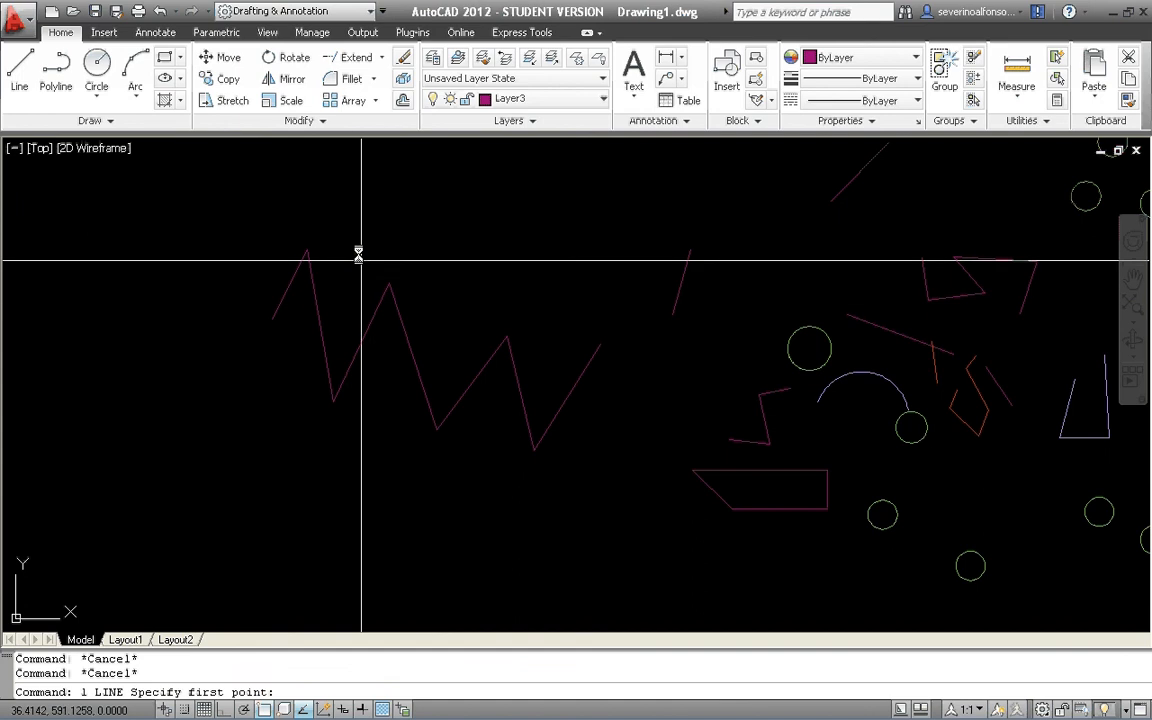
{"action": "left_click", "coordinate": [317, 167]}
{"action": "left_click", "coordinate": [349, 228]}
{"action": "left_click", "coordinate": [391, 177]}
{"action": "left_click", "coordinate": [428, 256]}
{"action": "left_click", "coordinate": [470, 194]}
{"action": "left_click", "coordinate": [489, 301]}
{"action": "left_click", "coordinate": [564, 214]}
{"action": "left_click", "coordinate": [565, 301]}
{"action": "left_click", "coordinate": [624, 218]}
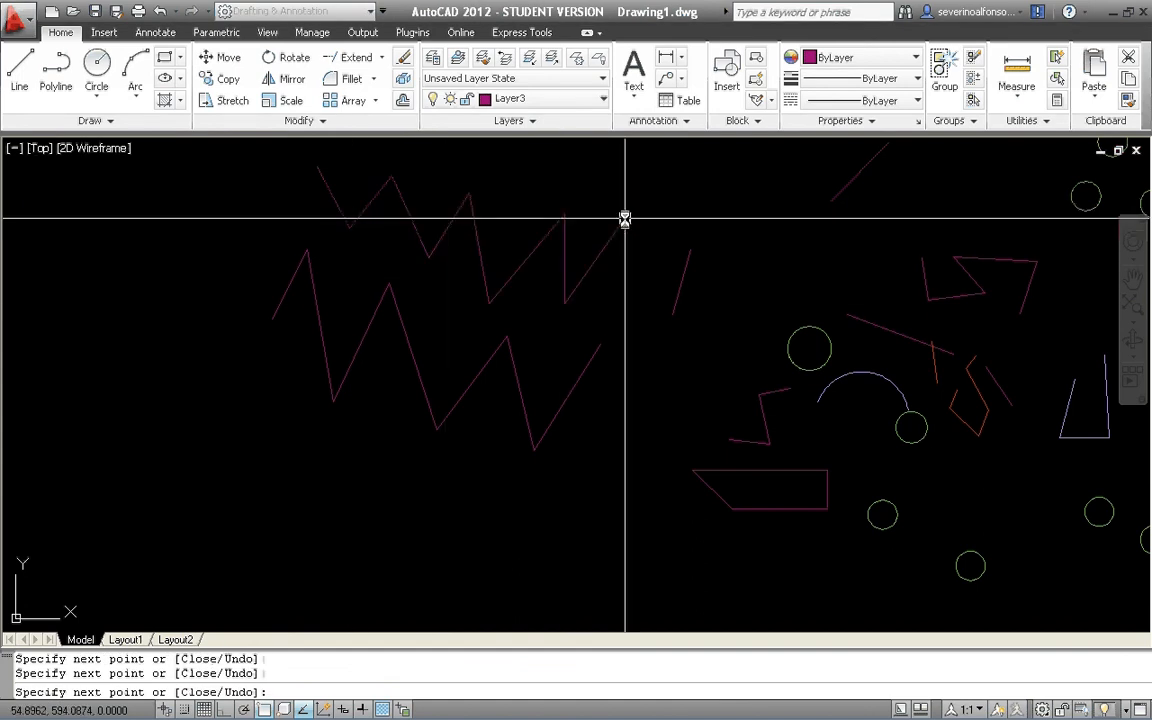
{"action": "key", "text": "Return"}
Select one middle segment of the upper zigzag to check how its lines are grouped, and clear the selection.
{"action": "scroll", "coordinate": [519, 270], "scroll_direction": "up", "scroll_amount": 4}
{"action": "scroll", "coordinate": [518, 348], "scroll_direction": "down", "scroll_amount": 5}
{"action": "scroll", "coordinate": [519, 348], "scroll_direction": "up", "scroll_amount": 2}
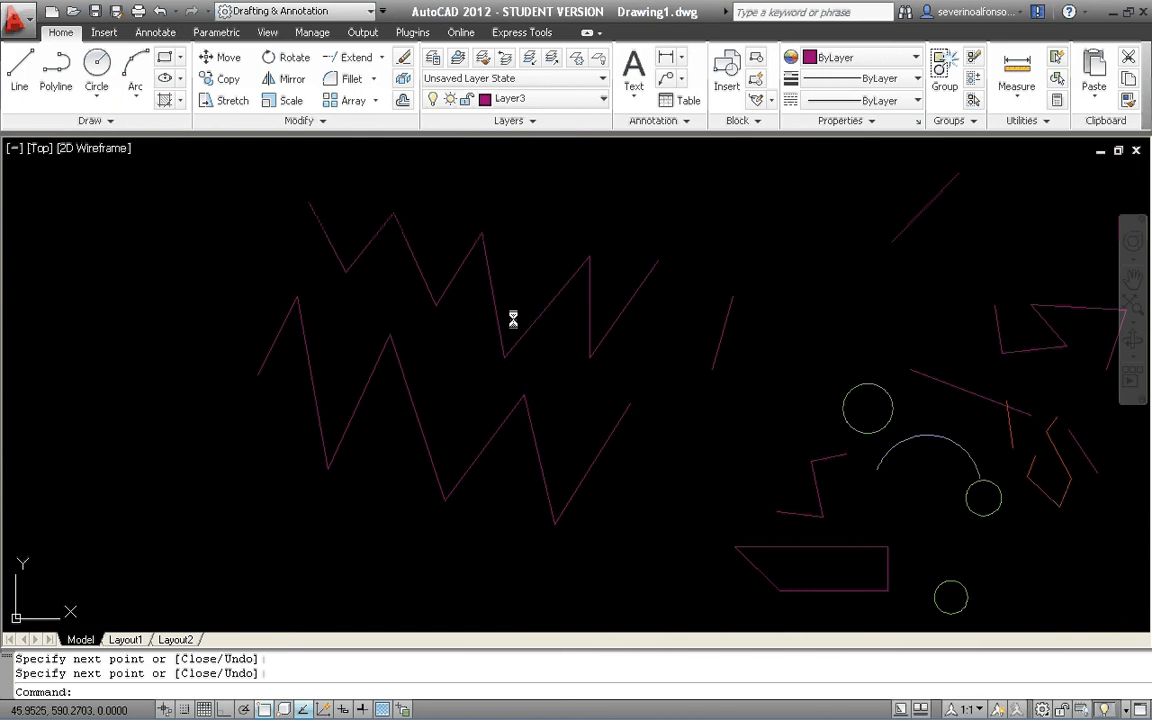
{"action": "left_click", "coordinate": [497, 290]}
{"action": "left_click", "coordinate": [489, 296]}
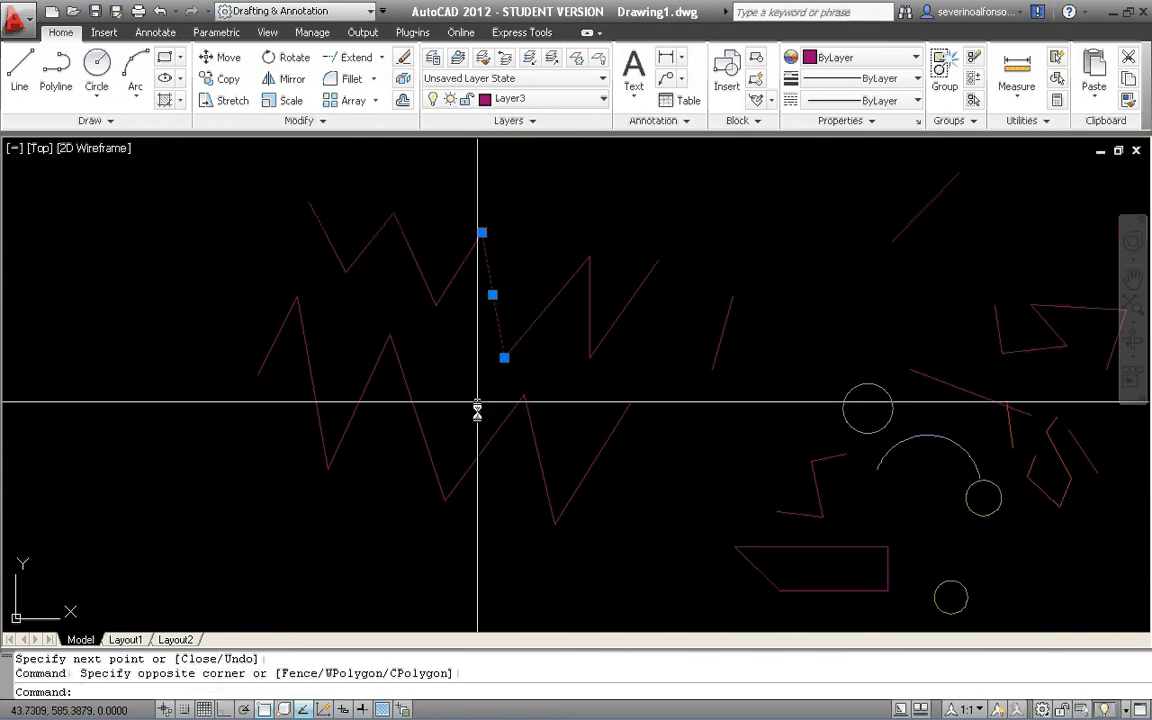
{"action": "key", "text": "Escape"}
Explode the lower zigzag polyline into separate lines and select its first segment on the left.
{"action": "left_click", "coordinate": [611, 432]}
{"action": "left_click", "coordinate": [607, 416]}
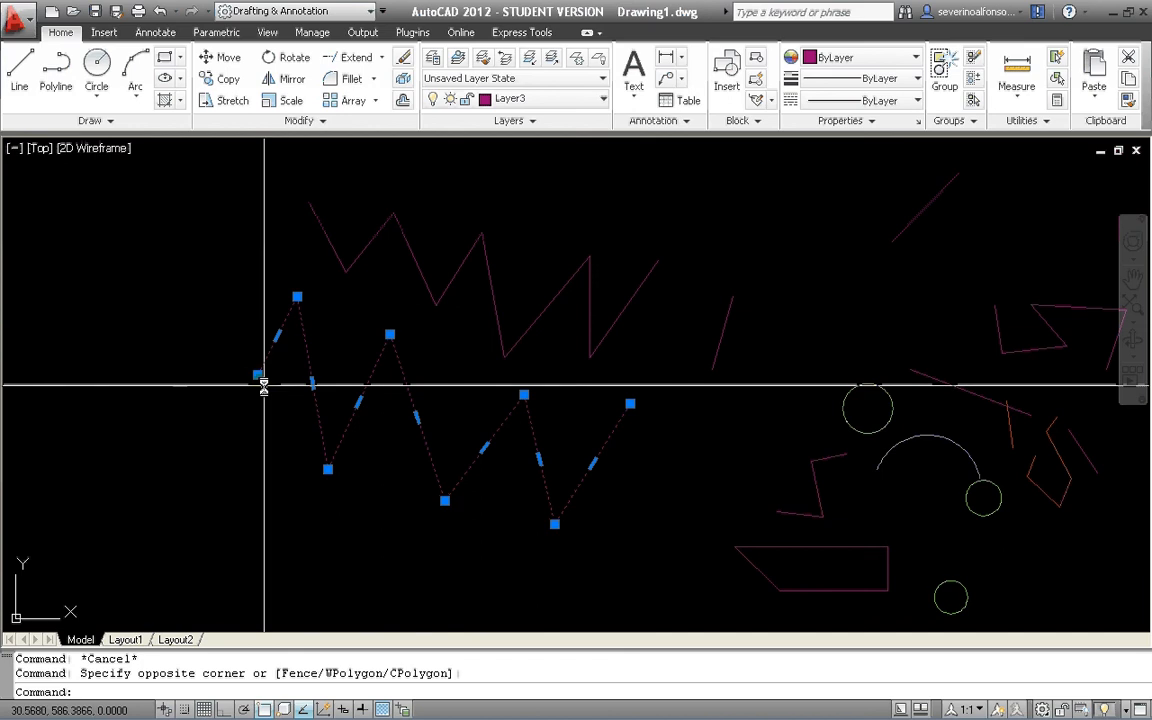
{"action": "type", "text": "explode"}
{"action": "key", "text": "Return"}
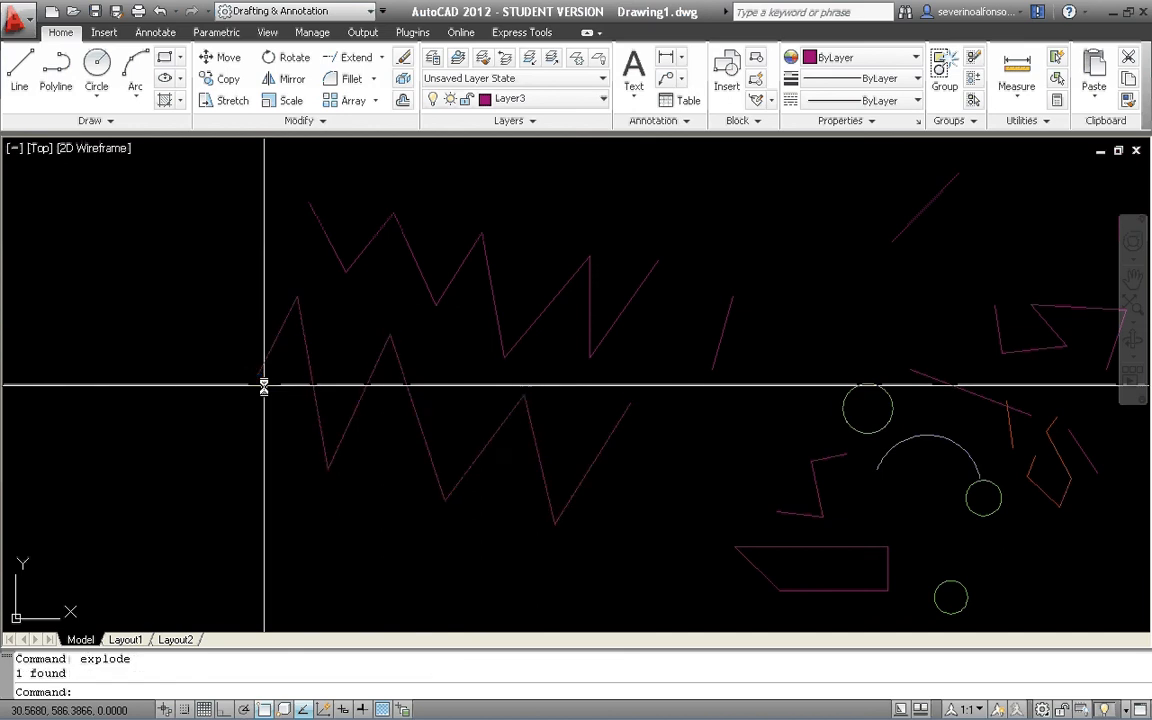
{"action": "left_click_drag", "start_coordinate": [275, 373], "coordinate": [239, 334]}
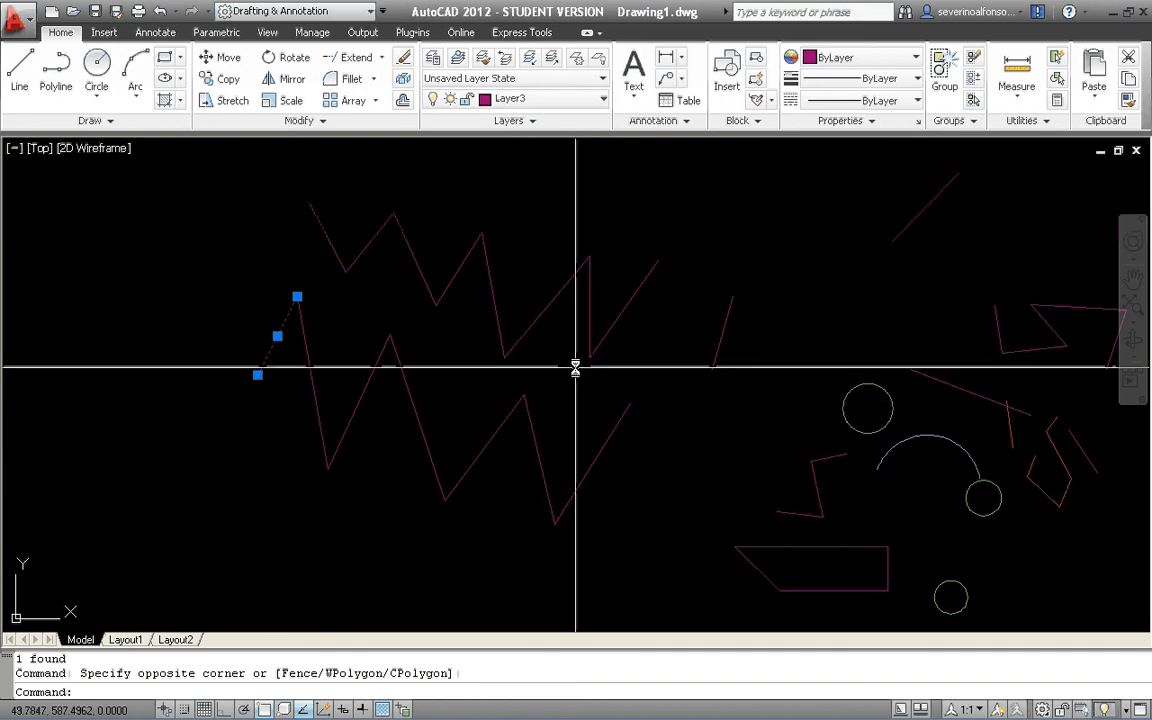
Join the eight separate lines of the upper zigzag into one polyline.
{"action": "key", "text": "Escape"}
{"action": "left_click_drag", "start_coordinate": [668, 289], "coordinate": [334, 184]}
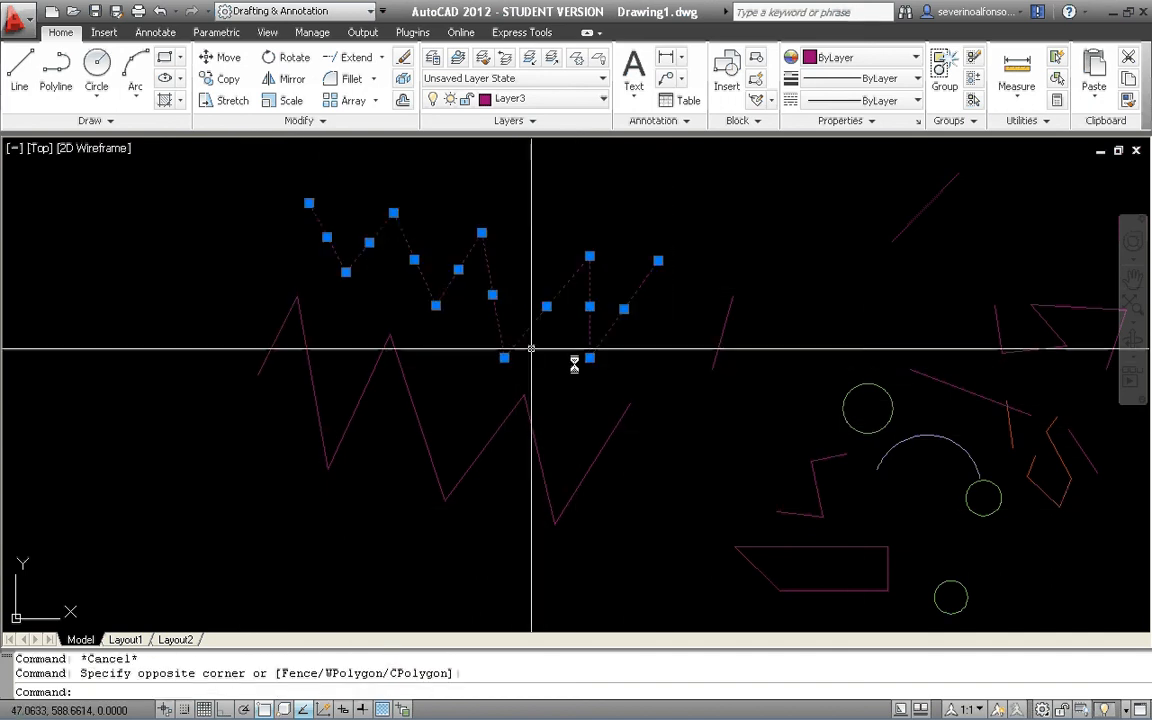
{"action": "type", "text": "join"}
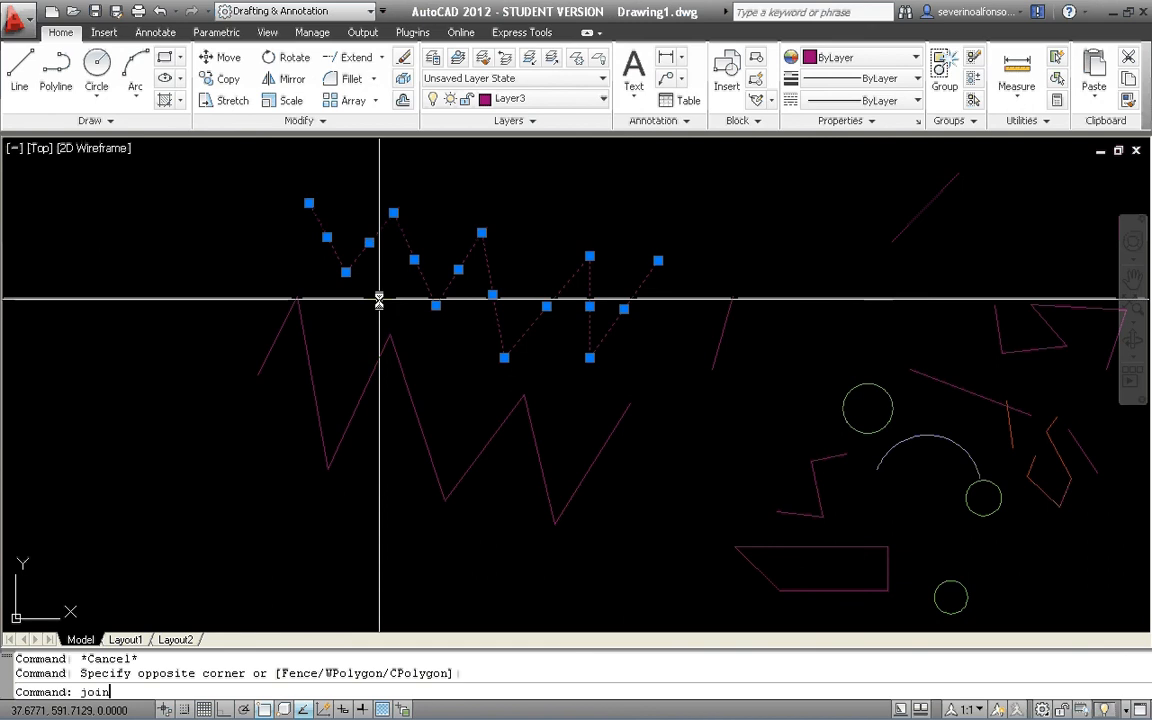
{"action": "key", "text": "Return"}
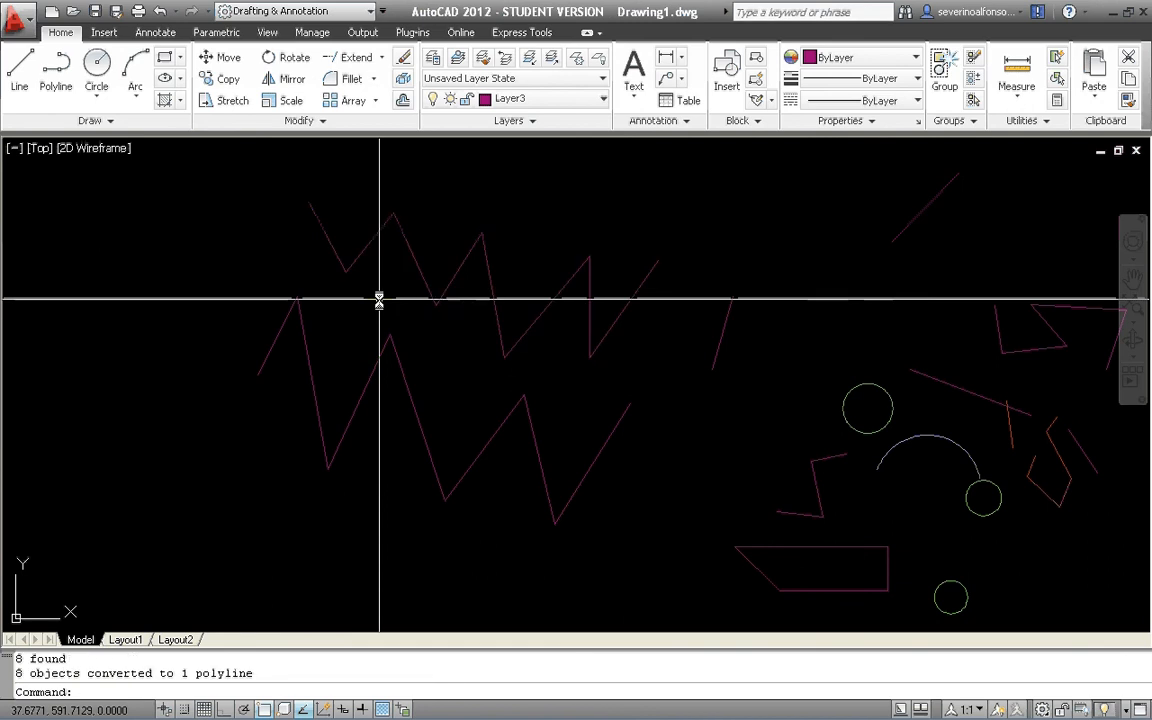
Stretch the first peak of the upper zigzag polyline slightly up and to the right by its grip.
{"action": "left_click", "coordinate": [334, 248]}
{"action": "left_click", "coordinate": [393, 213]}
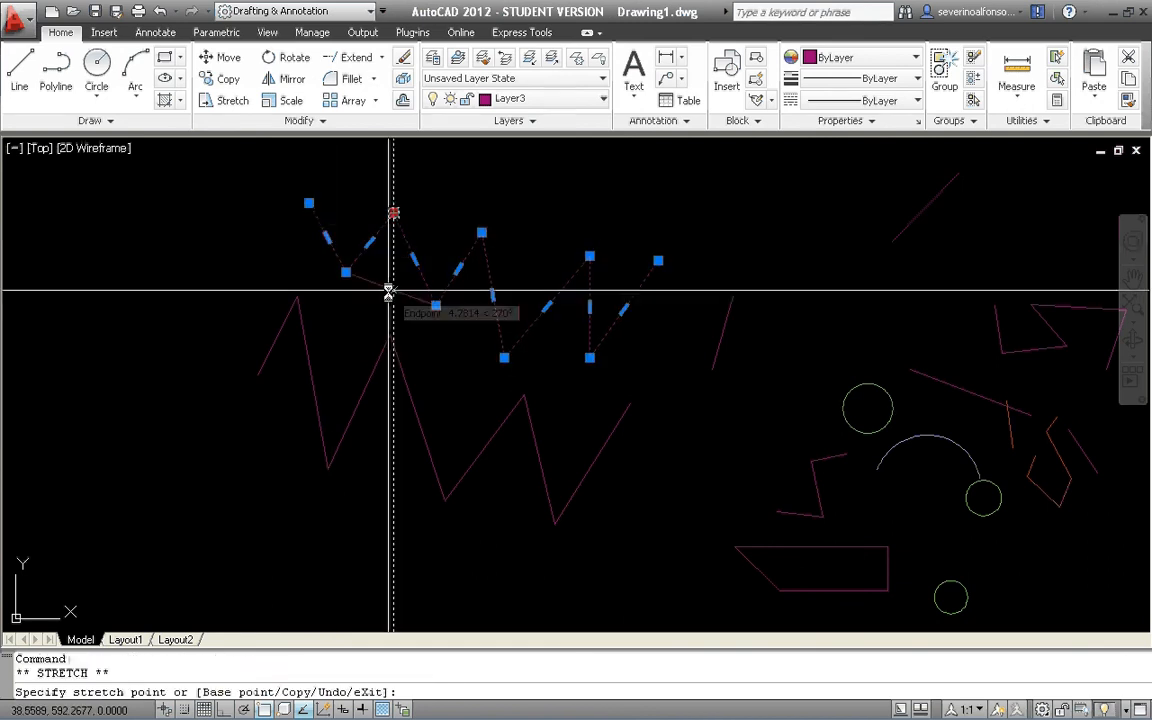
{"action": "key", "text": "Escape"}
{"action": "key", "text": "Escape"}
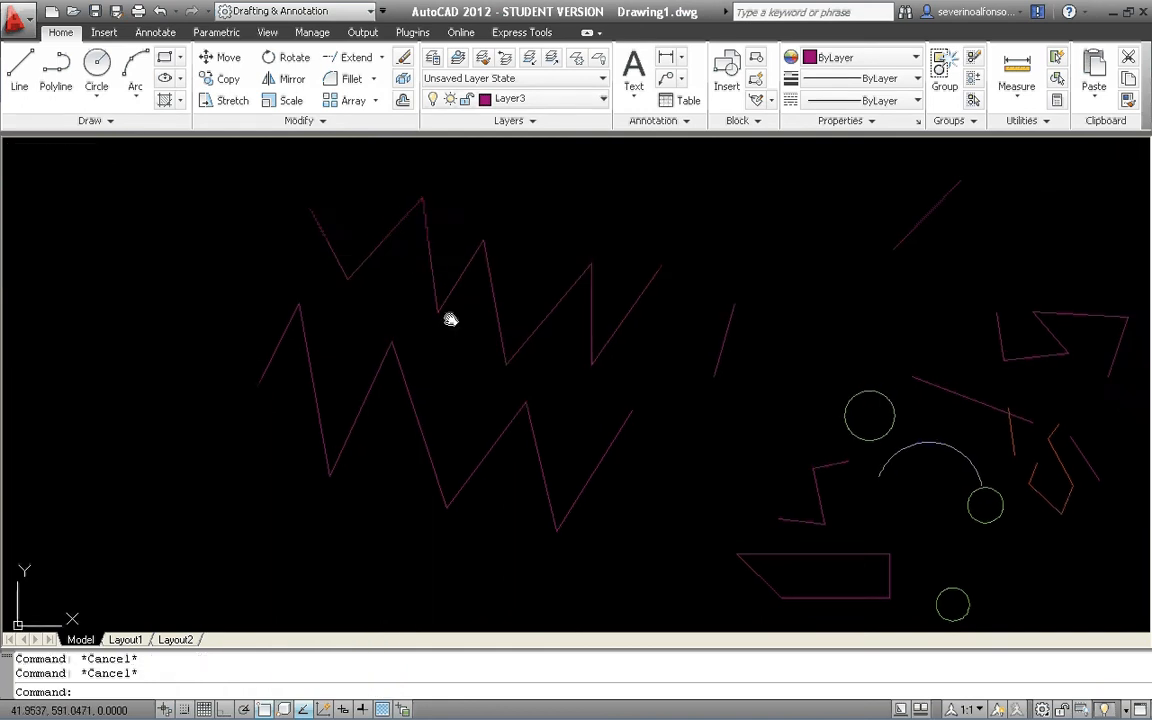
{"action": "middle_click_drag", "start_coordinate": [447, 319], "coordinate": [437, 351]}
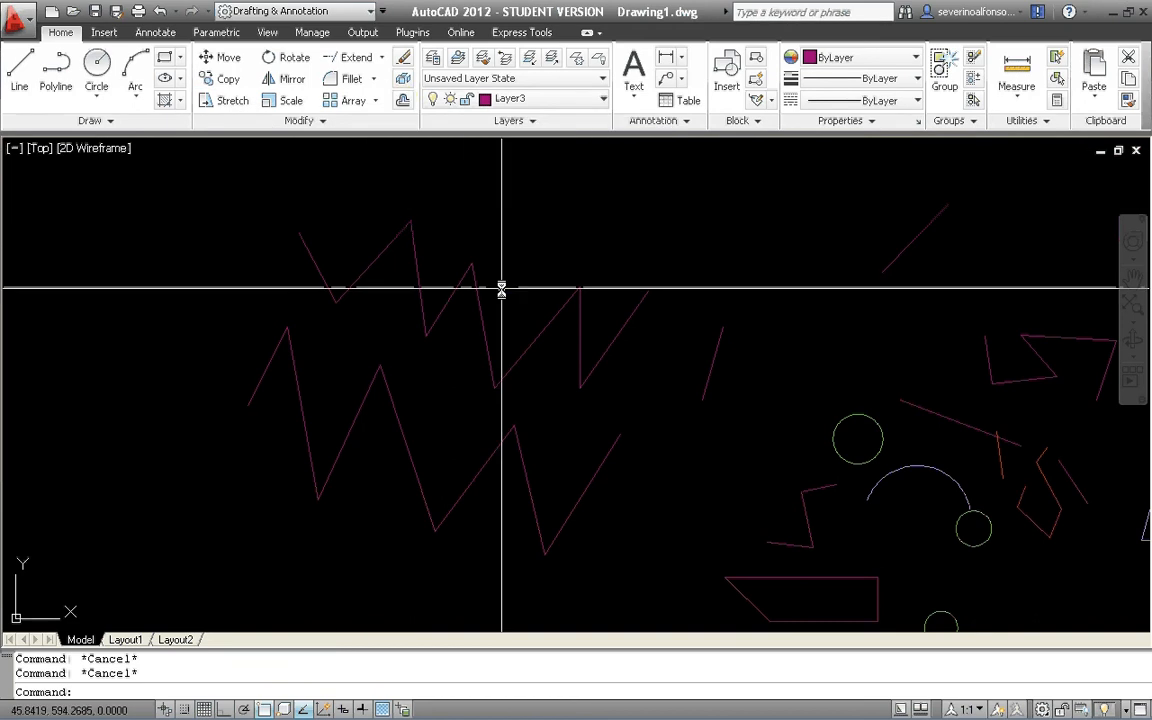
Offset the lower zigzag's first two segments by 1, the first to its upper left and the second to its right.
{"action": "type", "text": "o"}
{"action": "key", "text": "Return"}
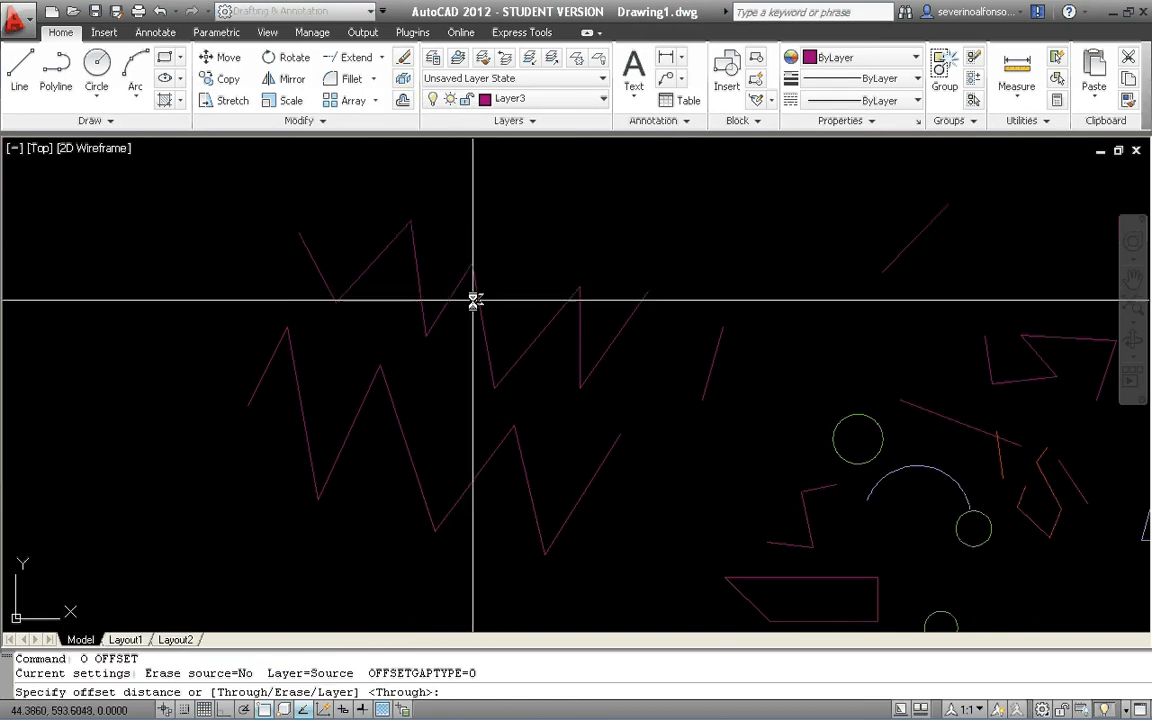
{"action": "scroll", "coordinate": [409, 290], "scroll_direction": "up", "scroll_amount": 5}
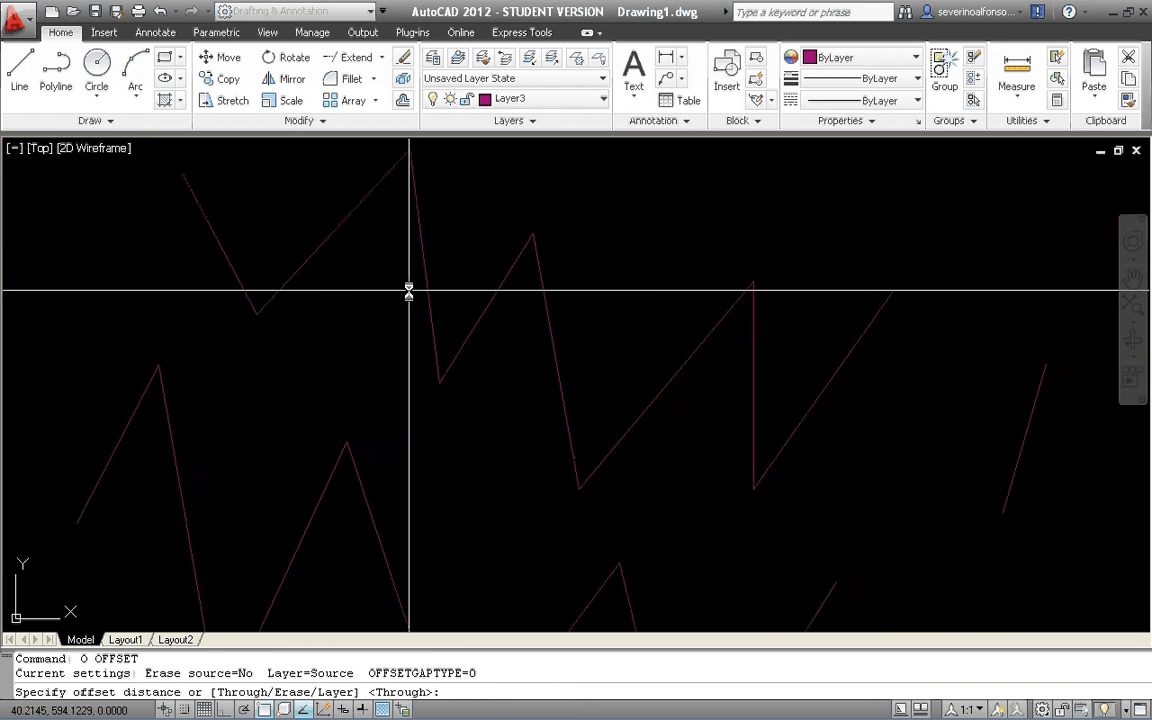
{"action": "scroll", "coordinate": [463, 288], "scroll_direction": "down", "scroll_amount": 6}
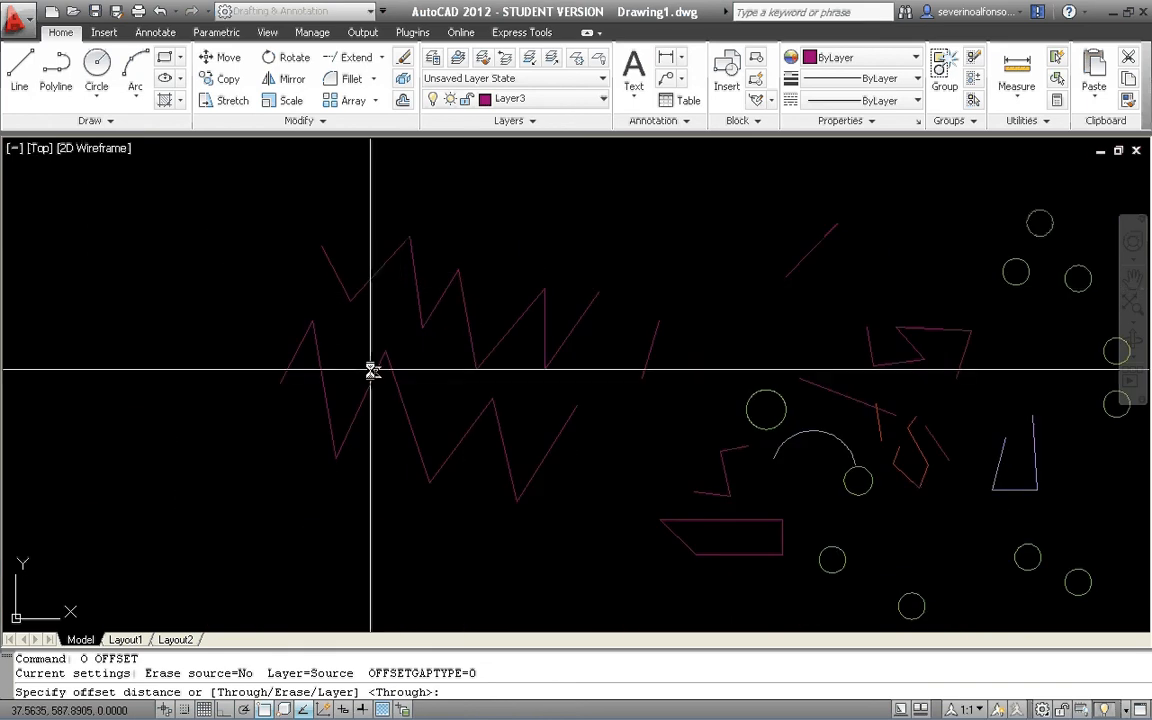
{"action": "type", "text": "1"}
{"action": "key", "text": "Return"}
{"action": "scroll", "coordinate": [307, 382], "scroll_direction": "up", "scroll_amount": 2}
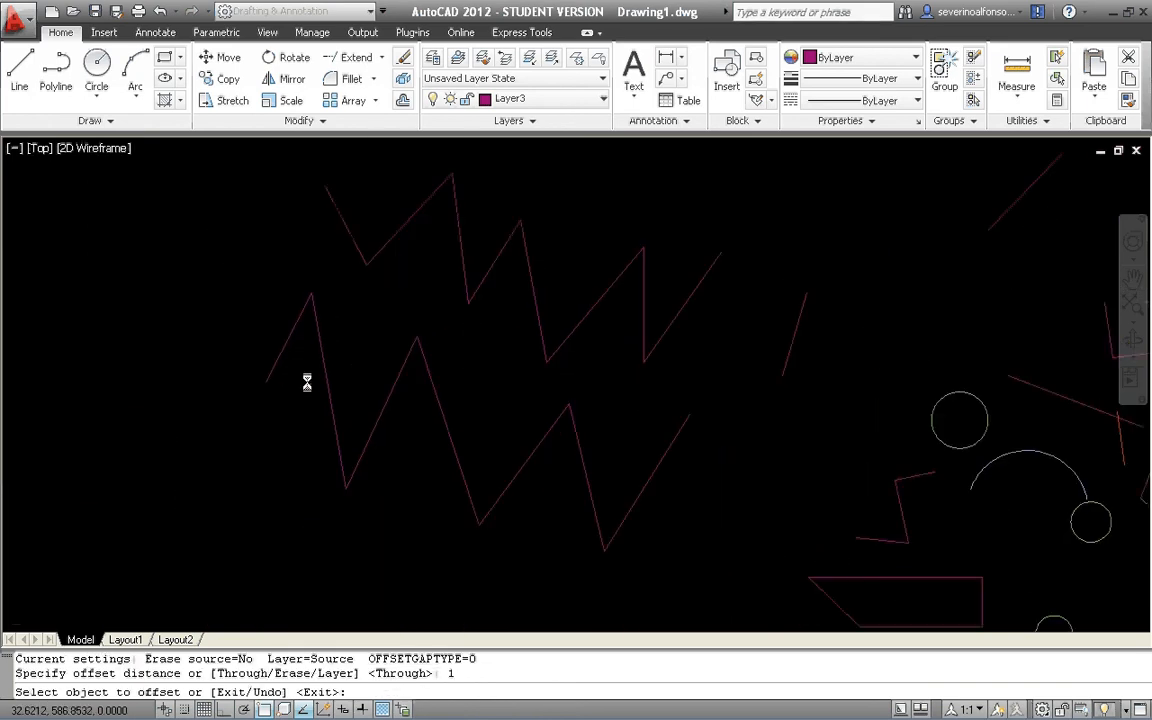
{"action": "left_click", "coordinate": [282, 314]}
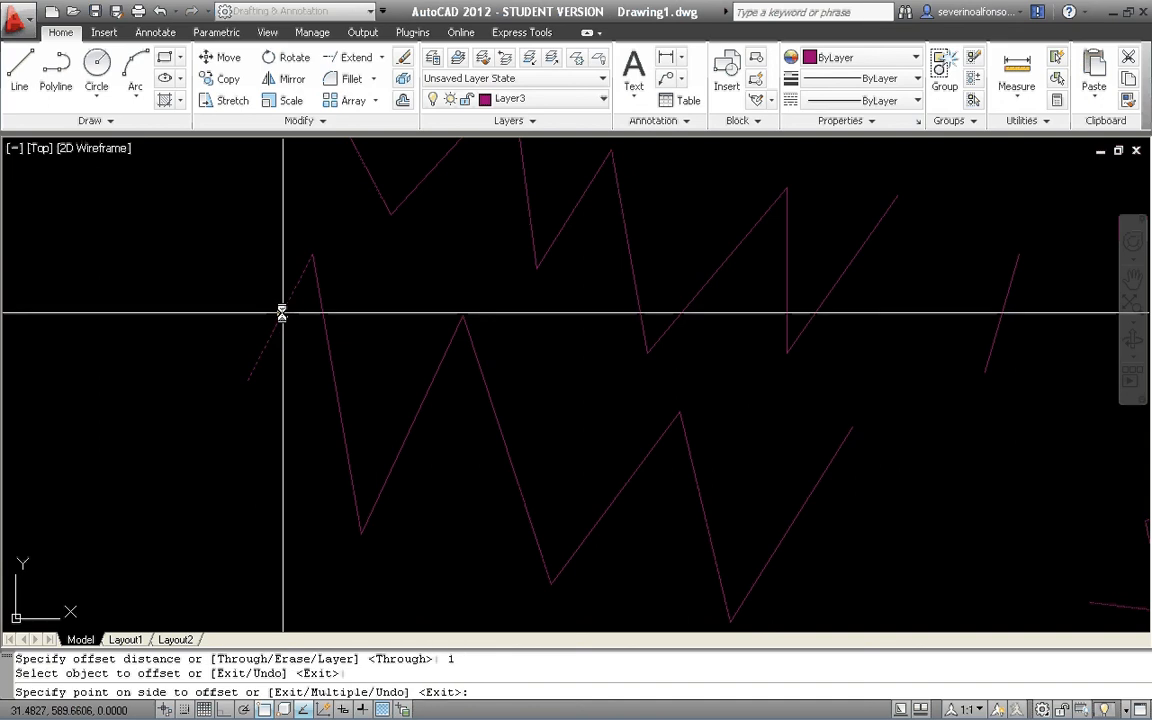
{"action": "left_click", "coordinate": [238, 285]}
{"action": "scroll", "coordinate": [249, 348], "scroll_direction": "down", "scroll_amount": 2}
{"action": "left_click", "coordinate": [303, 377]}
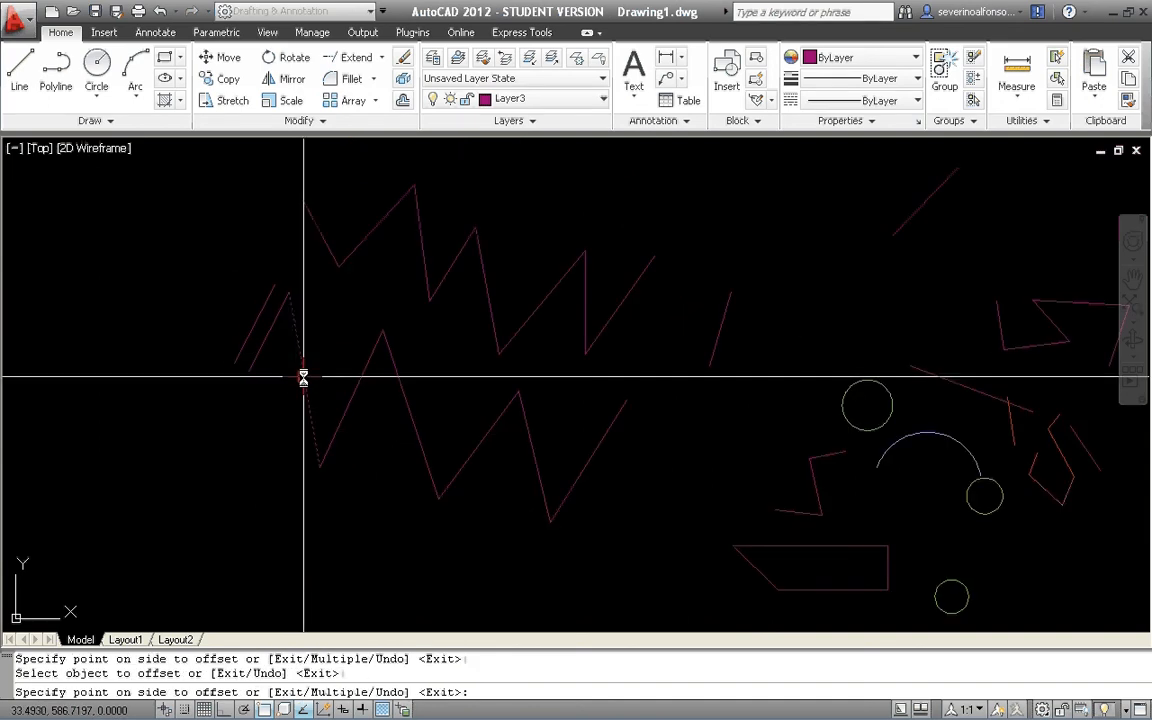
{"action": "left_click", "coordinate": [342, 377]}
Offset the large circle beside the arc inward by 1 to make a concentric circle.
{"action": "scroll", "coordinate": [488, 404], "scroll_direction": "down", "scroll_amount": 3}
{"action": "scroll", "coordinate": [578, 373], "scroll_direction": "up", "scroll_amount": 3}
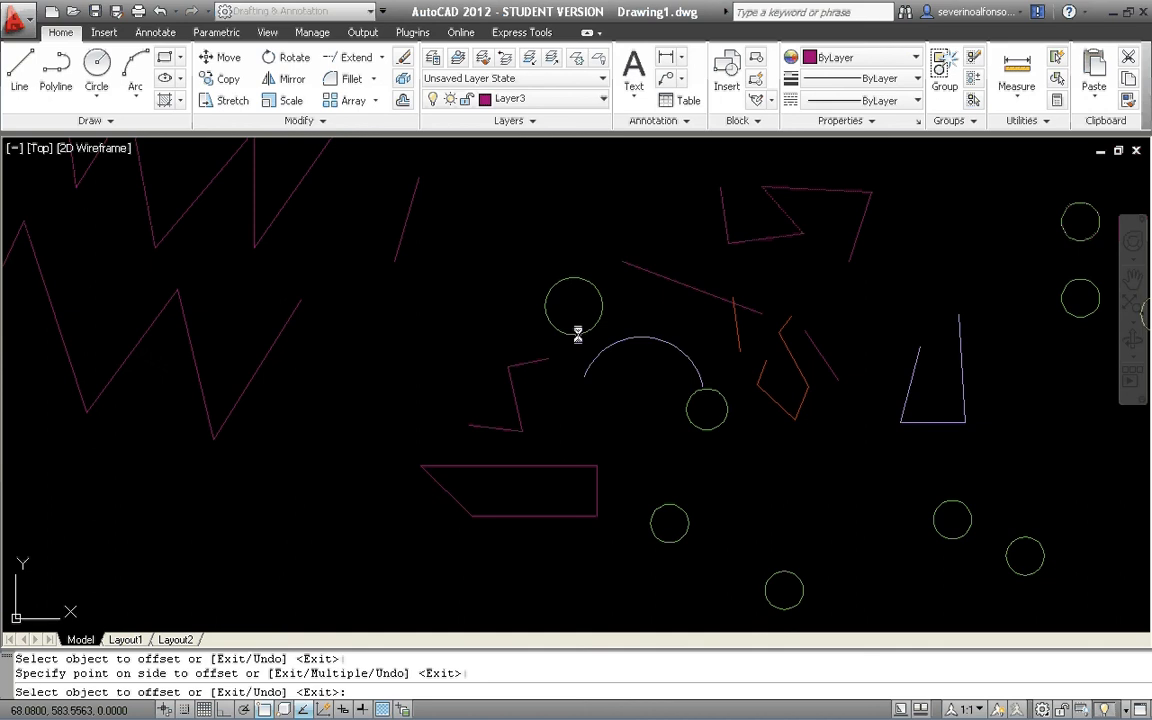
{"action": "left_click", "coordinate": [578, 333]}
{"action": "left_click", "coordinate": [574, 318]}
{"action": "scroll", "coordinate": [578, 319], "scroll_direction": "up", "scroll_amount": 5}
{"action": "scroll", "coordinate": [600, 345], "scroll_direction": "down", "scroll_amount": 4}
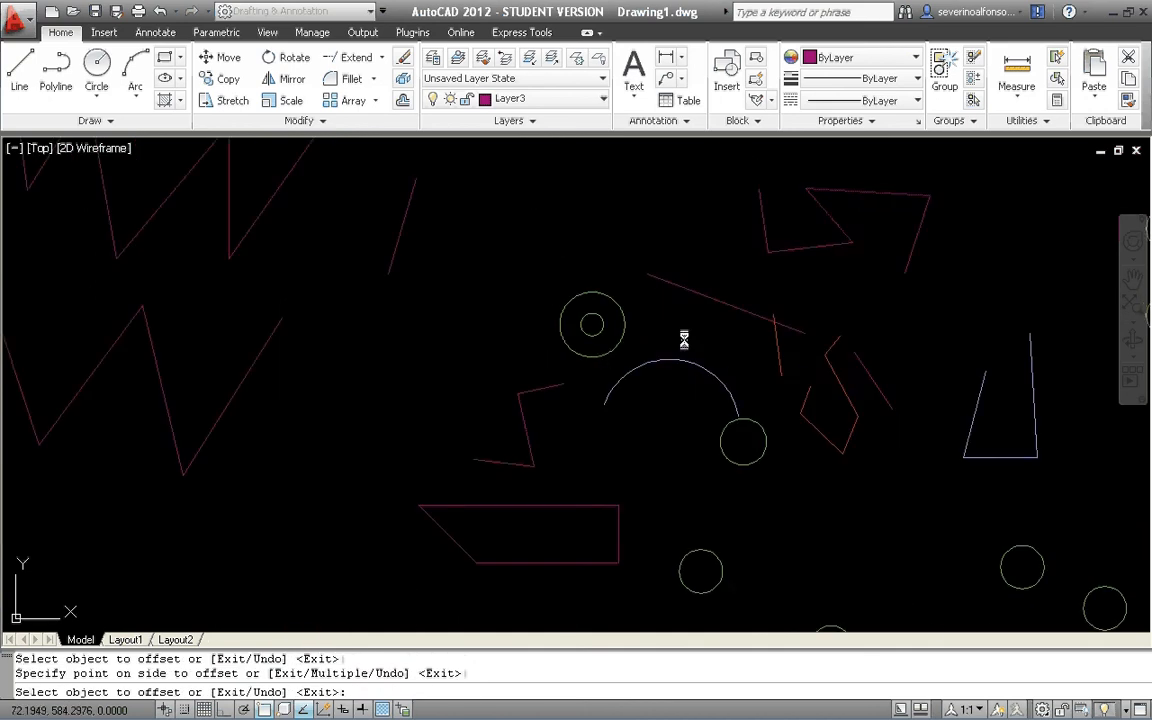
Offset the long sloping line above the arc by 1 to its upper side.
{"action": "middle_click_drag", "start_coordinate": [734, 324], "coordinate": [602, 401]}
{"action": "scroll", "coordinate": [593, 383], "scroll_direction": "up", "scroll_amount": 4}
{"action": "left_click", "coordinate": [591, 373]}
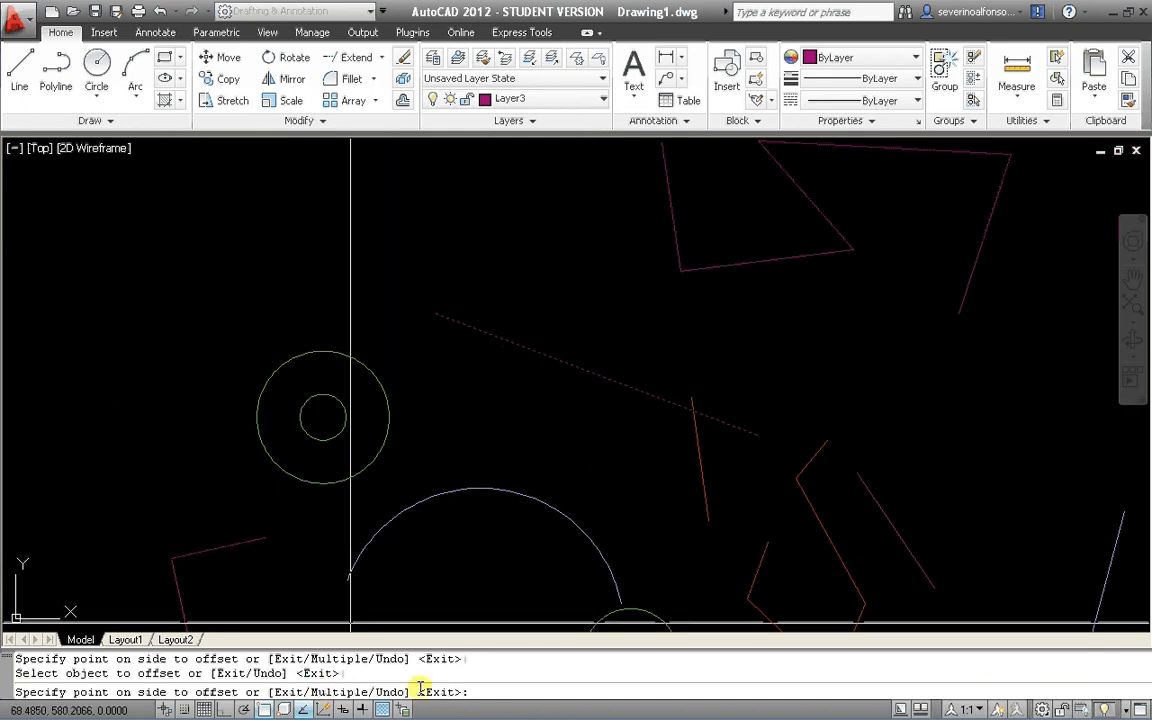
{"action": "left_click", "coordinate": [591, 341]}
{"action": "scroll", "coordinate": [620, 370], "scroll_direction": "down", "scroll_amount": 5}
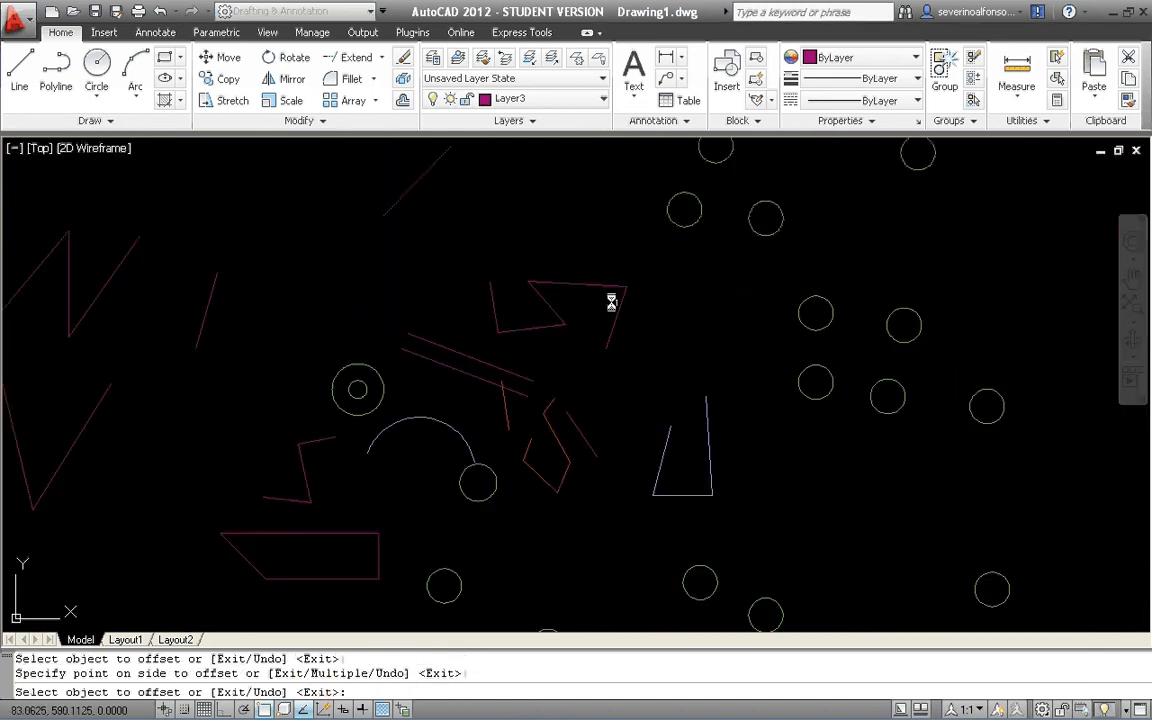
Offset the nearly horizontal top line of the open angular shape upward by 1 and end the Offset command.
{"action": "left_click", "coordinate": [598, 283]}
{"action": "left_click", "coordinate": [594, 262]}
{"action": "middle_click_drag", "start_coordinate": [243, 314], "coordinate": [607, 352]}
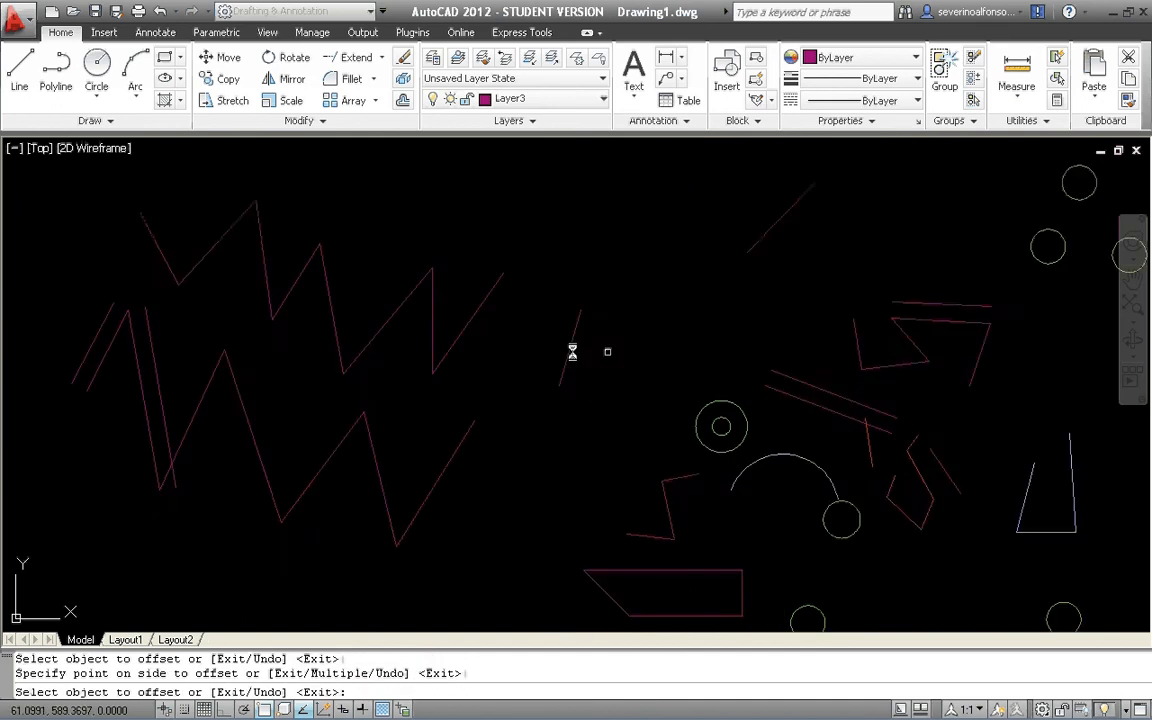
{"action": "key", "text": "Escape"}
{"action": "middle_click_drag", "start_coordinate": [202, 344], "coordinate": [417, 366]}
{"action": "key", "text": "Escape"}
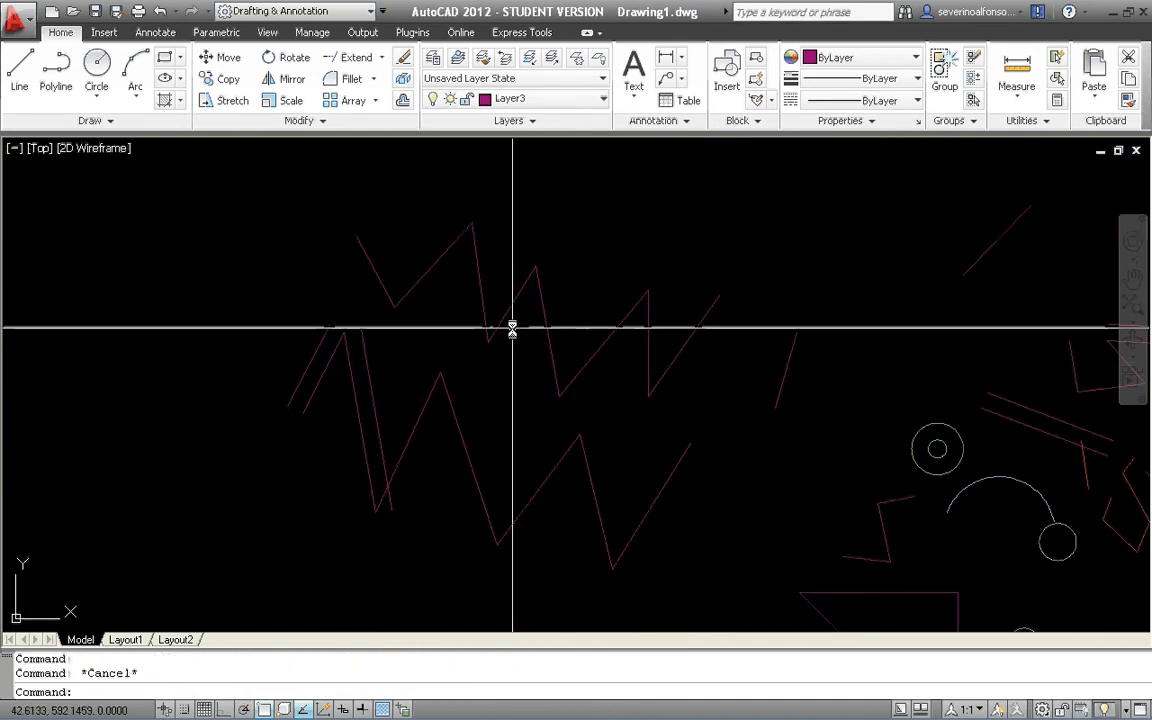
Offset the joined upper zigzag polyline by 0.5 to its upper side.
{"action": "type", "text": "o"}
{"action": "key", "text": "Return"}
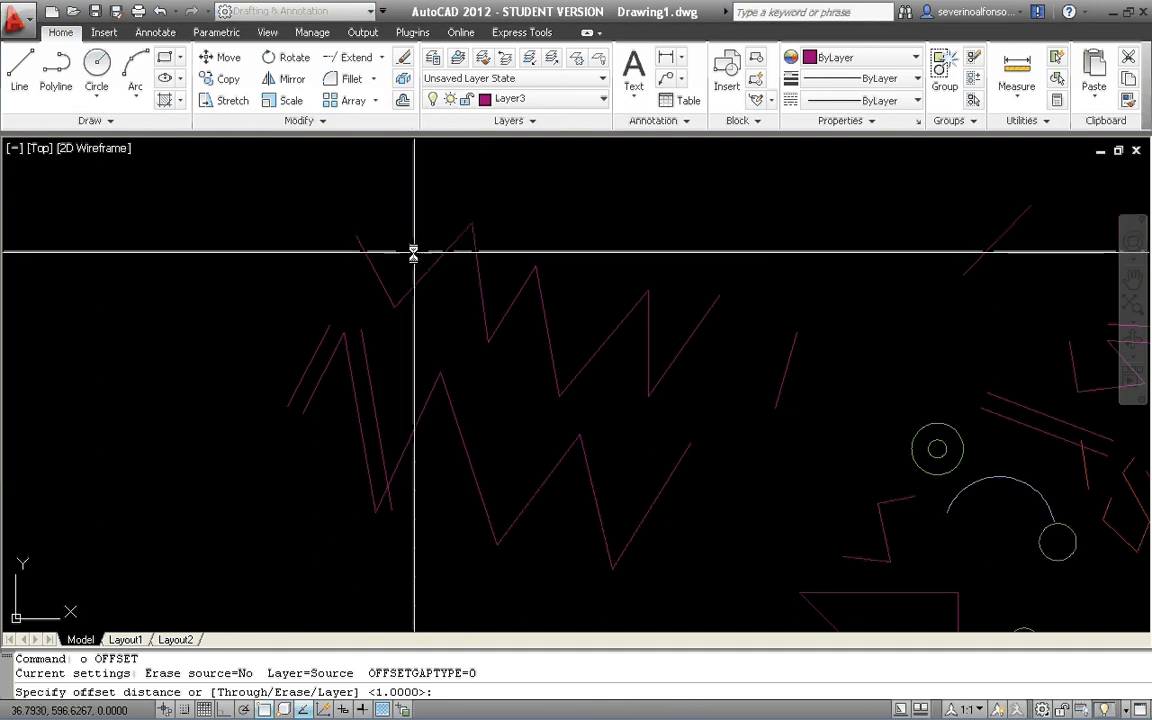
{"action": "type", "text": "0.5"}
{"action": "key", "text": "Return"}
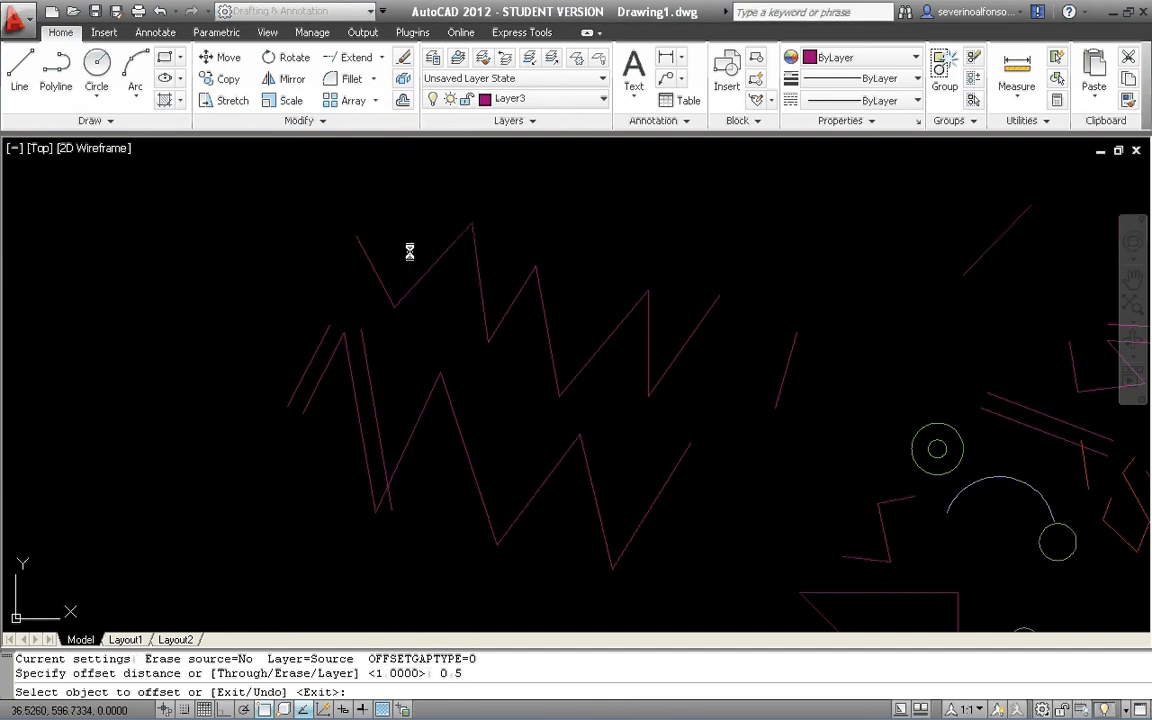
{"action": "scroll", "coordinate": [411, 267], "scroll_direction": "up", "scroll_amount": 2}
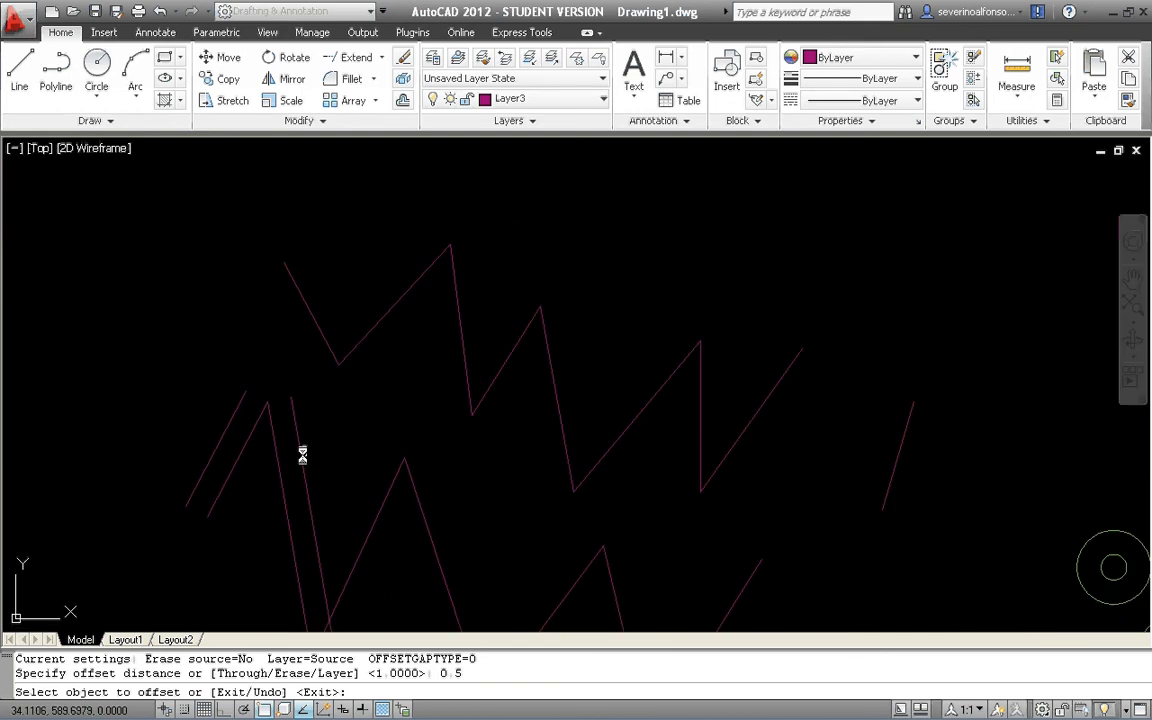
{"action": "left_click", "coordinate": [395, 302]}
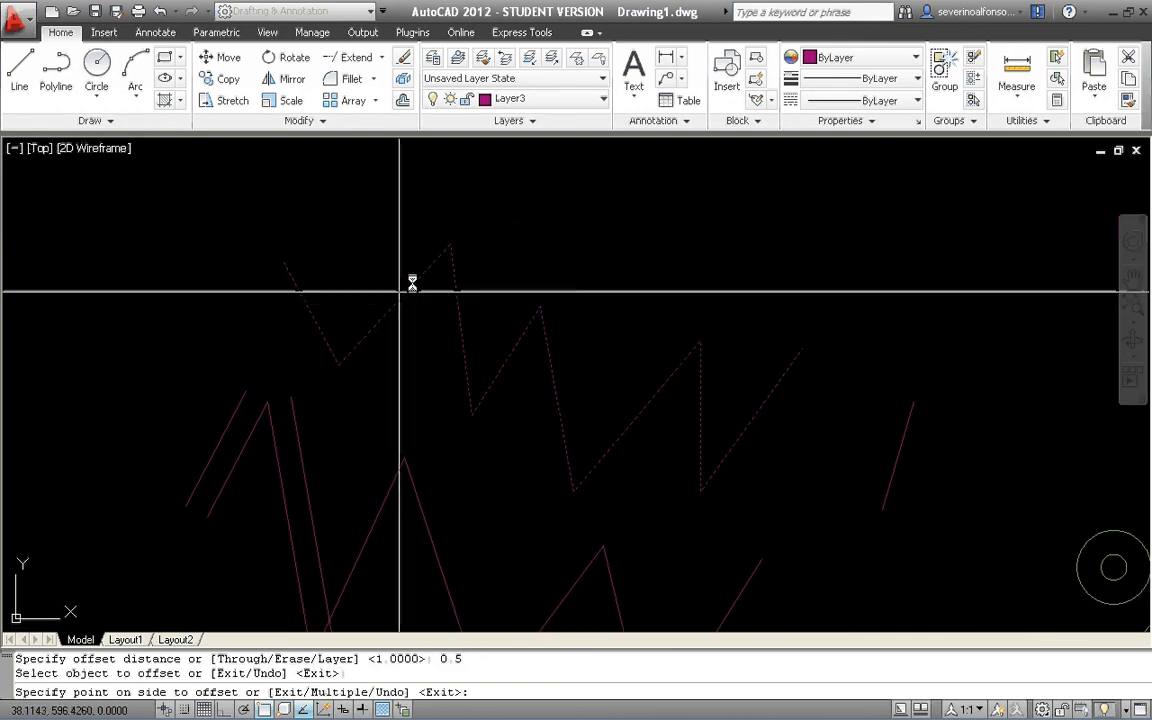
{"action": "scroll", "coordinate": [393, 236], "scroll_direction": "up", "scroll_amount": 2}
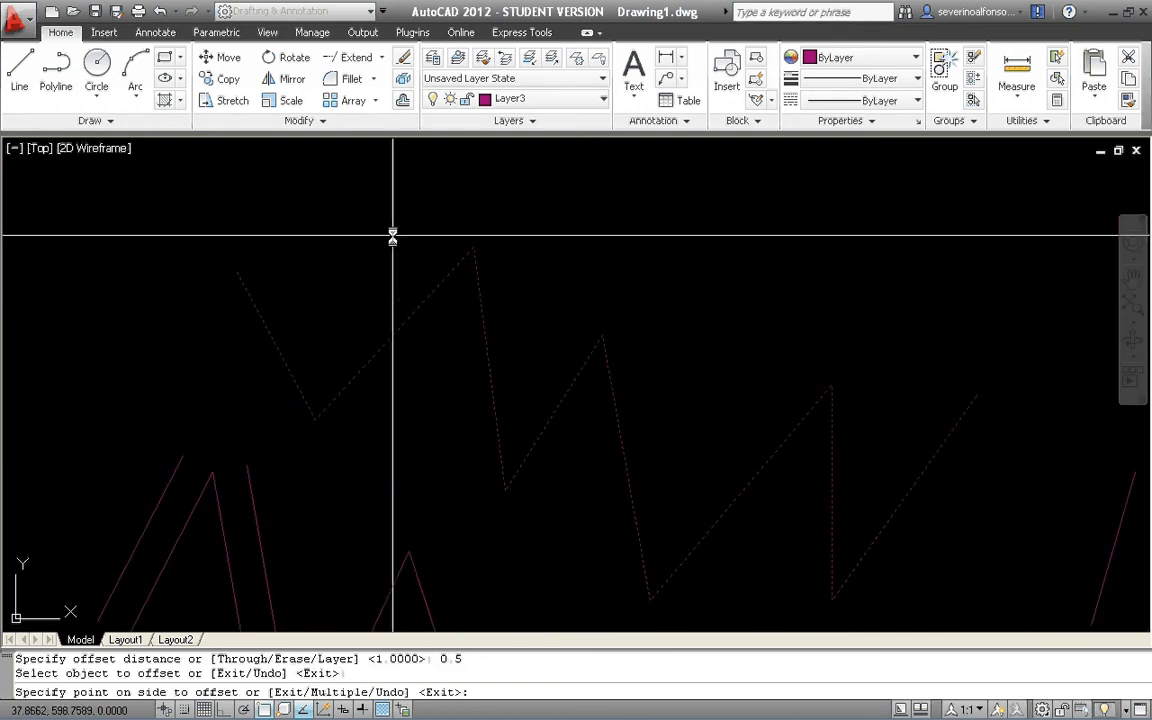
{"action": "left_click", "coordinate": [389, 232]}
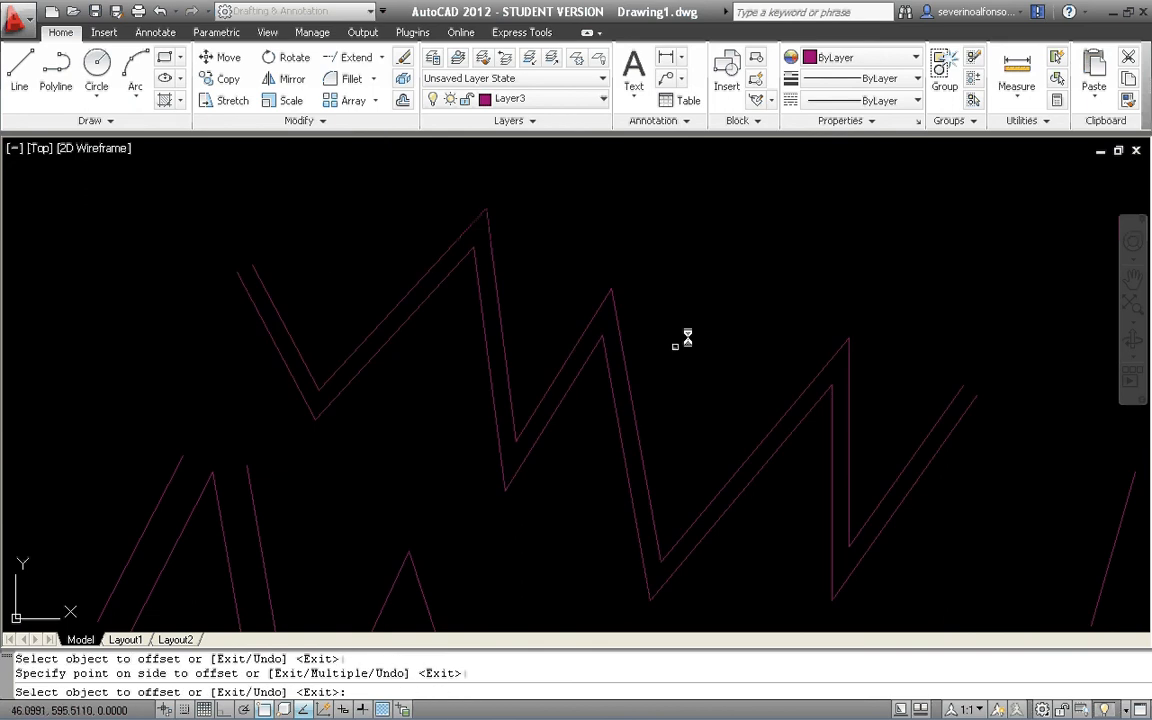
{"action": "scroll", "coordinate": [784, 360], "scroll_direction": "down", "scroll_amount": 2}
{"action": "scroll", "coordinate": [697, 329], "scroll_direction": "down", "scroll_amount": 4}
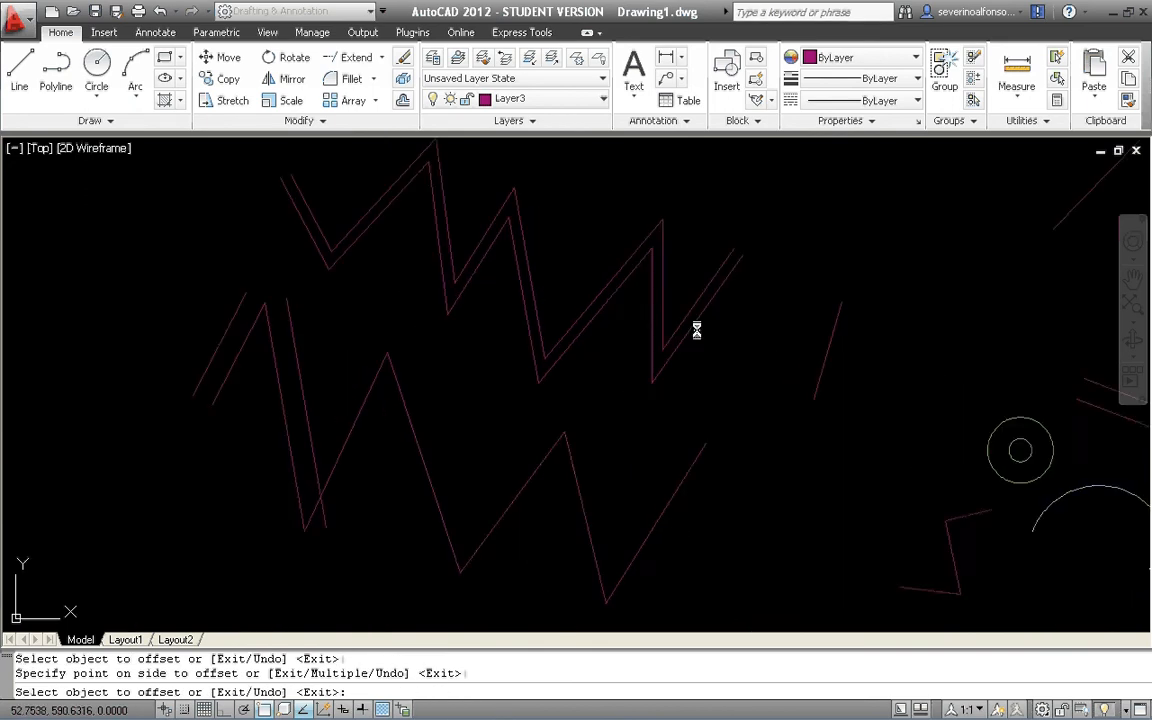
{"action": "middle_click_drag", "start_coordinate": [736, 375], "coordinate": [607, 407]}
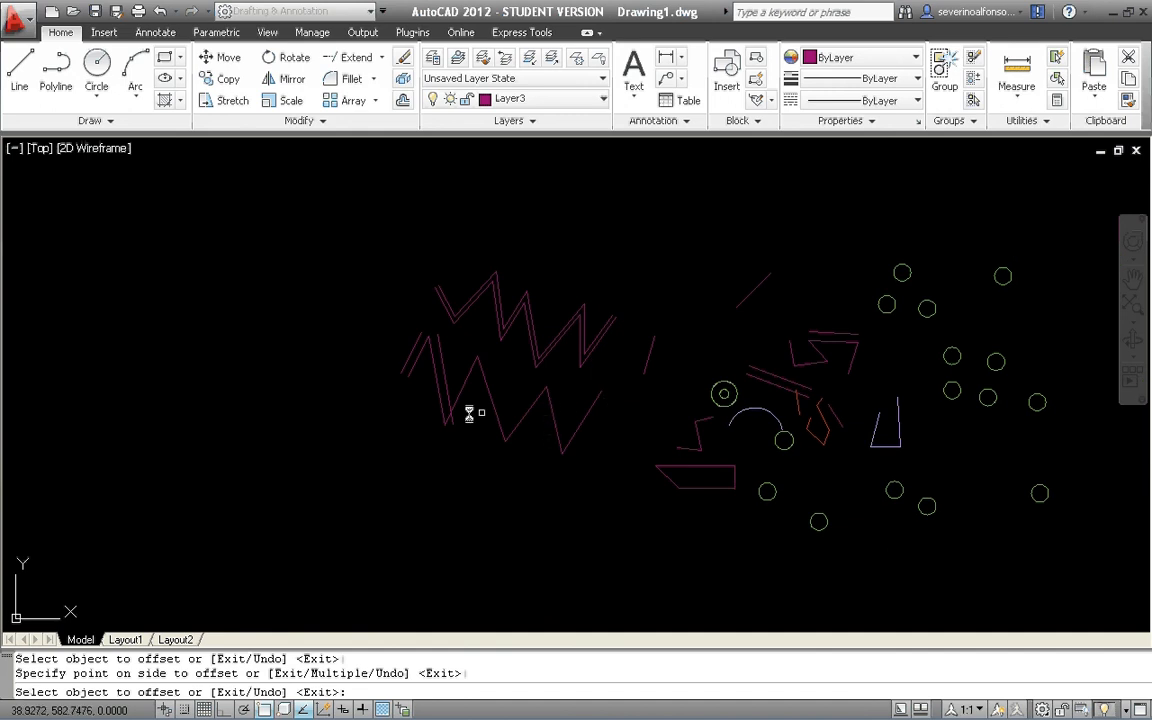
{"action": "middle_click_drag", "start_coordinate": [648, 445], "coordinate": [527, 437]}
{"action": "key", "text": "Escape"}
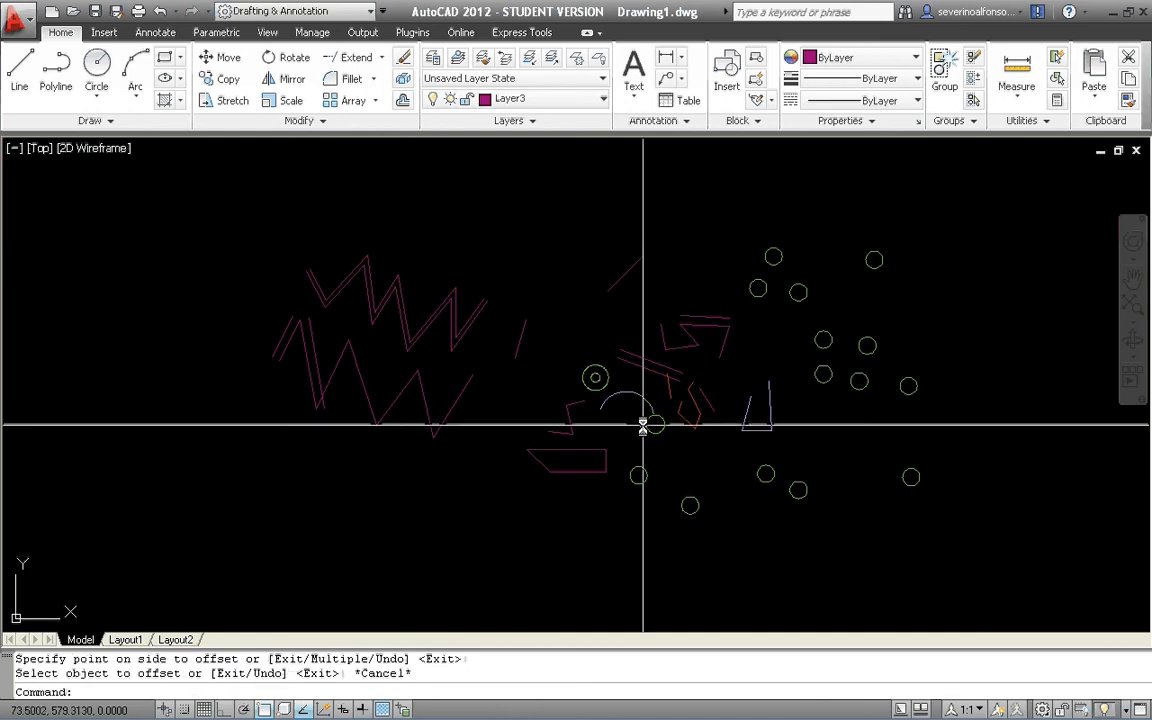
Offset the arc outward by the same 0.5 distance and end the command.
{"action": "type", "text": "o"}
{"action": "key", "text": "Return"}
{"action": "key", "text": "Return"}
{"action": "left_click", "coordinate": [634, 394]}
{"action": "left_click", "coordinate": [641, 381]}
{"action": "scroll", "coordinate": [641, 381], "scroll_direction": "up", "scroll_amount": 5}
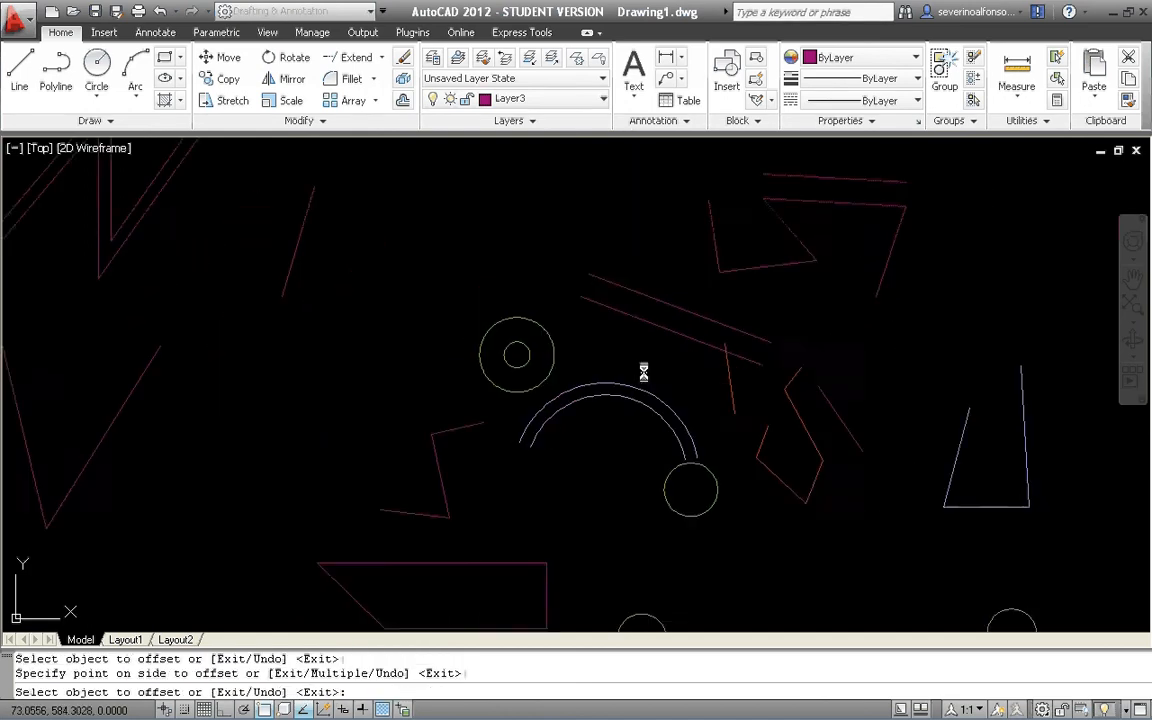
{"action": "scroll", "coordinate": [610, 395], "scroll_direction": "down", "scroll_amount": 6}
{"action": "key", "text": "Escape"}
{"action": "key", "text": "Escape"}
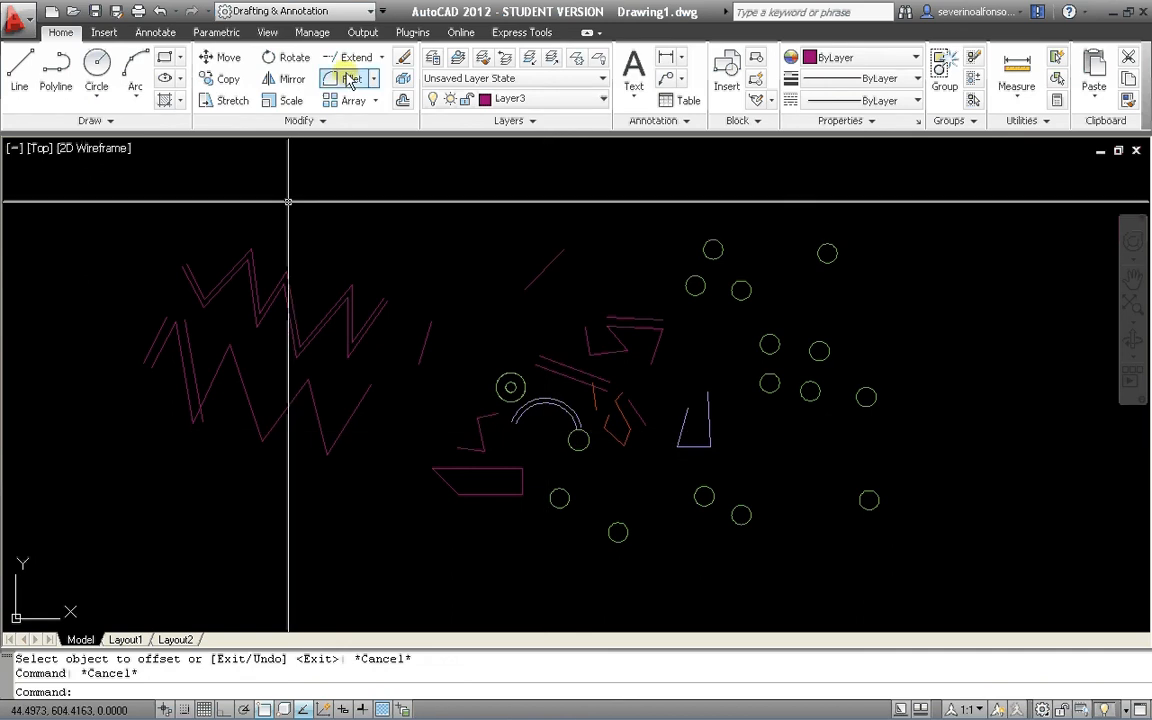
Erase the two offset lines beside the first two segments of the lower zigzag.
{"action": "left_click", "coordinate": [192, 360]}
{"action": "type", "text": "e"}
{"action": "key", "text": "Return"}
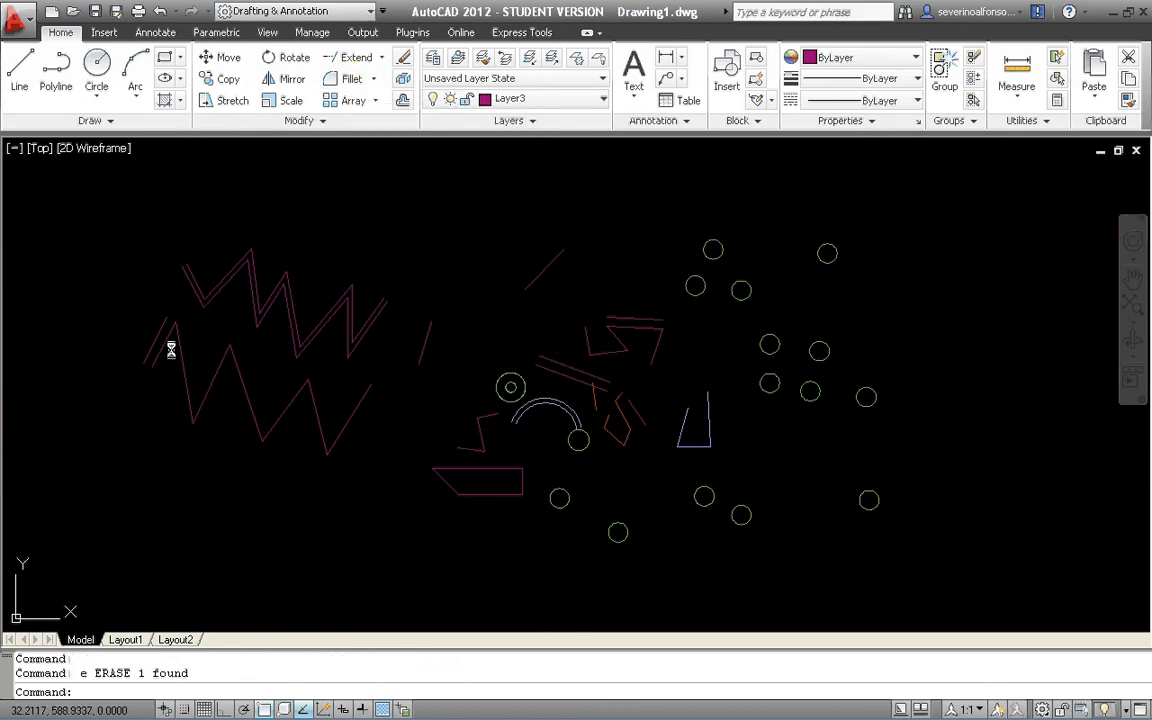
{"action": "left_click", "coordinate": [158, 330]}
{"action": "scroll", "coordinate": [205, 355], "scroll_direction": "up", "scroll_amount": 5}
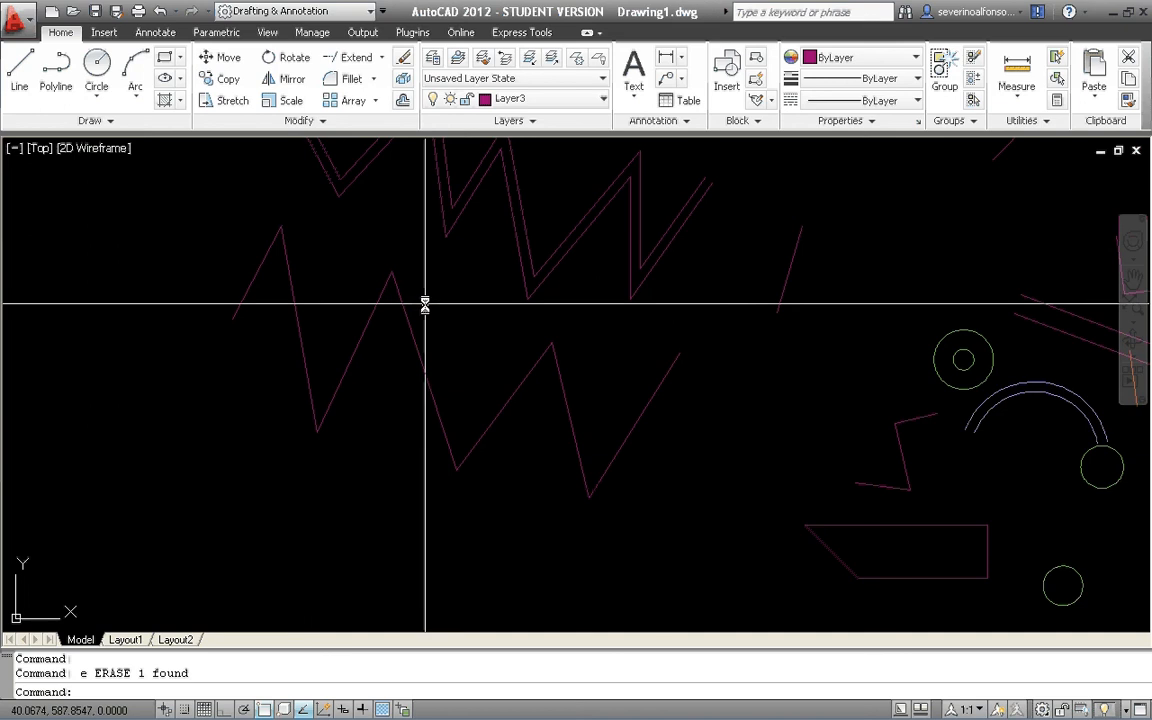
{"action": "key", "text": "Escape"}
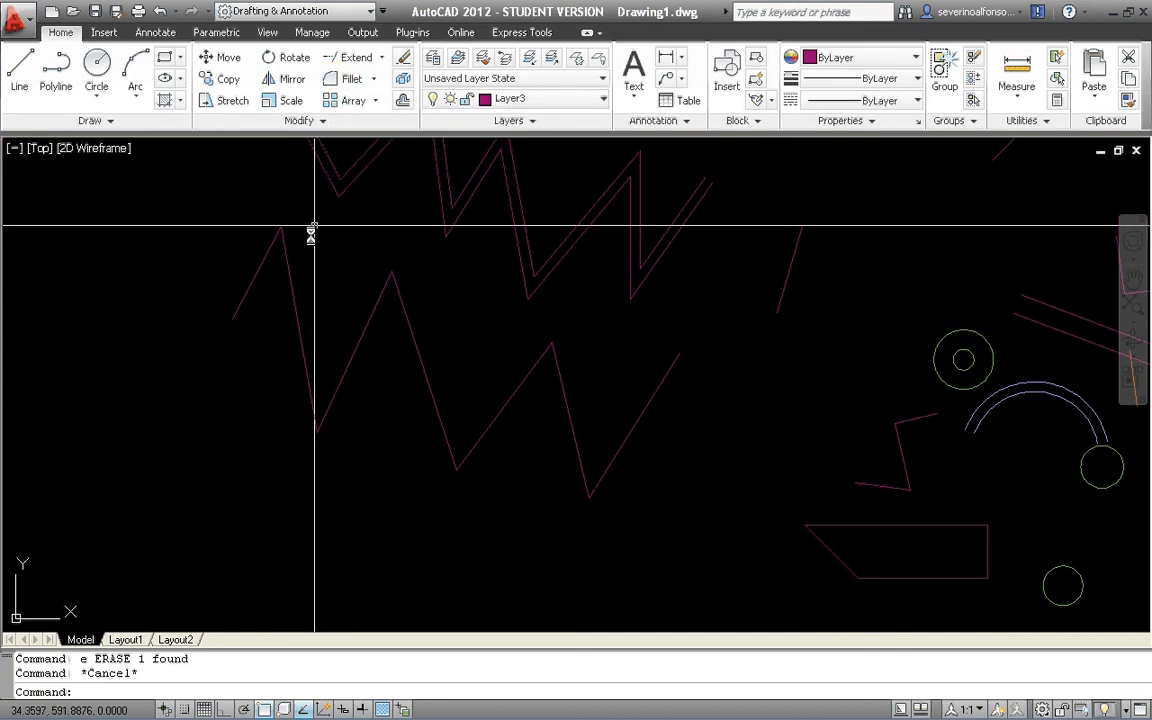
{"action": "scroll", "coordinate": [298, 290], "scroll_direction": "up", "scroll_amount": 5}
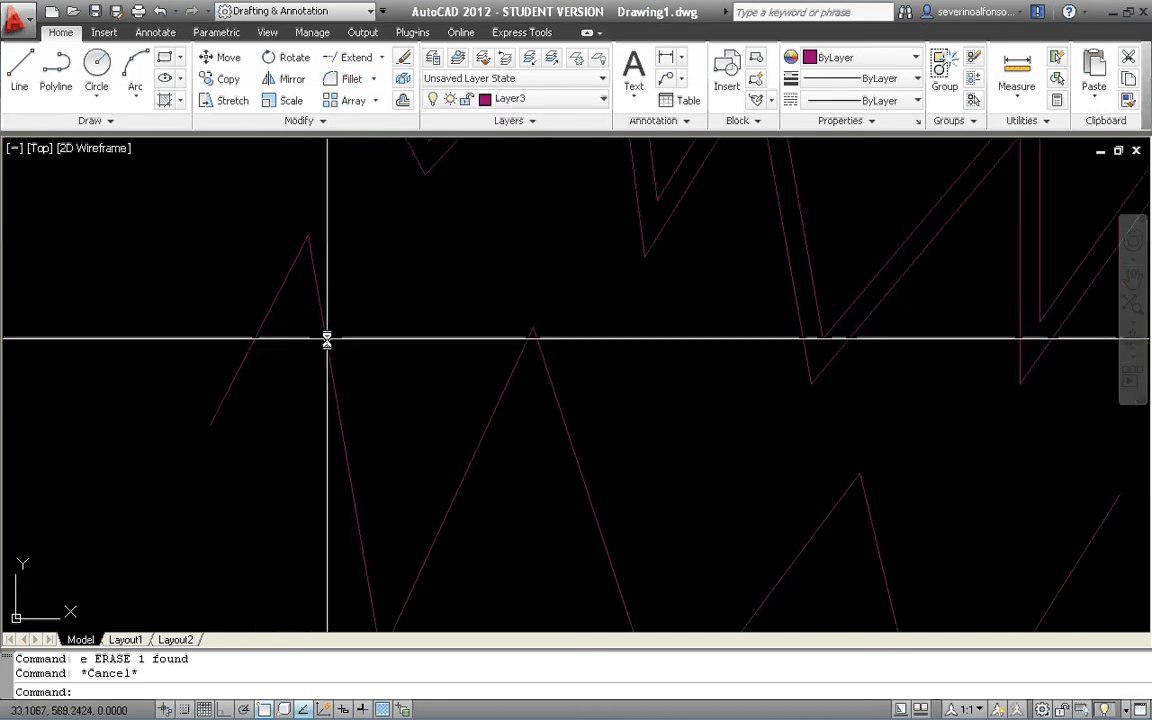
{"action": "scroll", "coordinate": [345, 470], "scroll_direction": "down", "scroll_amount": 3}
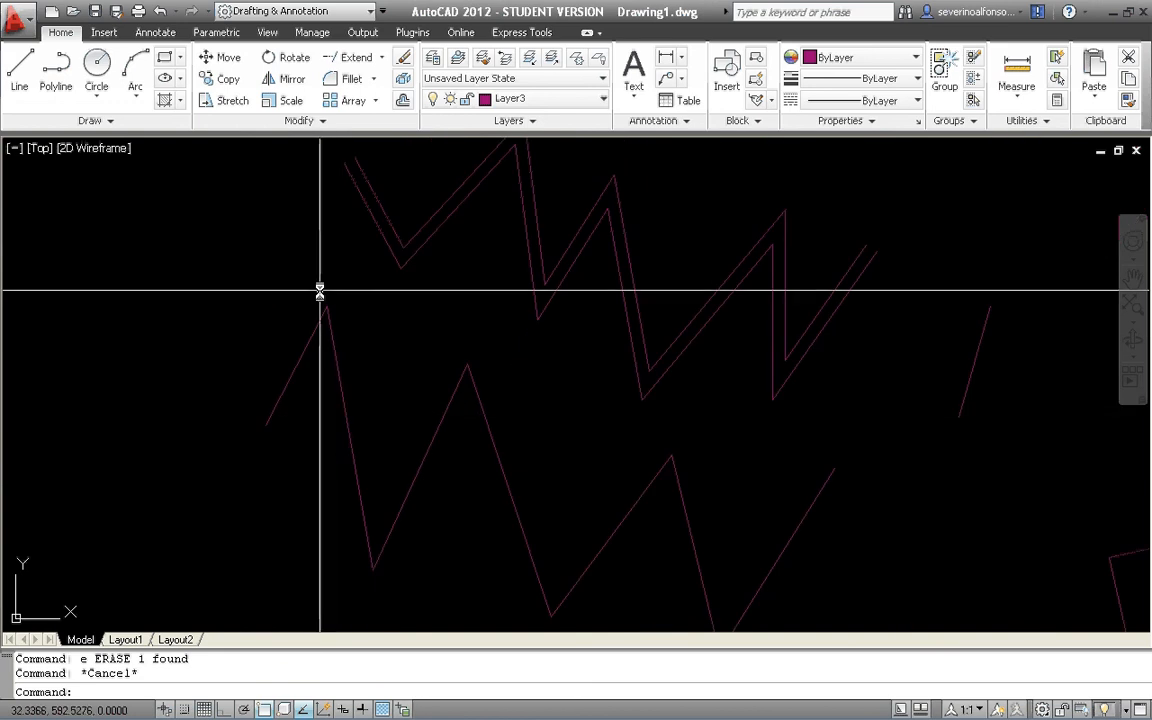
{"action": "scroll", "coordinate": [333, 362], "scroll_direction": "down", "scroll_amount": 5}
{"action": "middle_click_drag", "start_coordinate": [333, 362], "coordinate": [337, 347]}
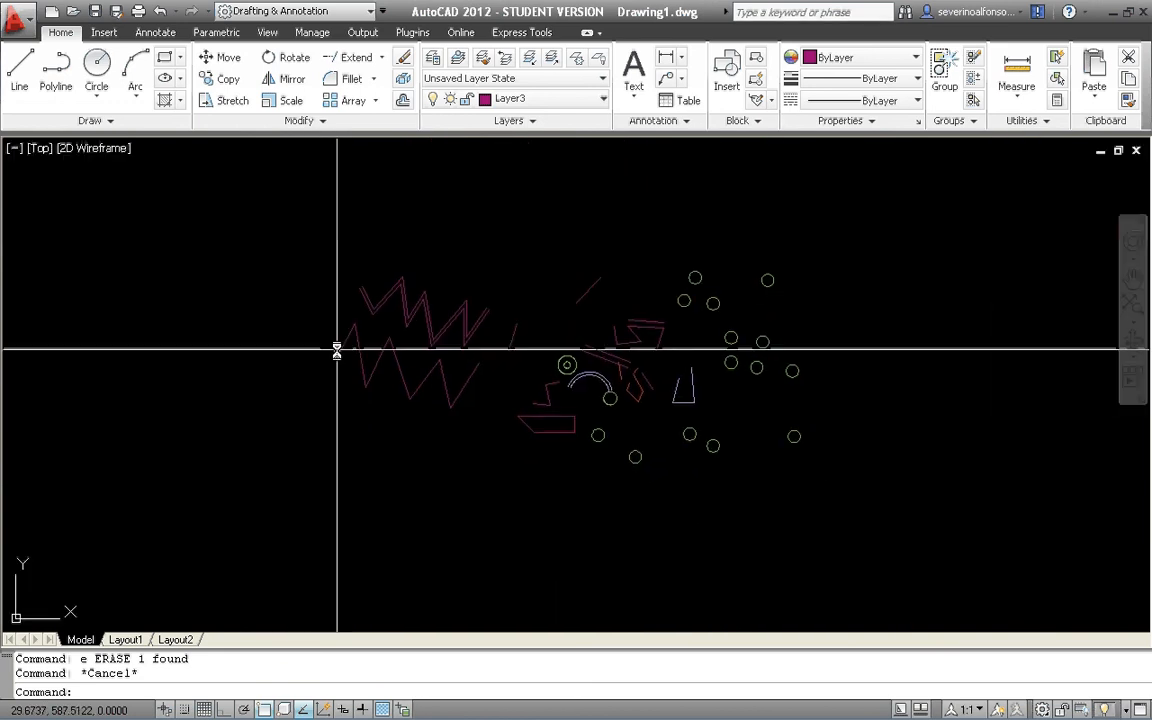
Draw a slanted line falling to the right in the empty area left of the lower zigzag.
{"action": "scroll", "coordinate": [302, 350], "scroll_direction": "up", "scroll_amount": 3}
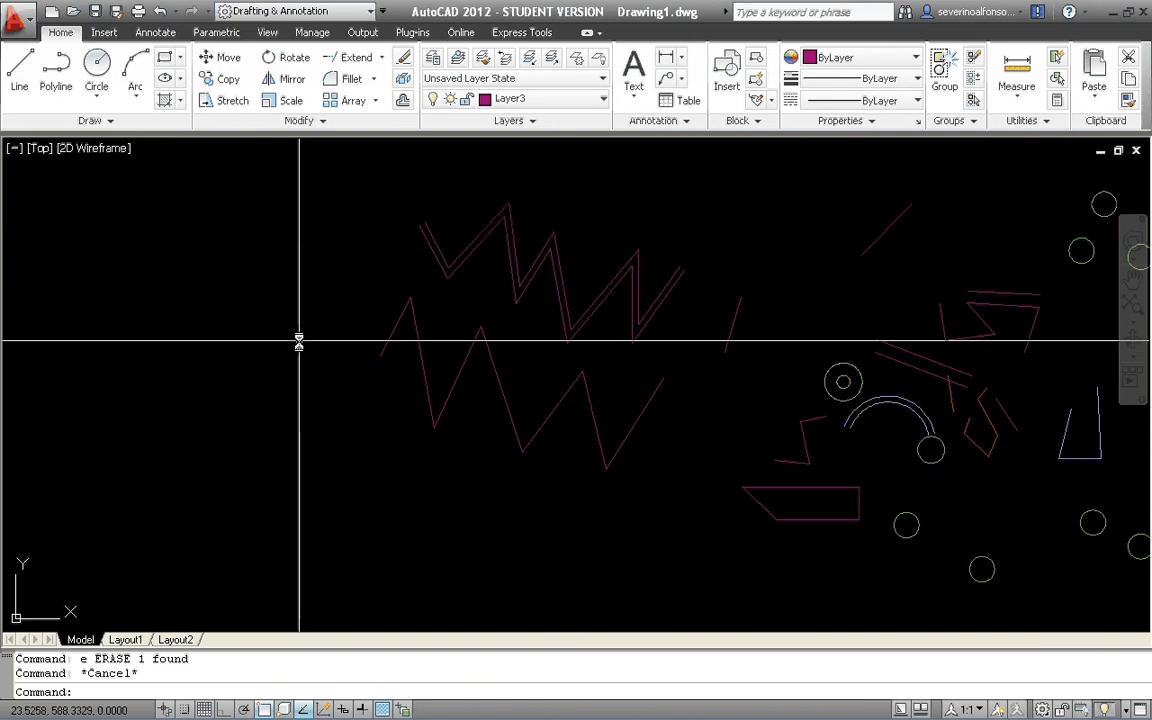
{"action": "type", "text": "l"}
{"action": "key", "text": "Return"}
{"action": "scroll", "coordinate": [300, 350], "scroll_direction": "up", "scroll_amount": 3}
{"action": "left_click", "coordinate": [339, 391]}
{"action": "left_click", "coordinate": [290, 276]}
{"action": "key", "text": "Return"}
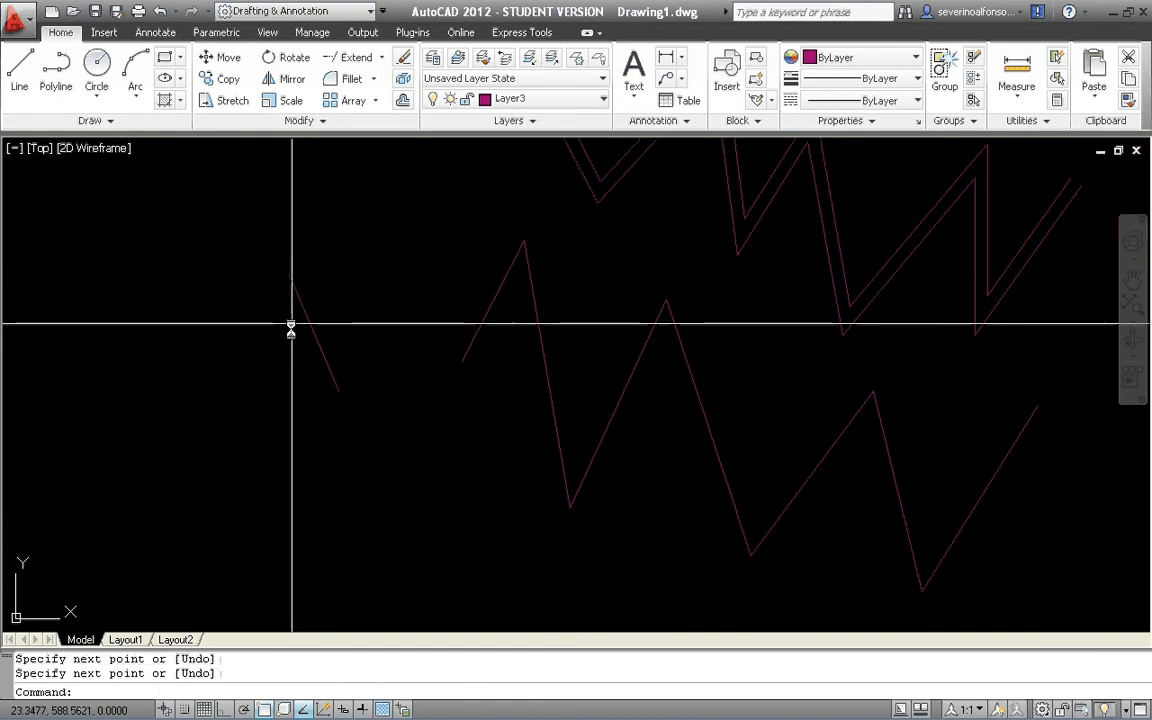
Draw a second line to its left, leaning the opposite way, with a gap between the two upper ends.
{"action": "type", "text": "l"}
{"action": "key", "text": "Return"}
{"action": "left_click", "coordinate": [208, 421]}
{"action": "left_click", "coordinate": [255, 266]}
{"action": "key", "text": "Return"}
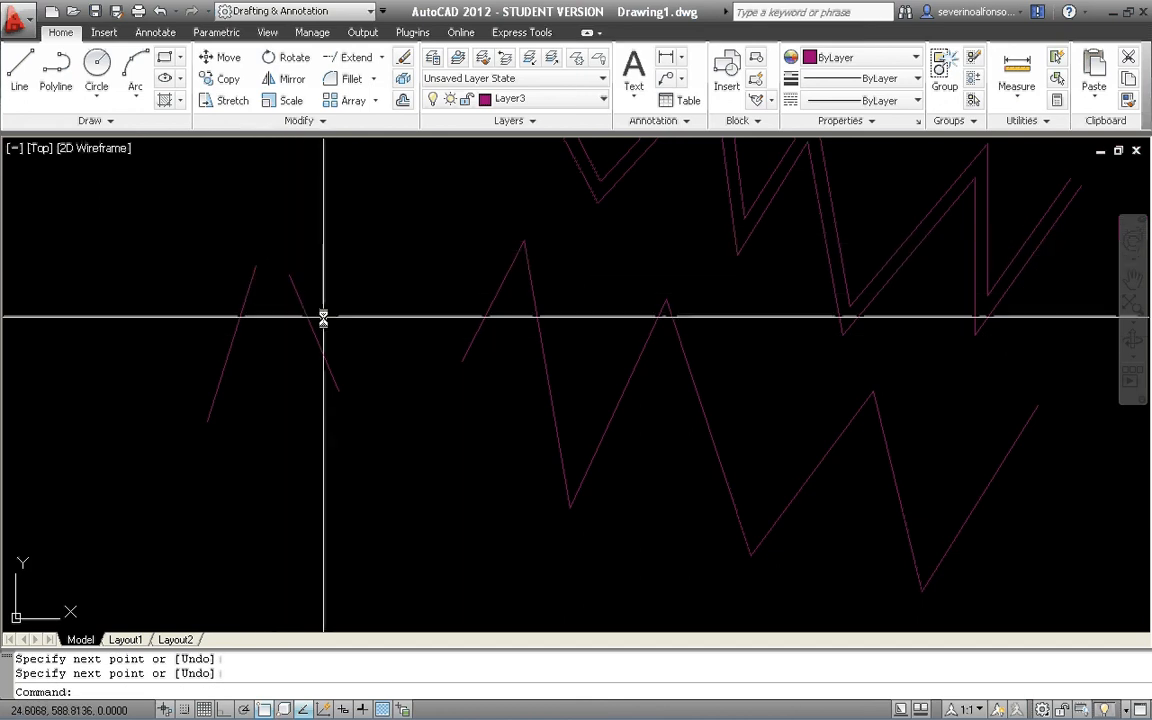
Fillet the two slanted lines with radius 0 so their upper ends meet in a sharp corner.
{"action": "left_click", "coordinate": [347, 77]}
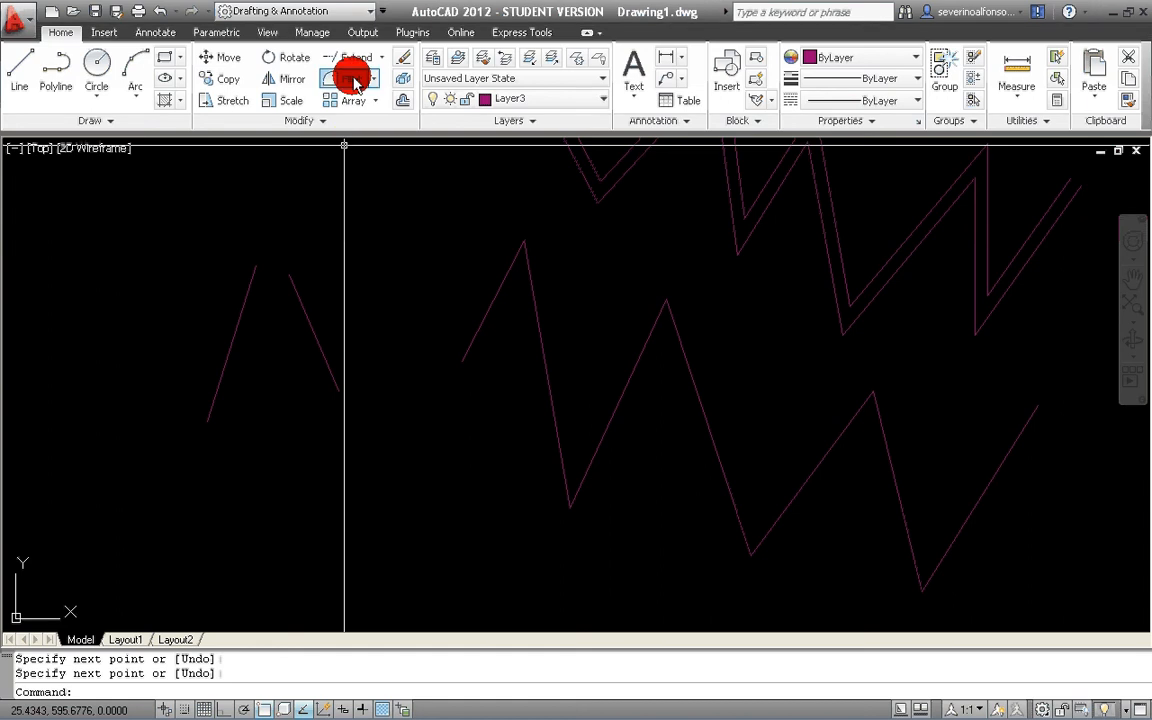
{"action": "left_click", "coordinate": [293, 290]}
{"action": "left_click", "coordinate": [248, 291]}
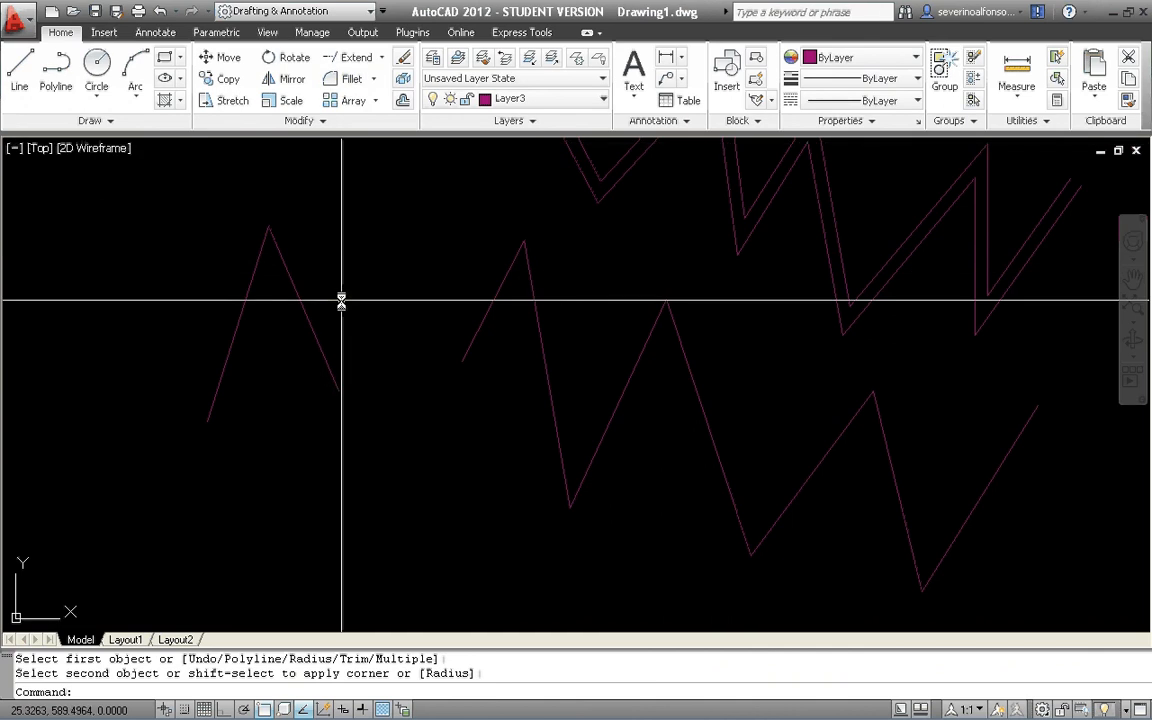
{"action": "middle_click_drag", "start_coordinate": [469, 339], "coordinate": [414, 328]}
{"action": "key", "text": "Escape"}
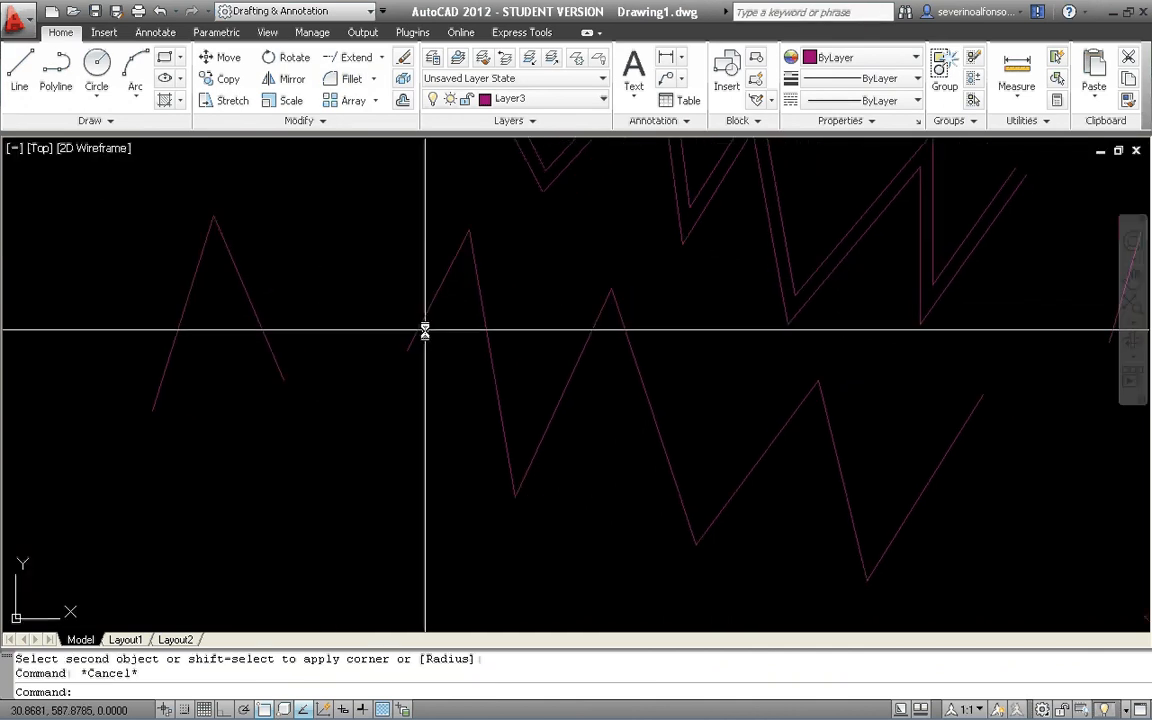
{"action": "key", "text": "Escape"}
Fillet the first peak of the lower zigzag with a radius of 0.5.
{"action": "left_click", "coordinate": [345, 79]}
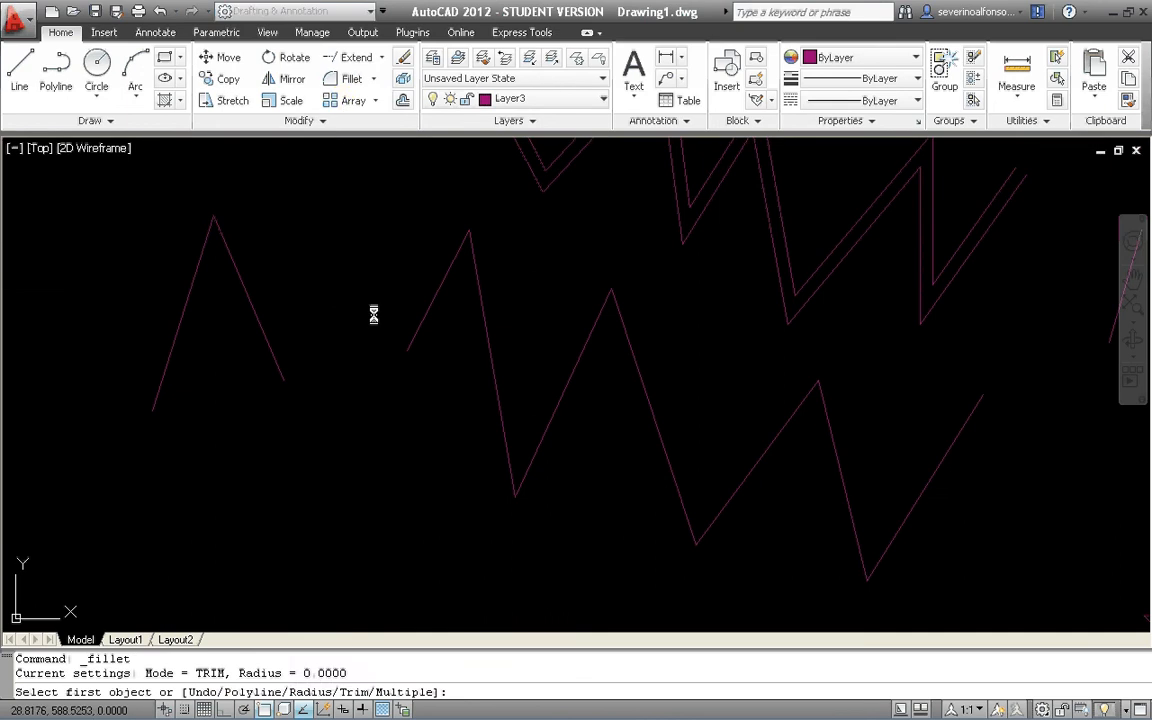
{"action": "key", "text": "Escape"}
{"action": "type", "text": "f"}
{"action": "key", "text": "Return"}
{"action": "type", "text": "r"}
{"action": "key", "text": "Return"}
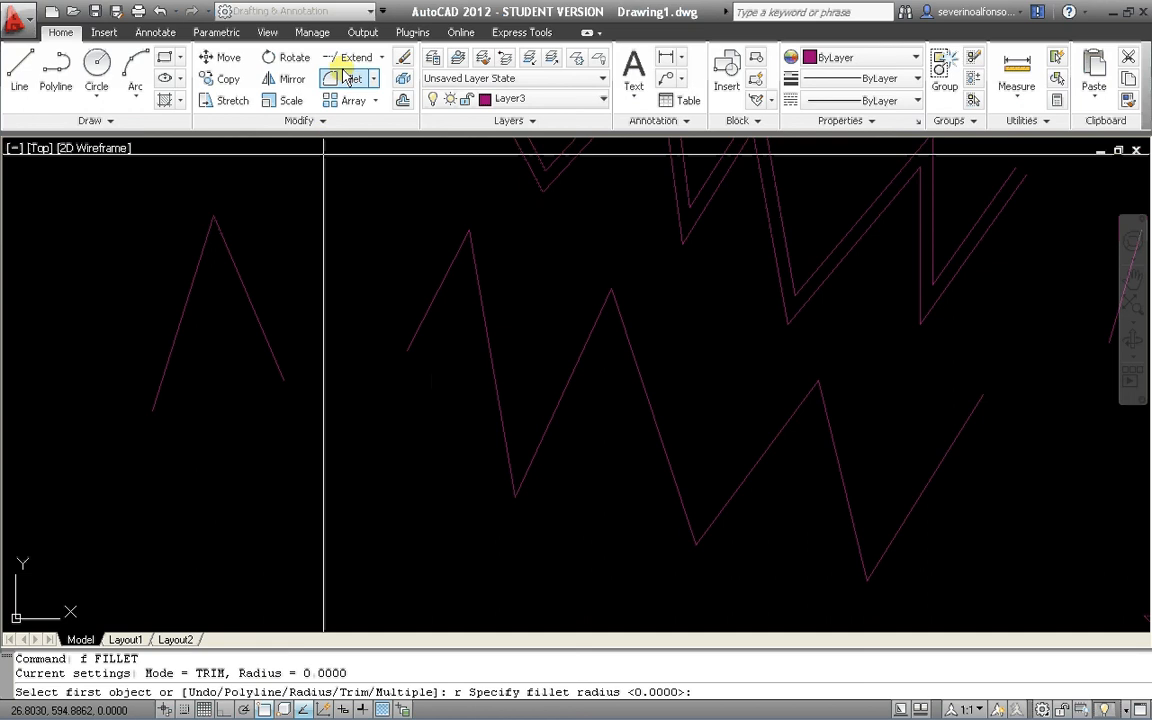
{"action": "middle_click_drag", "start_coordinate": [437, 360], "coordinate": [398, 372]}
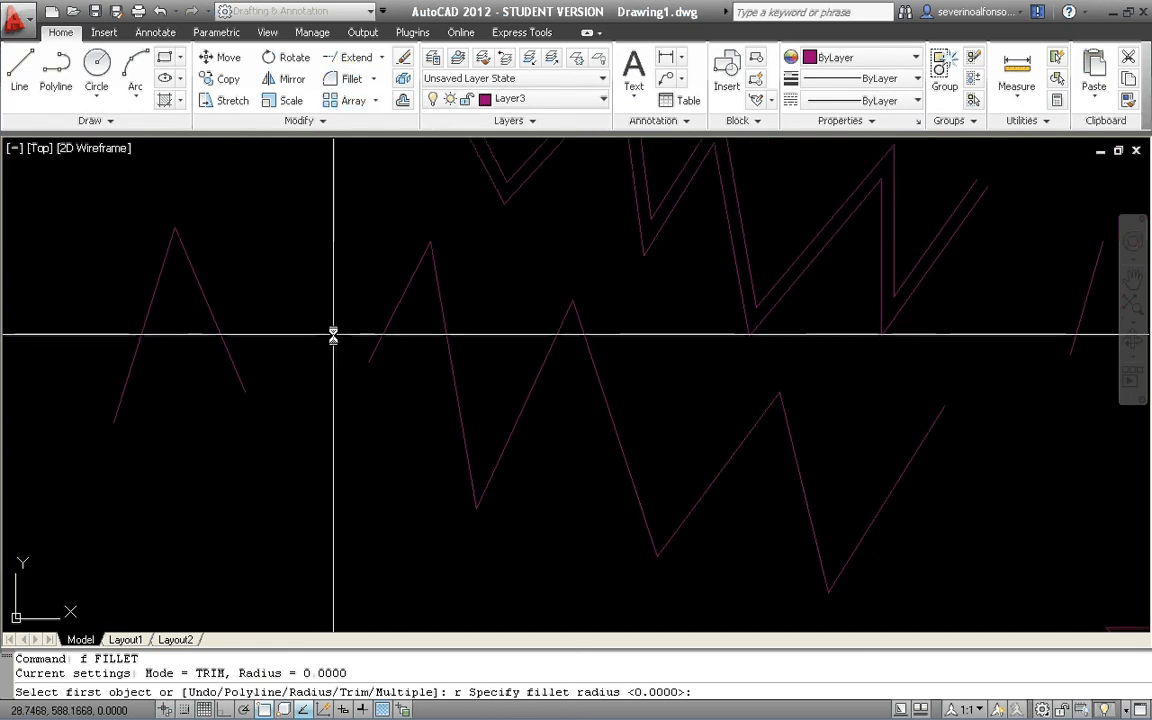
{"action": "type", "text": "0."}
{"action": "type", "text": "5"}
{"action": "key", "text": "Return"}
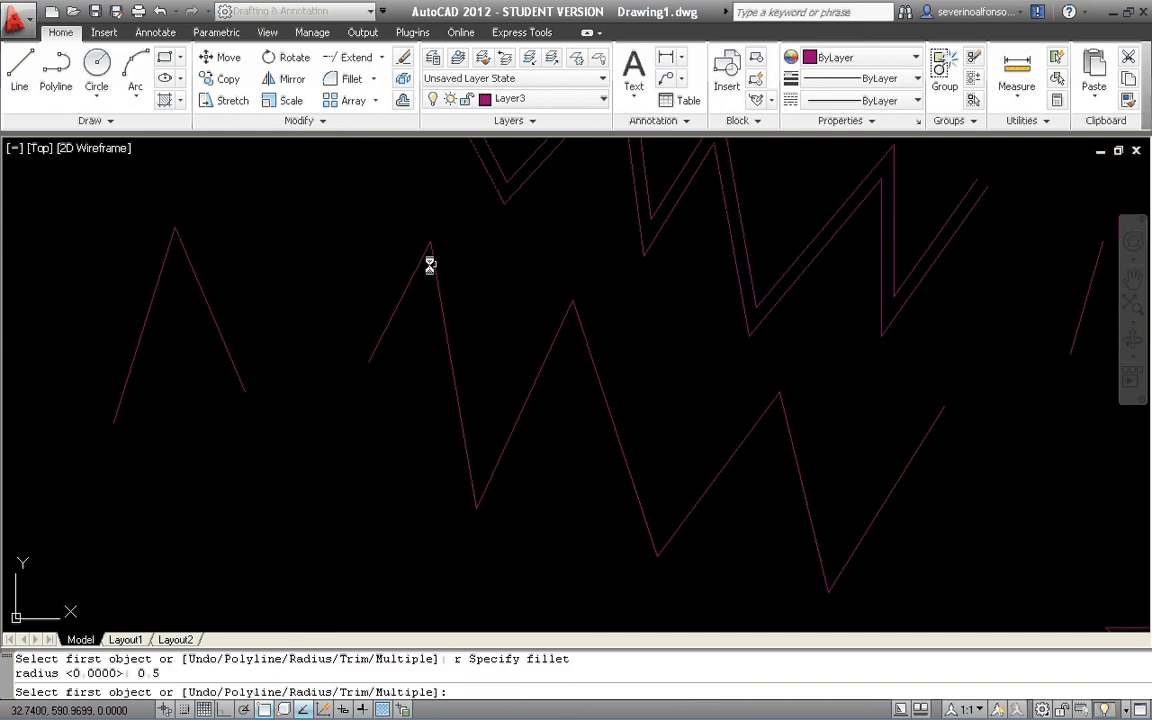
{"action": "left_click", "coordinate": [416, 271]}
{"action": "left_click", "coordinate": [437, 283]}
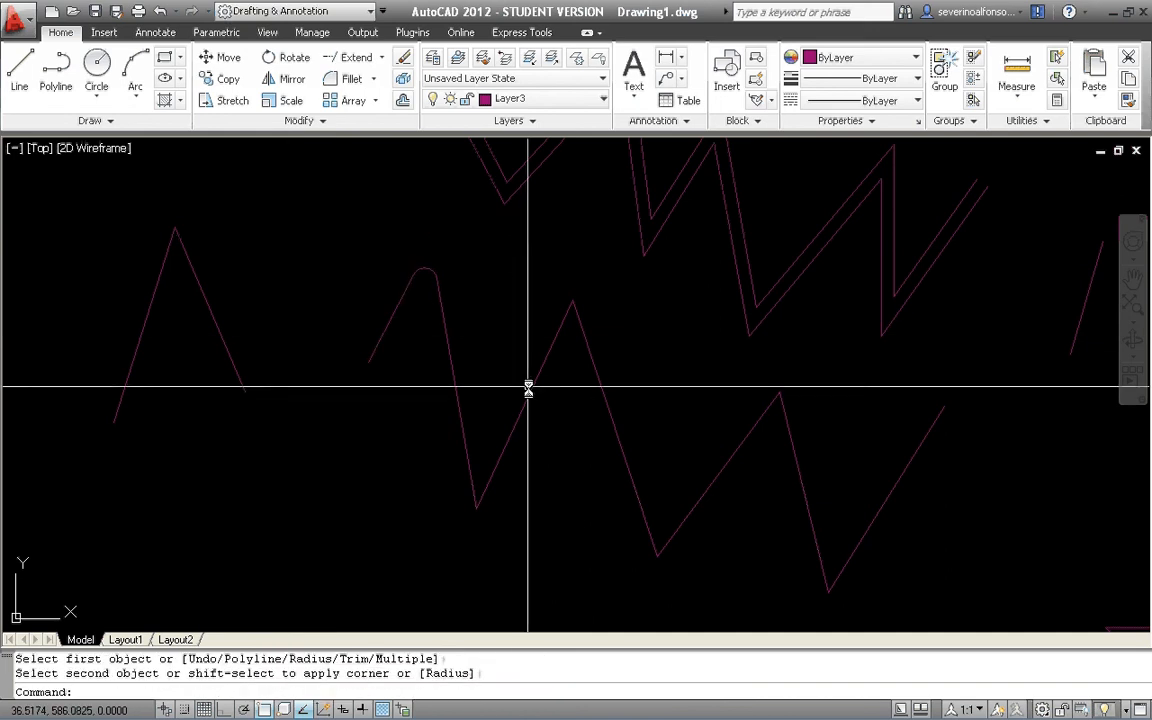
Fillet the lower zigzag's second peak and the separate two-line corner with the same 0.5 radius, then end the command.
{"action": "key", "text": "Return"}
{"action": "left_click", "coordinate": [559, 328]}
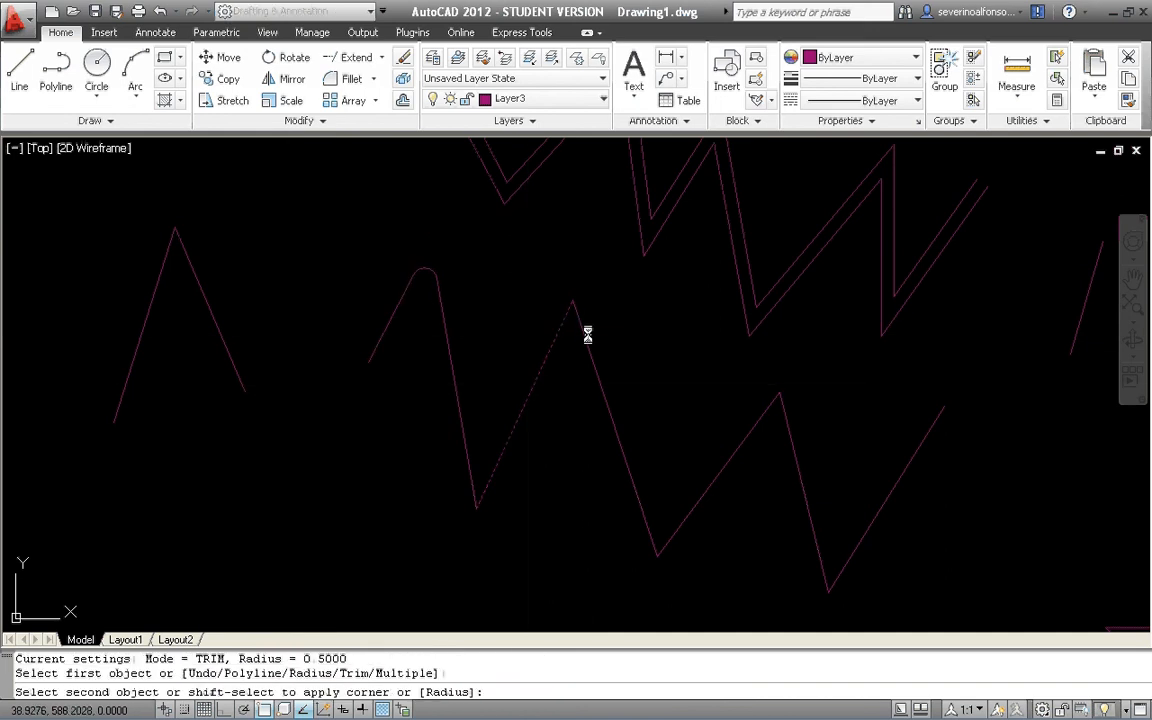
{"action": "left_click", "coordinate": [586, 337]}
{"action": "key", "text": "Return"}
{"action": "left_click", "coordinate": [207, 296]}
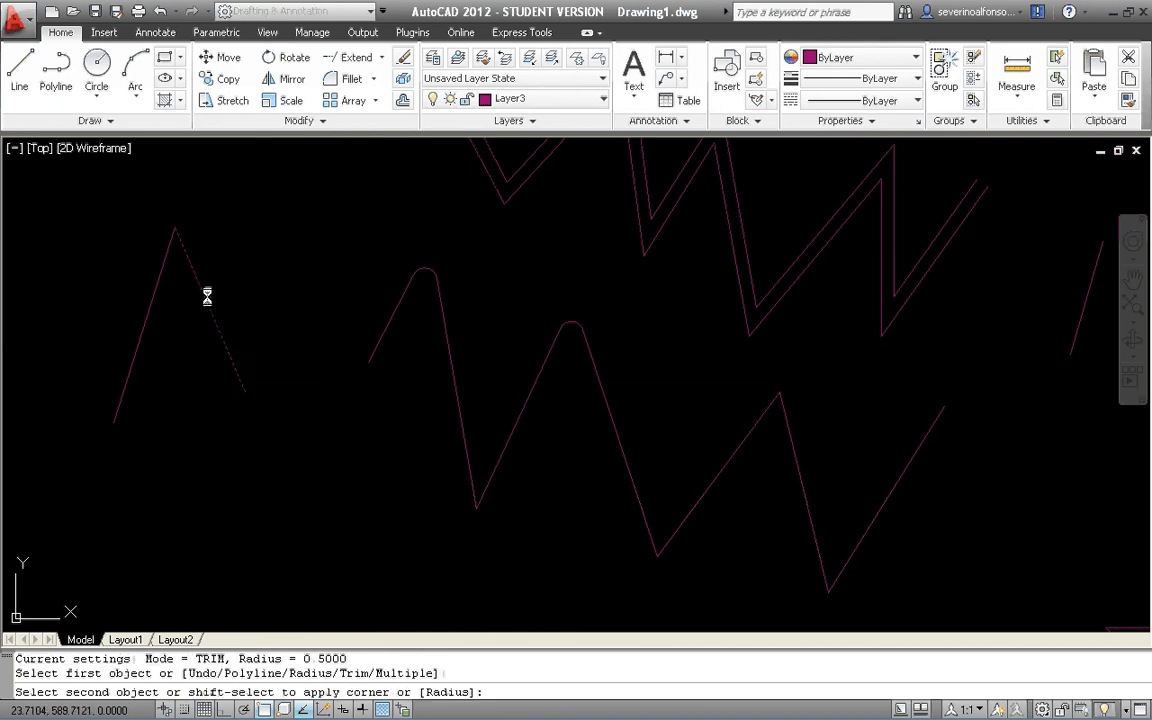
{"action": "left_click", "coordinate": [157, 288]}
{"action": "scroll", "coordinate": [300, 340], "scroll_direction": "down", "scroll_amount": 2}
{"action": "key", "text": "Return"}
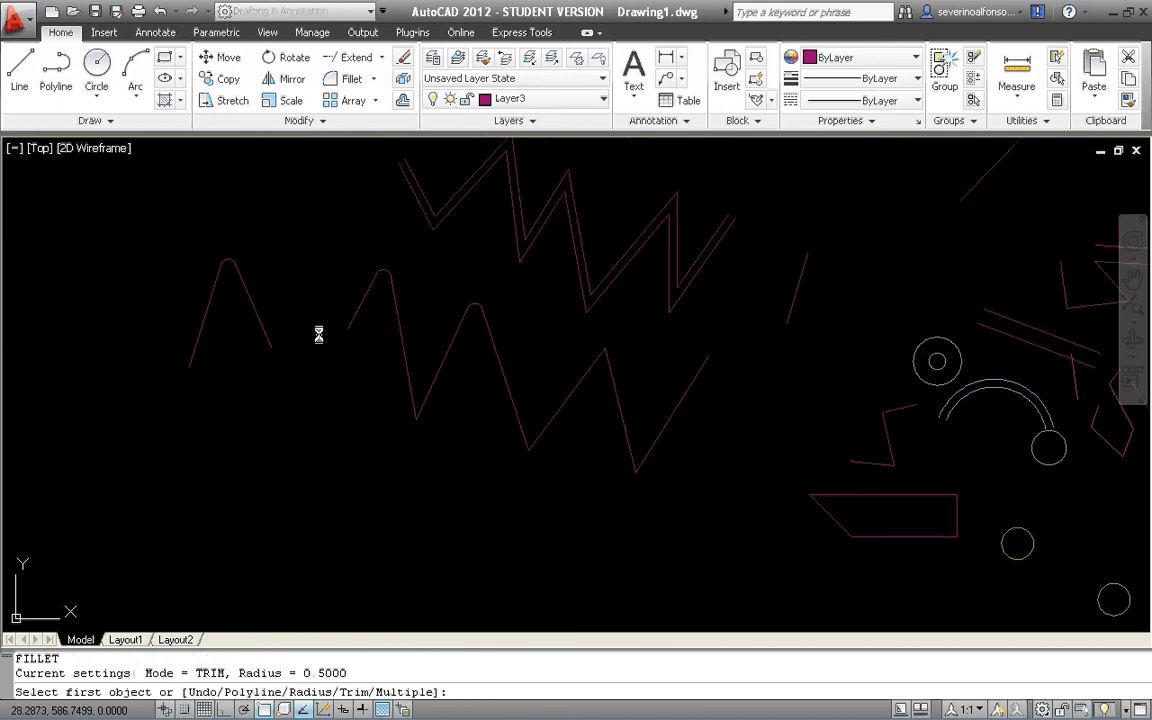
{"action": "key", "text": "Escape"}
{"action": "key", "text": "Escape"}
{"action": "key", "text": "Escape"}
Try to fillet the lower zigzag's third peak with a radius of 10.
{"action": "type", "text": "f"}
{"action": "key", "text": "Return"}
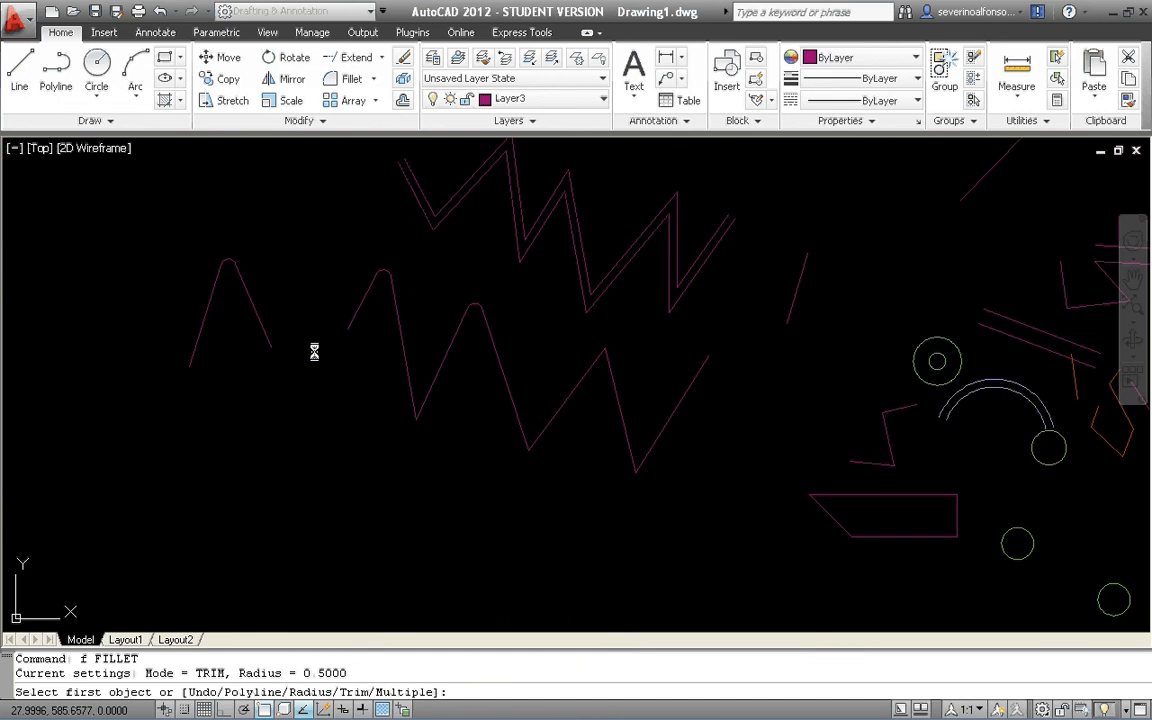
{"action": "type", "text": "r"}
{"action": "key", "text": "Return"}
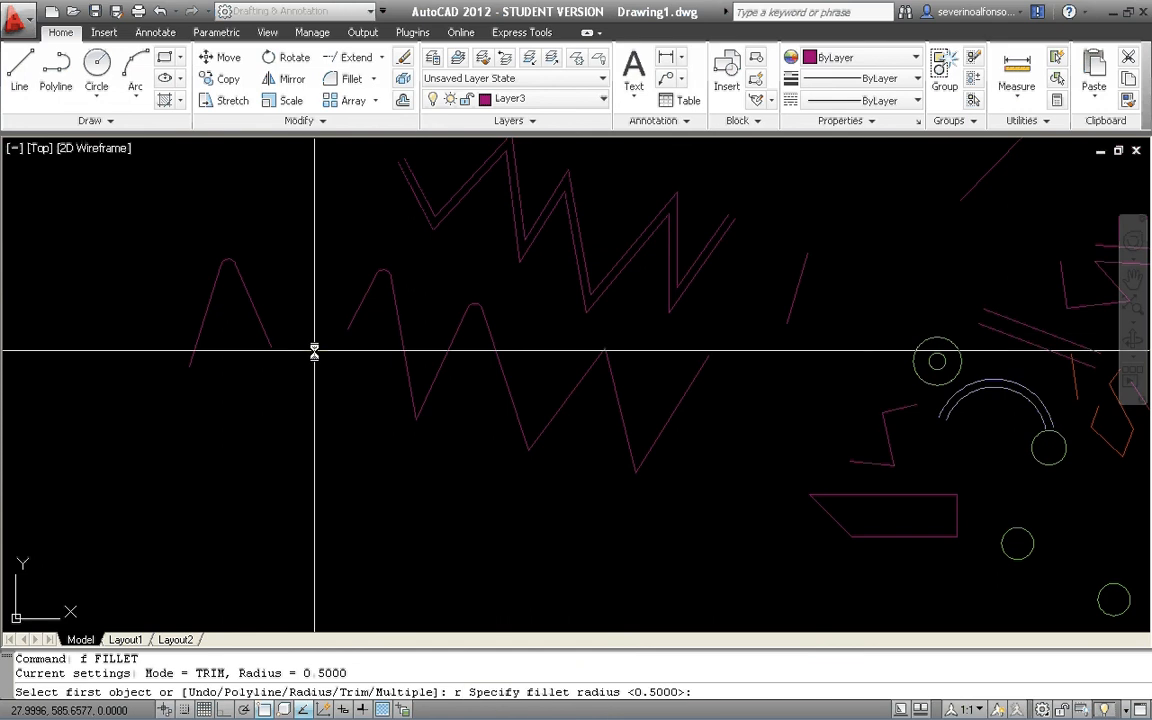
{"action": "type", "text": "10"}
{"action": "key", "text": "Return"}
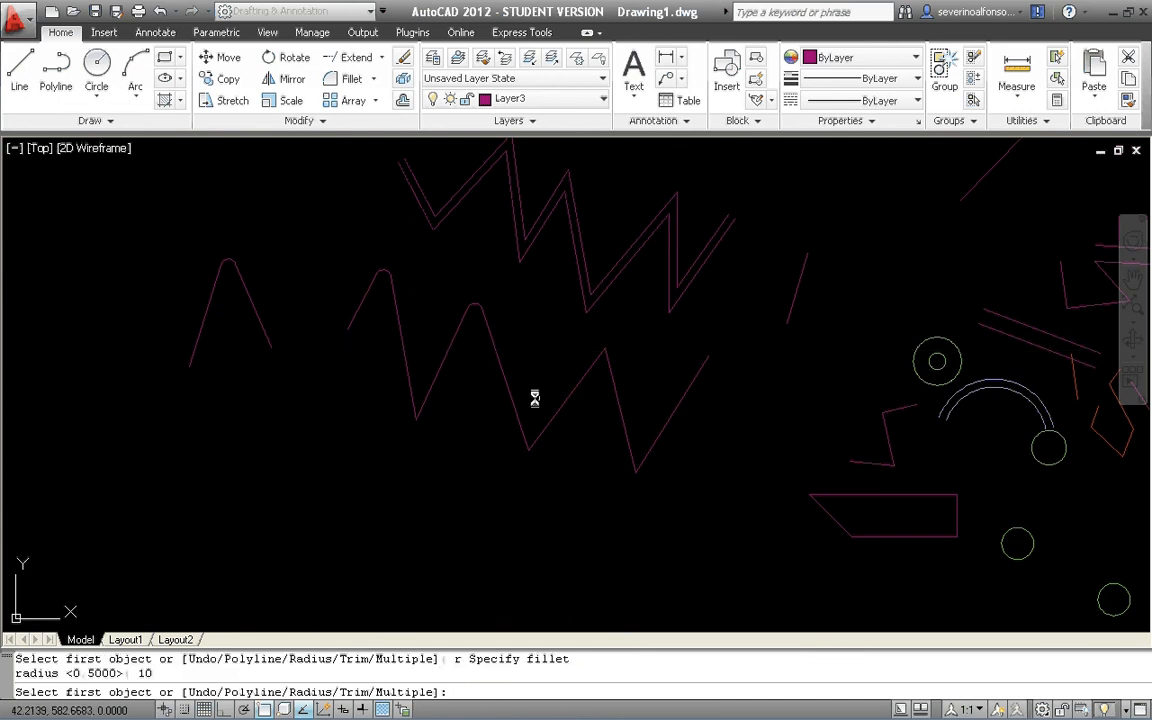
{"action": "middle_click_drag", "start_coordinate": [621, 382], "coordinate": [523, 374]}
{"action": "scroll", "coordinate": [523, 374], "scroll_direction": "up", "scroll_amount": 3}
{"action": "left_click", "coordinate": [468, 342]}
{"action": "left_click", "coordinate": [460, 334]}
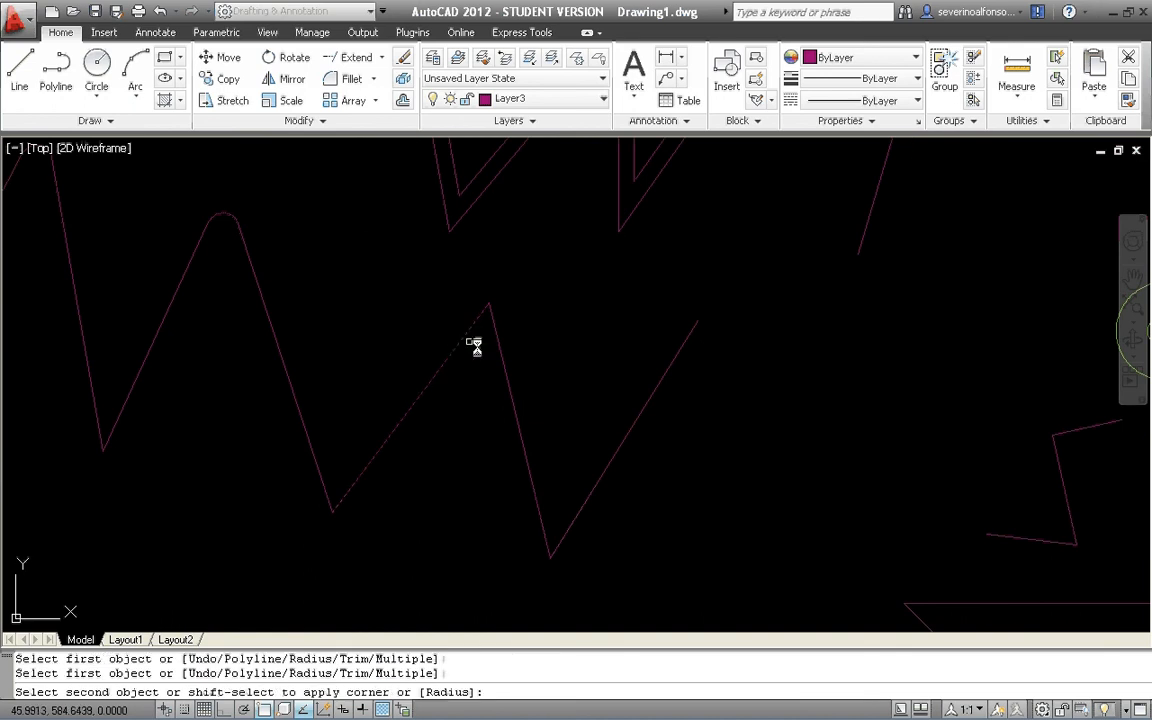
{"action": "left_click", "coordinate": [501, 359]}
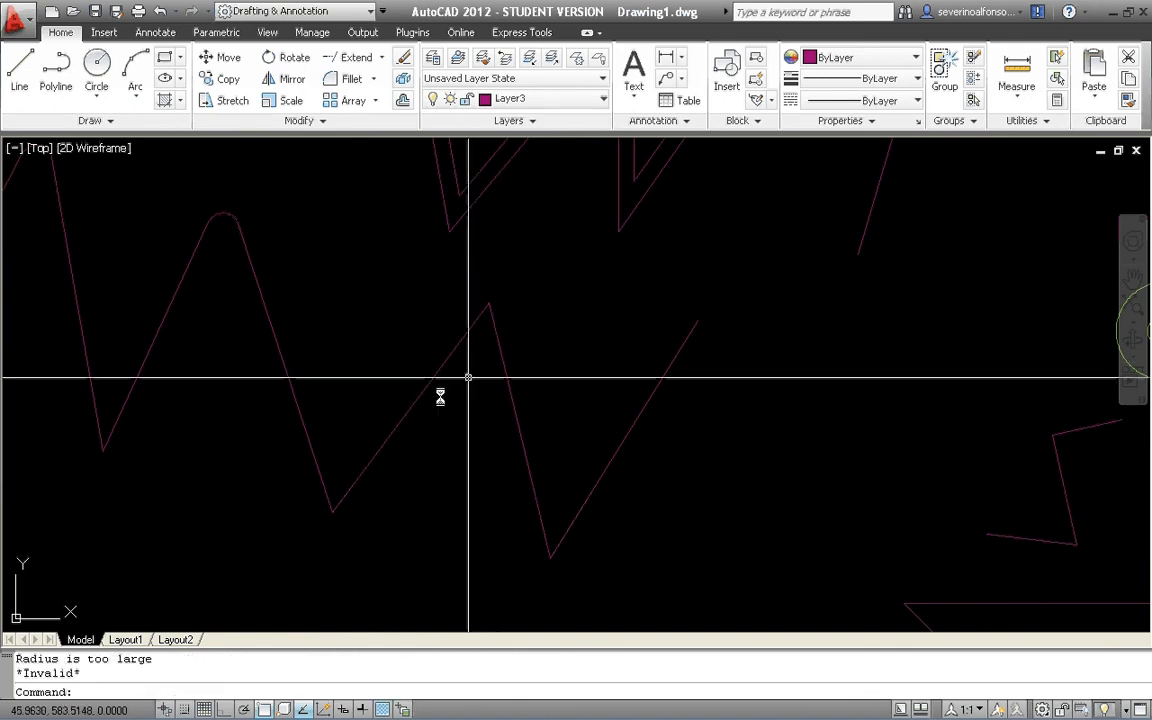
Draw a steep line falling slightly to the right, below and left of the small rounded two-line shape.
{"action": "scroll", "coordinate": [528, 348], "scroll_direction": "down", "scroll_amount": 5}
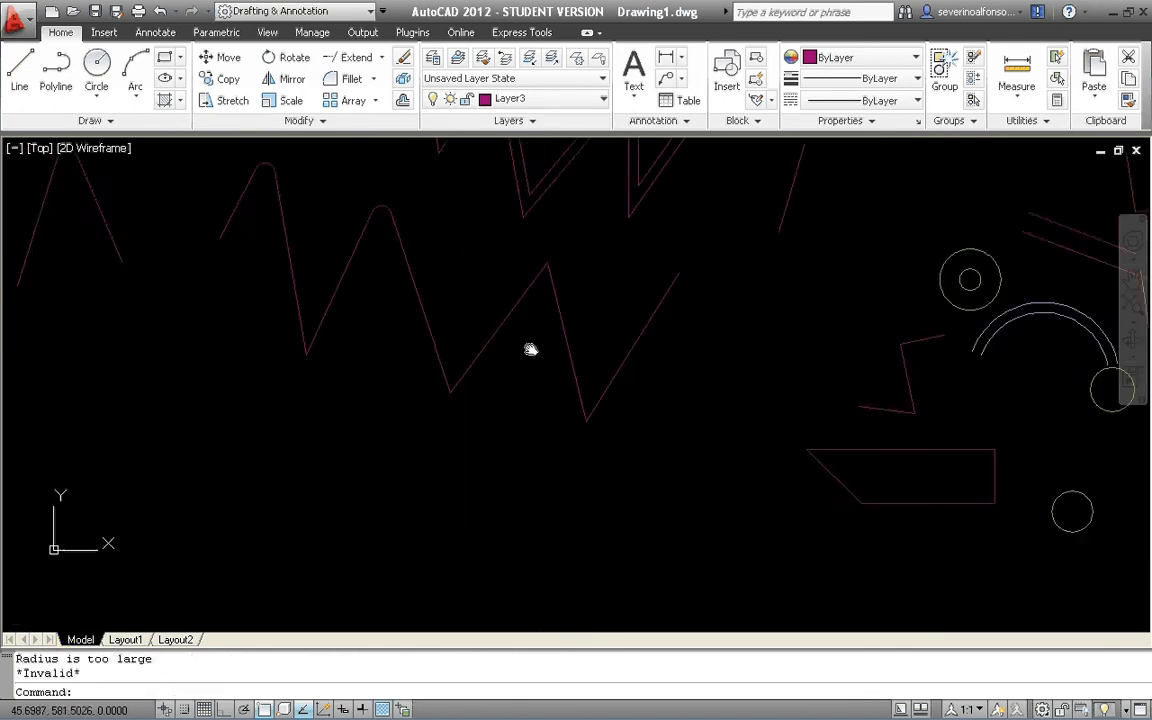
{"action": "scroll", "coordinate": [525, 342], "scroll_direction": "down", "scroll_amount": 3}
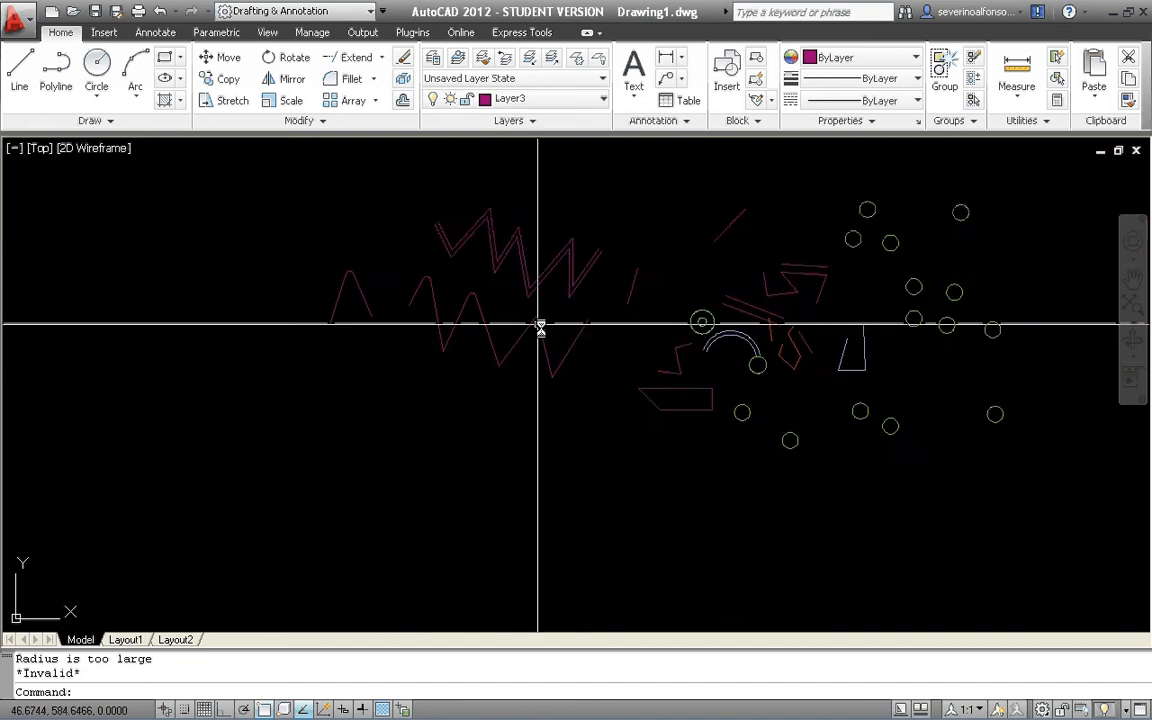
{"action": "scroll", "coordinate": [533, 320], "scroll_direction": "up", "scroll_amount": 6}
{"action": "scroll", "coordinate": [437, 380], "scroll_direction": "down", "scroll_amount": 5}
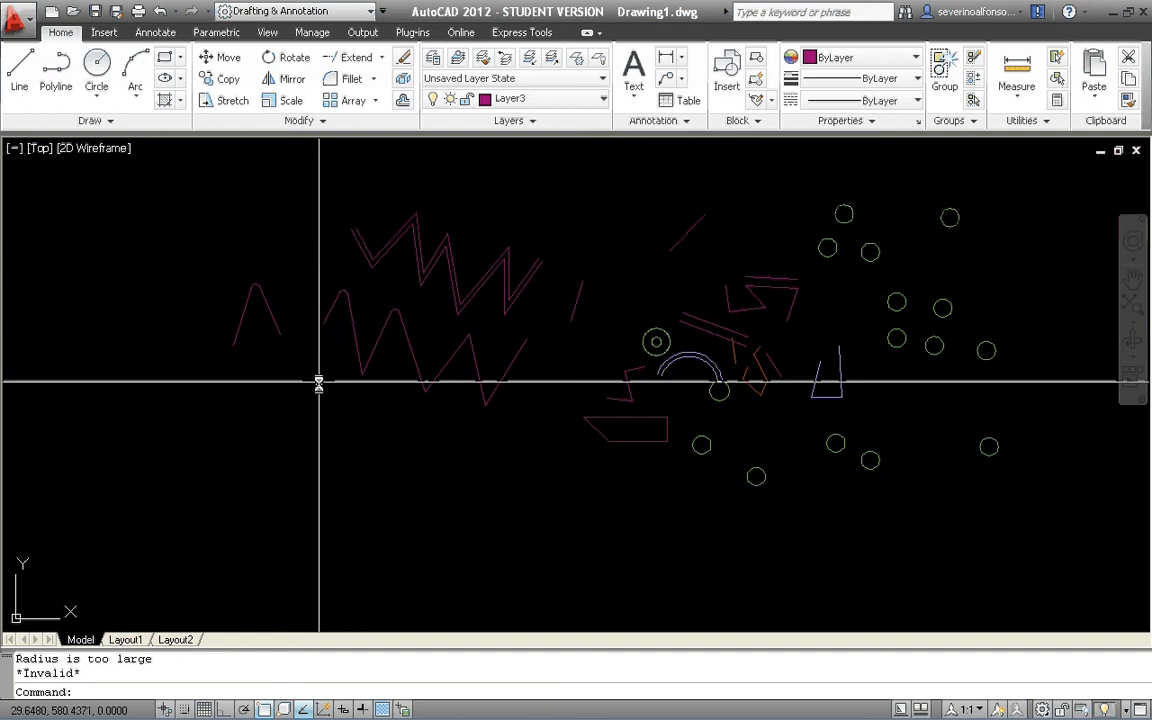
{"action": "middle_click_drag", "start_coordinate": [401, 387], "coordinate": [417, 406]}
{"action": "key", "text": "Escape"}
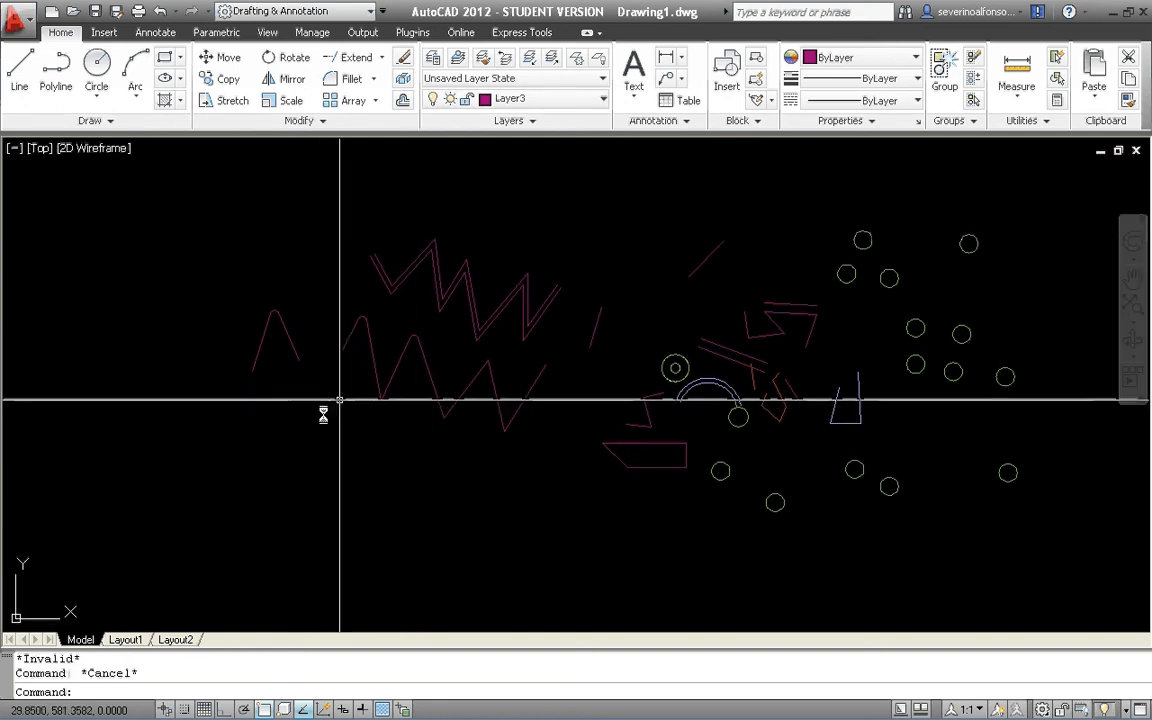
{"action": "key", "text": "Escape"}
{"action": "type", "text": "1"}
{"action": "key", "text": "Return"}
{"action": "left_click", "coordinate": [166, 488]}
{"action": "left_click", "coordinate": [152, 405]}
{"action": "key", "text": "Return"}
{"action": "key", "text": "Return"}
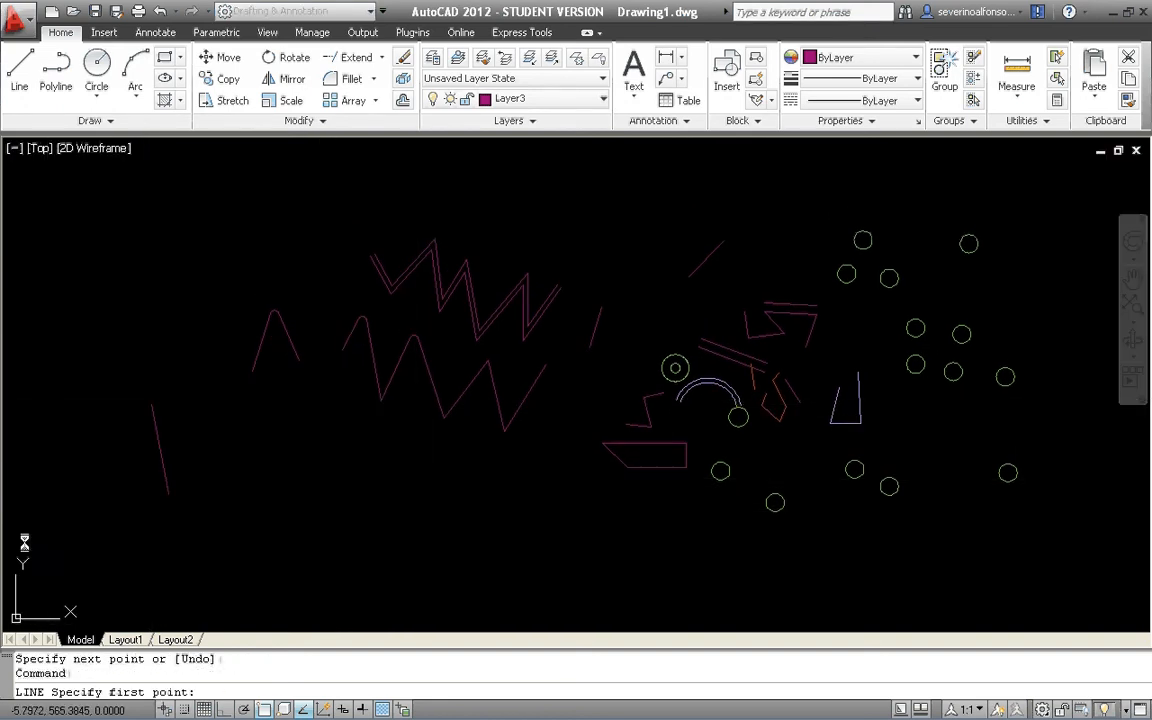
Draw a longer line to its left, rising to the right and stopping short of the steep line's upper end.
{"action": "left_click", "coordinate": [24, 540]}
{"action": "left_click", "coordinate": [88, 405]}
{"action": "key", "text": "Escape"}
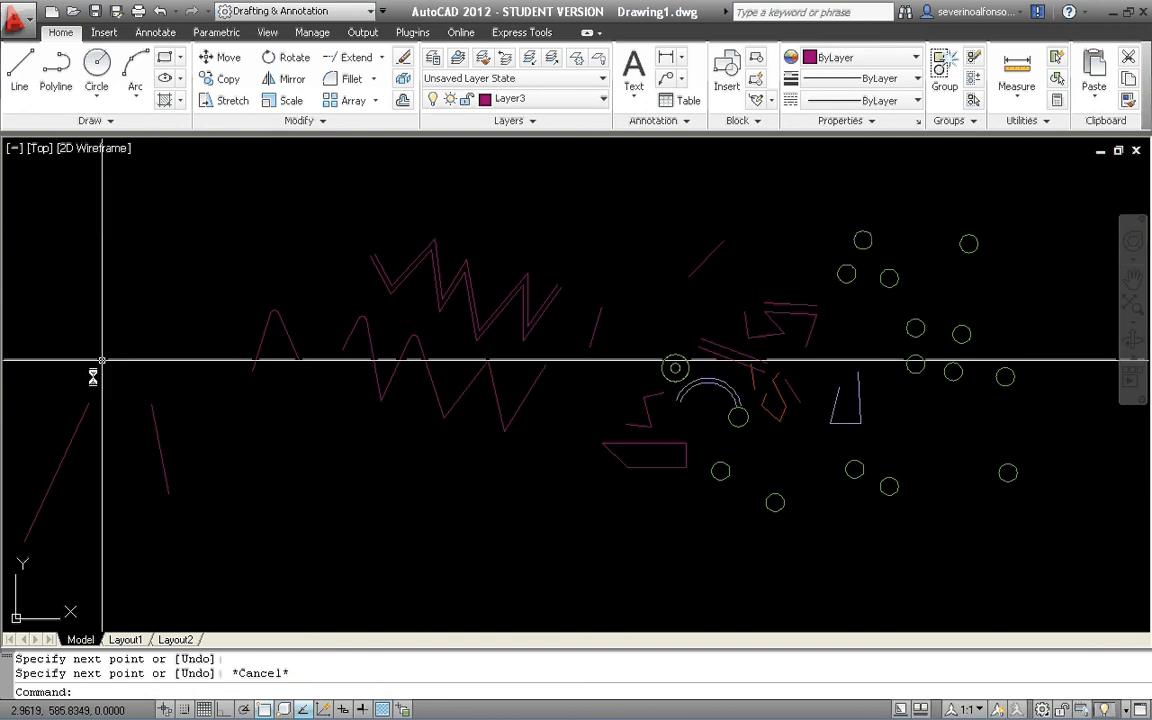
{"action": "key", "text": "Escape"}
Fillet the upper ends of the two new lines with a radius of 2.
{"action": "type", "text": "f"}
{"action": "key", "text": "Return"}
{"action": "type", "text": "r"}
{"action": "key", "text": "Return"}
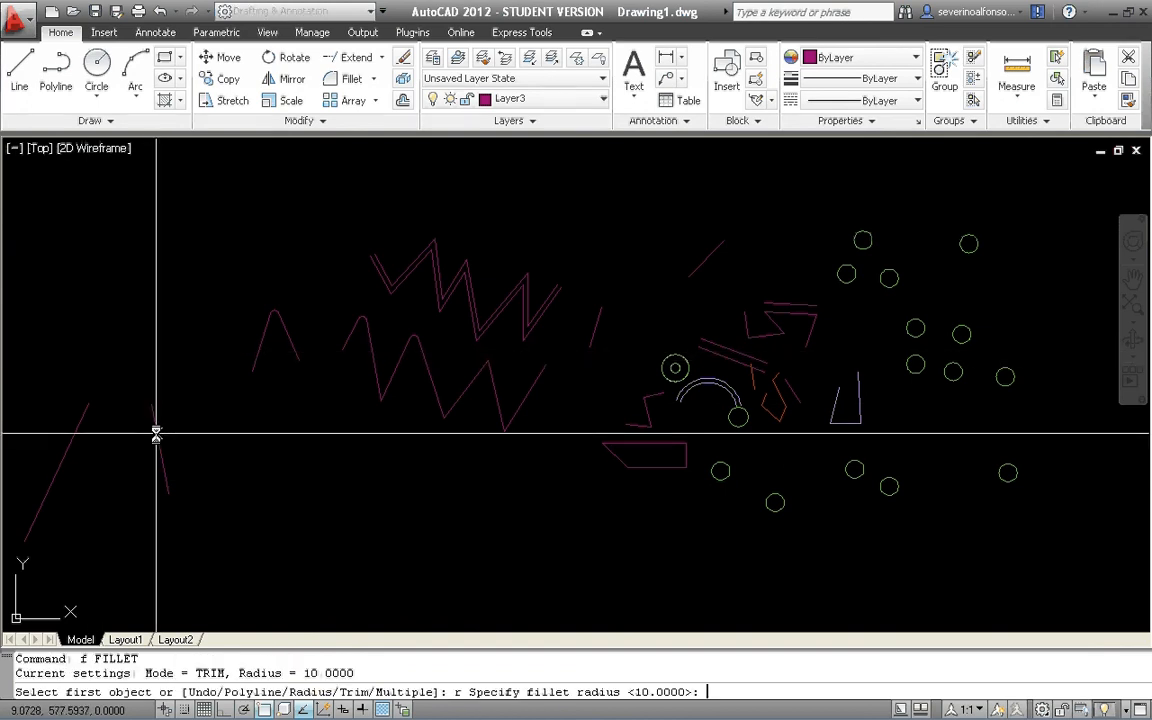
{"action": "type", "text": "2"}
{"action": "key", "text": "Return"}
{"action": "left_click", "coordinate": [156, 428]}
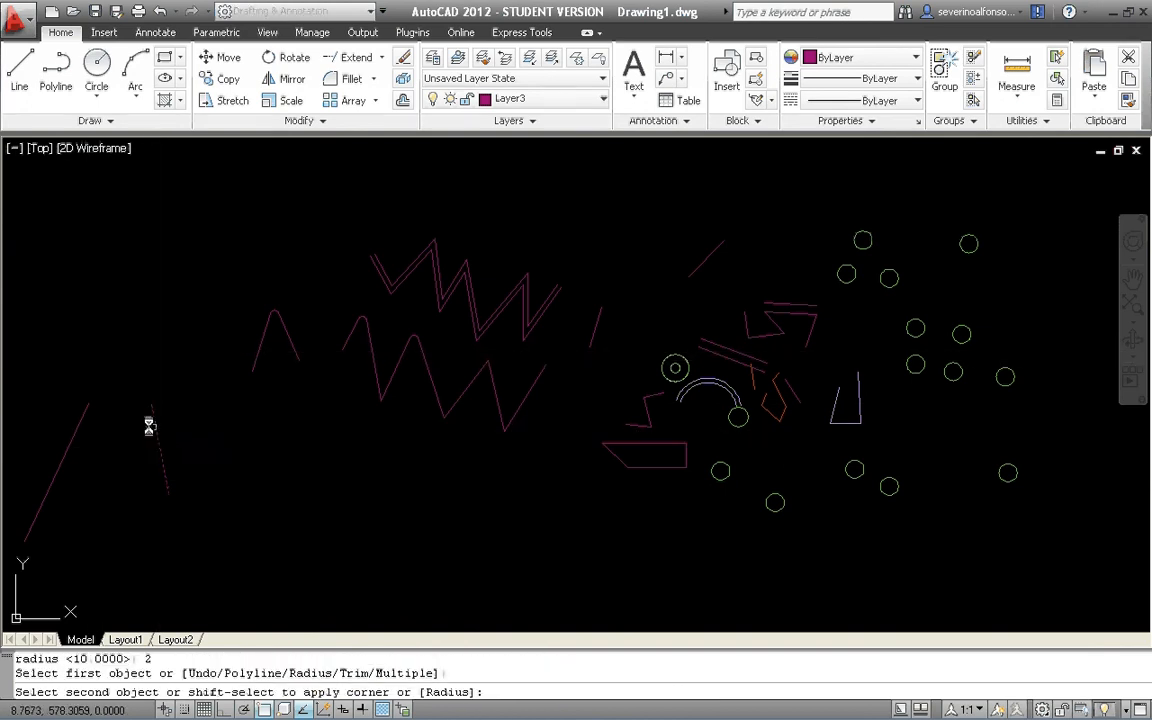
{"action": "left_click", "coordinate": [79, 418]}
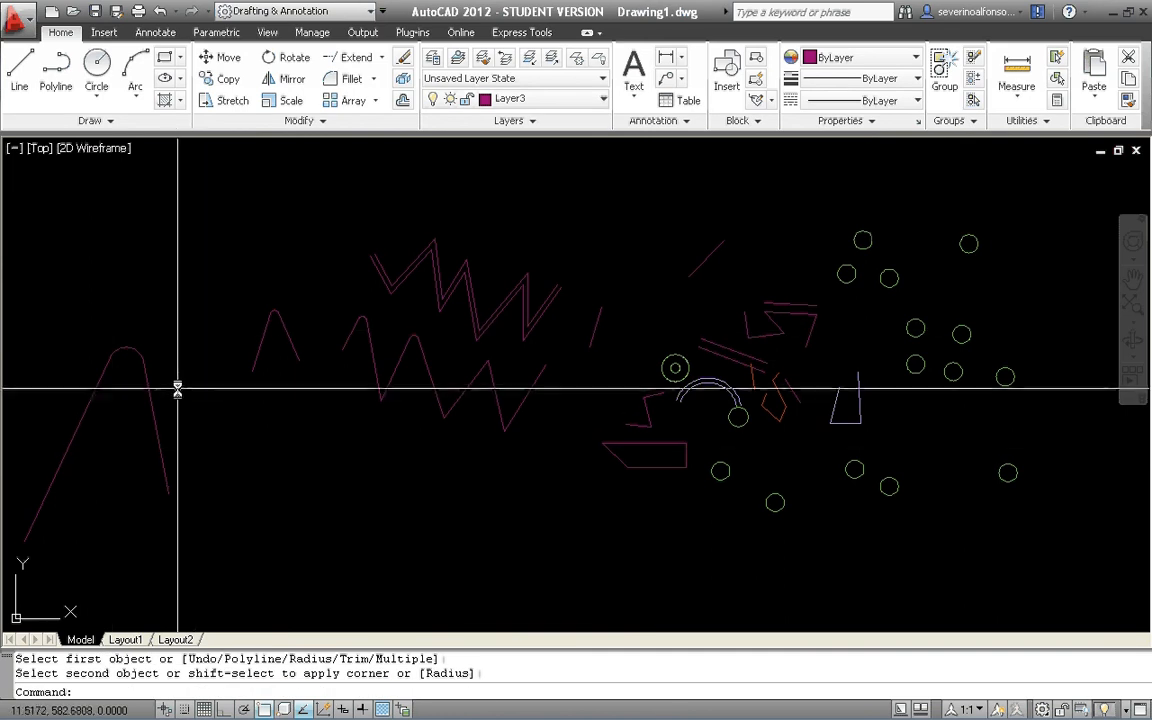
Erase the fillet arc between the two lines.
{"action": "scroll", "coordinate": [136, 350], "scroll_direction": "down", "scroll_amount": 2}
{"action": "left_click", "coordinate": [134, 355]}
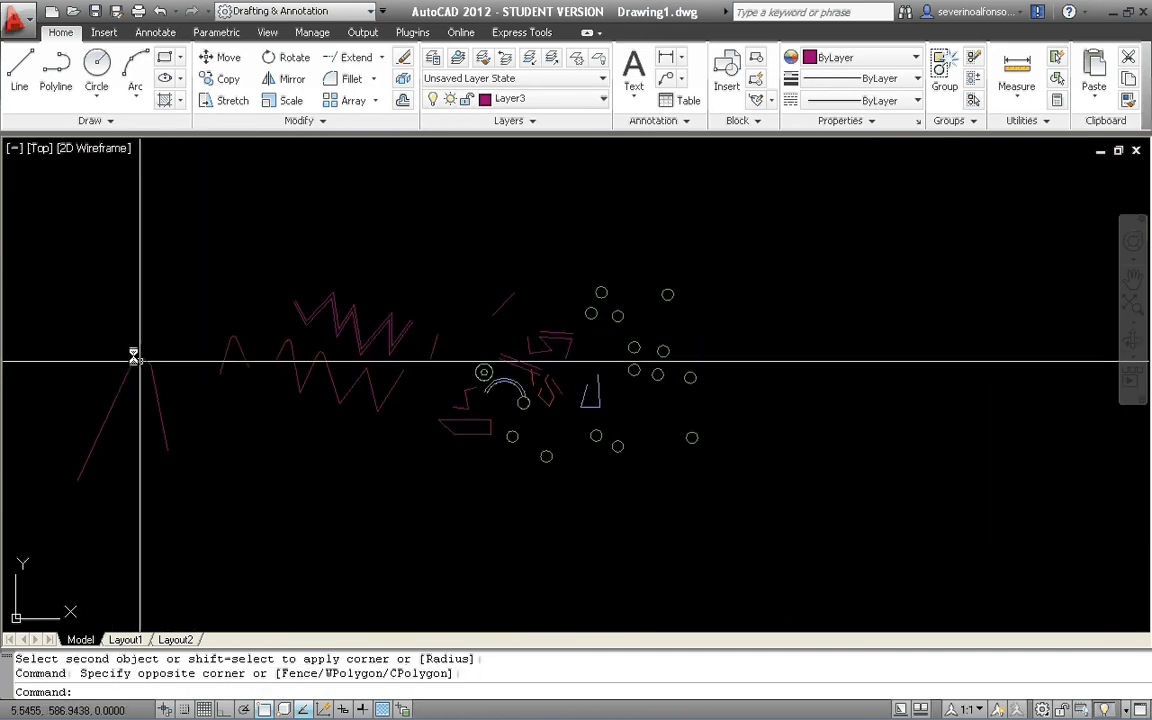
{"action": "left_click", "coordinate": [186, 385]}
{"action": "type", "text": "e"}
{"action": "key", "text": "Return"}
{"action": "key", "text": "Escape"}
{"action": "key", "text": "Escape"}
Fillet the same two lines with a radius of 0 to join them in a sharp corner.
{"action": "type", "text": "f"}
{"action": "key", "text": "Return"}
{"action": "type", "text": "r"}
{"action": "key", "text": "Return"}
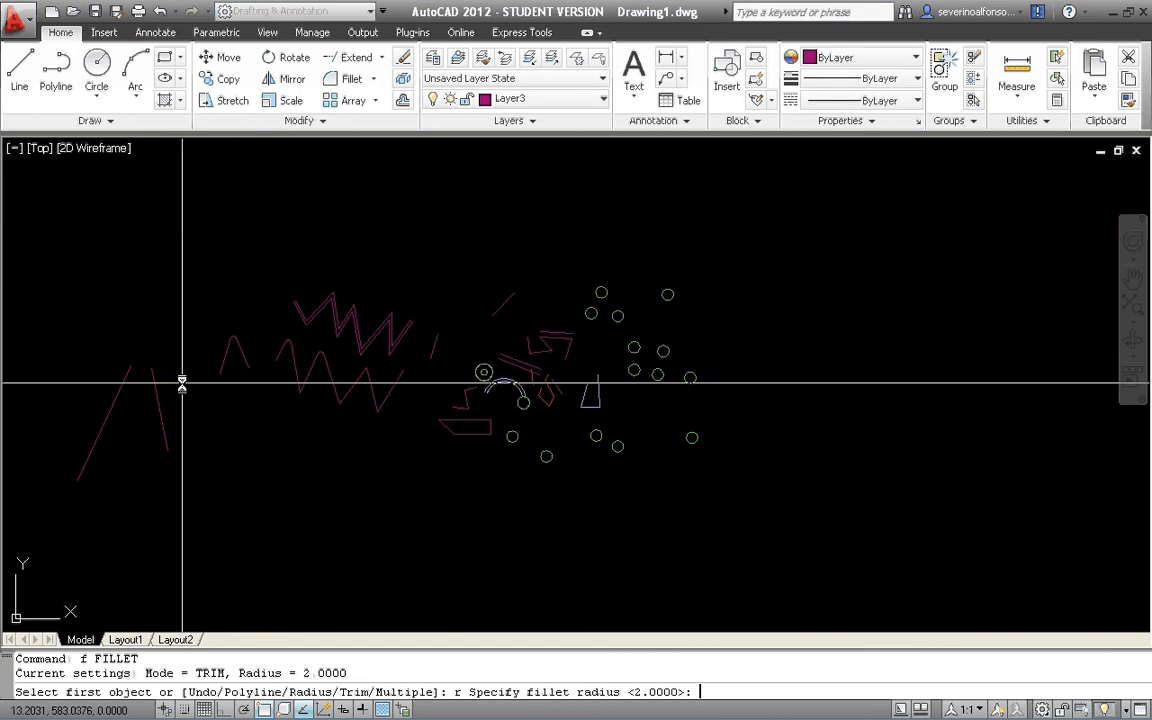
{"action": "type", "text": "0"}
{"action": "key", "text": "Return"}
{"action": "left_click", "coordinate": [158, 405]}
{"action": "left_click", "coordinate": [131, 385]}
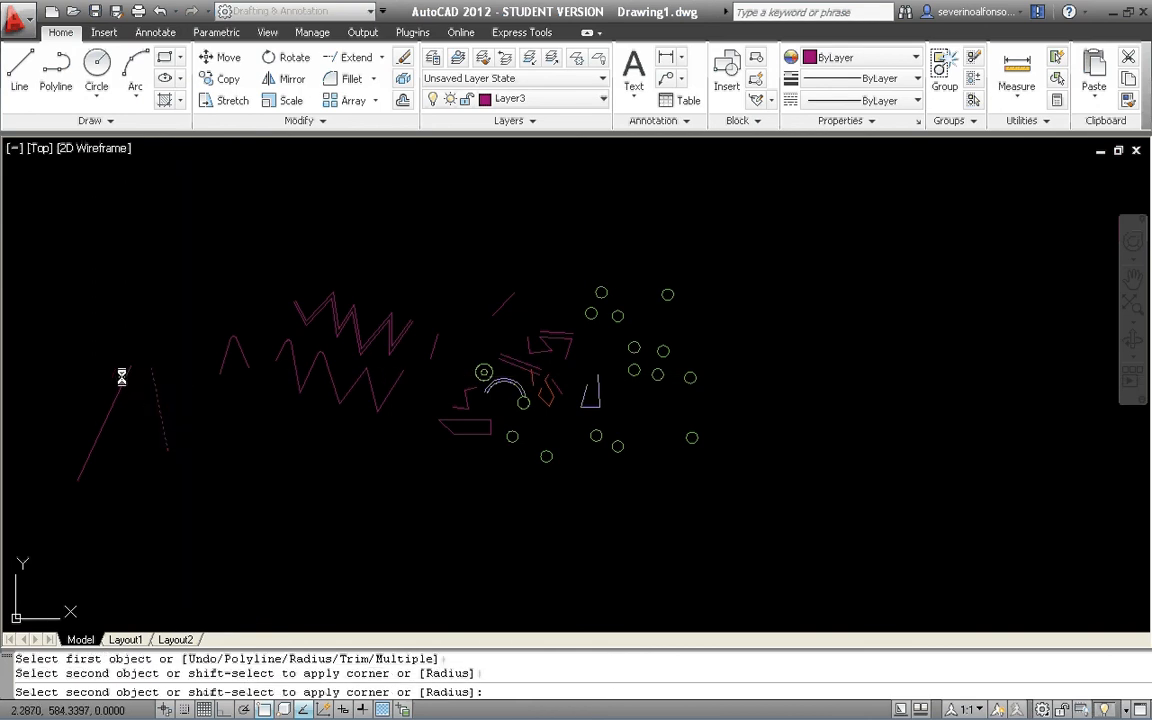
{"action": "left_click", "coordinate": [122, 378]}
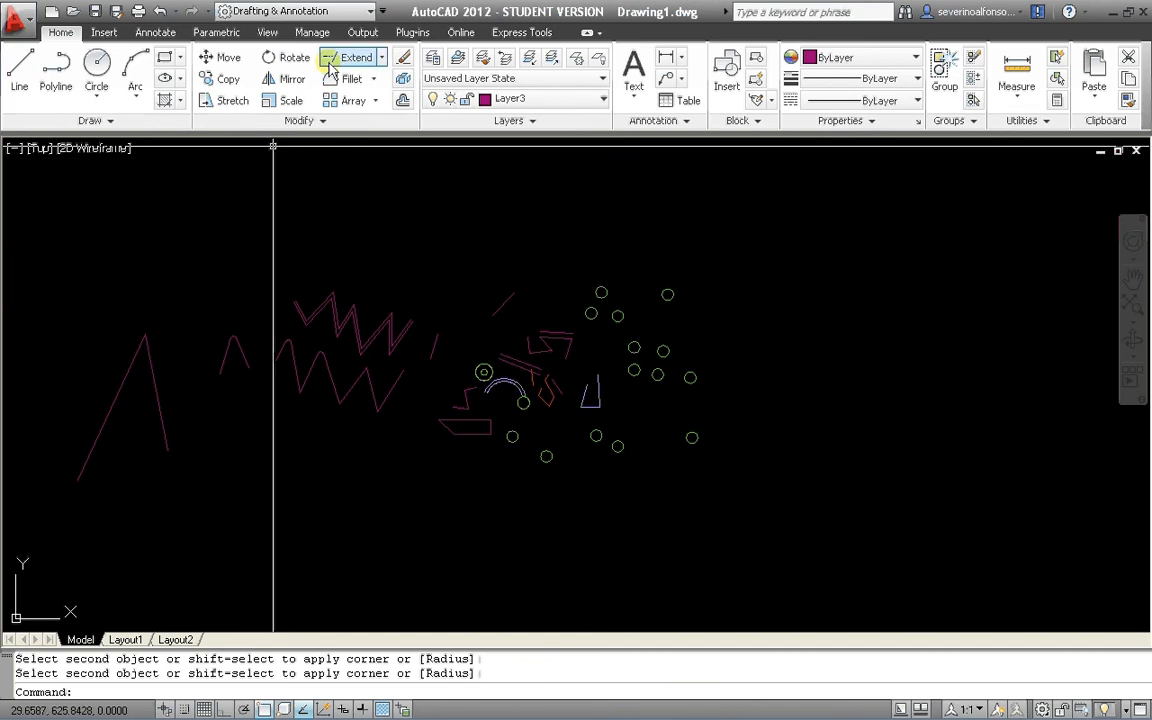
{"action": "key", "text": "Escape"}
{"action": "key", "text": "Escape"}
Draw a short, nearly horizontal line just right of the sharp corner's right leg, without touching it.
{"action": "scroll", "coordinate": [142, 381], "scroll_direction": "up", "scroll_amount": 5}
{"action": "type", "text": "l"}
{"action": "key", "text": "Return"}
{"action": "scroll", "coordinate": [269, 395], "scroll_direction": "up", "scroll_amount": 2}
{"action": "left_click", "coordinate": [326, 395]}
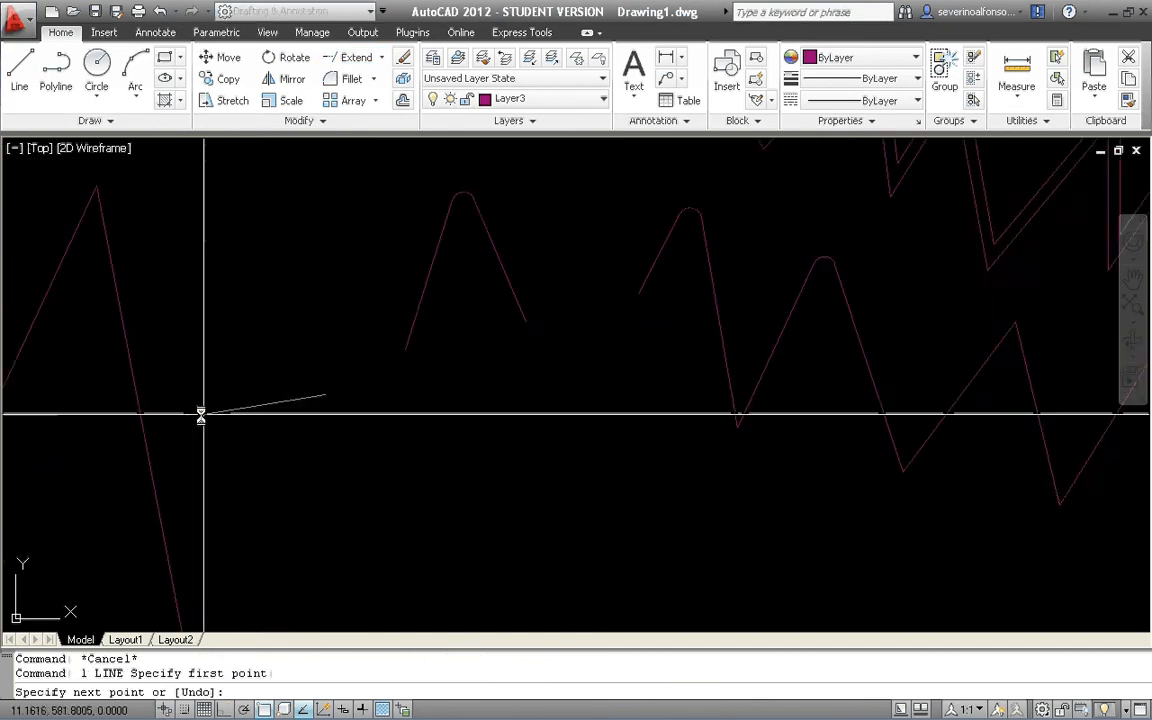
{"action": "left_click", "coordinate": [178, 415]}
{"action": "key", "text": "Return"}
Draw a second slightly slanted line below it that crosses the right leg of the corner.
{"action": "scroll", "coordinate": [368, 342], "scroll_direction": "down", "scroll_amount": 5}
{"action": "scroll", "coordinate": [363, 373], "scroll_direction": "up", "scroll_amount": 4}
{"action": "type", "text": "l"}
{"action": "key", "text": "Return"}
{"action": "left_click", "coordinate": [390, 367]}
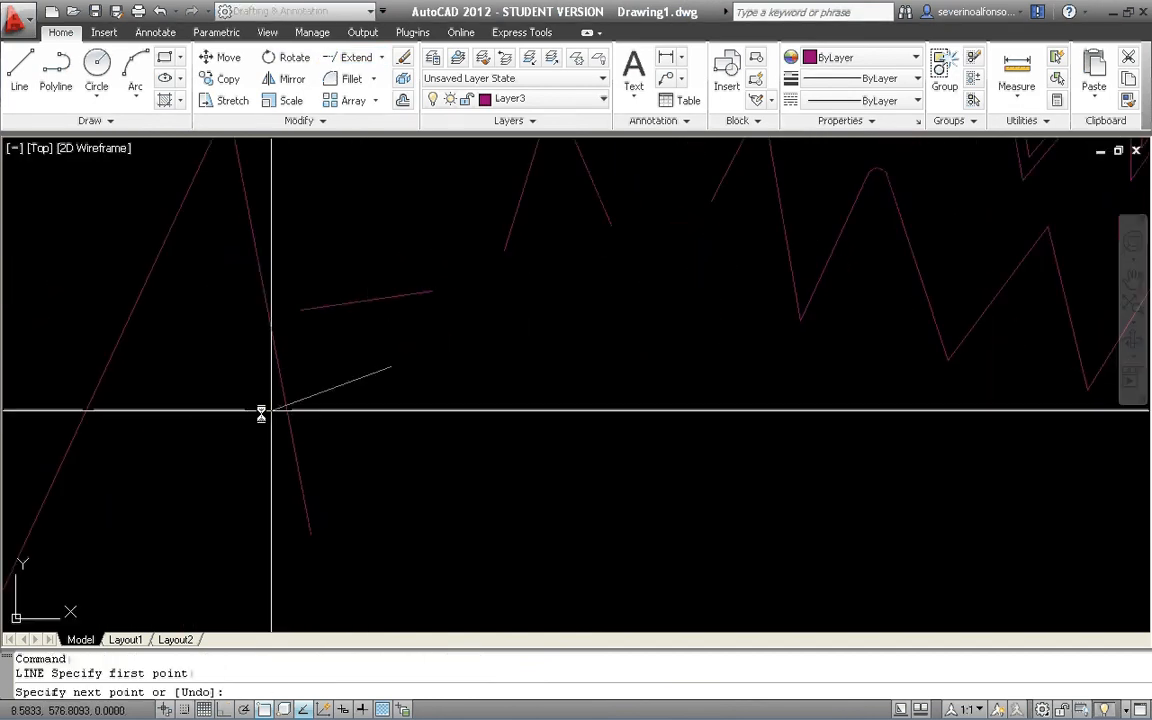
{"action": "left_click", "coordinate": [202, 415]}
{"action": "key", "text": "Escape"}
{"action": "key", "text": "Escape"}
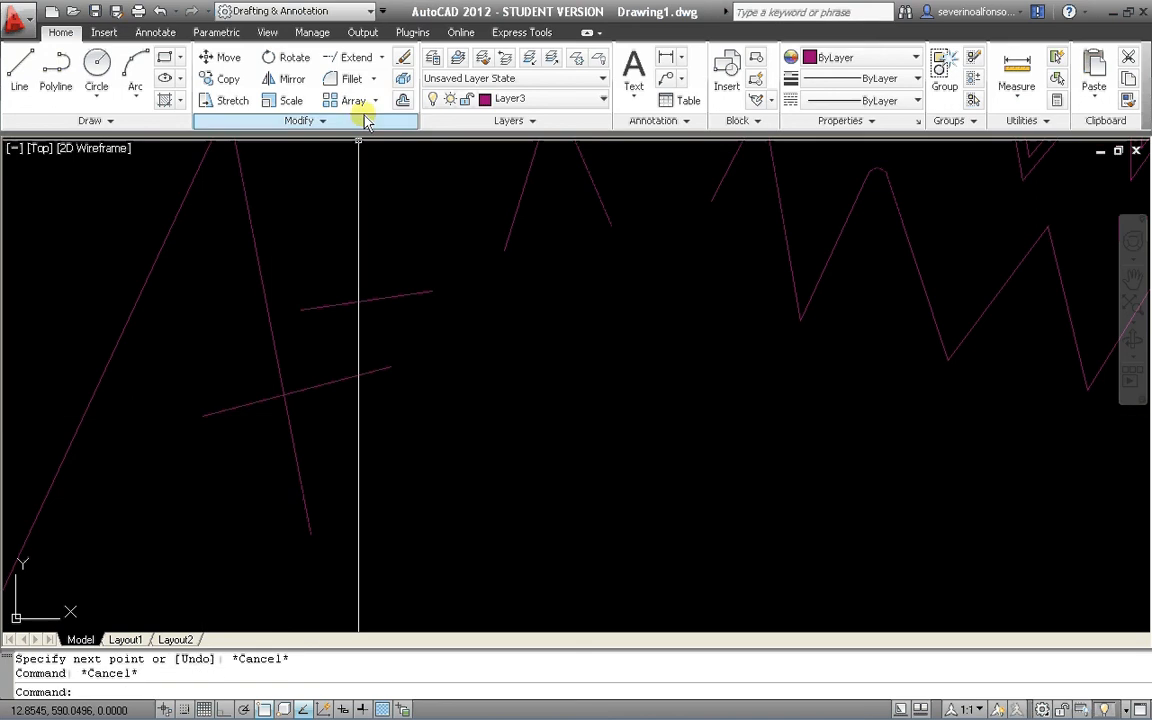
{"action": "left_click", "coordinate": [382, 57]}
{"action": "key", "text": "Escape"}
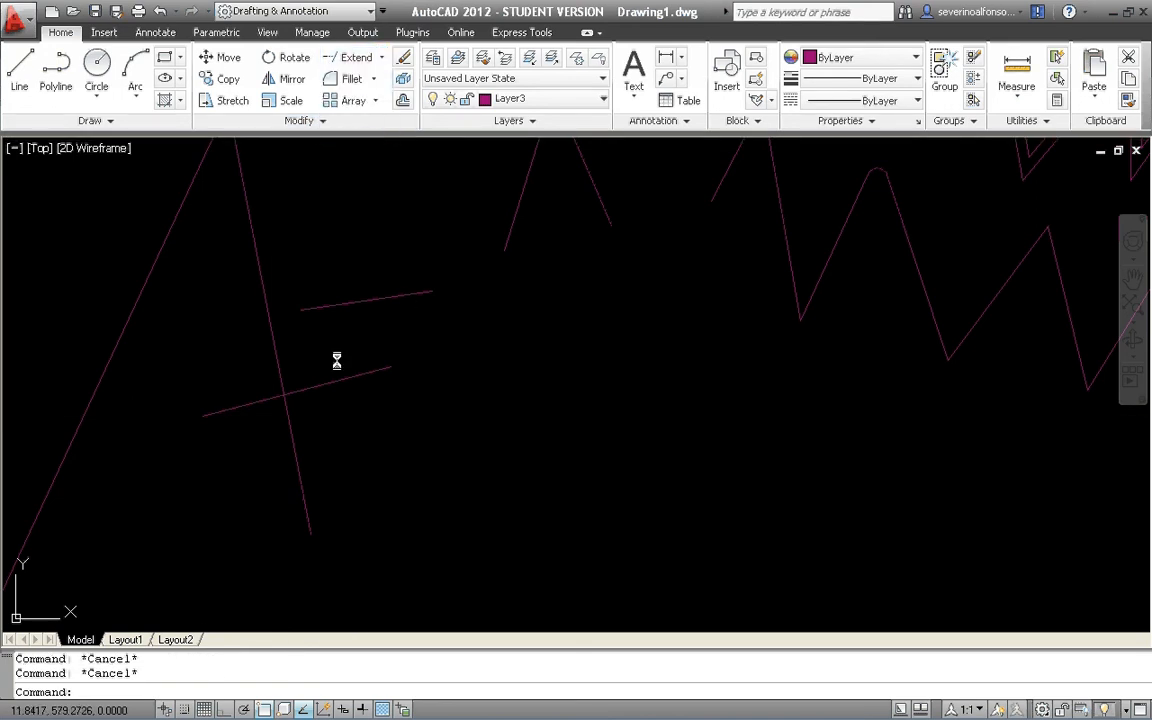
{"action": "left_click", "coordinate": [382, 57]}
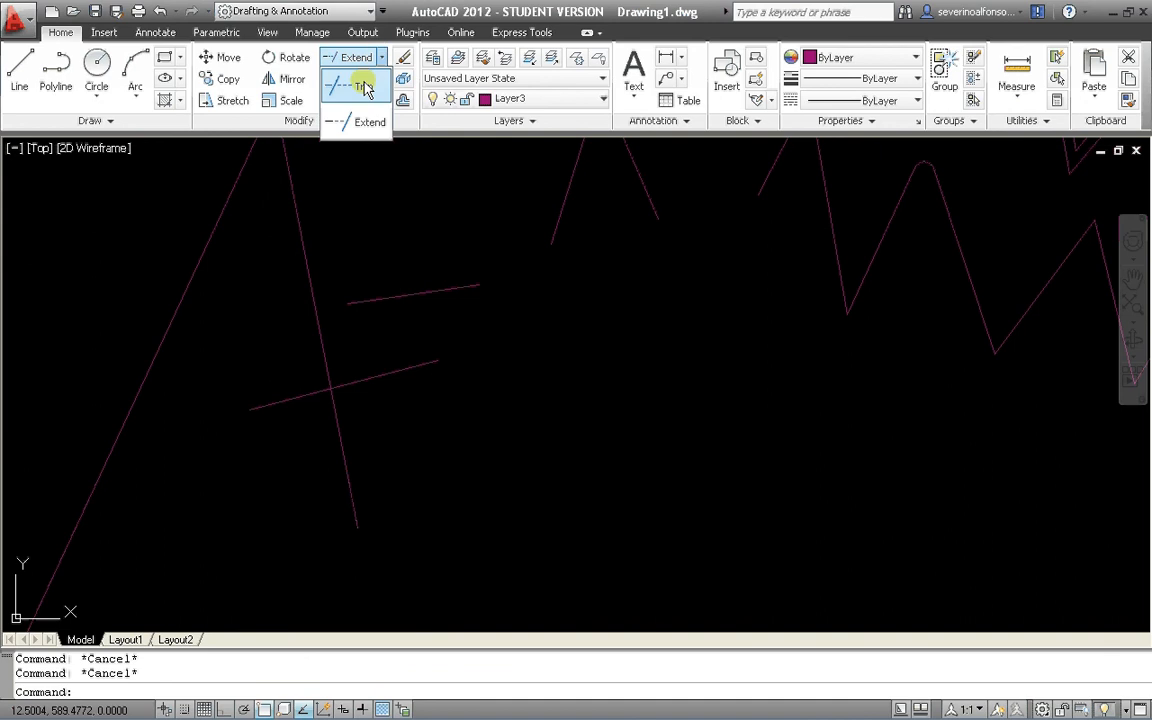
{"action": "left_click", "coordinate": [360, 86]}
{"action": "key", "text": "Escape"}
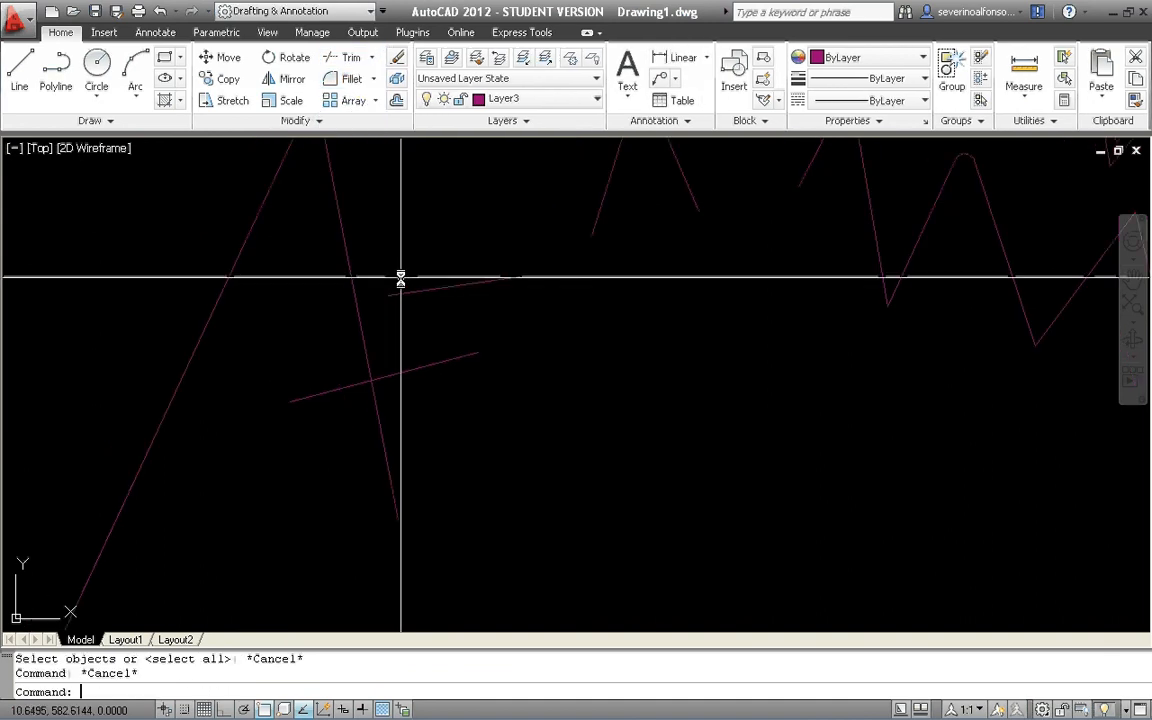
Trim the lower slanted line's portion left of the corner's right leg, using that leg as the cutting edge.
{"action": "type", "text": "tr"}
{"action": "left_click", "coordinate": [342, 57]}
{"action": "left_click", "coordinate": [365, 228]}
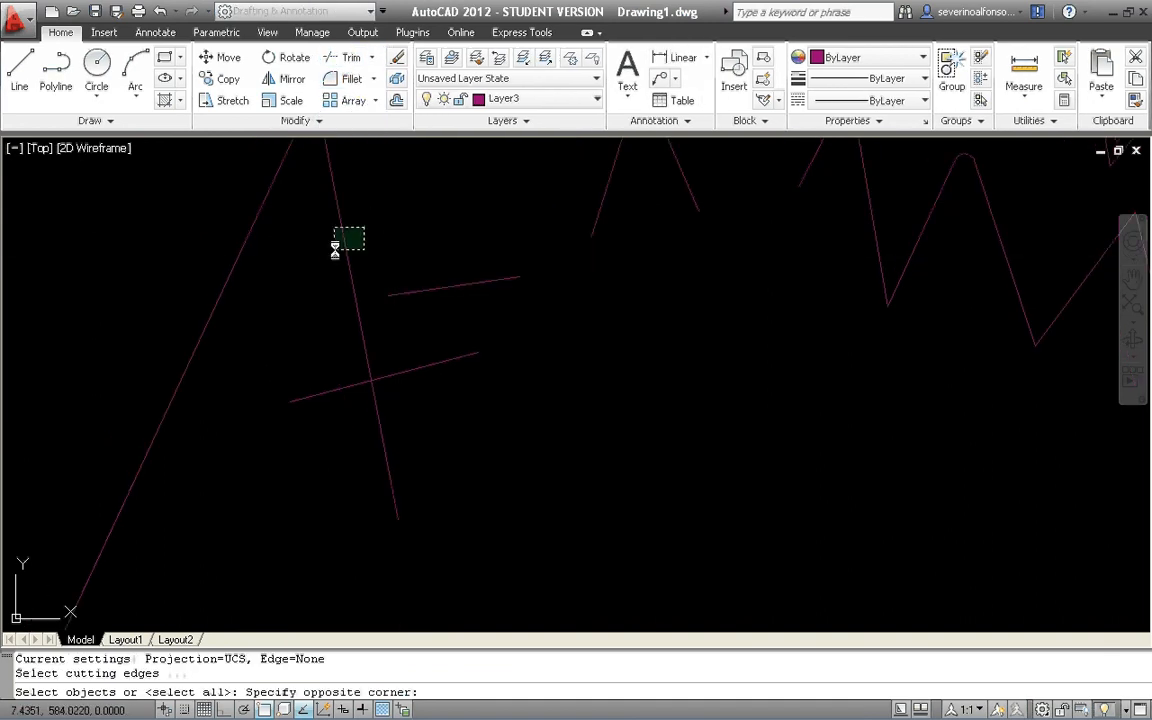
{"action": "left_click", "coordinate": [335, 248]}
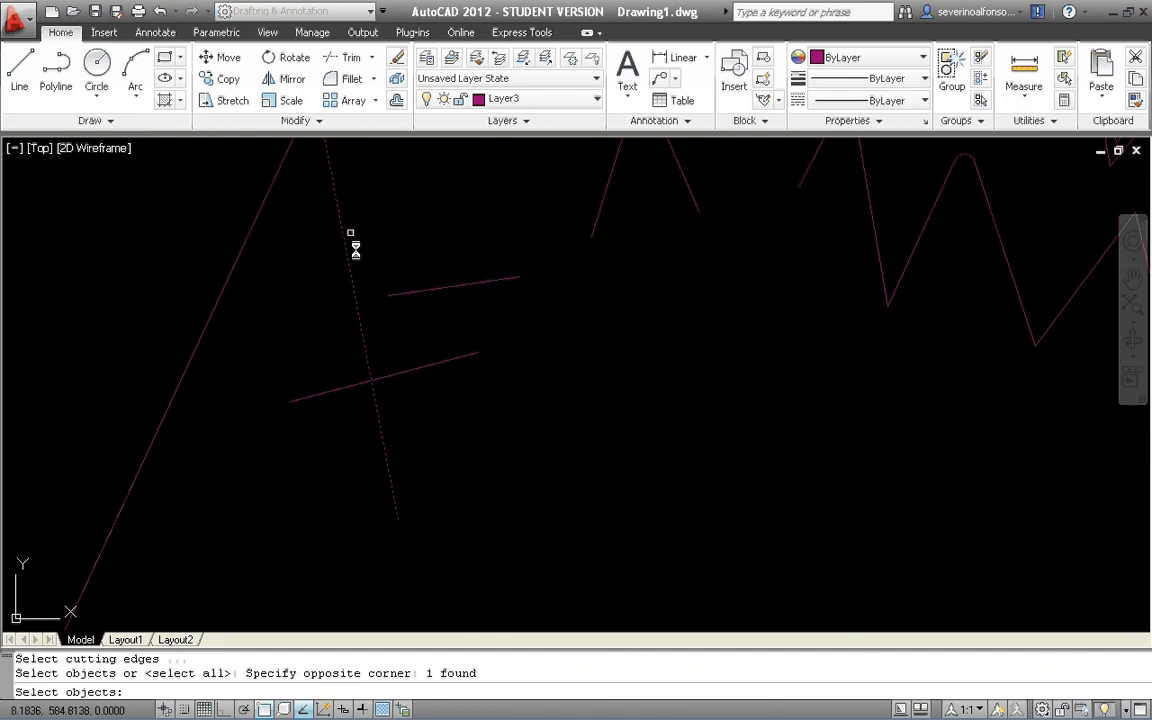
{"action": "key", "text": "Return"}
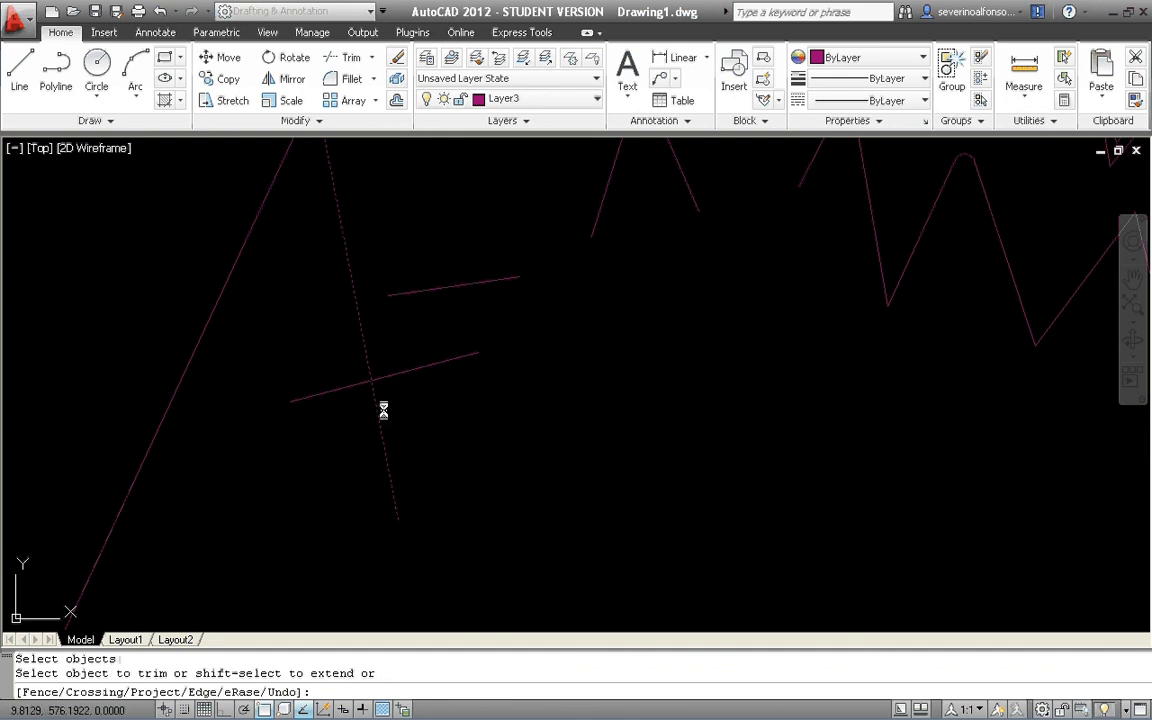
{"action": "left_click", "coordinate": [335, 365]}
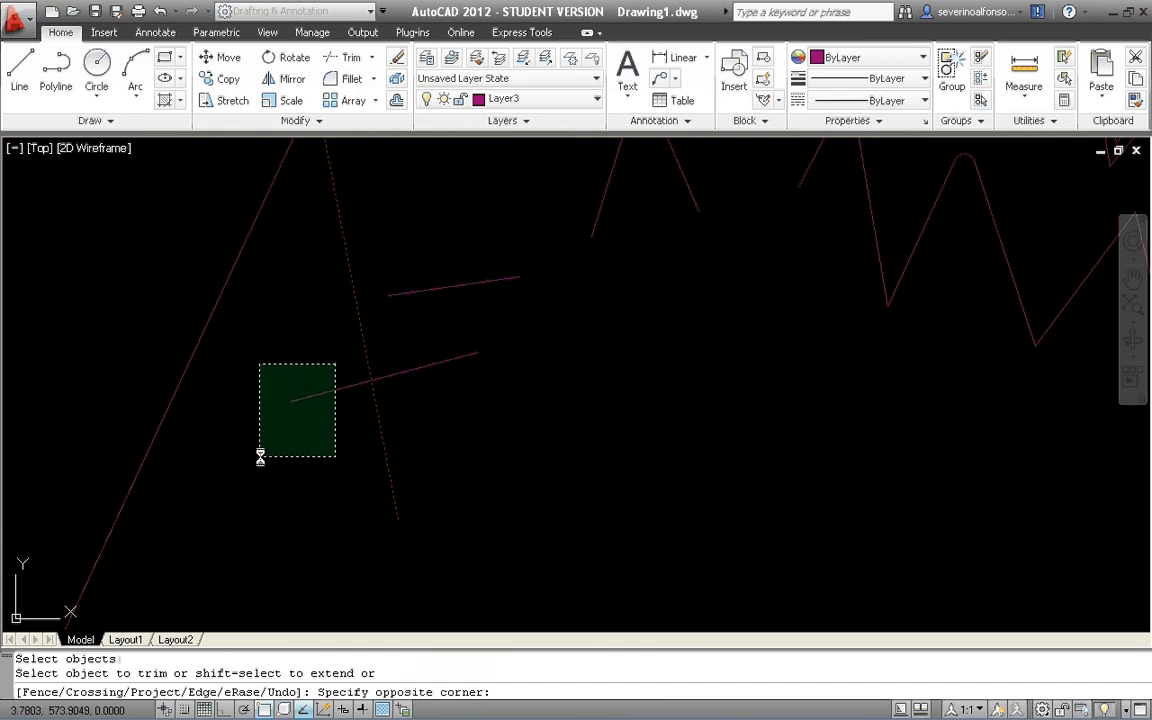
{"action": "left_click", "coordinate": [260, 456]}
{"action": "key", "text": "Return"}
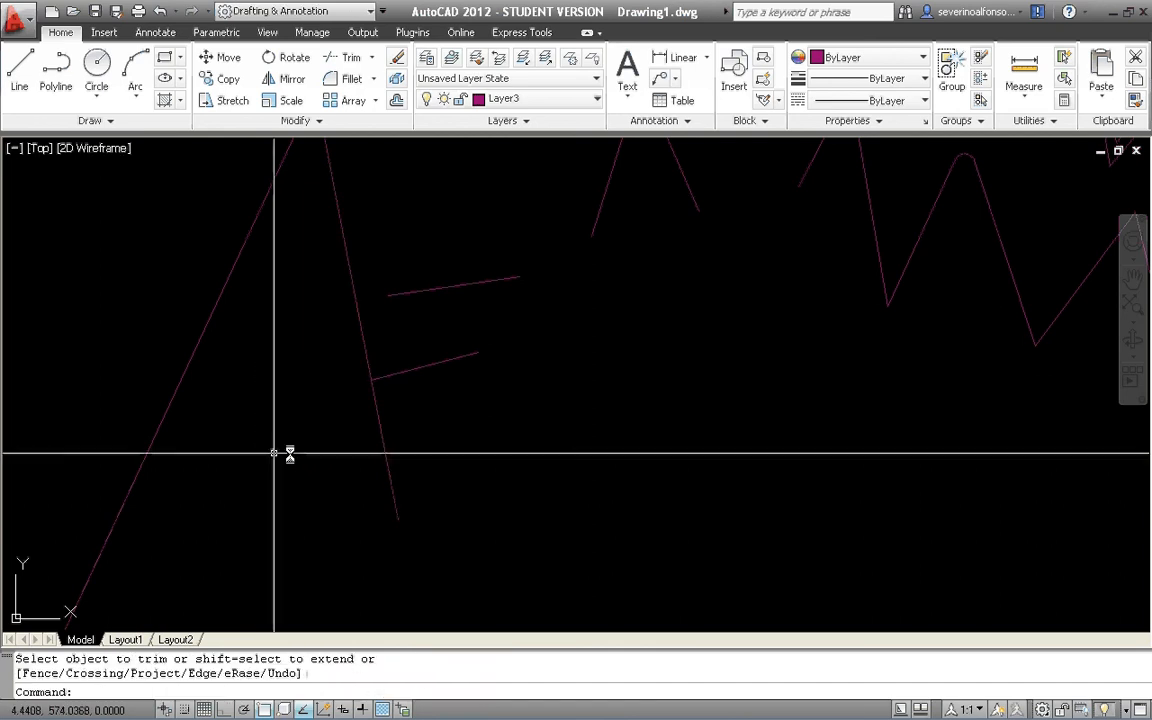
Undo the last trim of the slanted line.
{"action": "key", "text": "ctrl+z"}
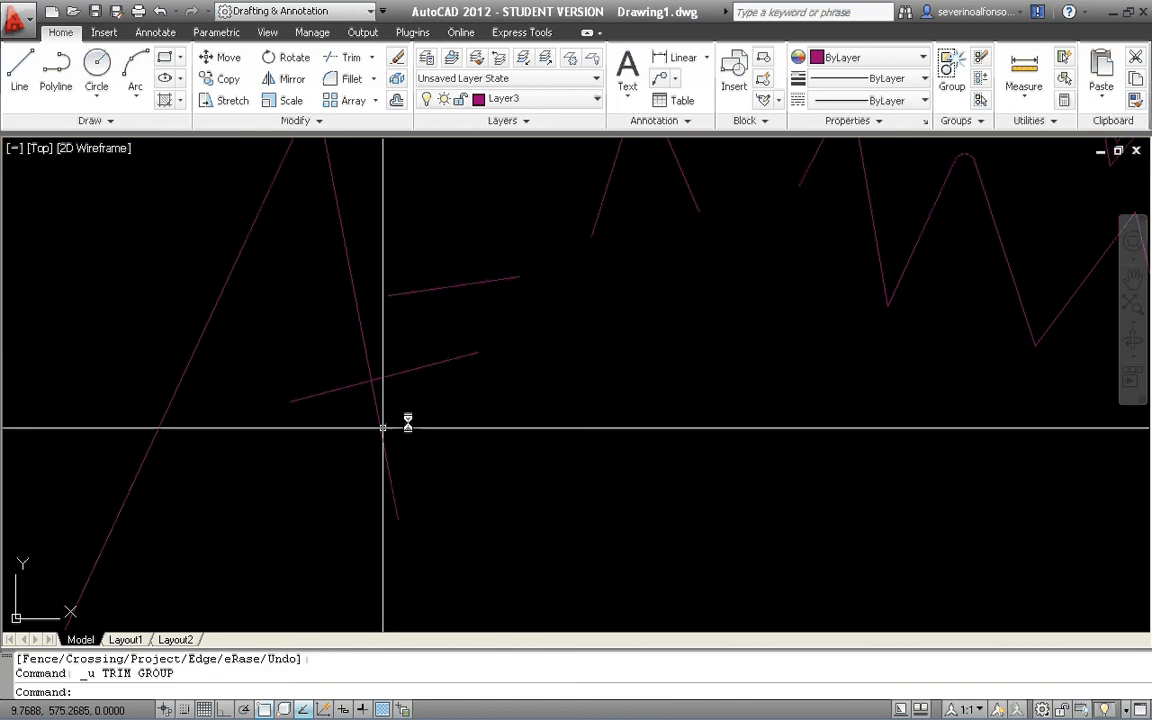
{"action": "key", "text": "Escape"}
{"action": "key", "text": "Escape"}
Trim the portion of the corner's right leg below the lower slanted line, using the slanted line as the cutting edge.
{"action": "type", "text": "tr"}
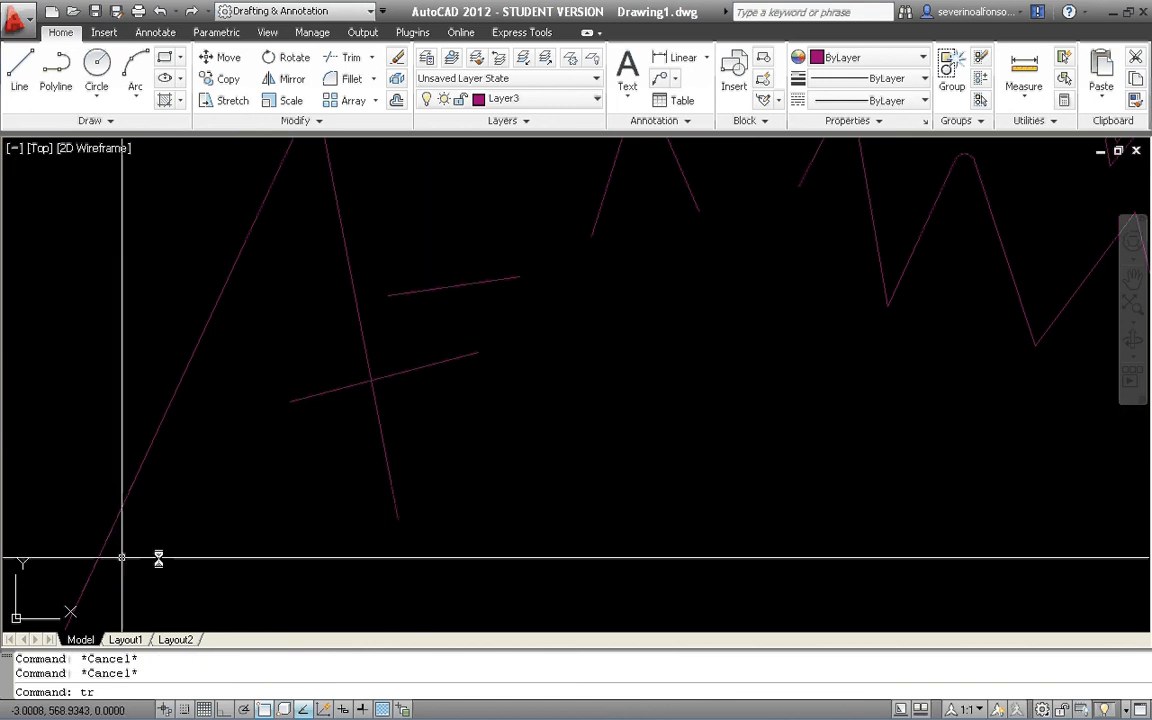
{"action": "key", "text": "Return"}
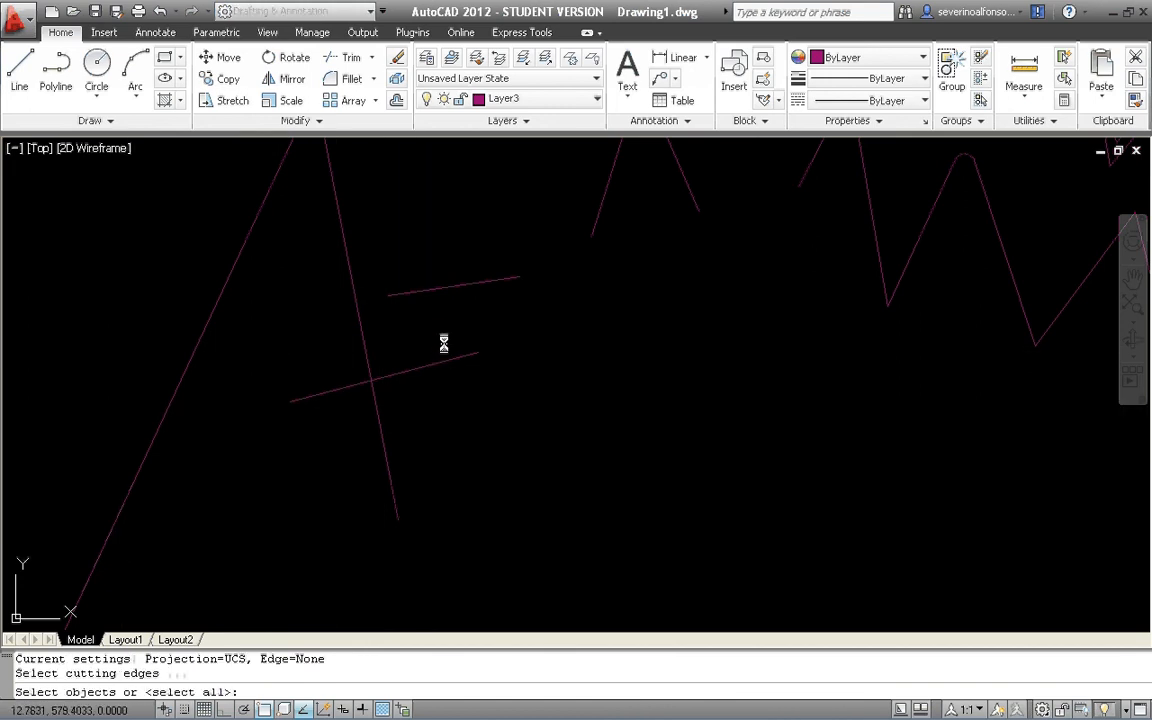
{"action": "left_click", "coordinate": [444, 341]}
{"action": "left_click", "coordinate": [418, 384]}
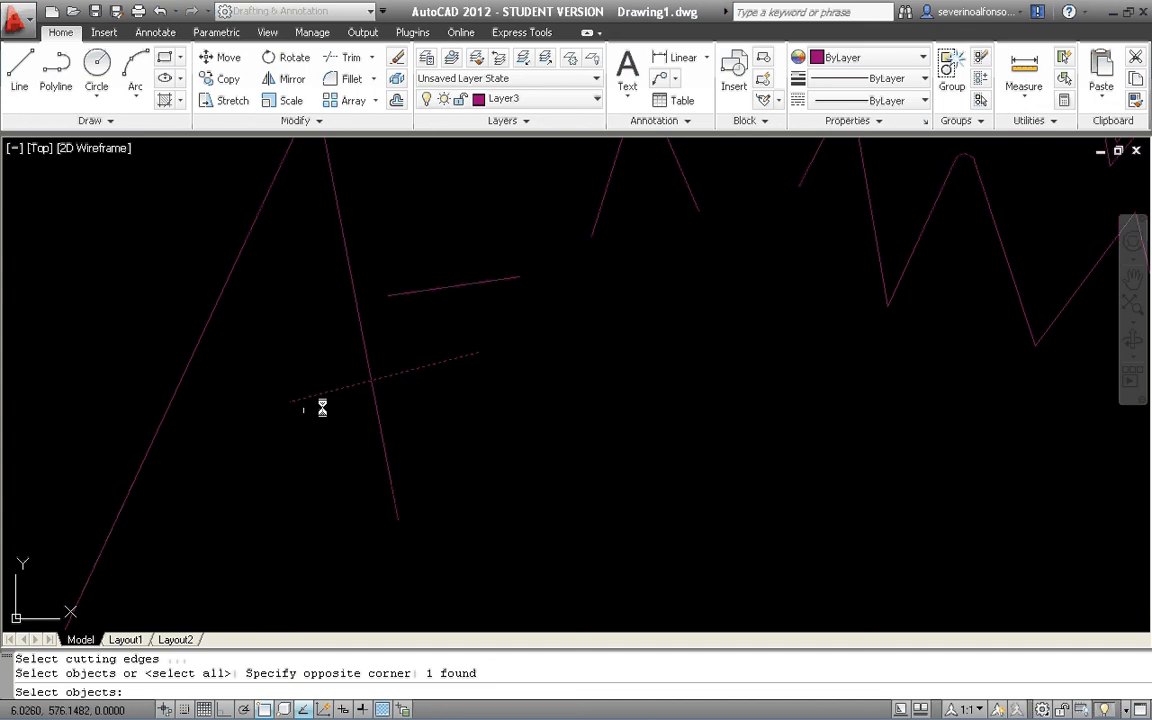
{"action": "key", "text": "Return"}
{"action": "left_click", "coordinate": [403, 399]}
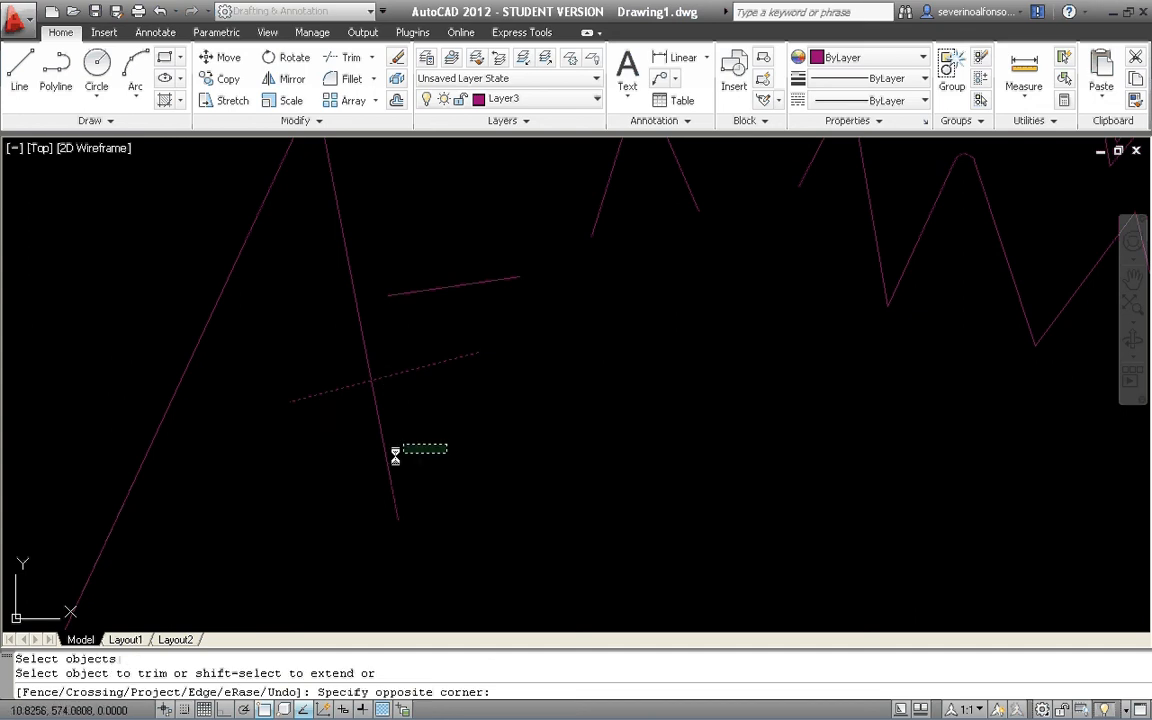
{"action": "left_click", "coordinate": [290, 452]}
{"action": "key", "text": "Escape"}
{"action": "key", "text": "Escape"}
{"action": "key", "text": "Escape"}
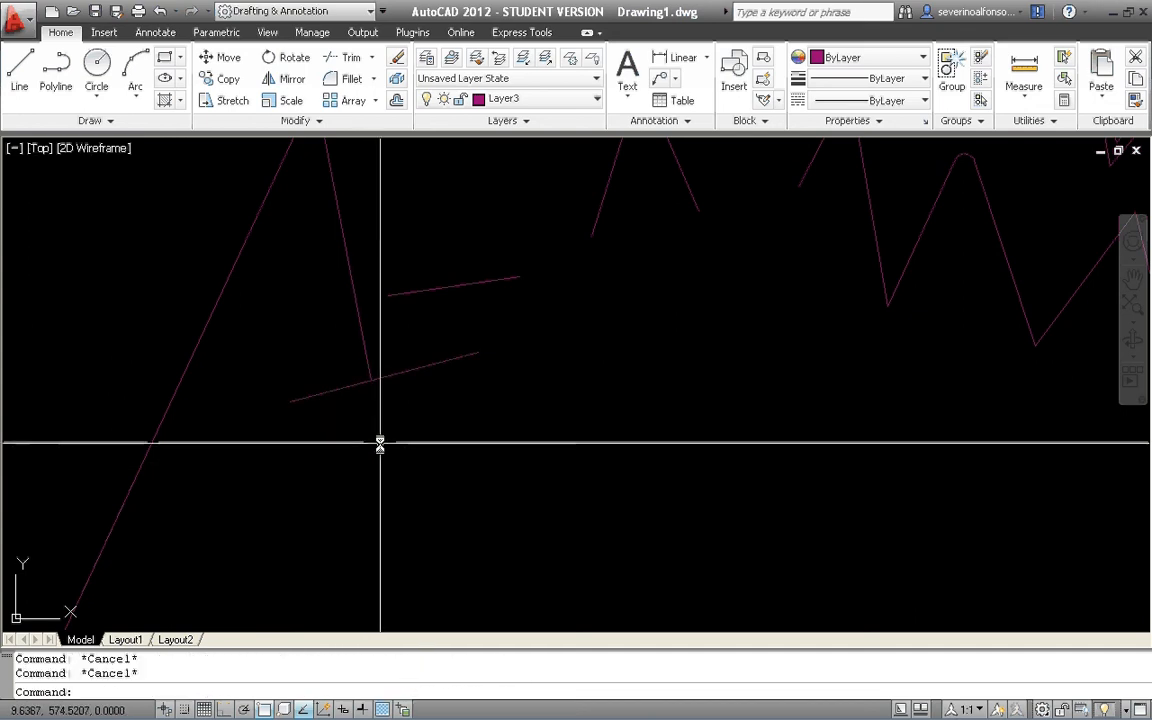
{"action": "type", "text": "EX"}
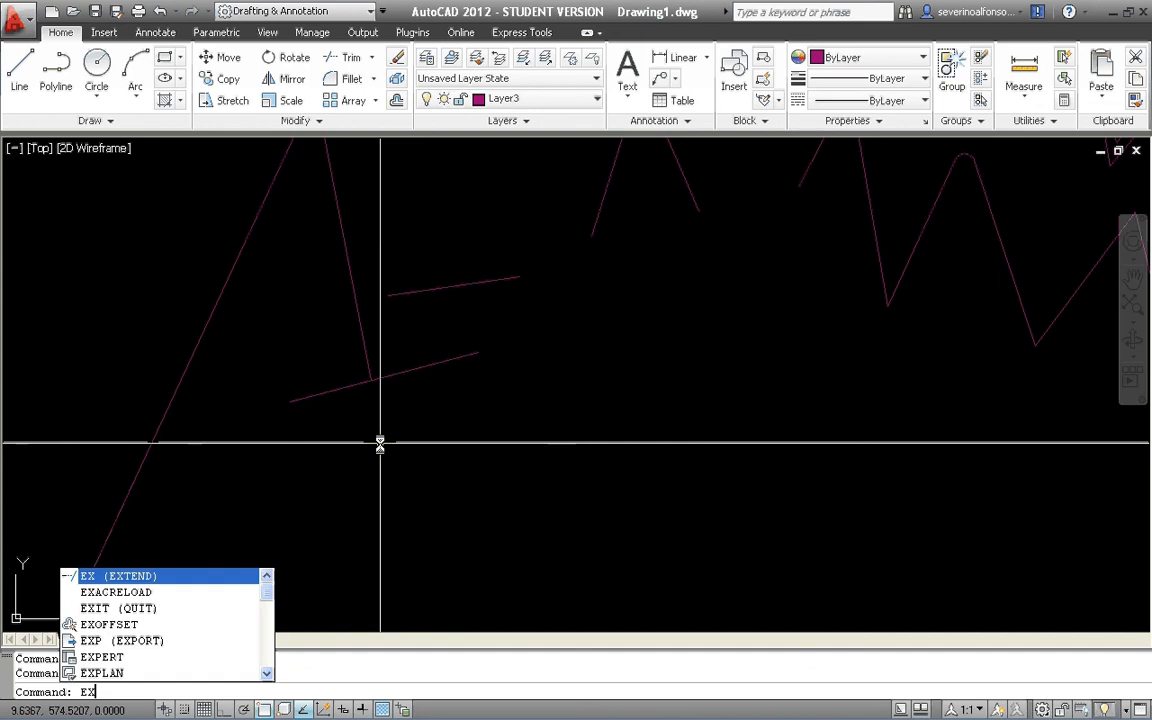
{"action": "key", "text": "Return"}
{"action": "key", "text": "Escape"}
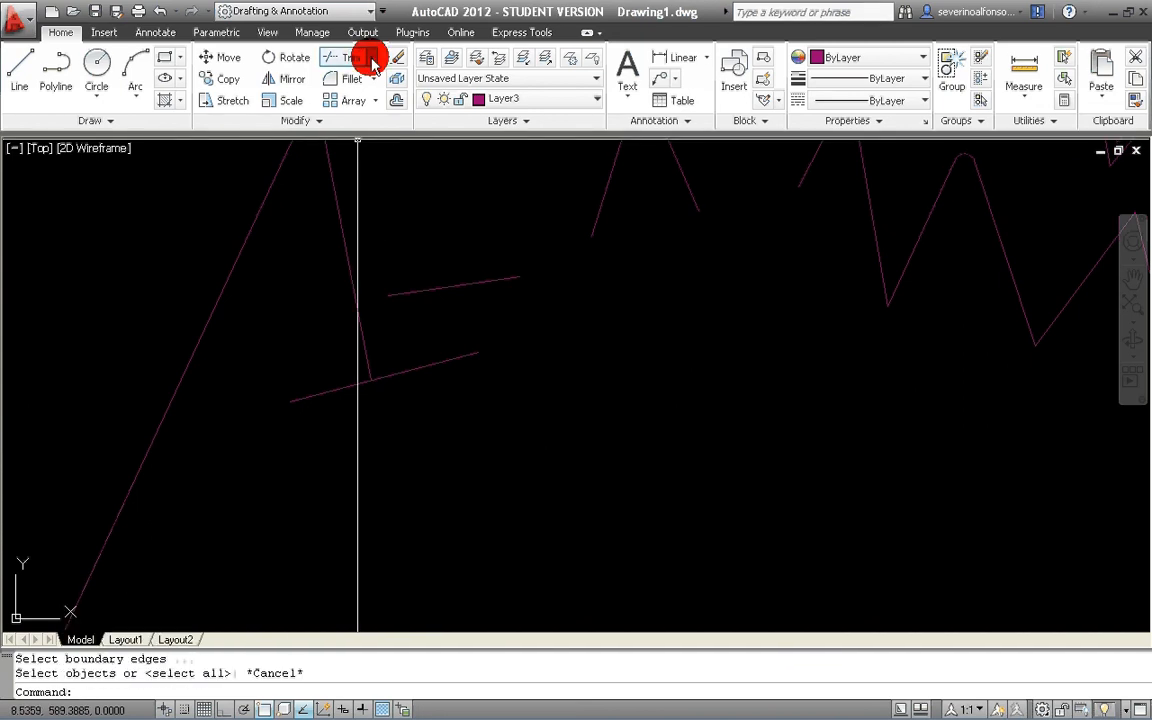
Extend the left end of the upper short line to the corner's right leg, using the leg as the boundary edge.
{"action": "left_click", "coordinate": [371, 57]}
{"action": "left_click", "coordinate": [350, 116]}
{"action": "left_click", "coordinate": [371, 252]}
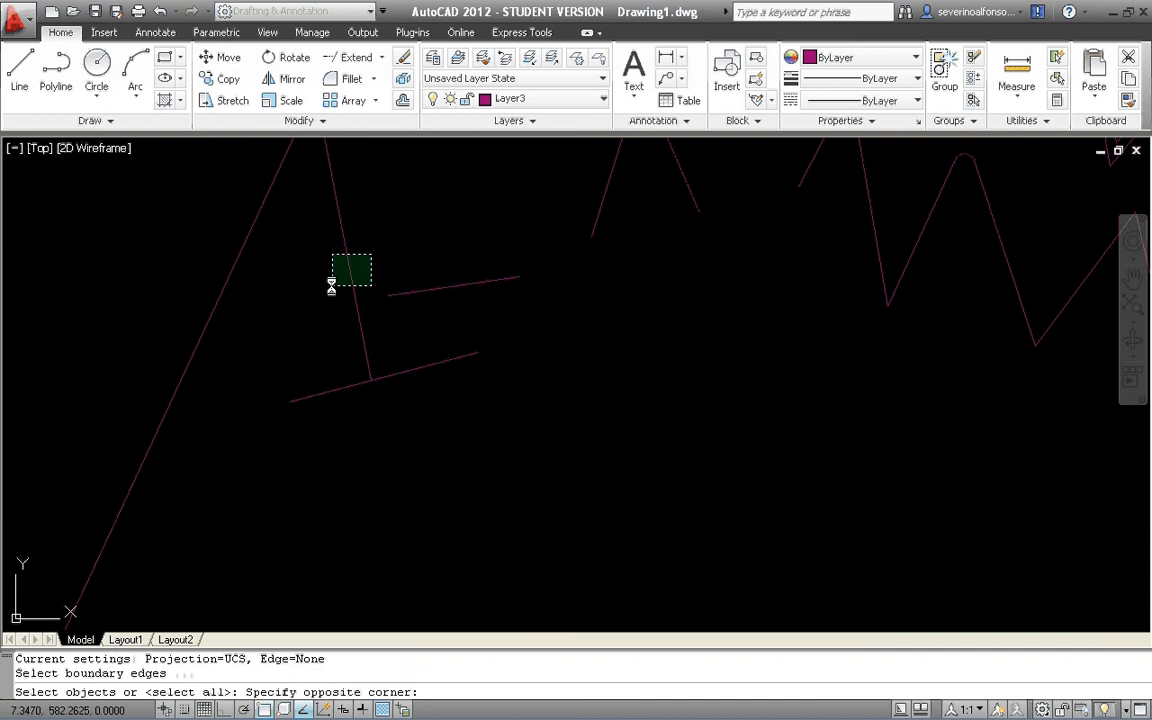
{"action": "left_click", "coordinate": [314, 321]}
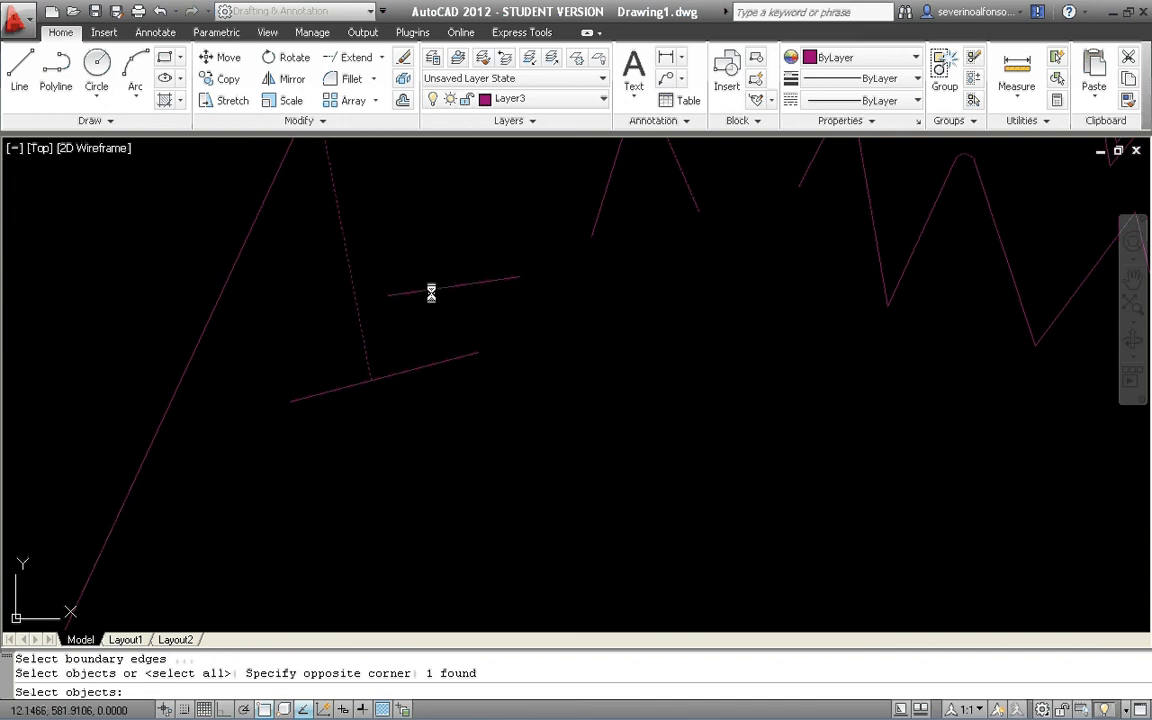
{"action": "key", "text": "Return"}
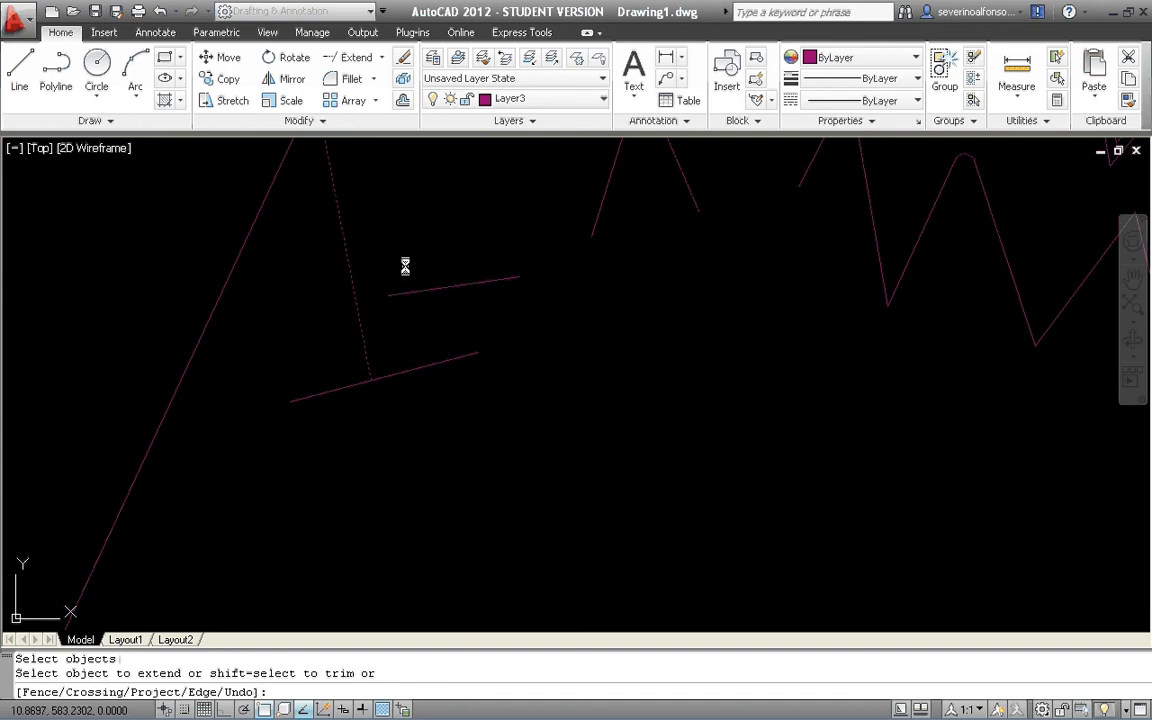
{"action": "scroll", "coordinate": [390, 290], "scroll_direction": "up", "scroll_amount": 3}
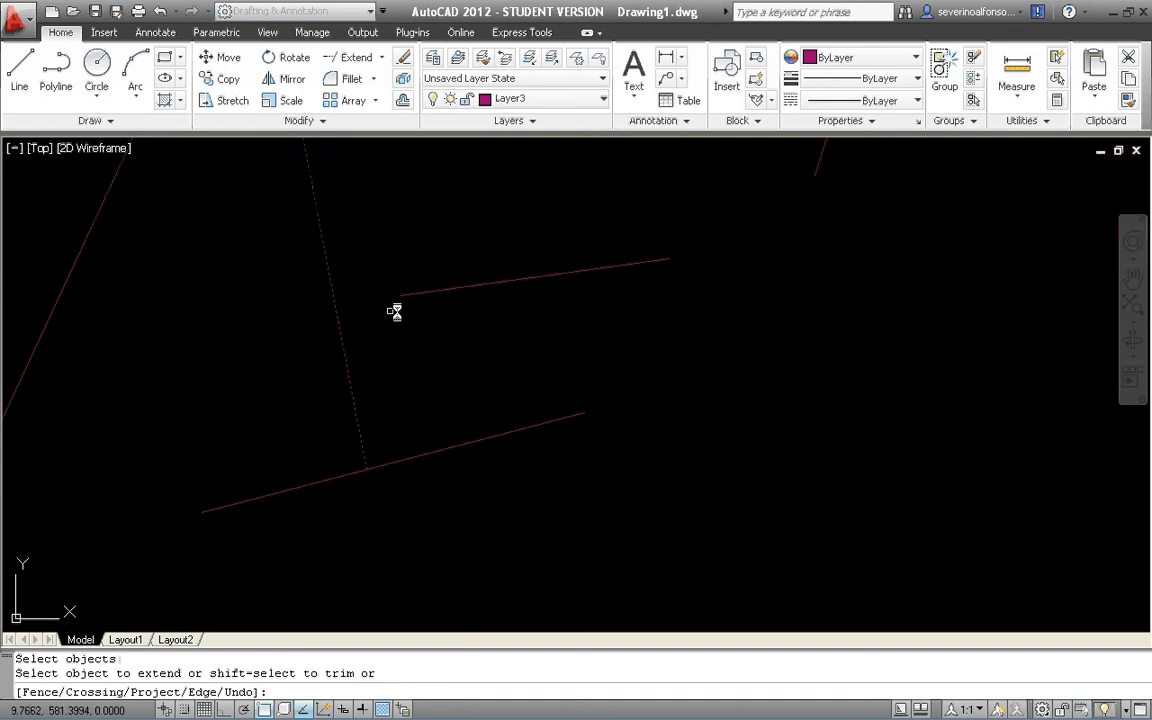
{"action": "left_click", "coordinate": [428, 256]}
{"action": "left_click", "coordinate": [399, 312]}
{"action": "scroll", "coordinate": [296, 320], "scroll_direction": "down", "scroll_amount": 2}
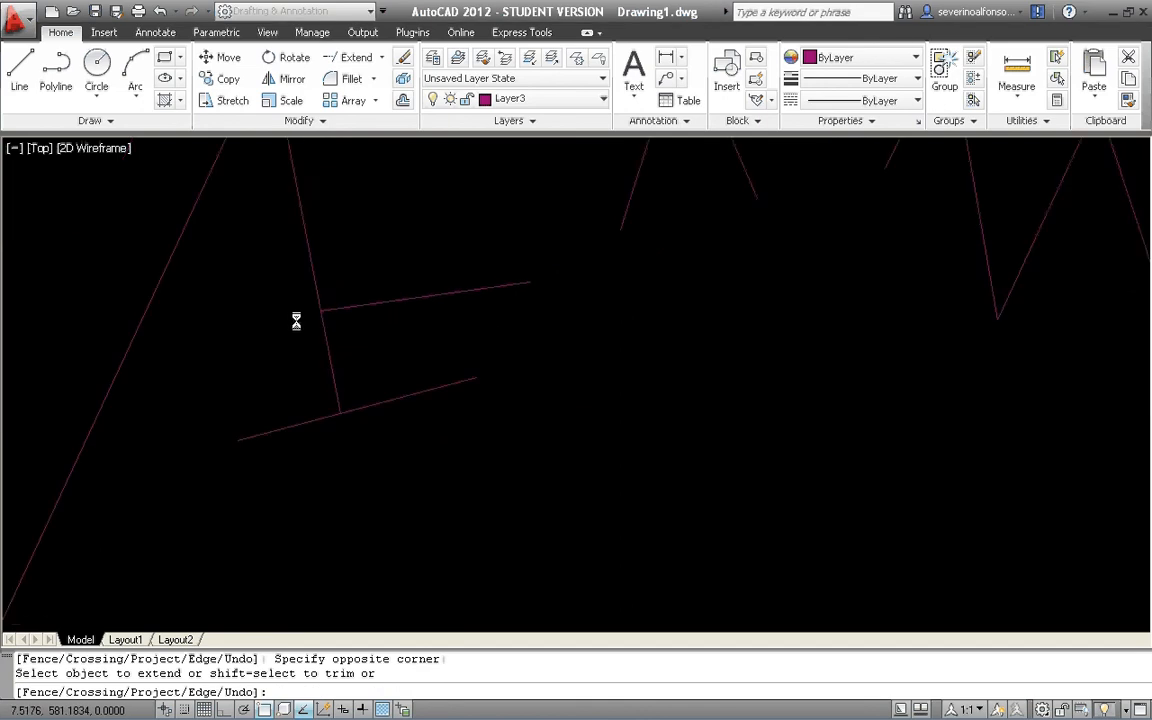
{"action": "scroll", "coordinate": [320, 327], "scroll_direction": "down", "scroll_amount": 4}
{"action": "key", "text": "Escape"}
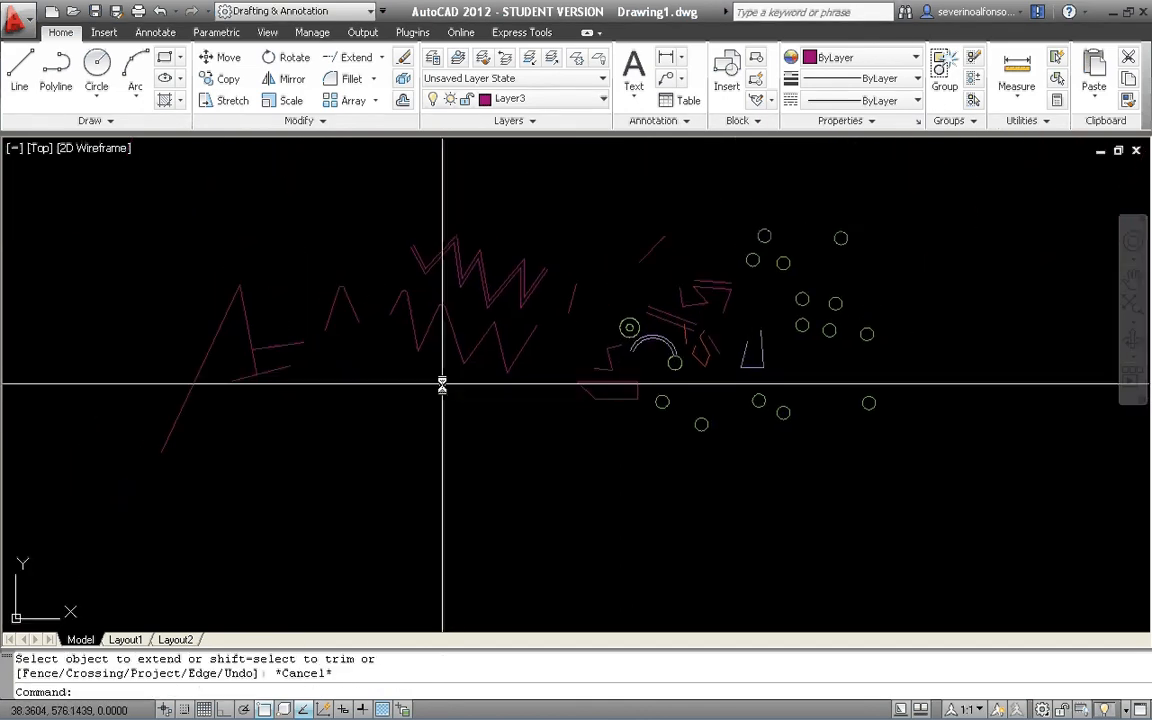